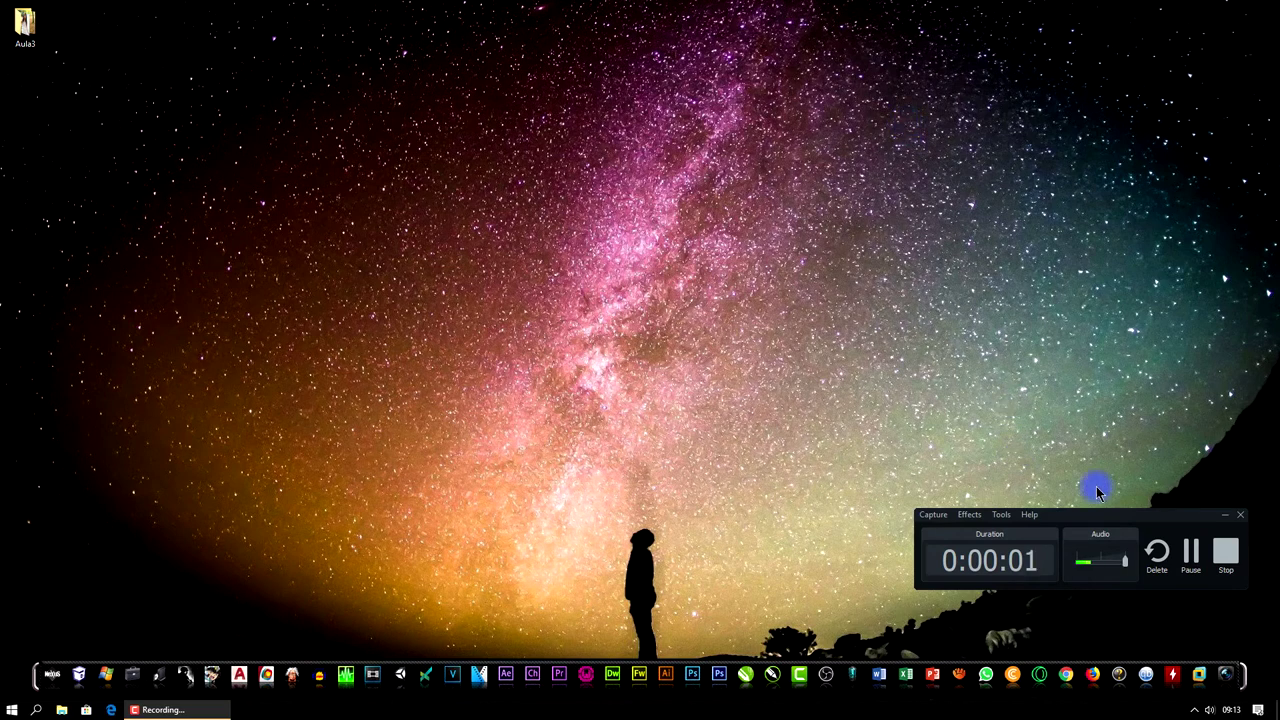
Hide the screen recorder and launch Photoshop to start a new document
click(1225, 515)
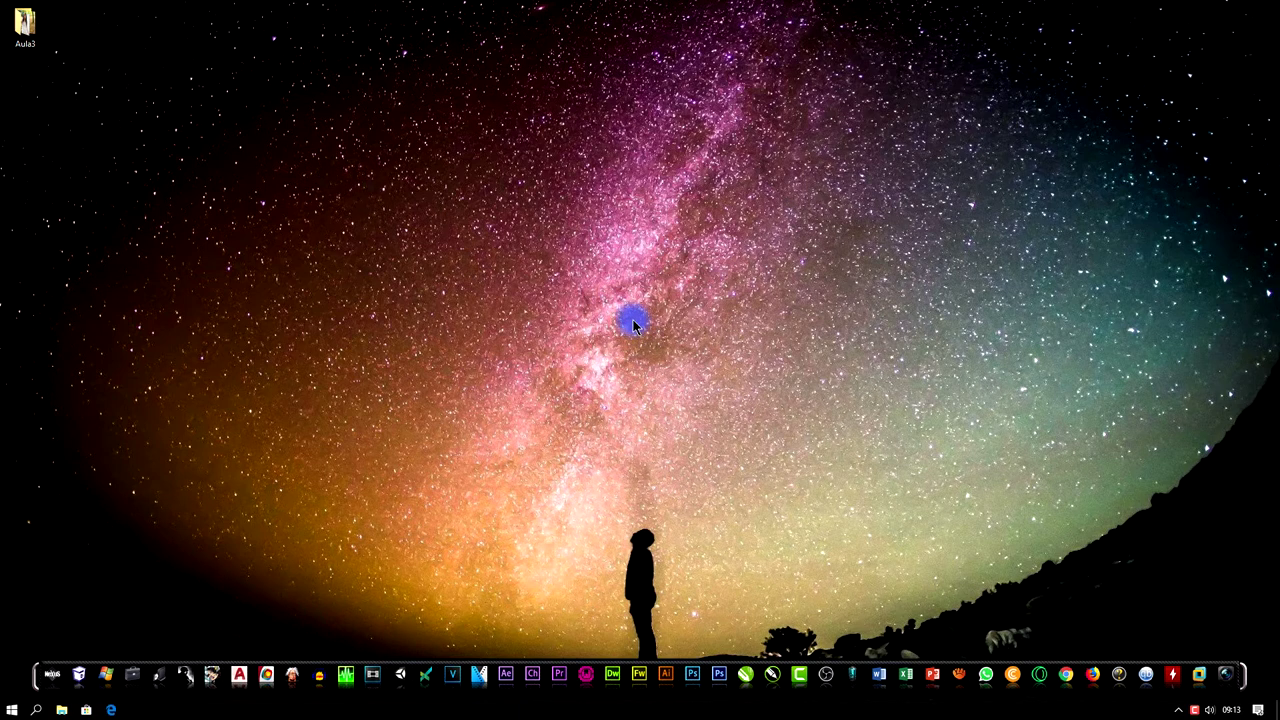
click(692, 673)
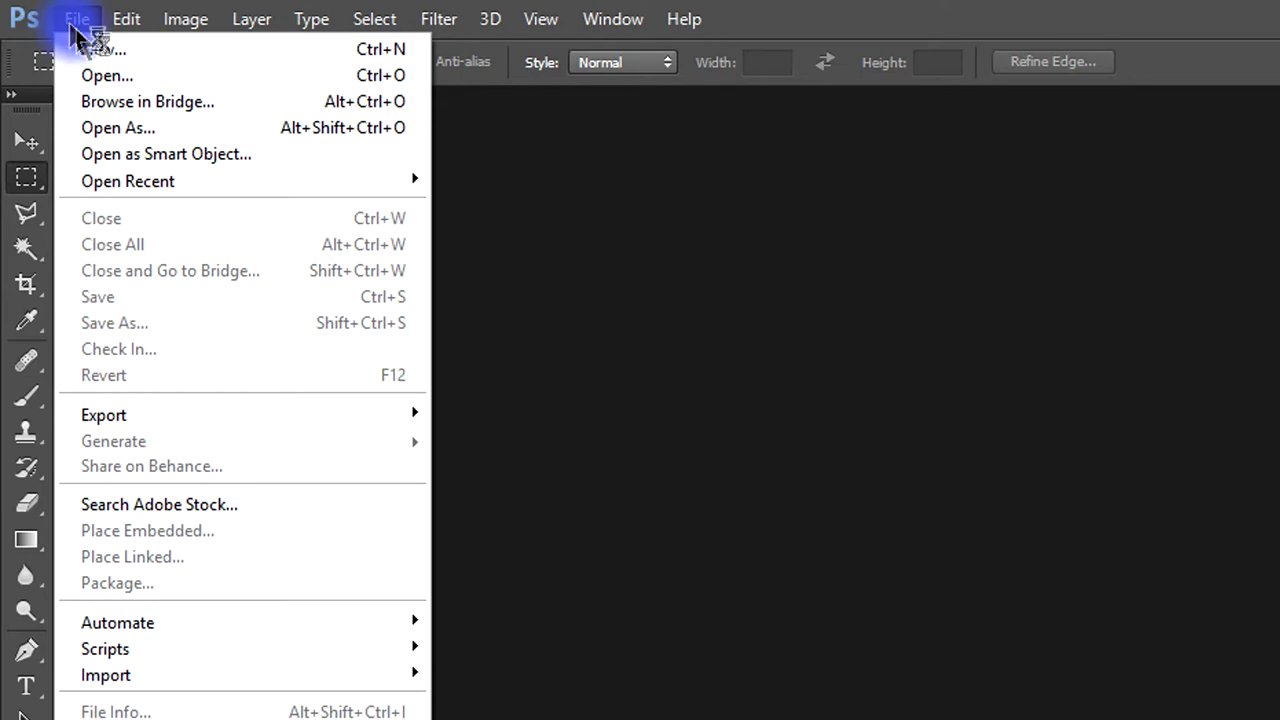
click(150, 68)
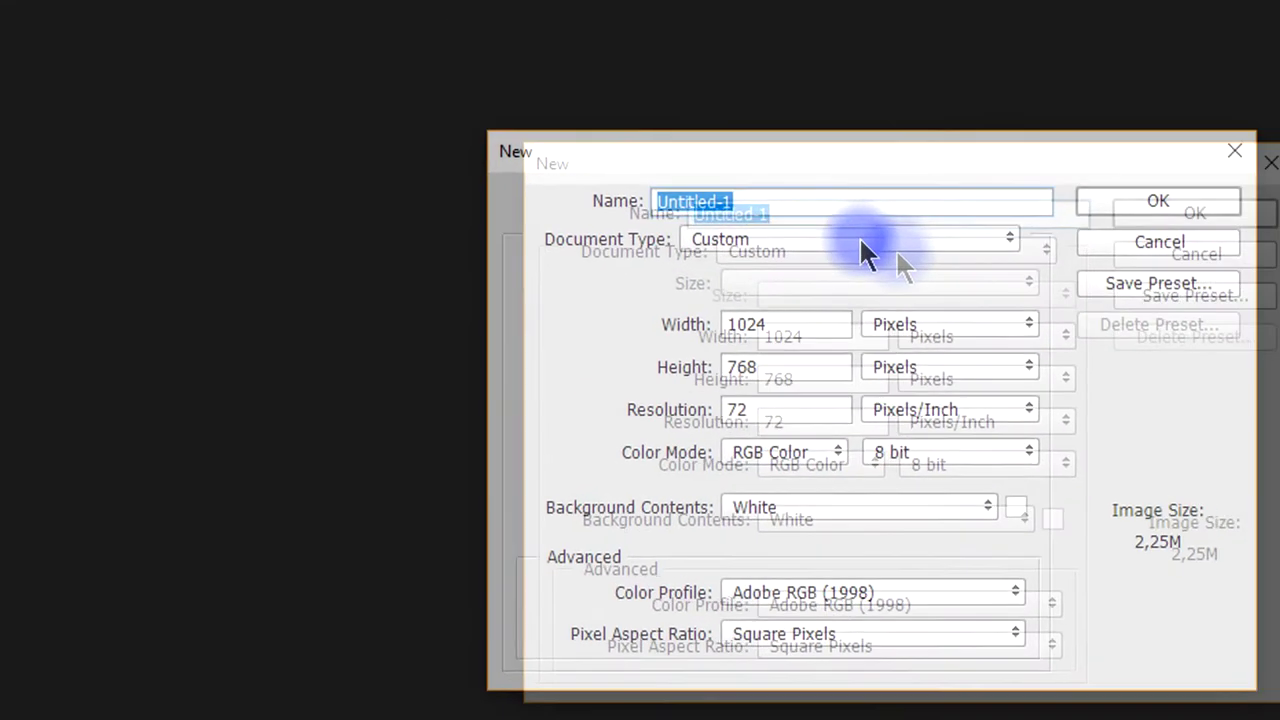
Create a blank 1024 × 768 px, 72 ppi document named 'Fotos Colorizadas'
text(Fotos)
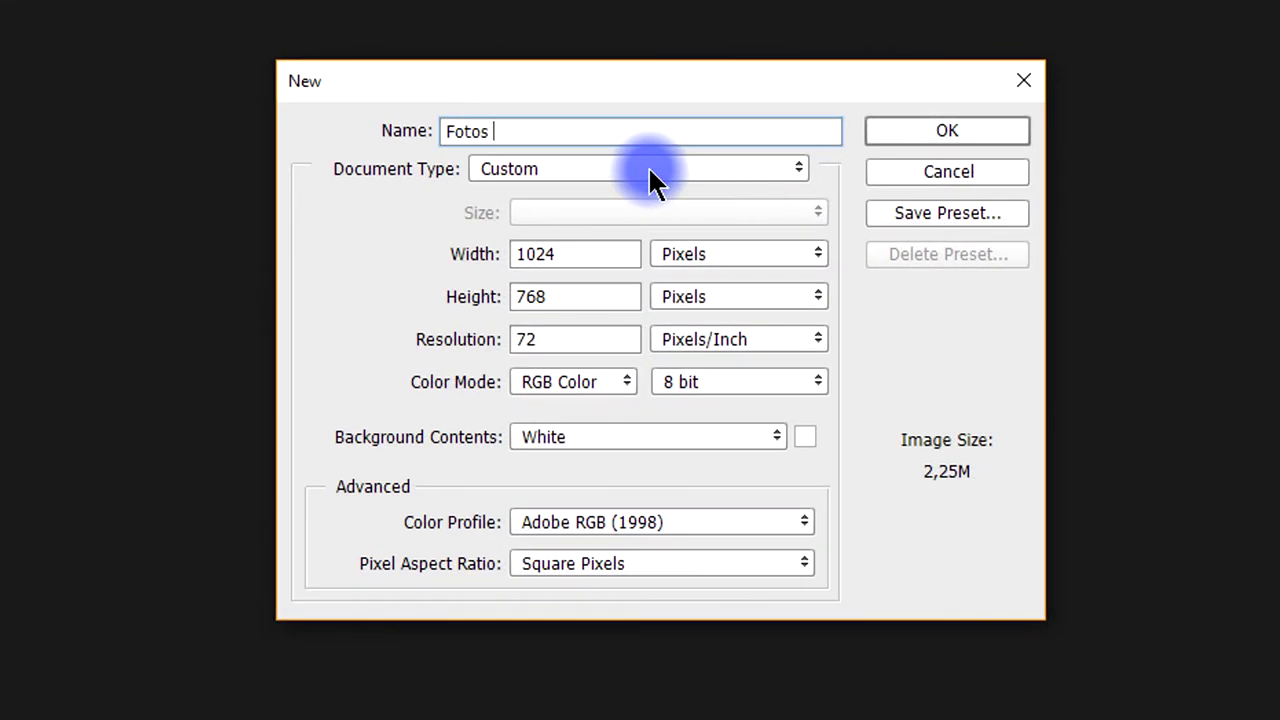
text( Personaliza)
key(BackSpace)
key(BackSpace)
key(BackSpace)
key(BackSpace)
key(BackSpace)
key(BackSpace)
key(BackSpace)
key(BackSpace)
key(BackSpace)
key(BackSpace)
key(BackSpace)
key(BackSpace)
text(Colorizadas)
double_click(546, 256)
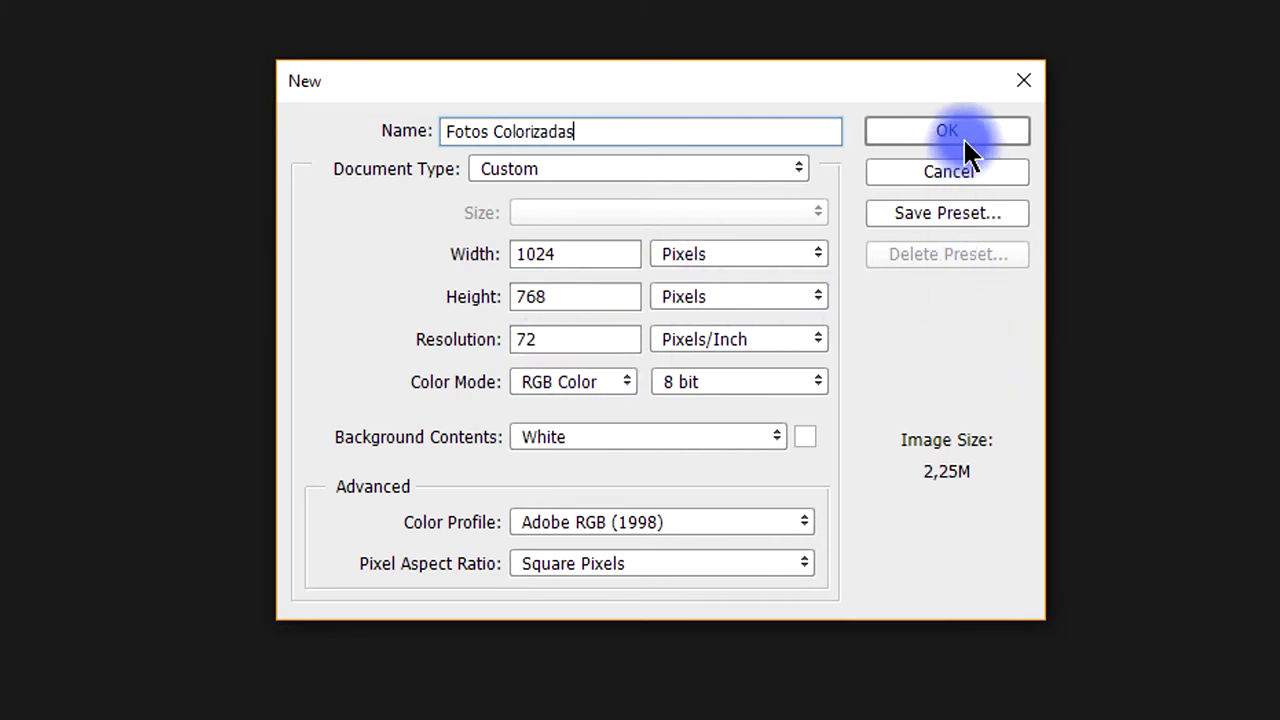
click(992, 129)
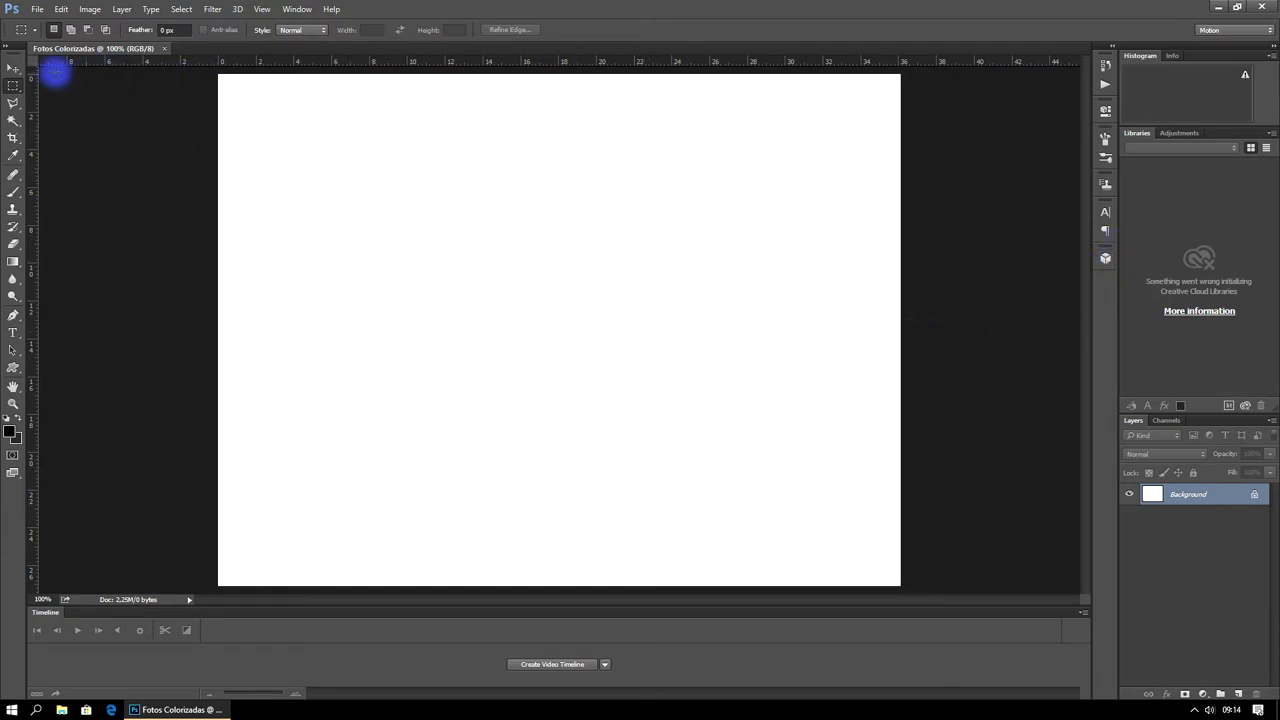
click(14, 70)
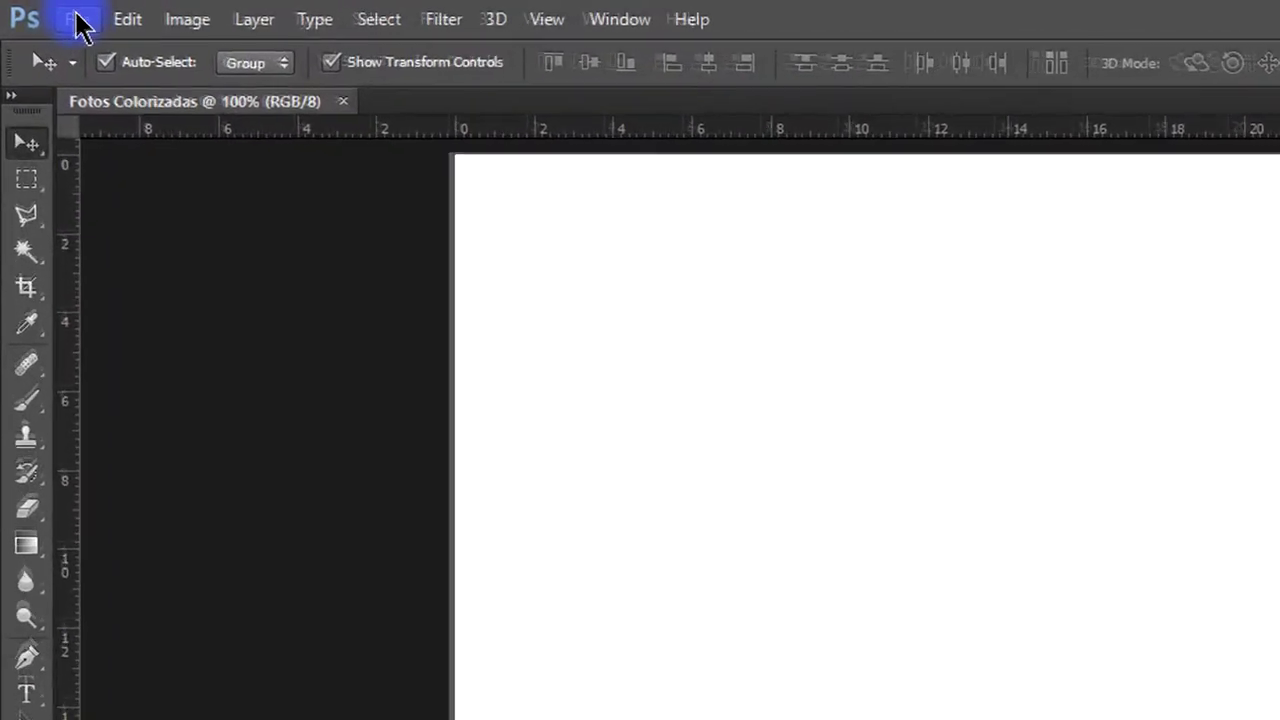
click(80, 22)
Open photos 1.jpg through 4.jpg from the Desktop's Aula3 folder
click(112, 79)
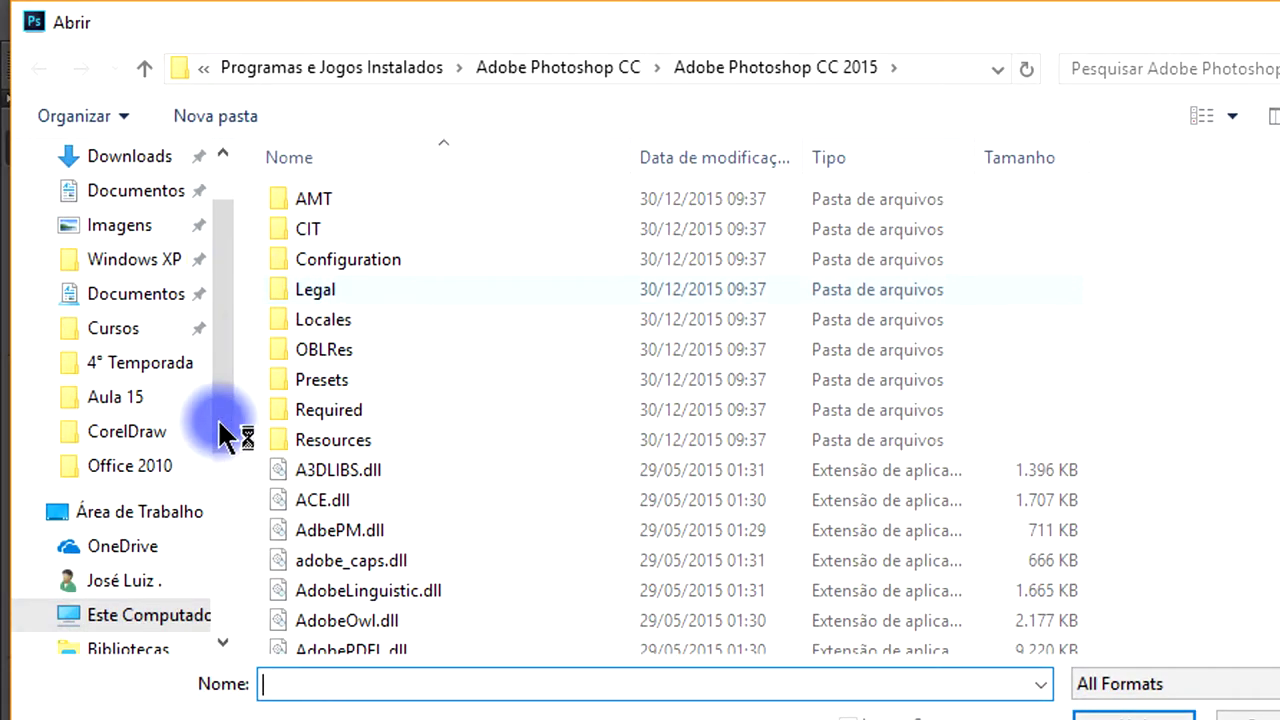
click(170, 530)
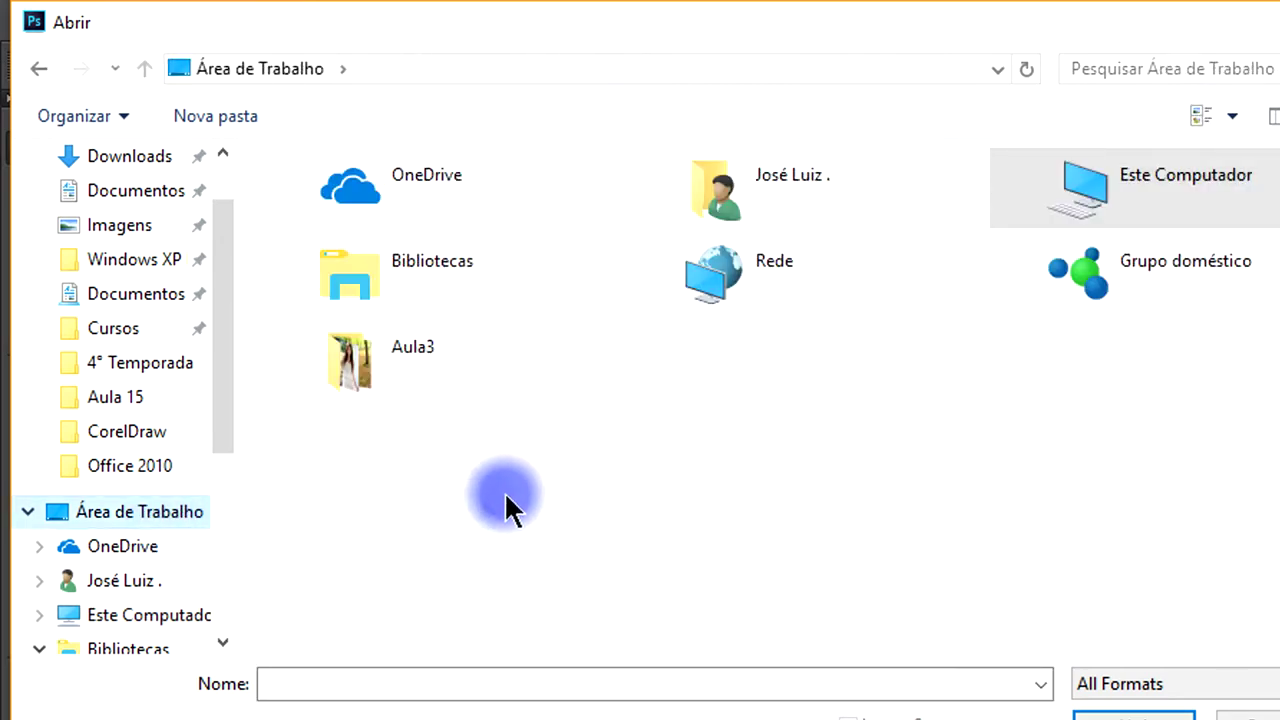
double_click(414, 351)
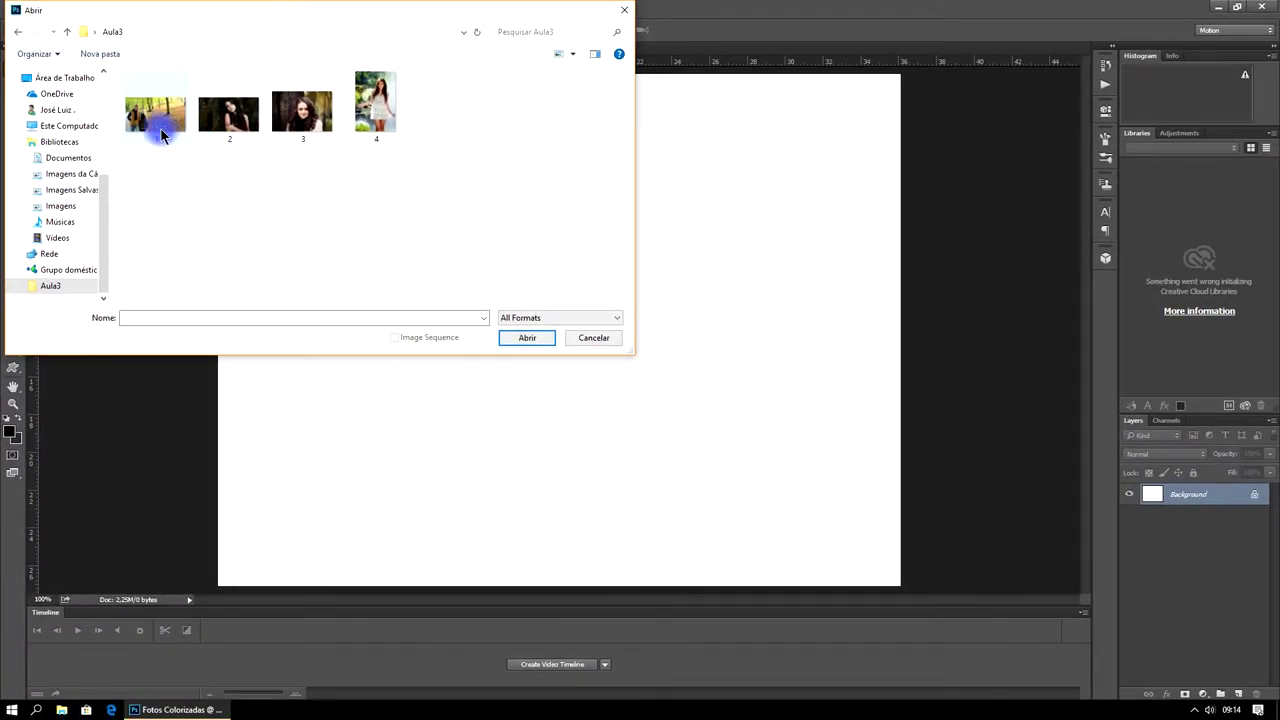
click(147, 123)
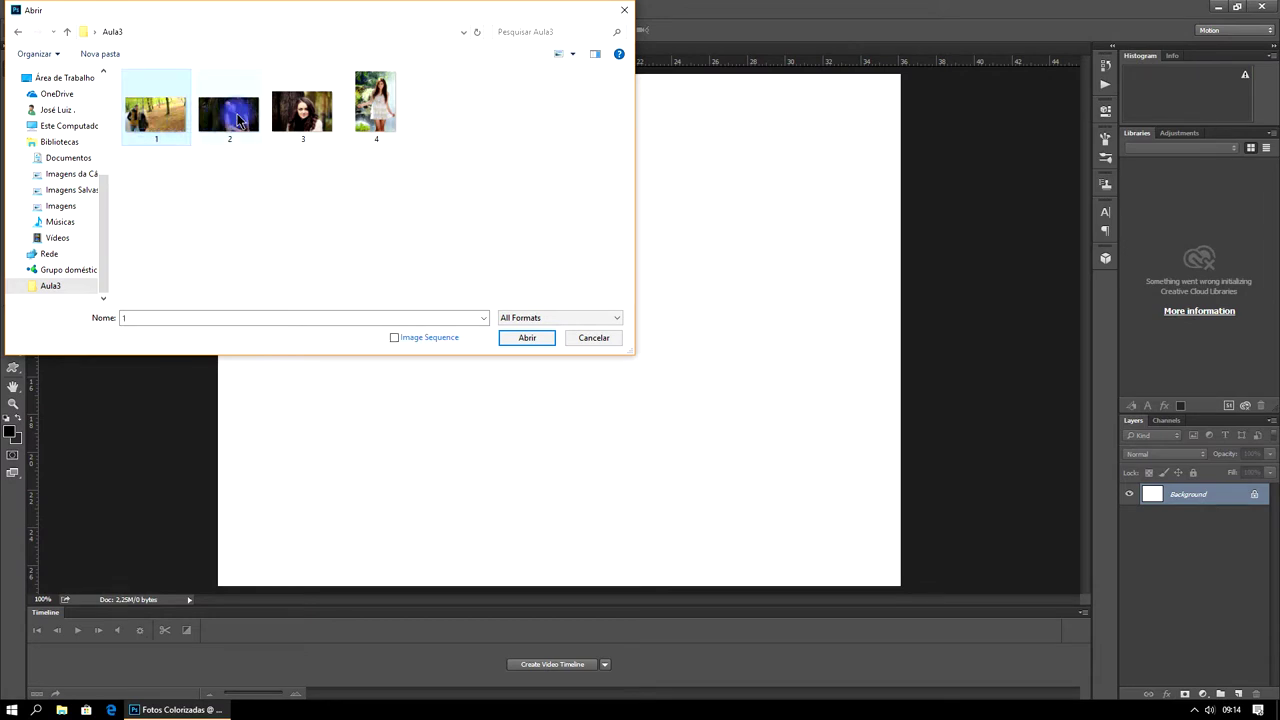
shift+click(372, 112)
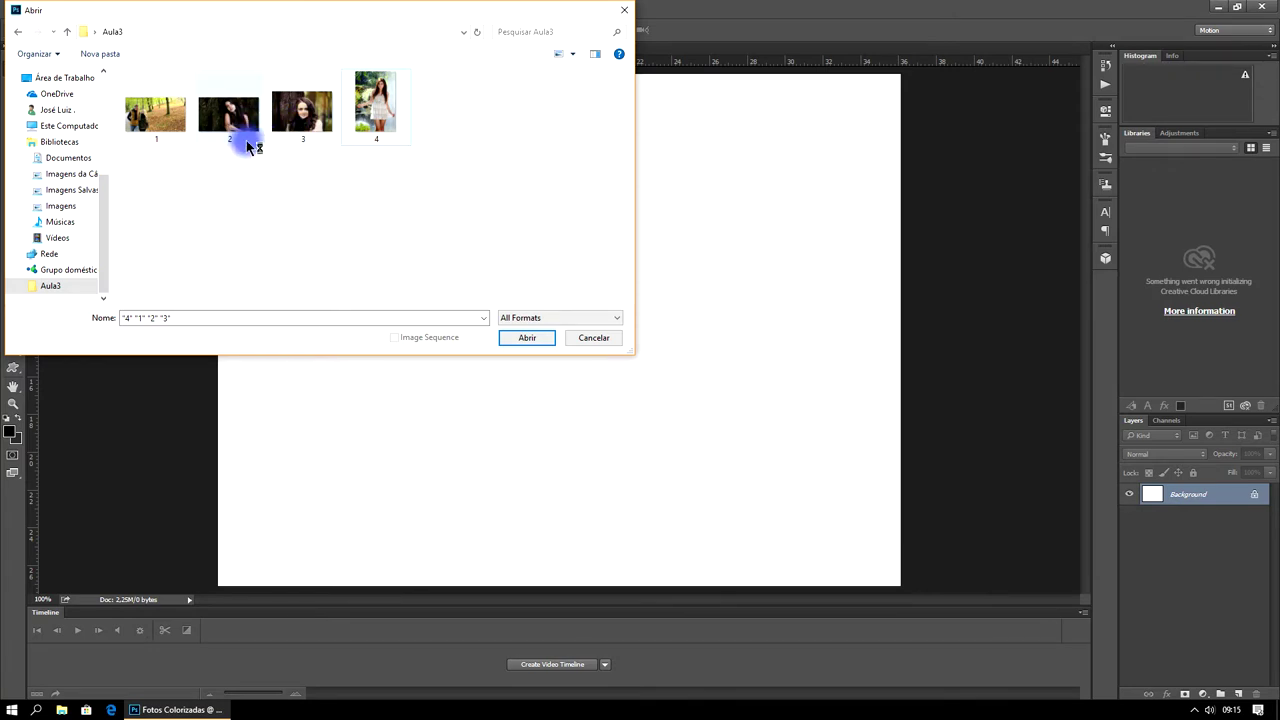
click(165, 125)
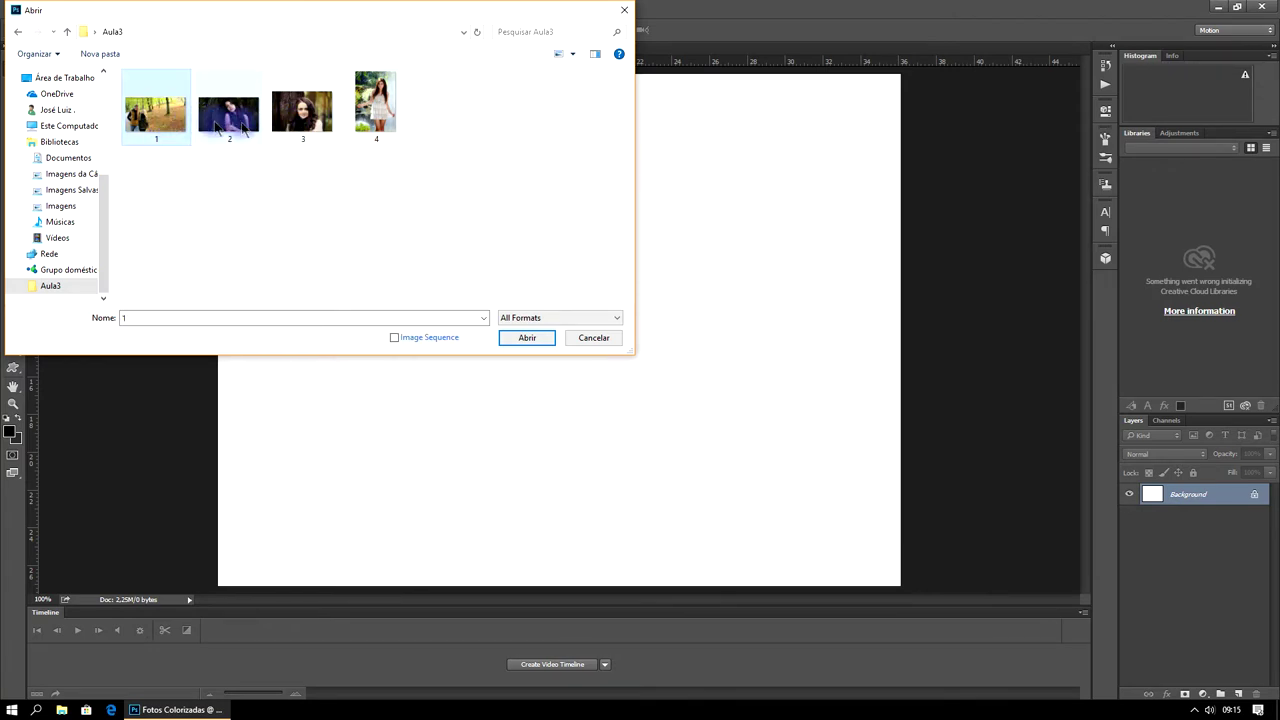
shift+click(387, 120)
click(538, 343)
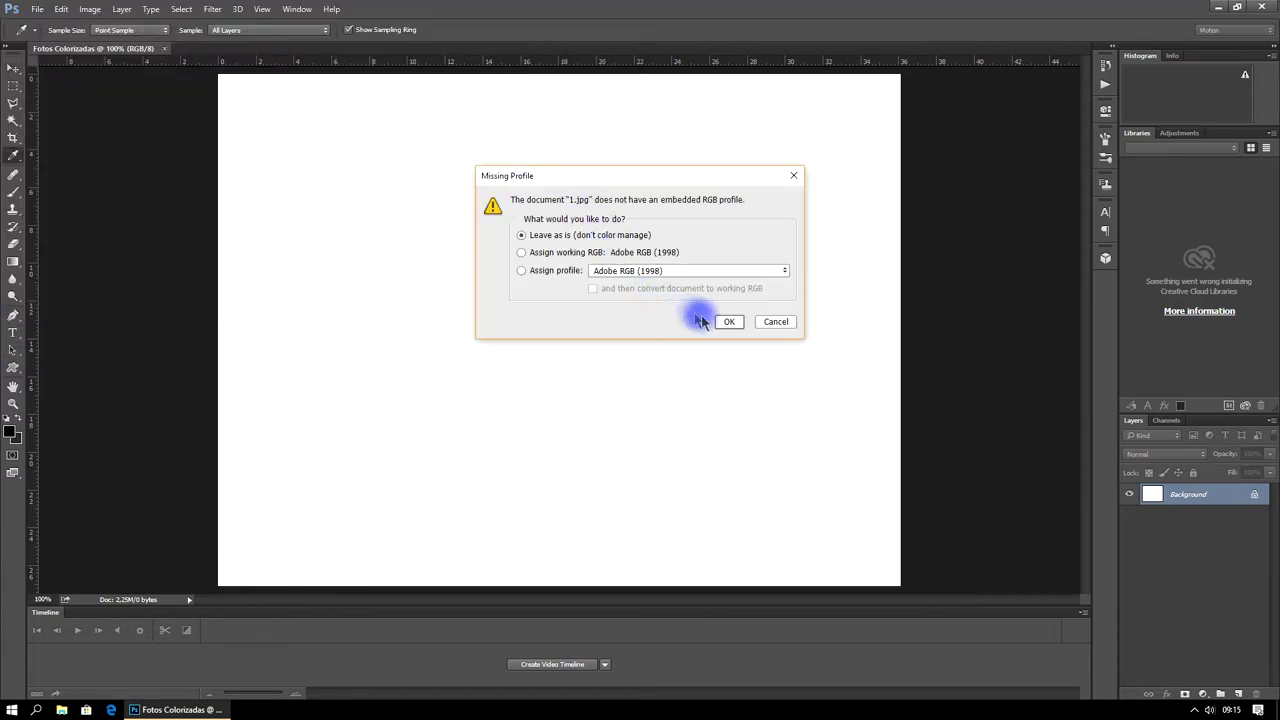
Accept each Missing Profile prompt without colour management and return to Fotos Colorizadas
click(729, 321)
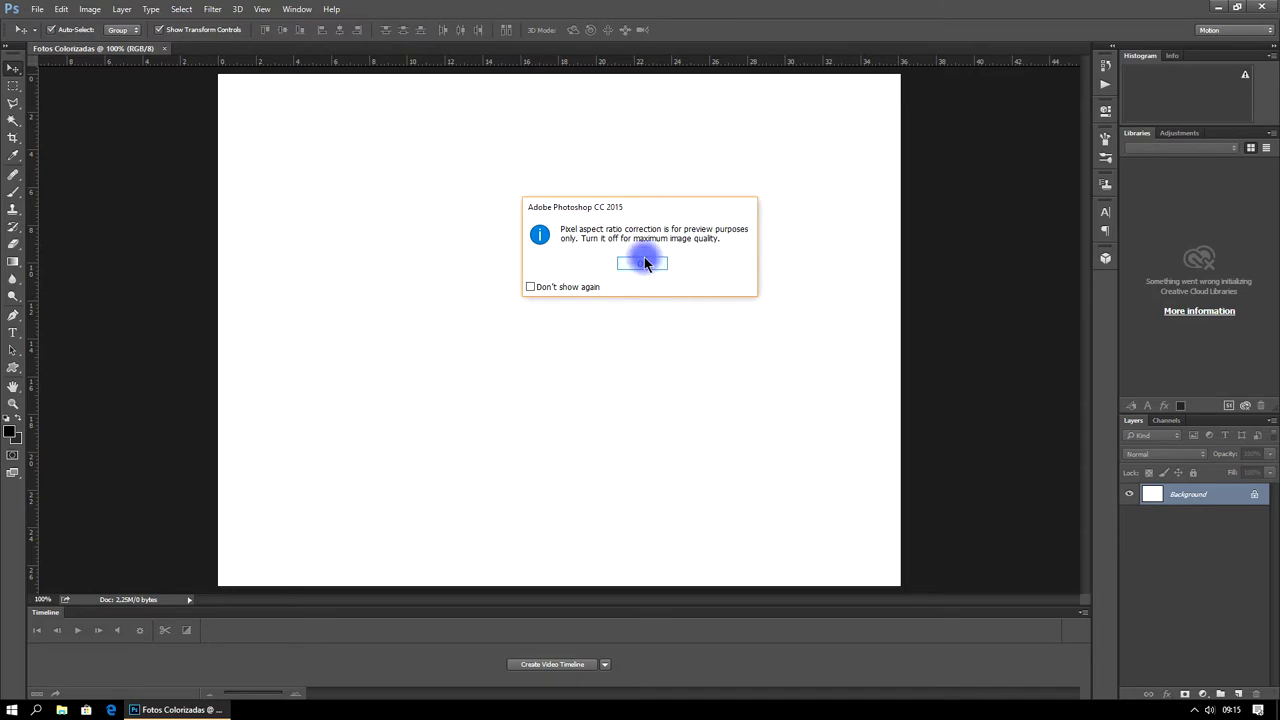
click(646, 259)
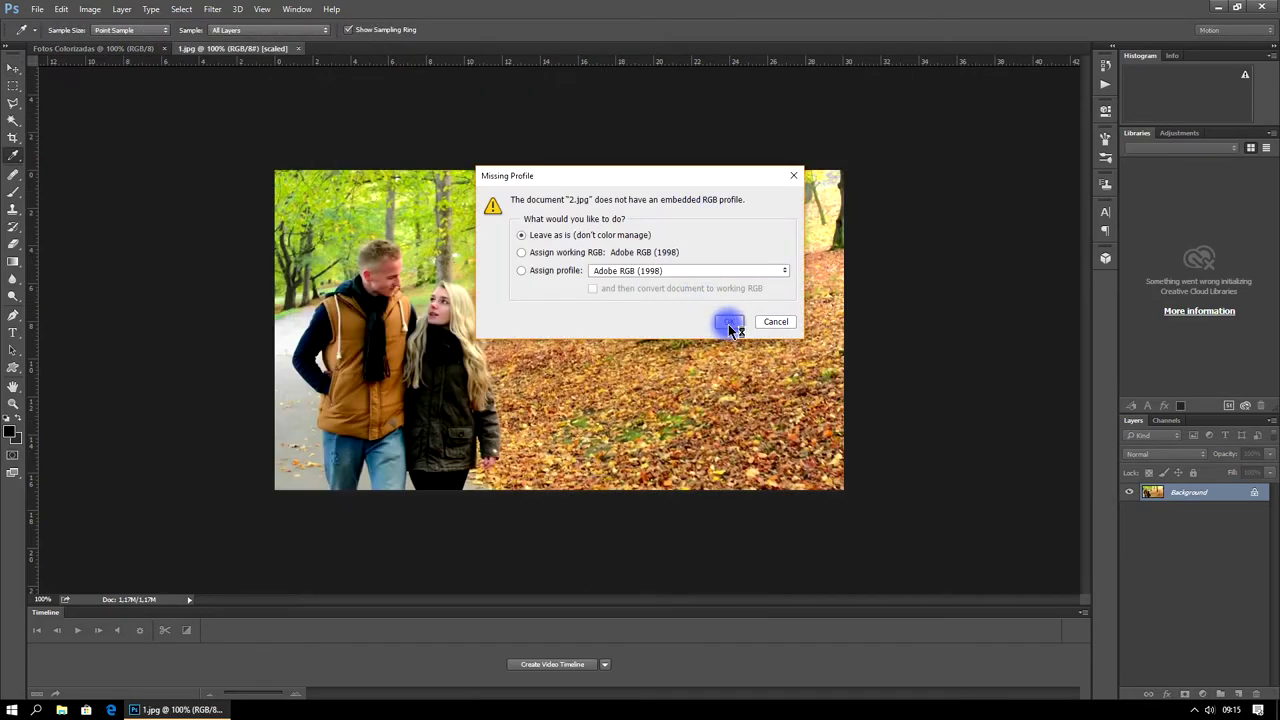
click(730, 322)
click(729, 321)
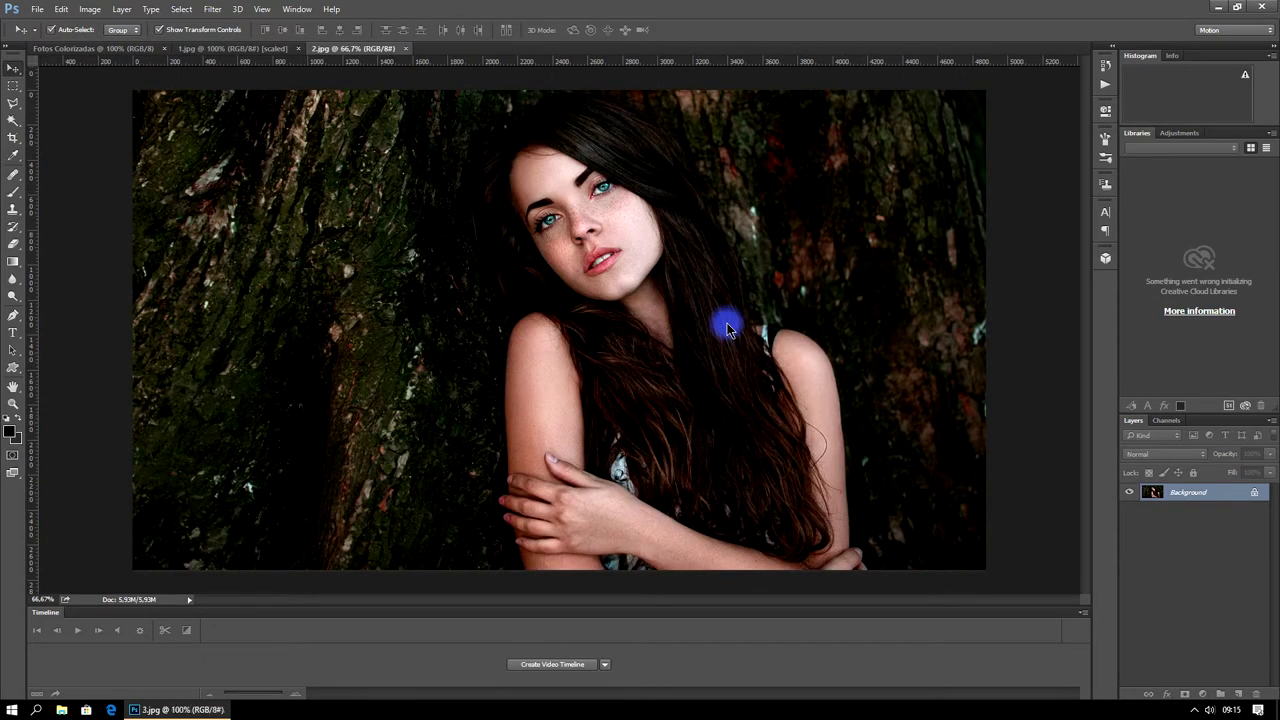
click(729, 322)
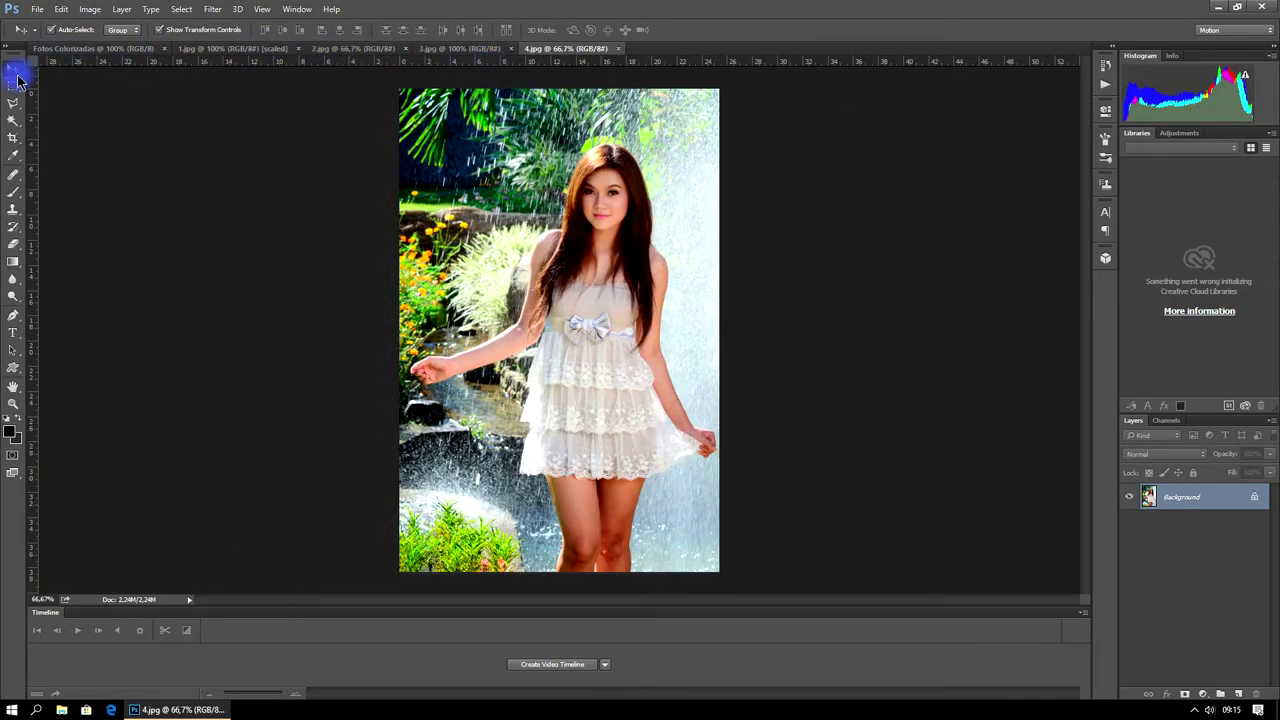
click(112, 50)
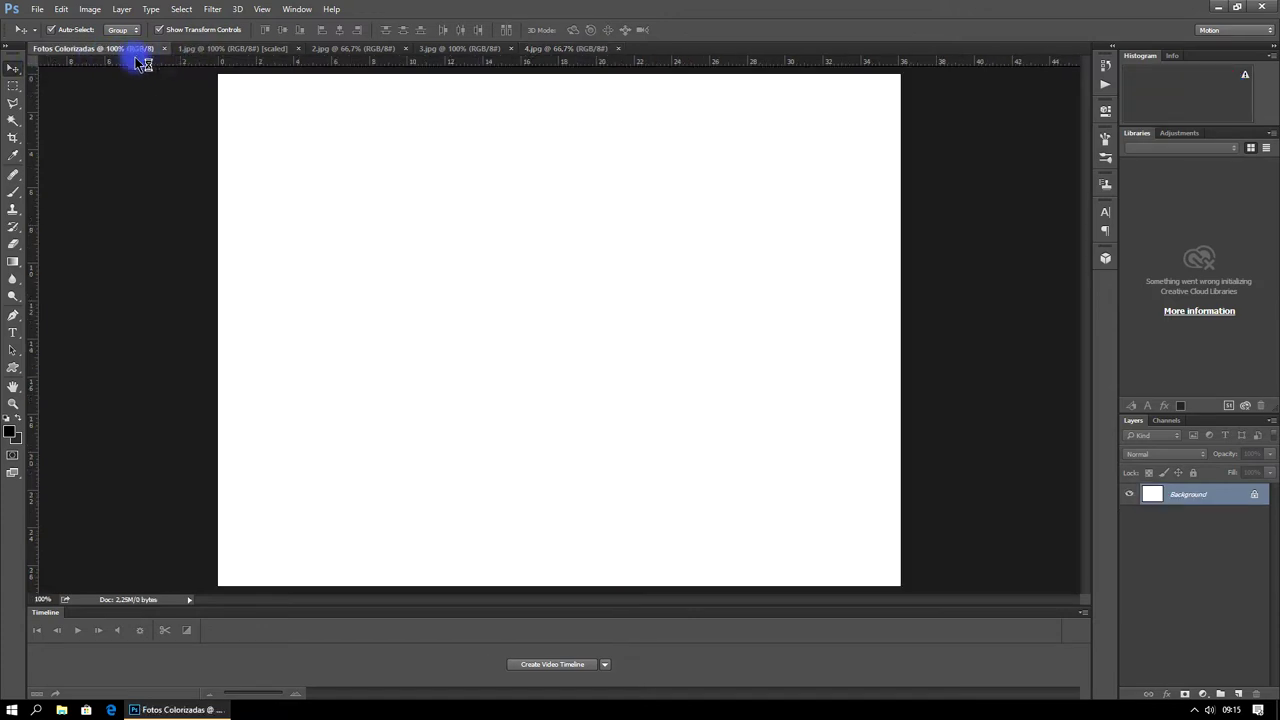
Drag the couple photo from 1.jpg onto the Fotos Colorizadas canvas and close 1.jpg
drag(240, 48, 743, 190)
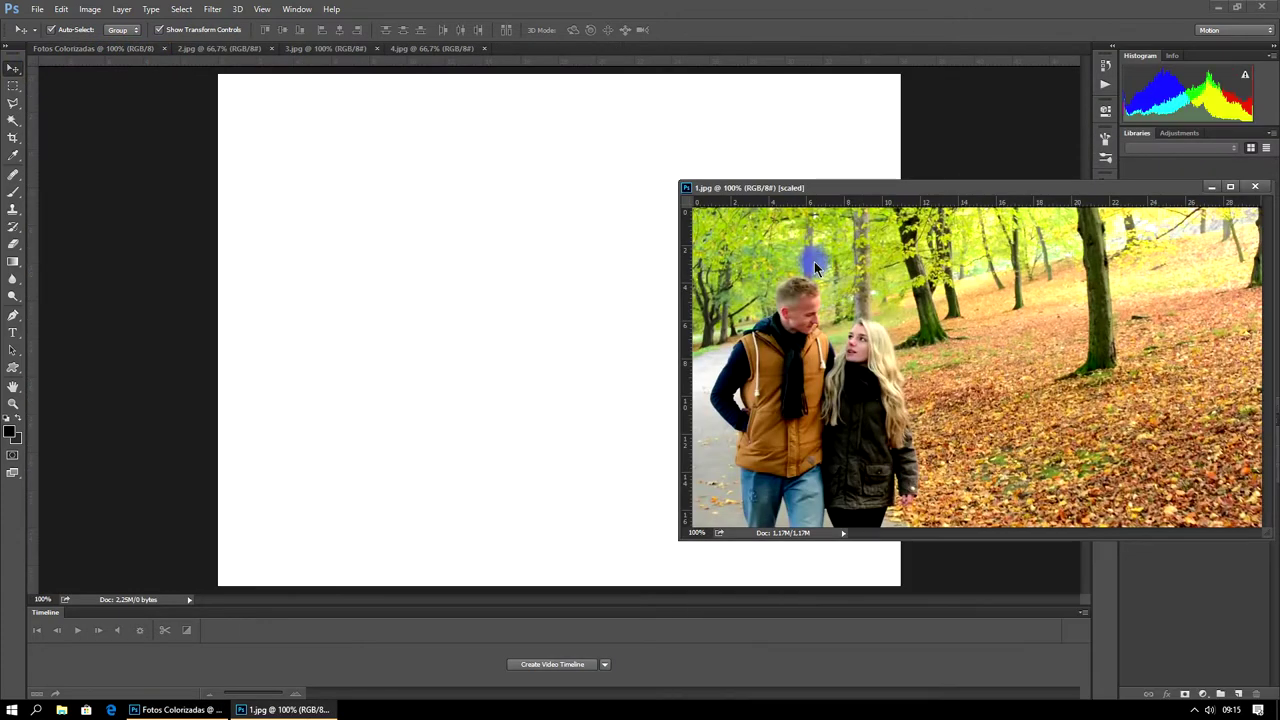
drag(815, 267, 534, 317)
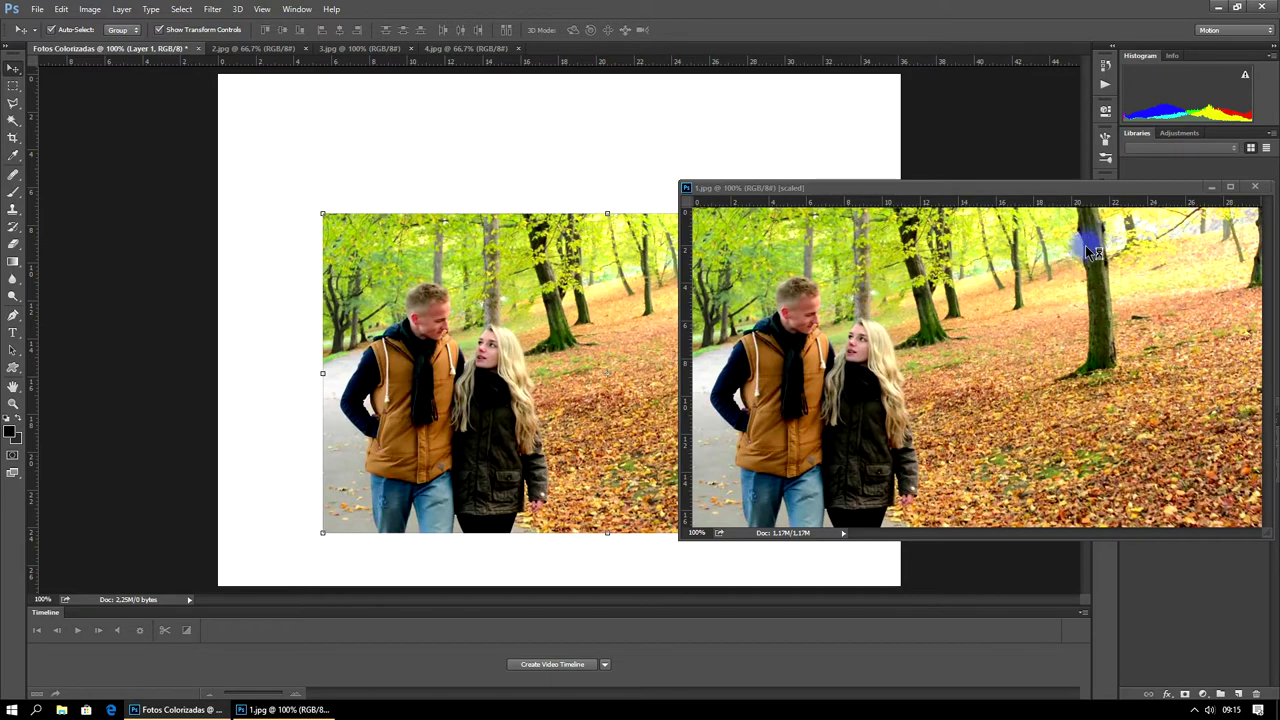
drag(1160, 188, 831, 213)
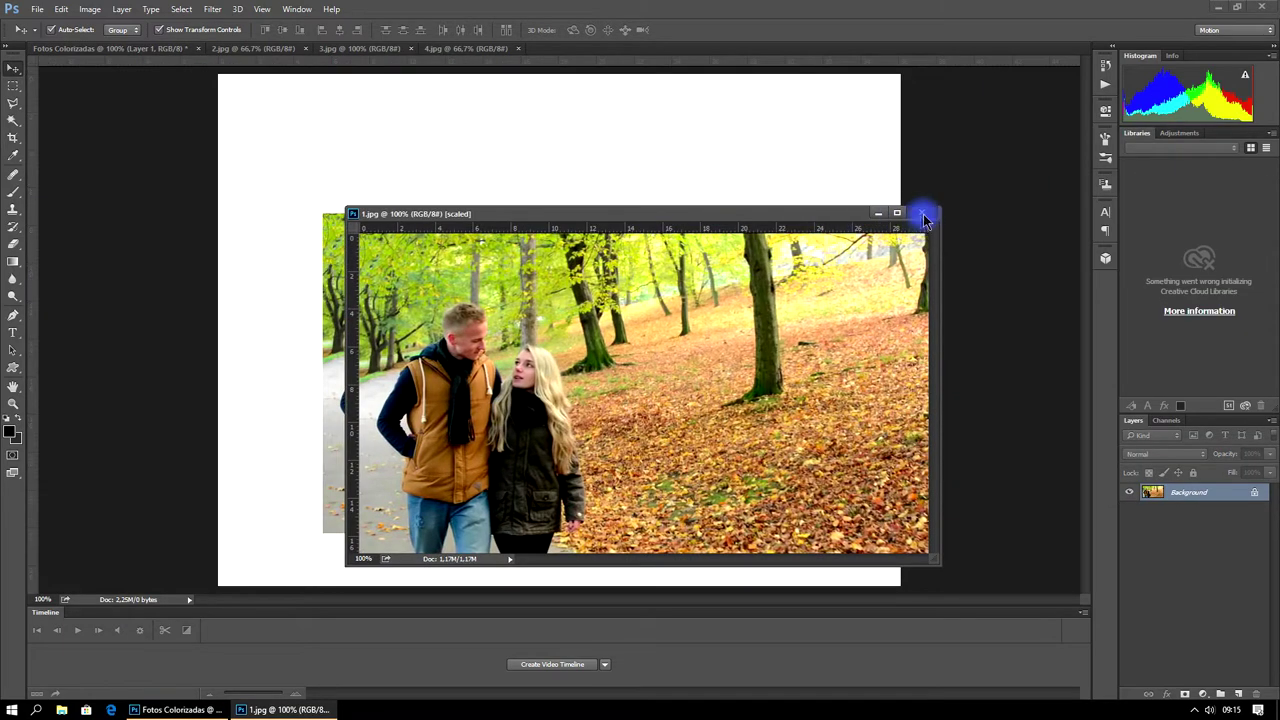
click(924, 215)
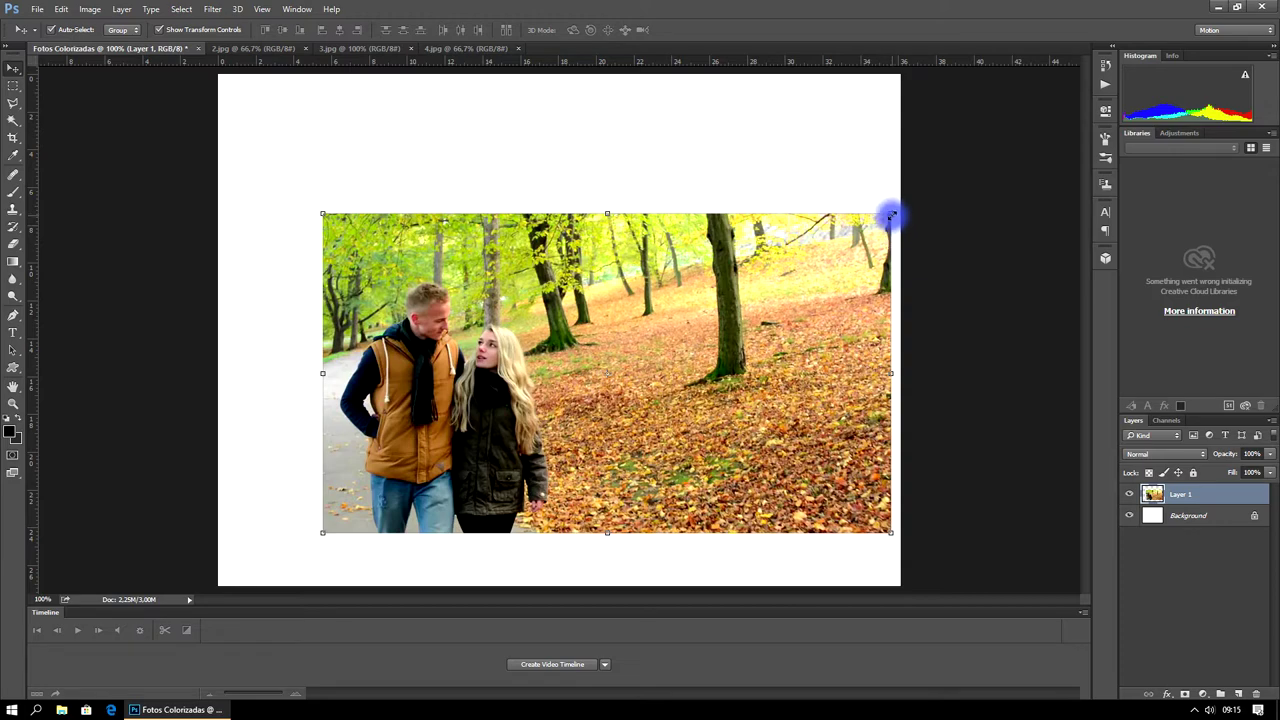
Scale the couple photo down near the upper-left and duplicate its layer
drag(890, 215, 525, 427)
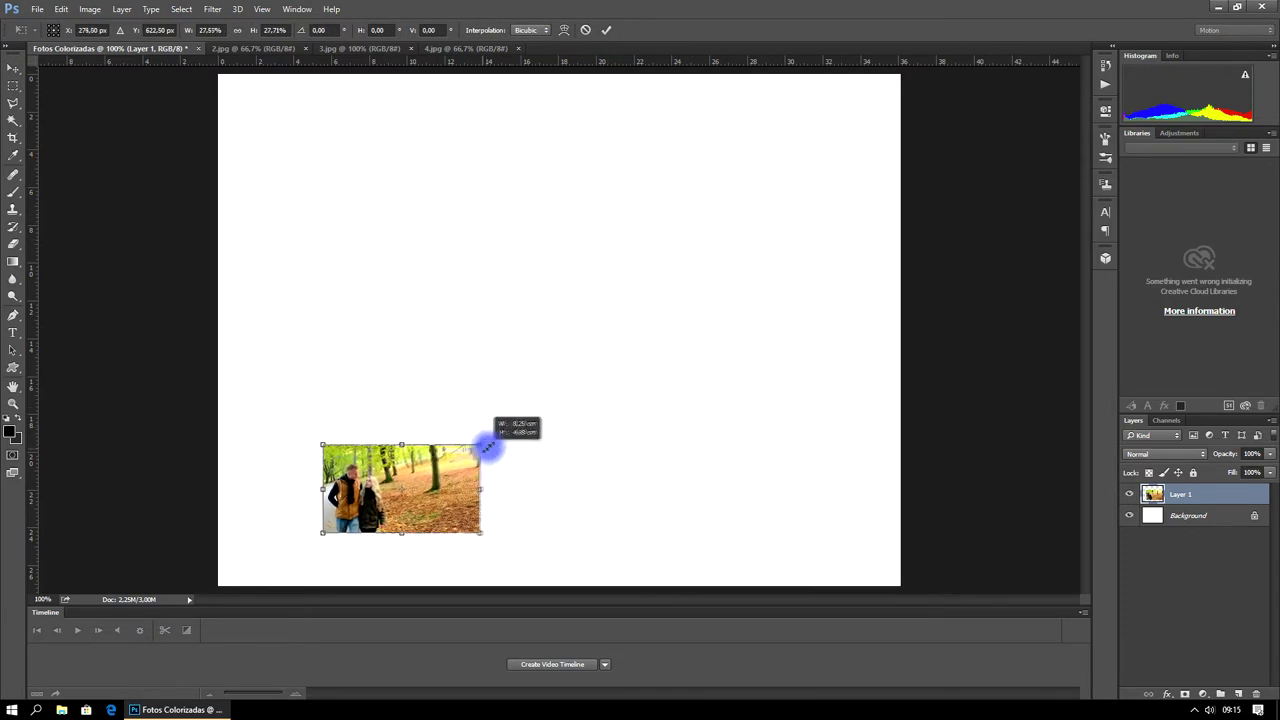
mouse_move(525, 427)
mouse_down()
mouse_move(553, 414)
mouse_move(478, 207)
mouse_up()
click(606, 30)
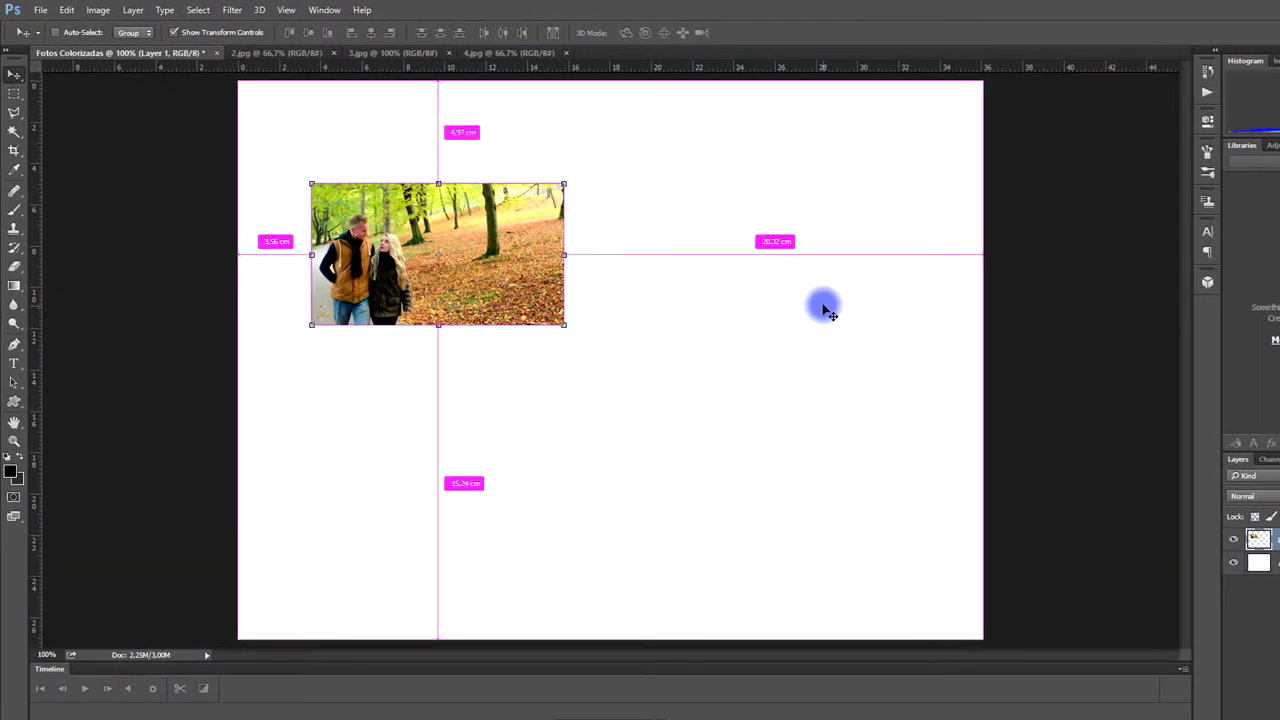
key(ctrl+j)
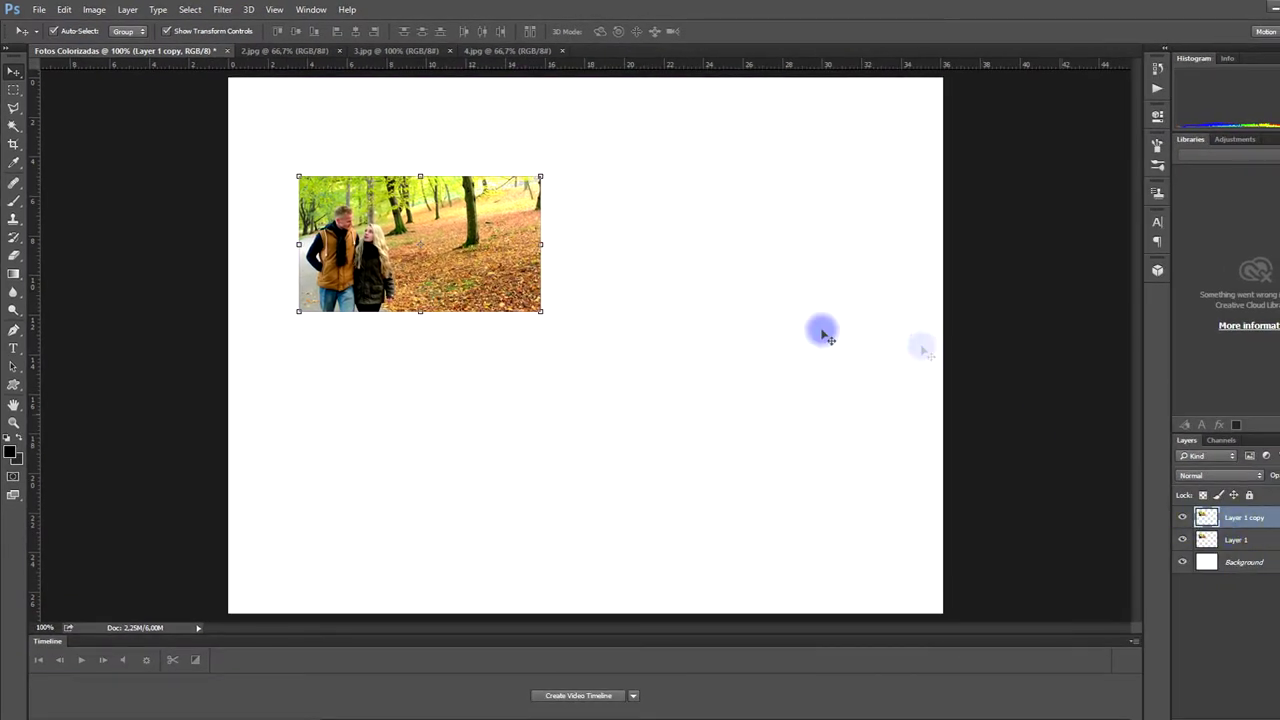
Move the duplicate right of the original and try Dissolve, Multiply, Color Burn and Linear Burn blends
mouse_move(395, 215)
mouse_down()
mouse_move(680, 215)
mouse_move(657, 232)
mouse_up()
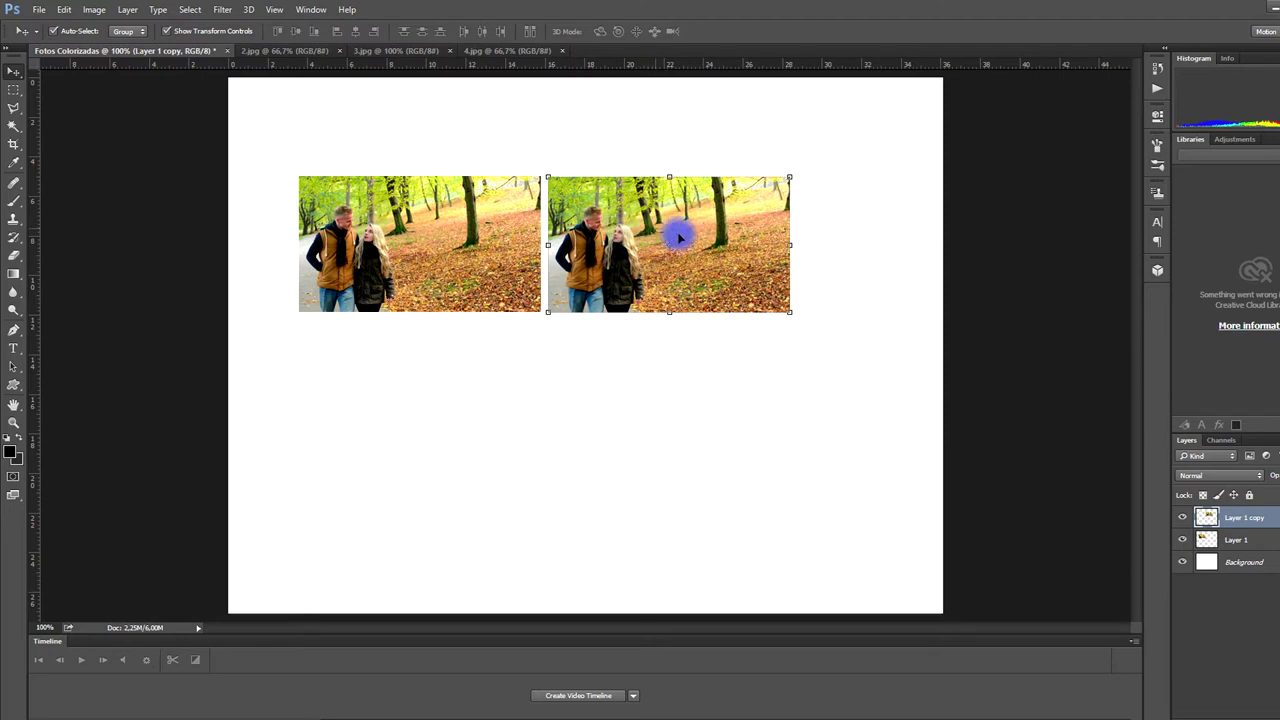
click(1240, 478)
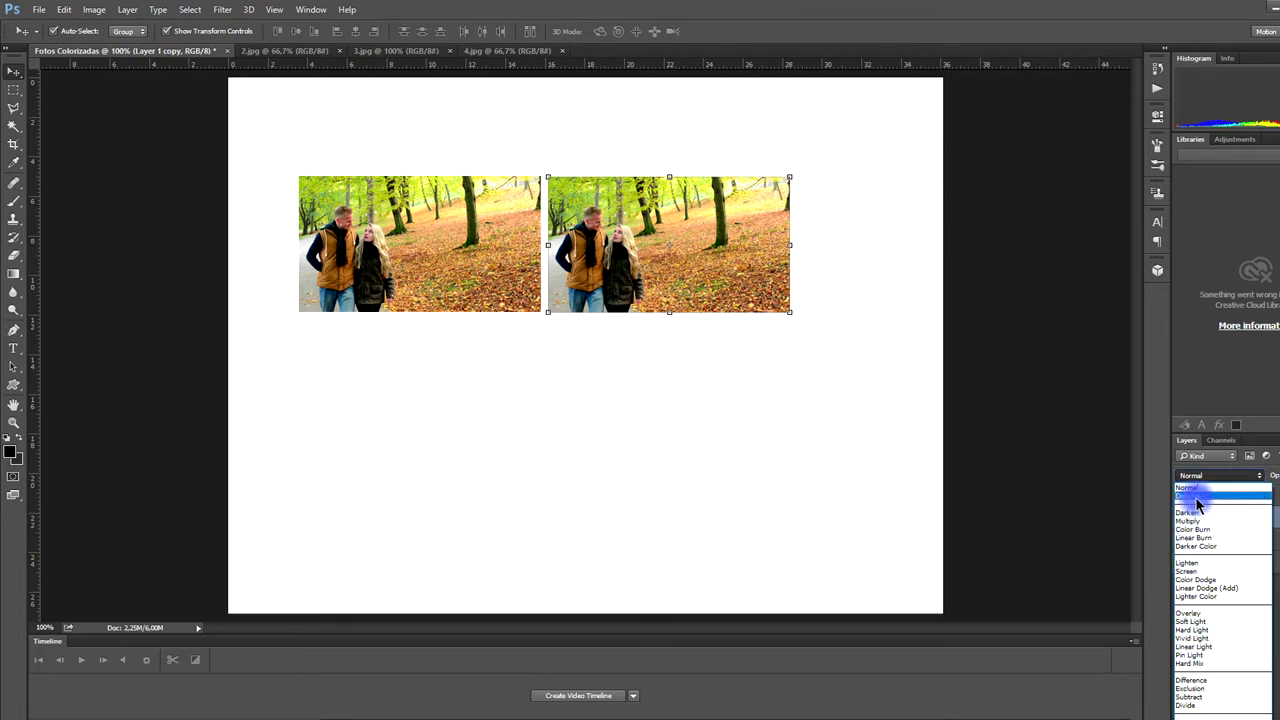
click(1197, 496)
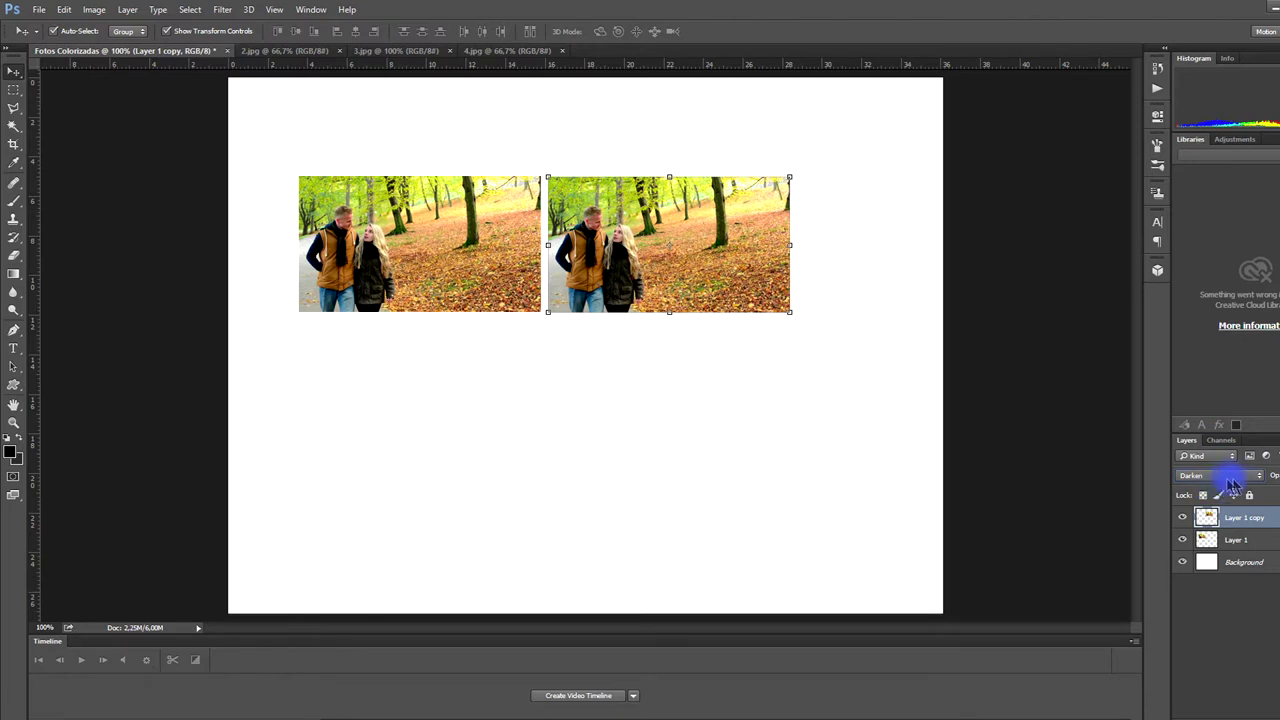
key(shift+alt+m)
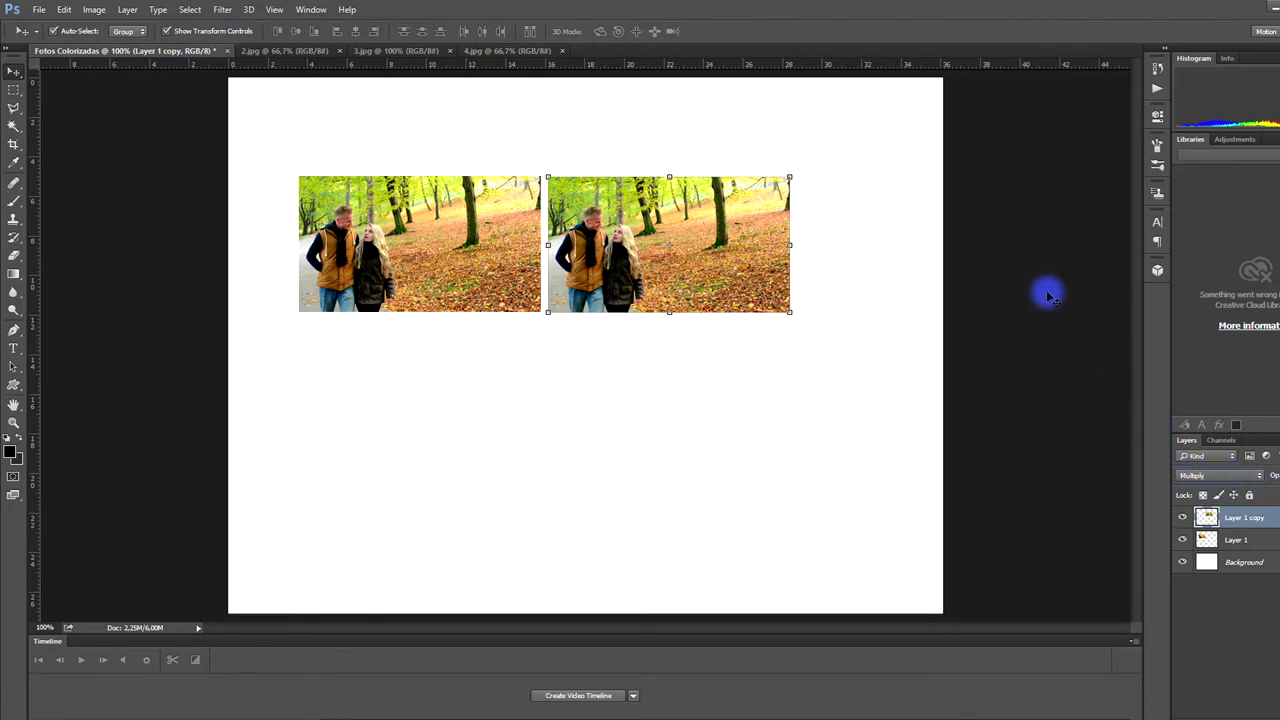
key(shift+plus)
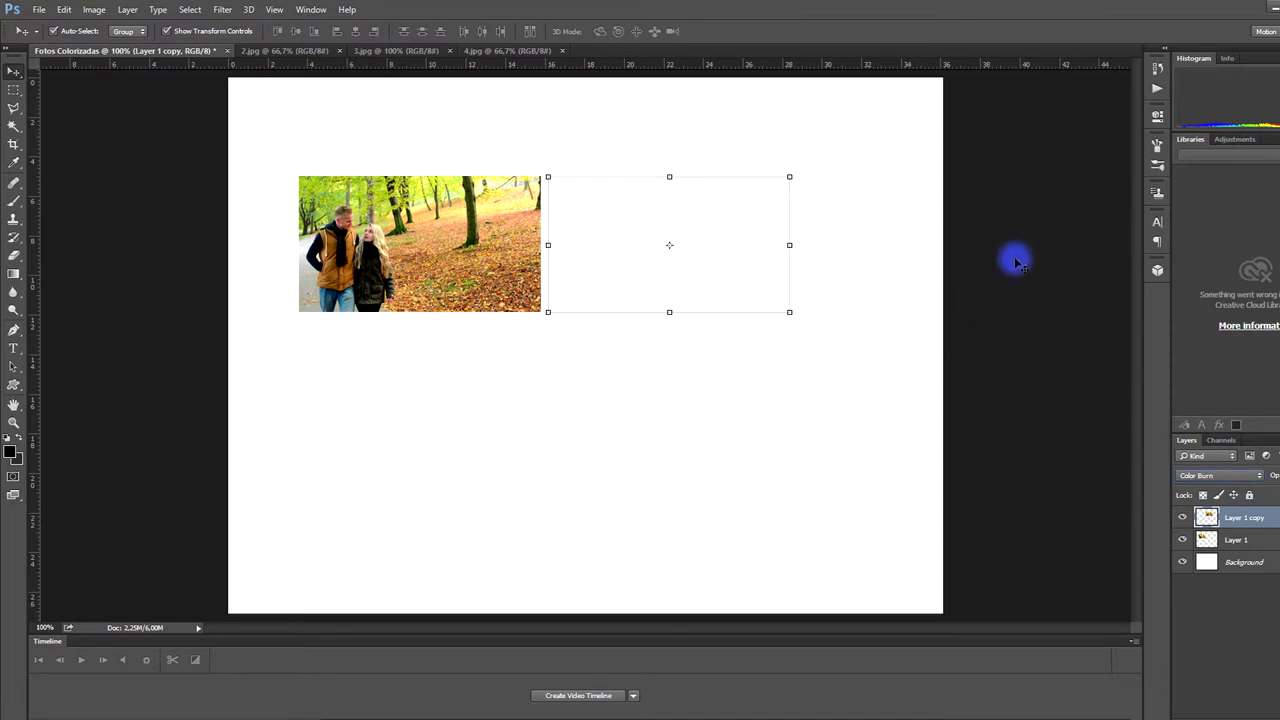
key(shift+plus)
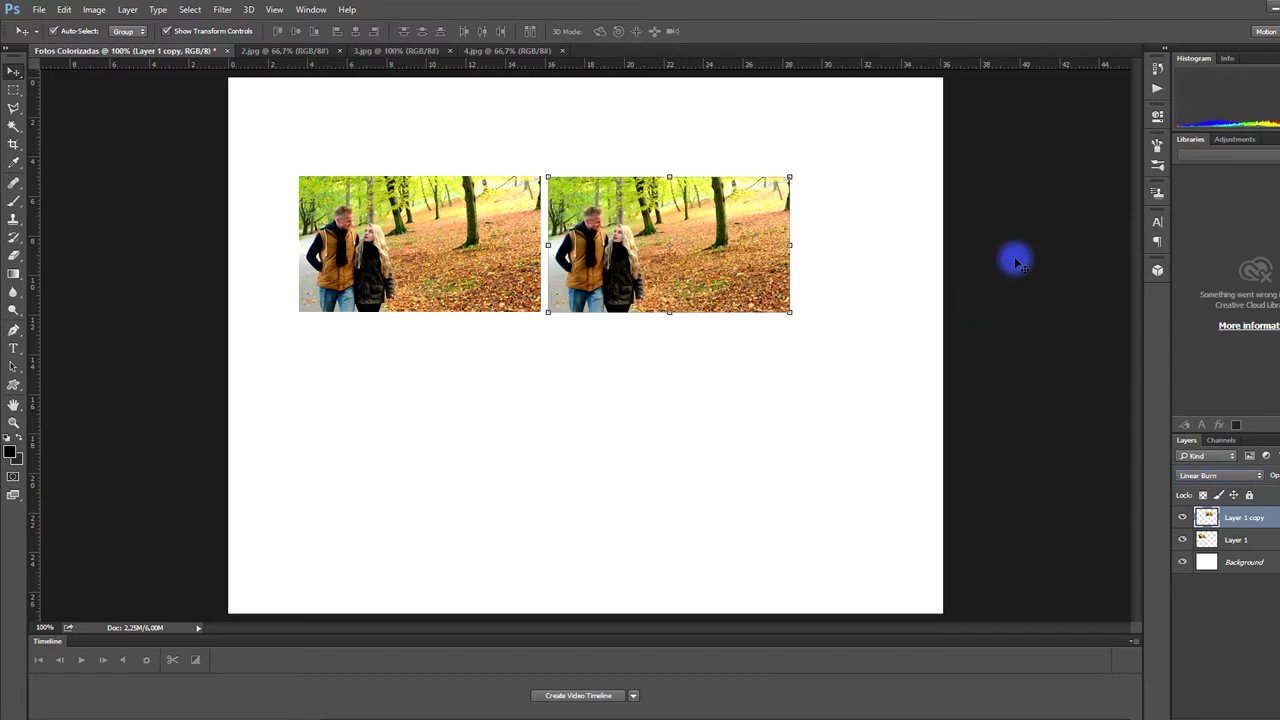
Cycle the copy through Screen, Linear Light, Exclusion and Hue blends, ending in Luminosity
key(shift+plus)
key(shift+plus)
key(shift+plus)
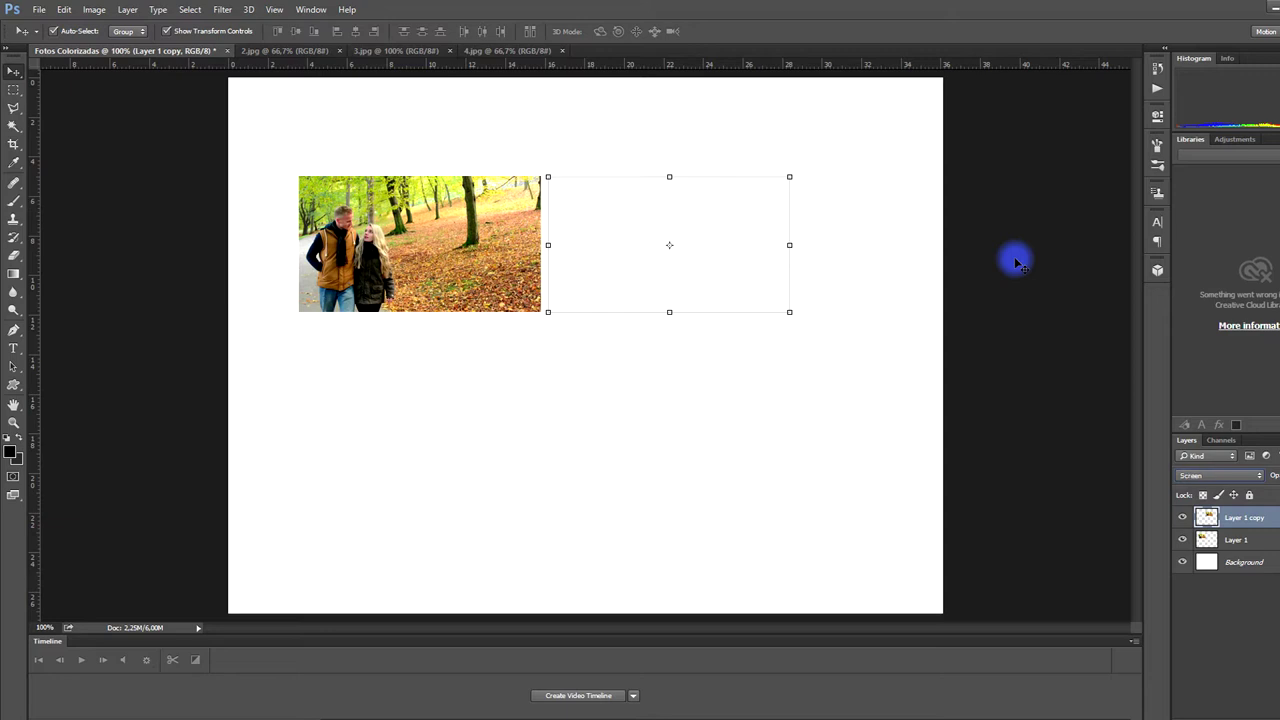
key(shift+plus)
key(shift+plus)
key(shift+plus)
key(shift+plus)
key(shift+plus)
key(shift+plus)
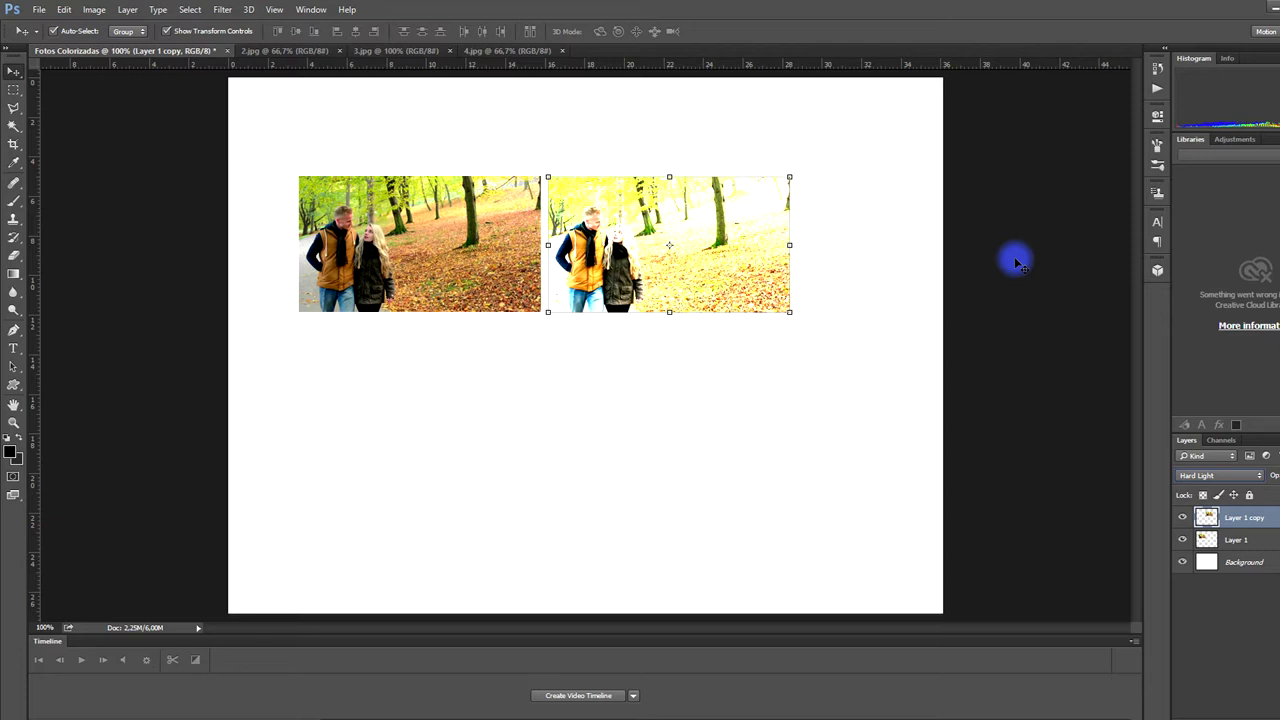
key(shift+plus)
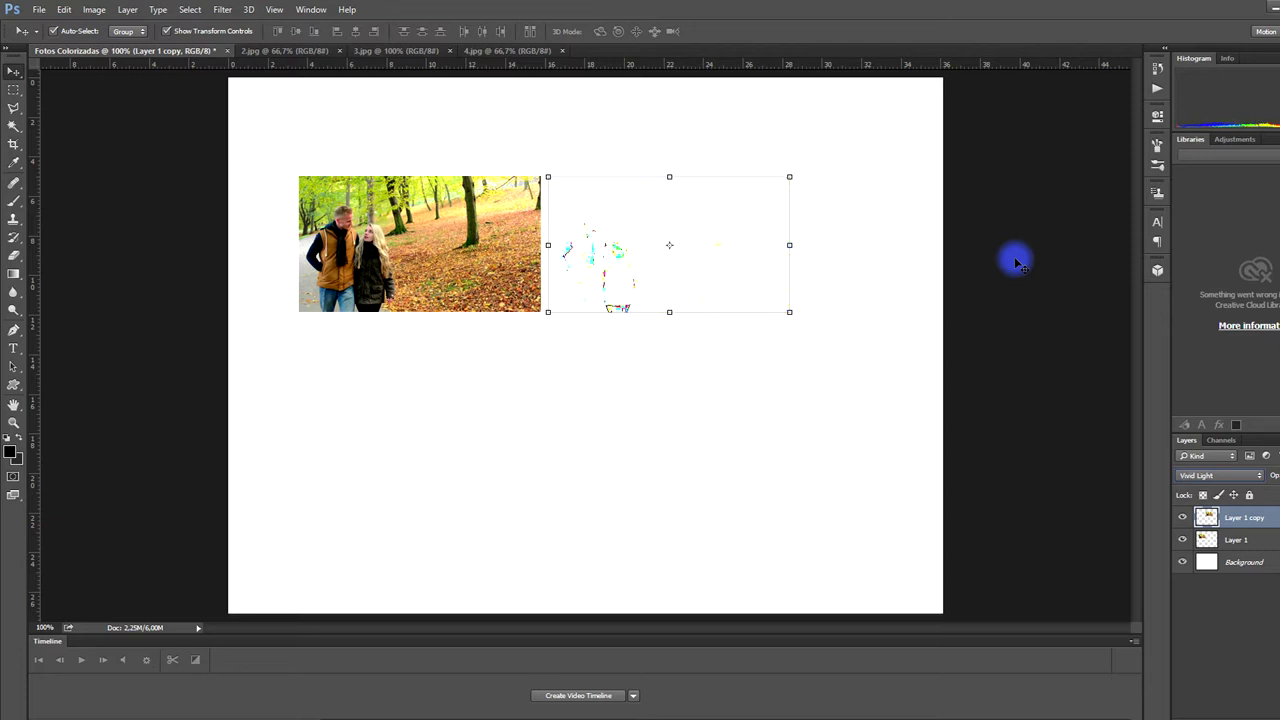
key(shift+plus)
key(shift+plus)
key(shift+plus)
key(shift+plus)
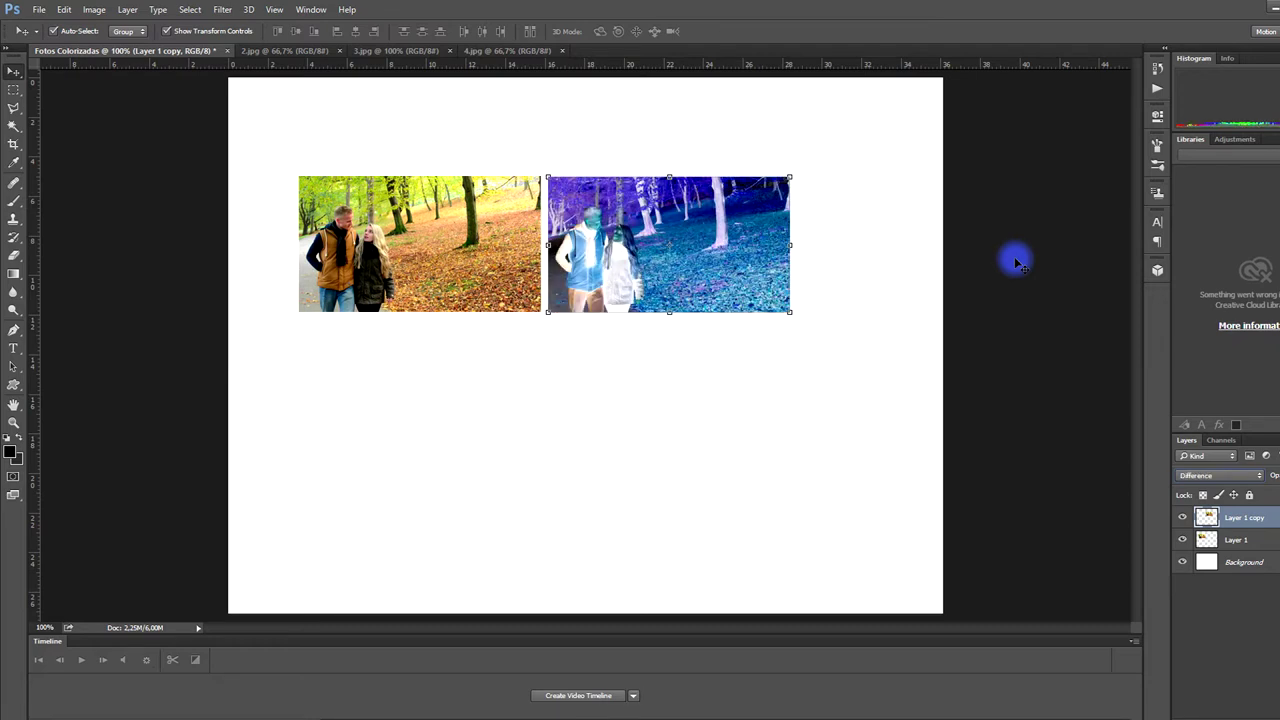
key(shift+plus)
key(shift+plus)
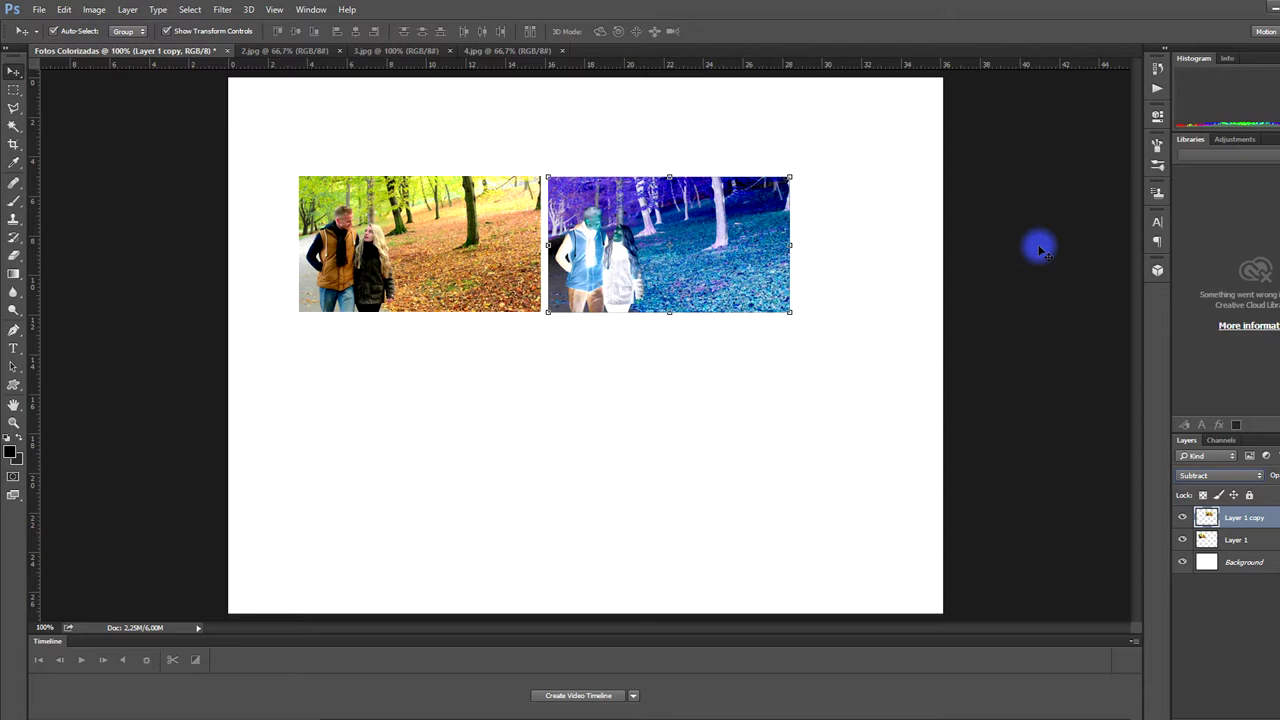
key(shift+plus)
key(shift+plus)
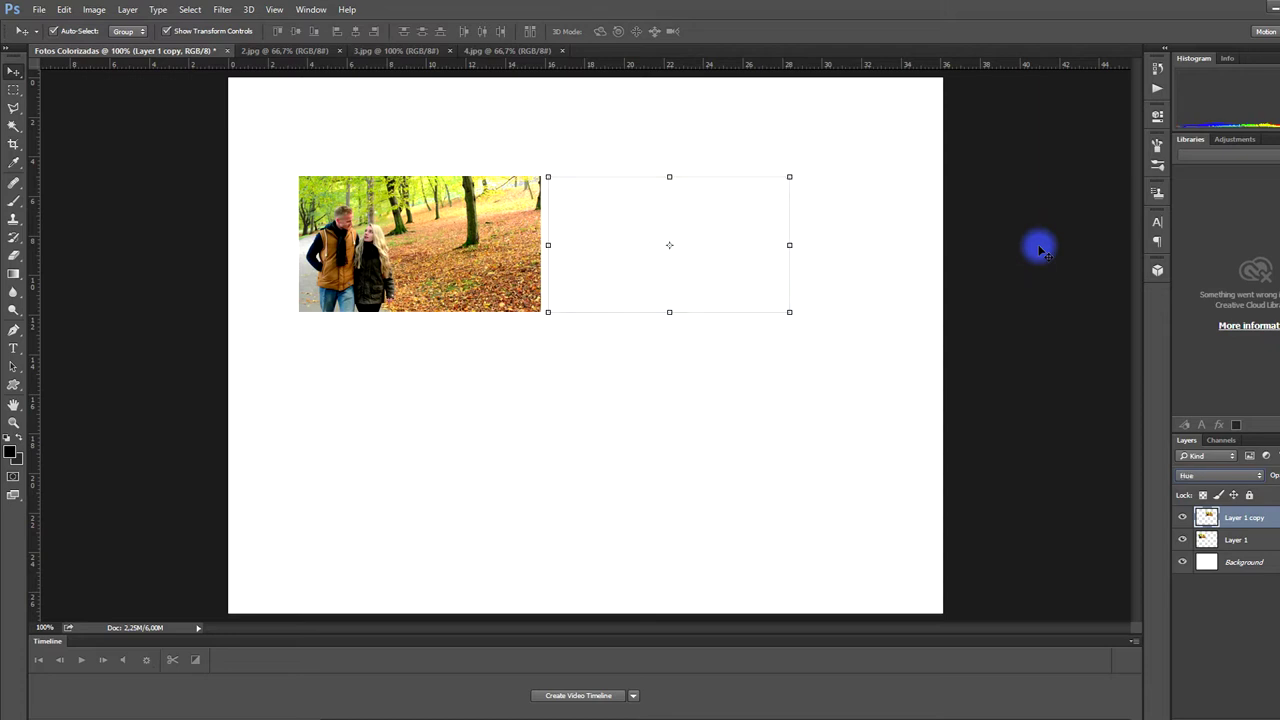
key(shift+plus)
key(shift+plus)
key(shift+plus)
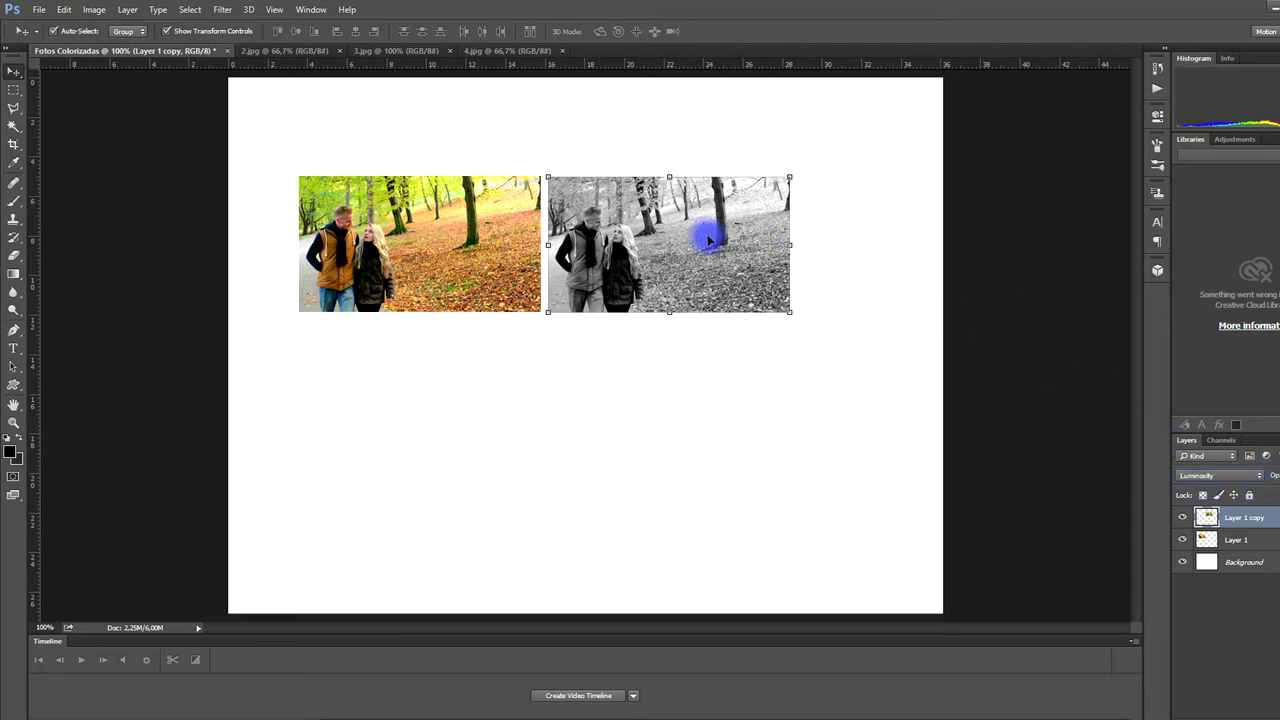
click(415, 232)
click(677, 260)
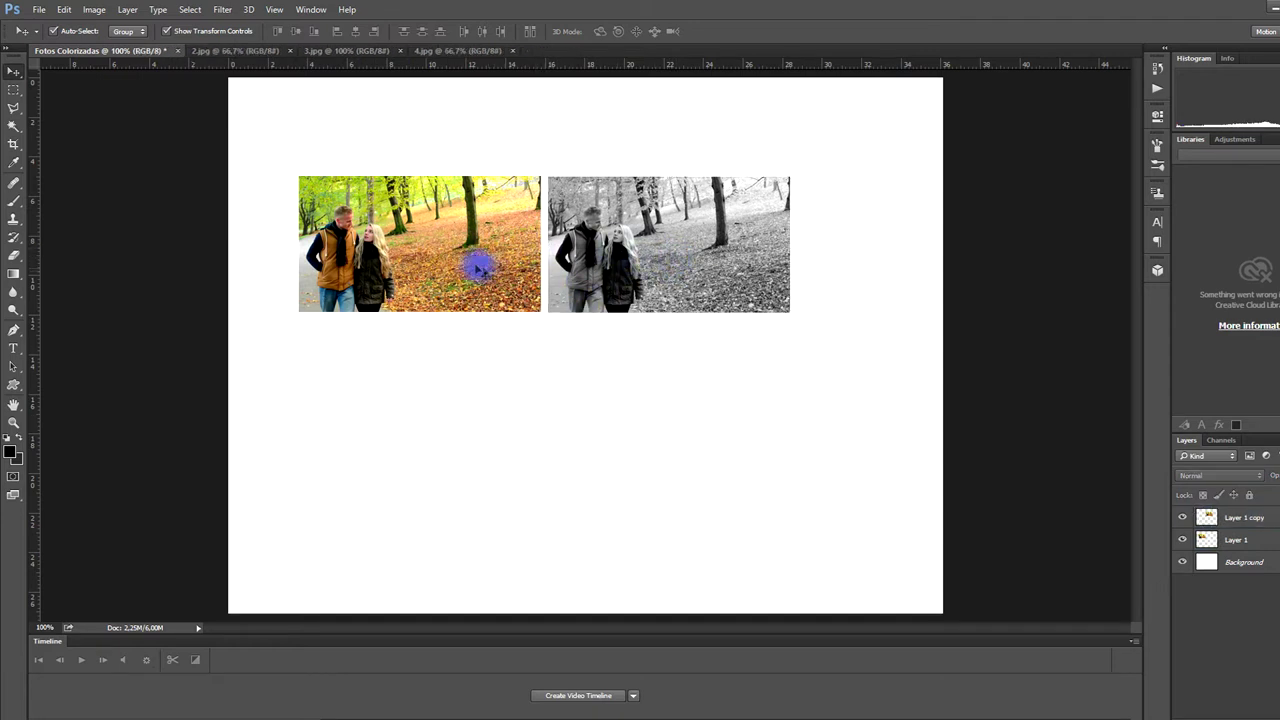
Spread the colour and black-and-white photos apart across the top of the page
drag(449, 257, 414, 200)
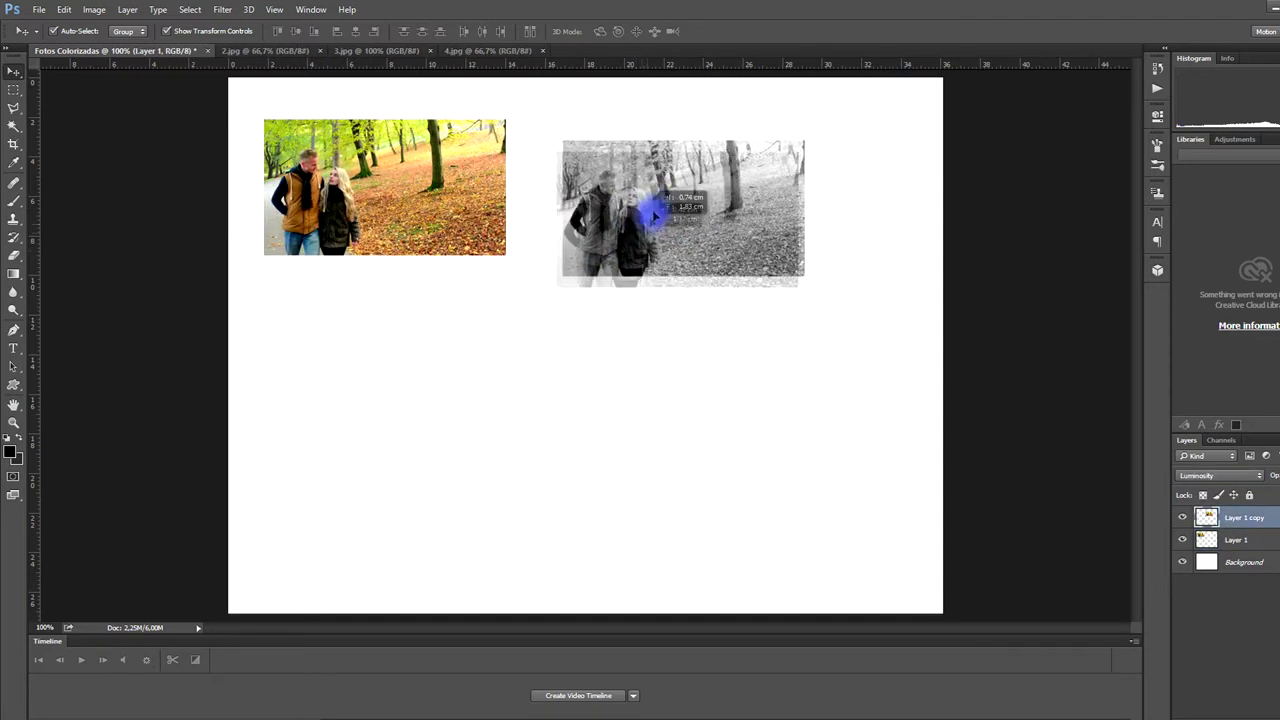
drag(627, 266, 682, 215)
drag(443, 211, 491, 214)
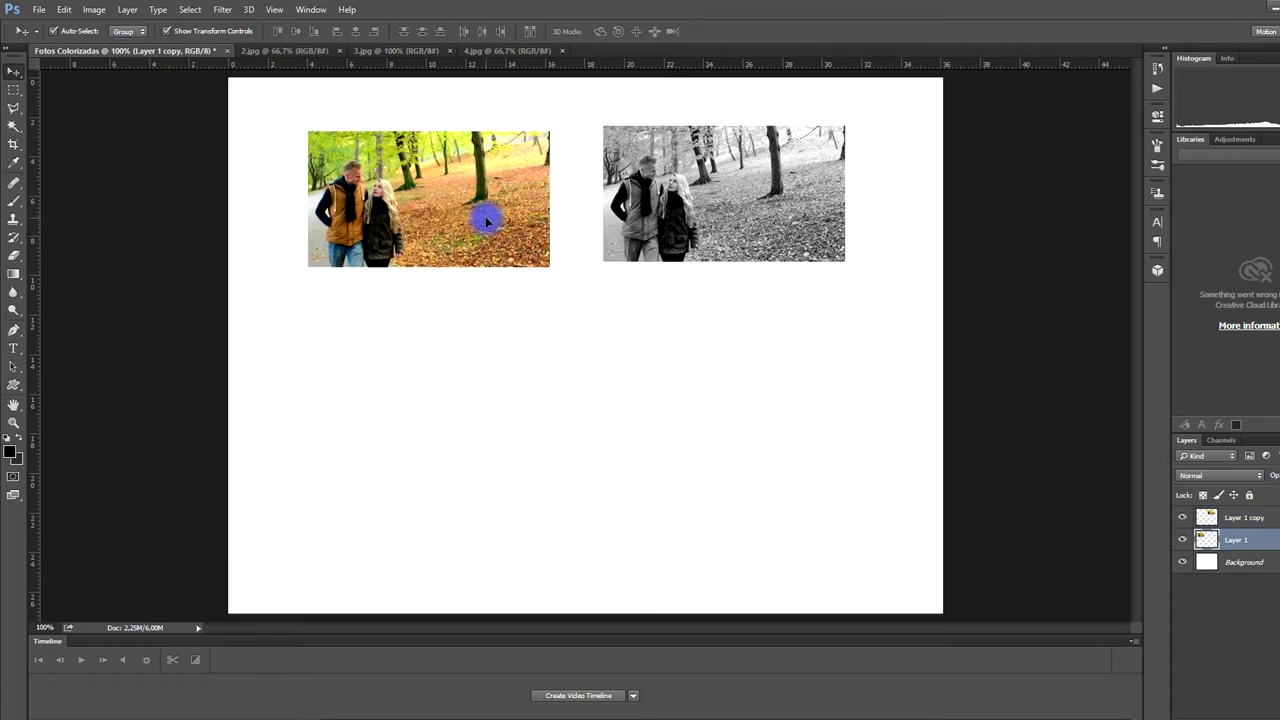
drag(491, 214, 491, 215)
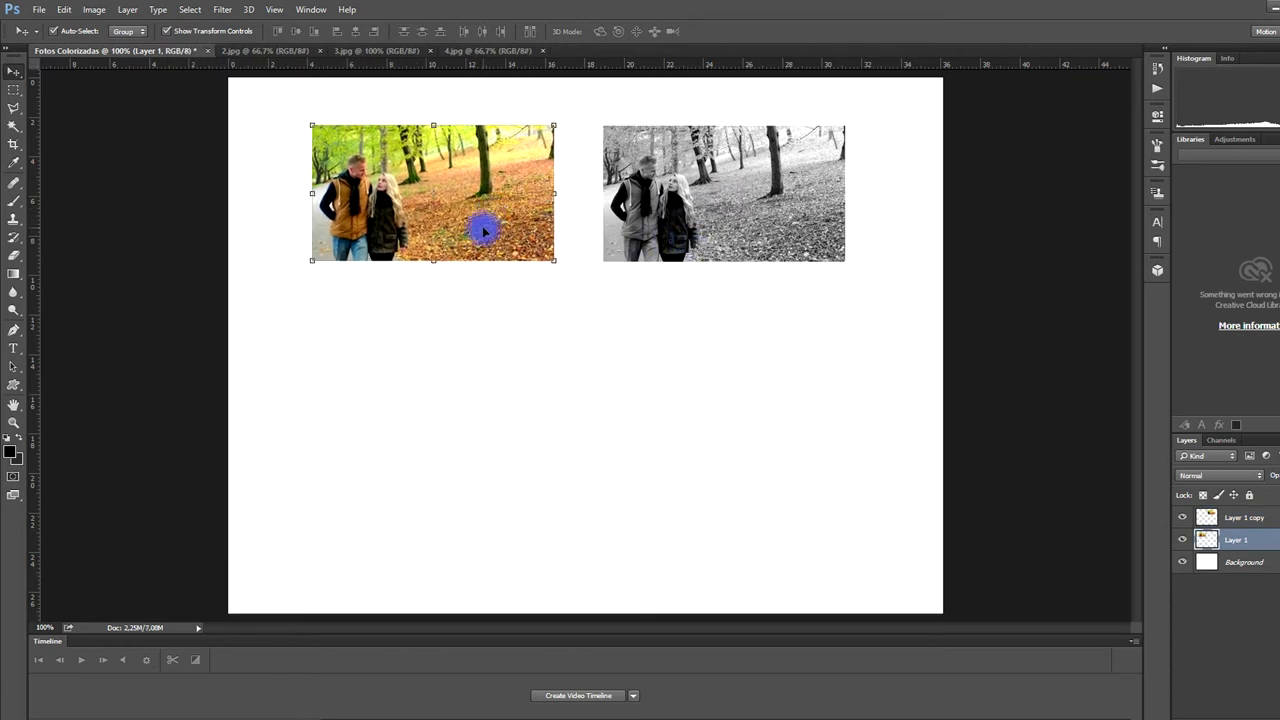
Alt-drag a copy of the colour photo, enlarge it to about 171%, and centre it below
mouse_move(483, 231)
mouse_down()
mouse_move(531, 288)
mouse_move(660, 369)
mouse_up()
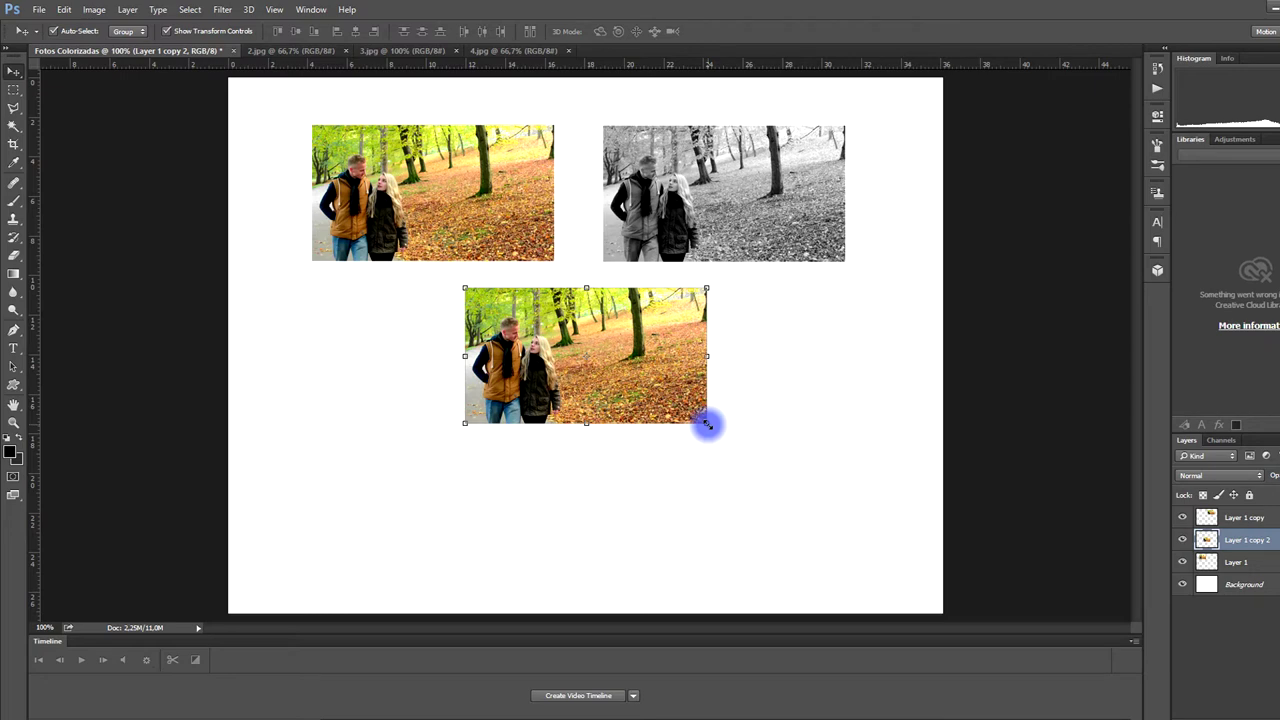
drag(706, 424, 880, 519)
drag(762, 457, 666, 439)
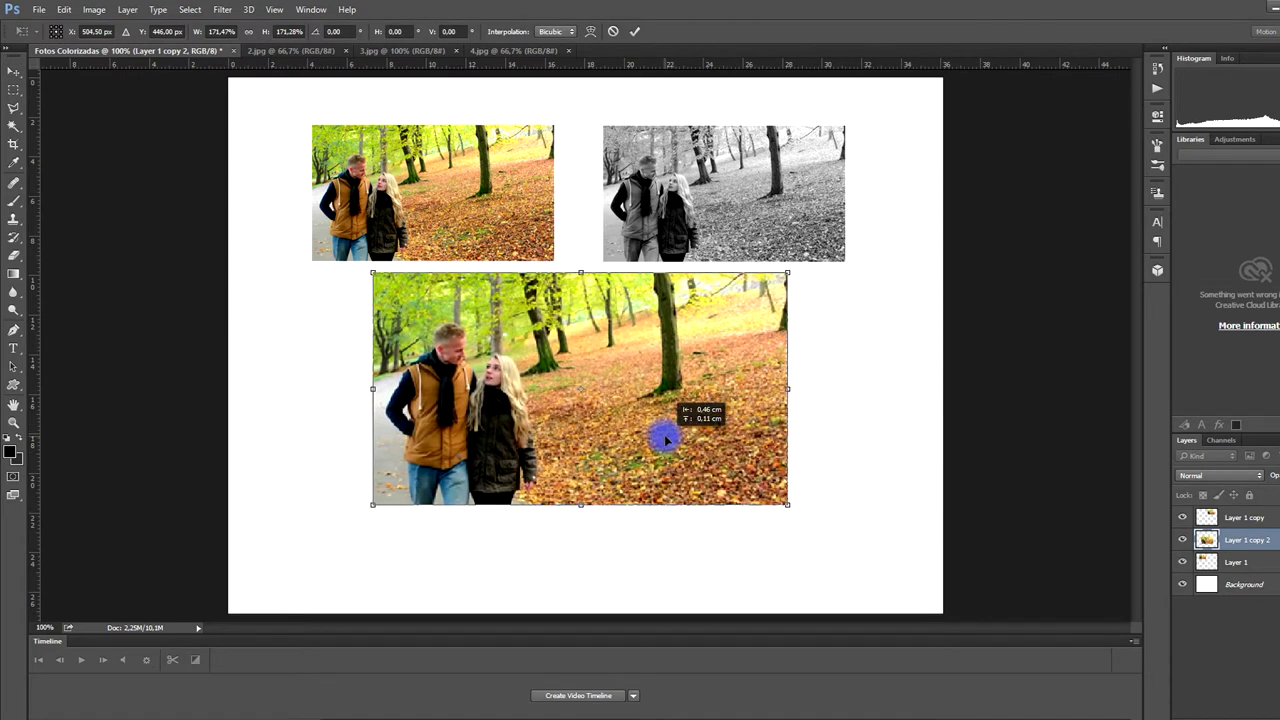
click(636, 31)
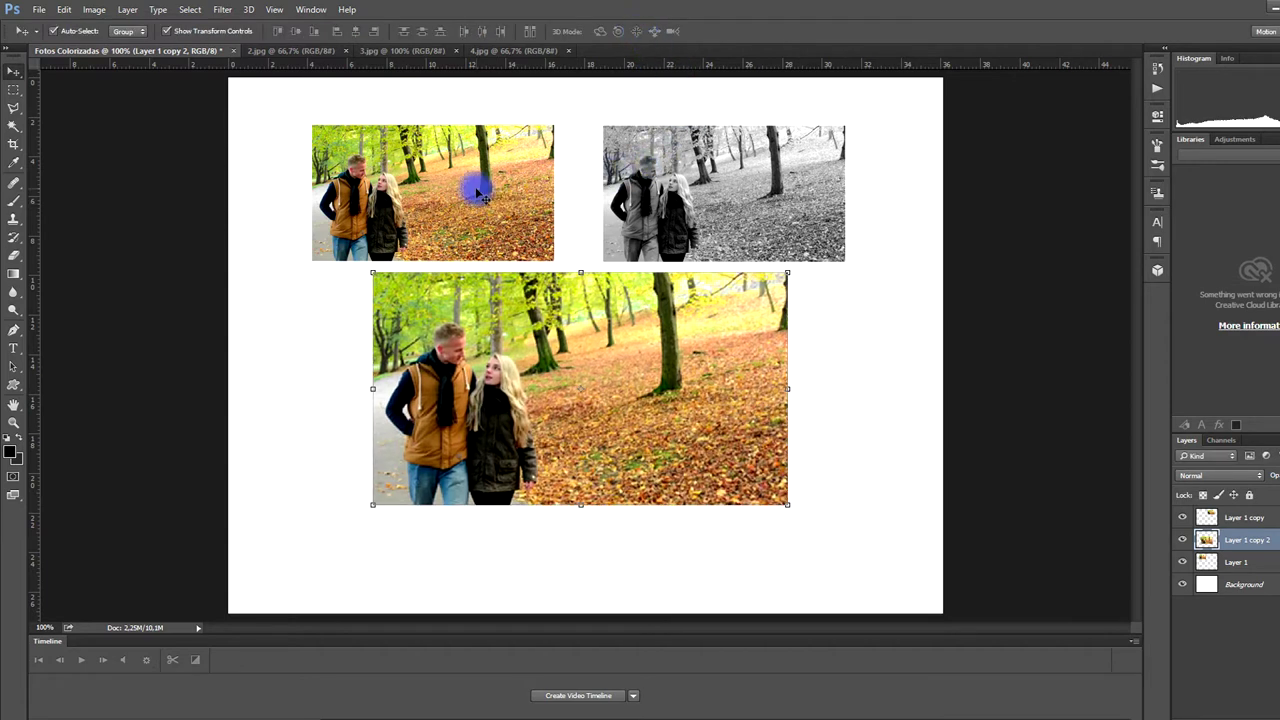
click(450, 148)
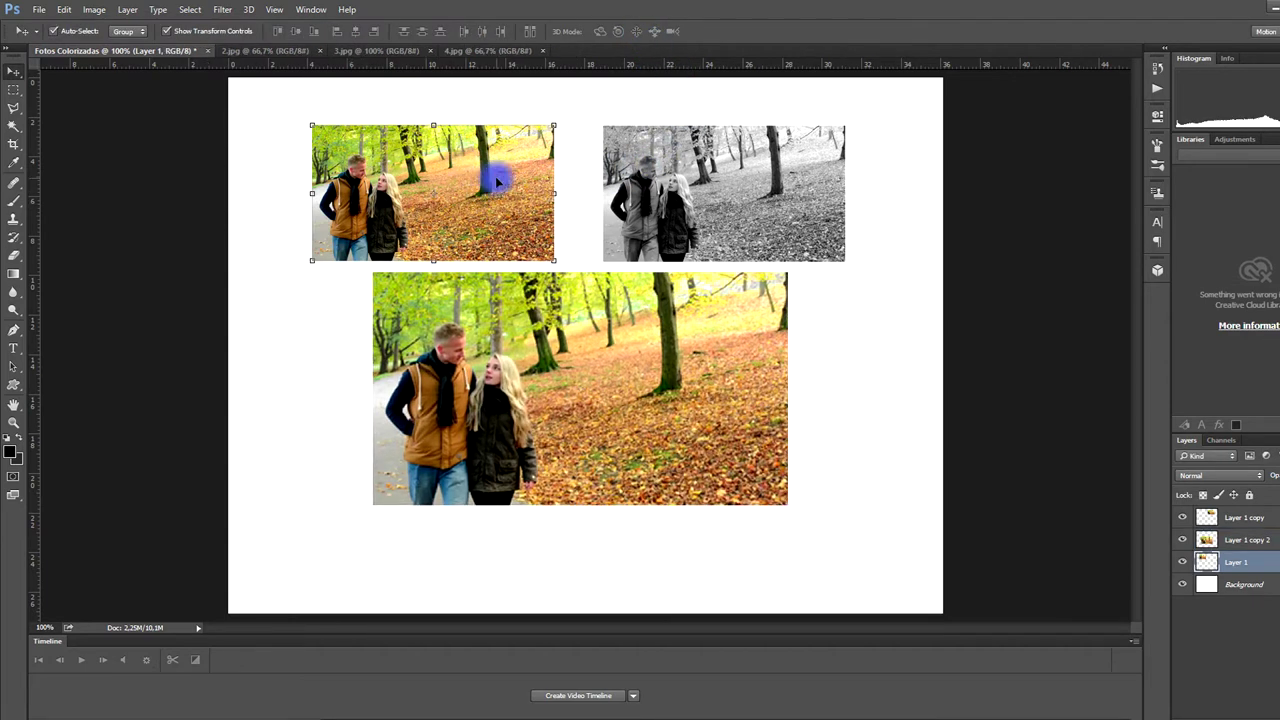
Duplicate the large bottom photo's layer and set the duplicate to Multiply blending
click(638, 393)
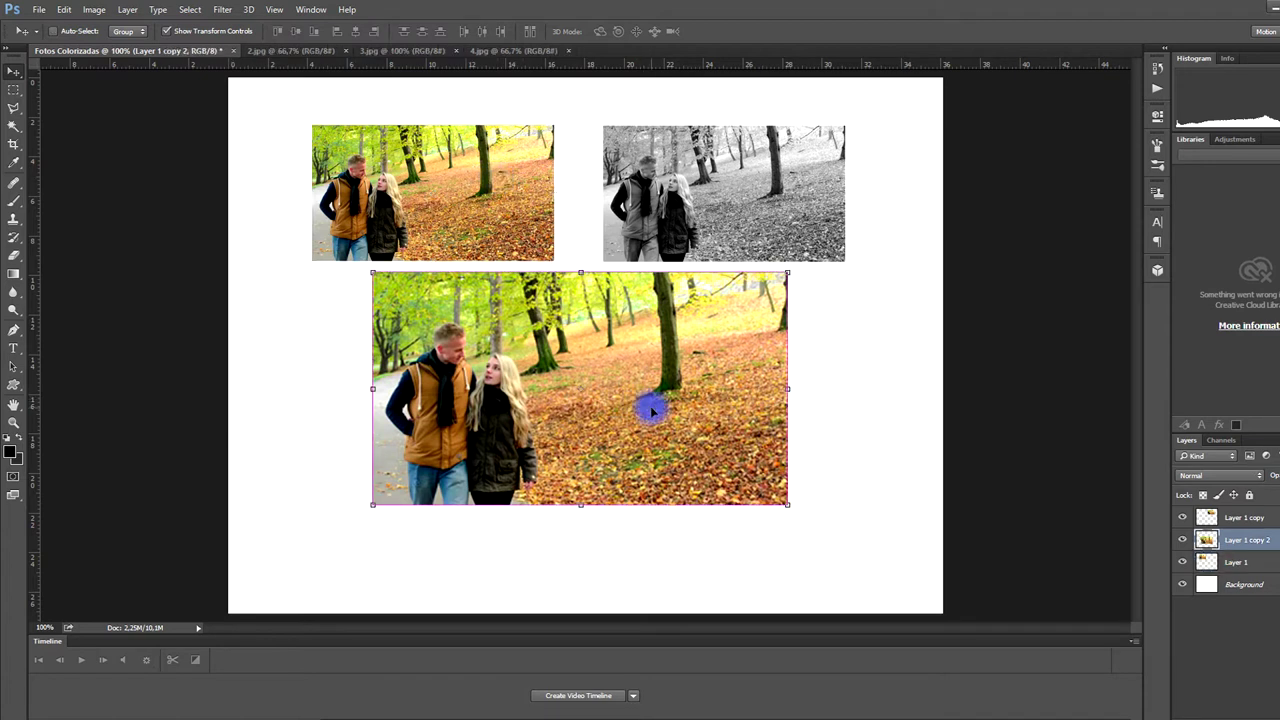
key(ctrl+j)
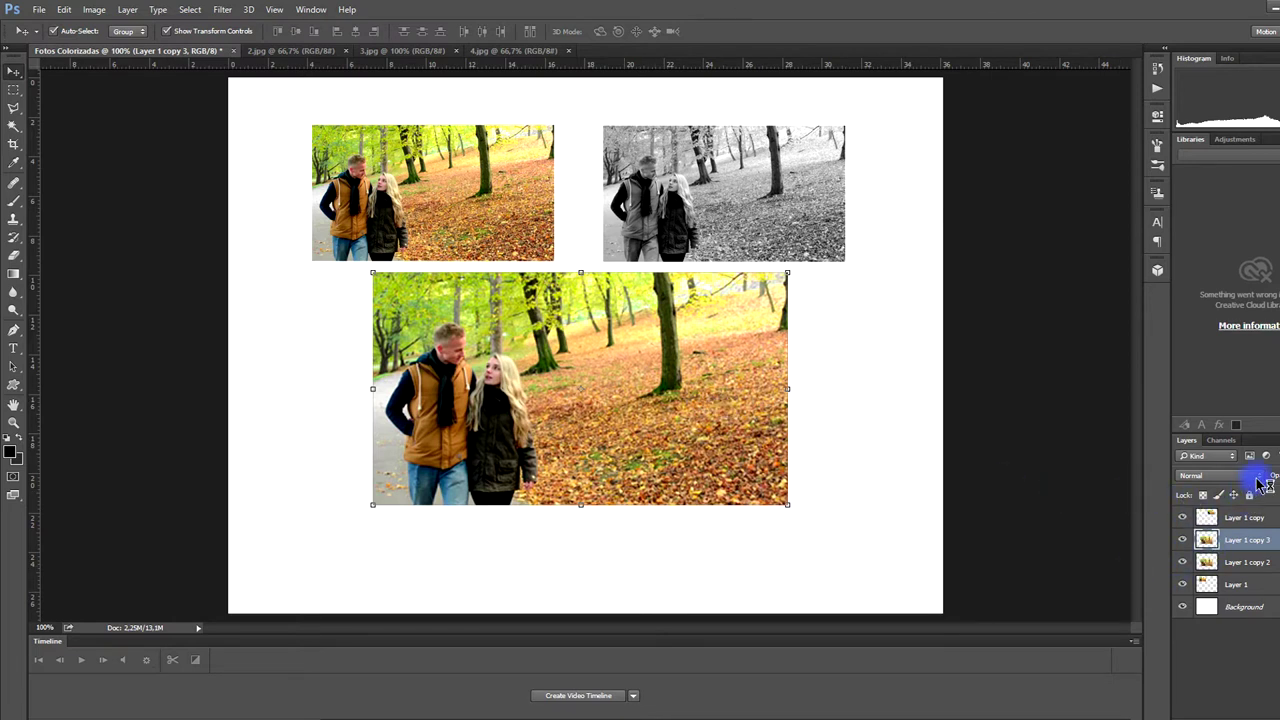
click(1256, 476)
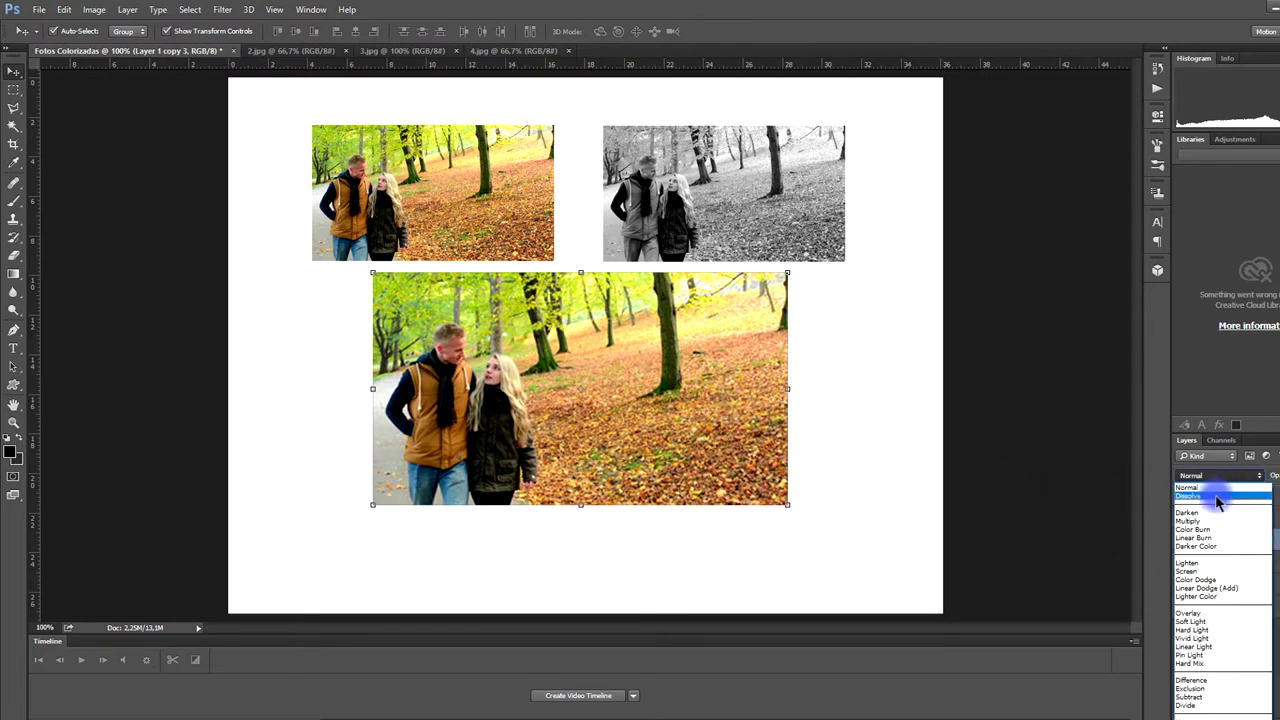
click(1218, 497)
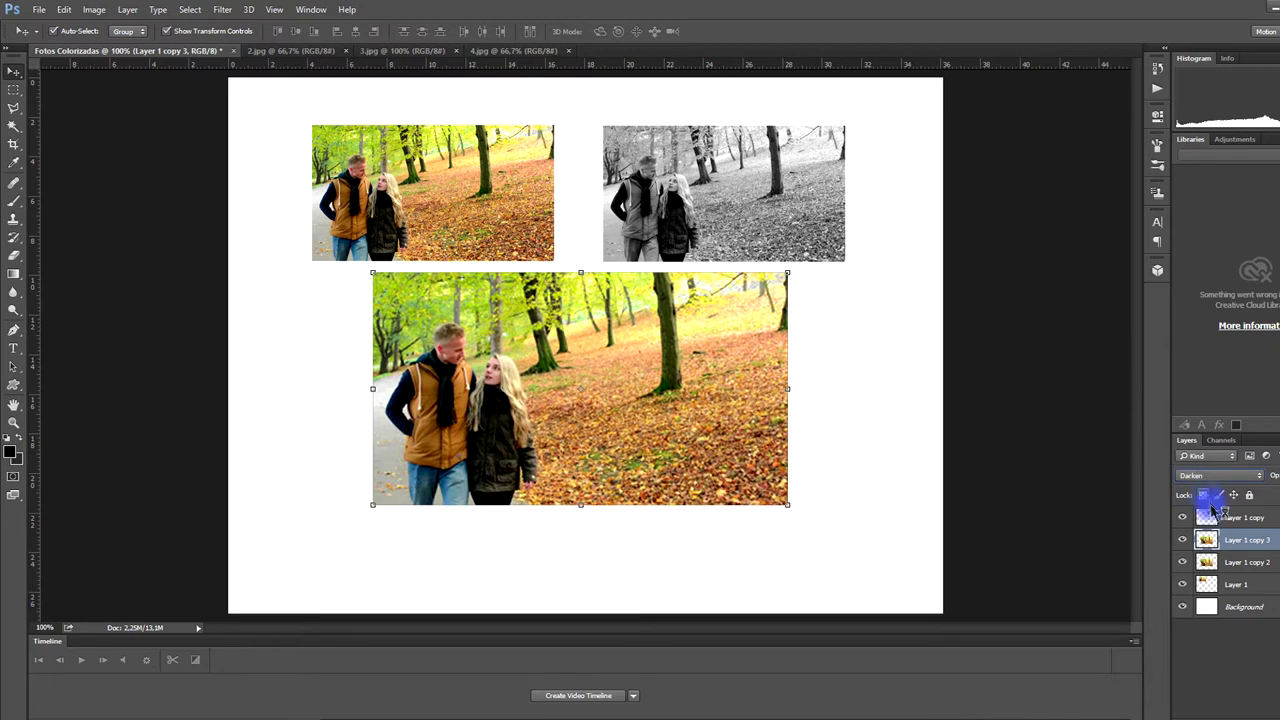
key(shift+alt+m)
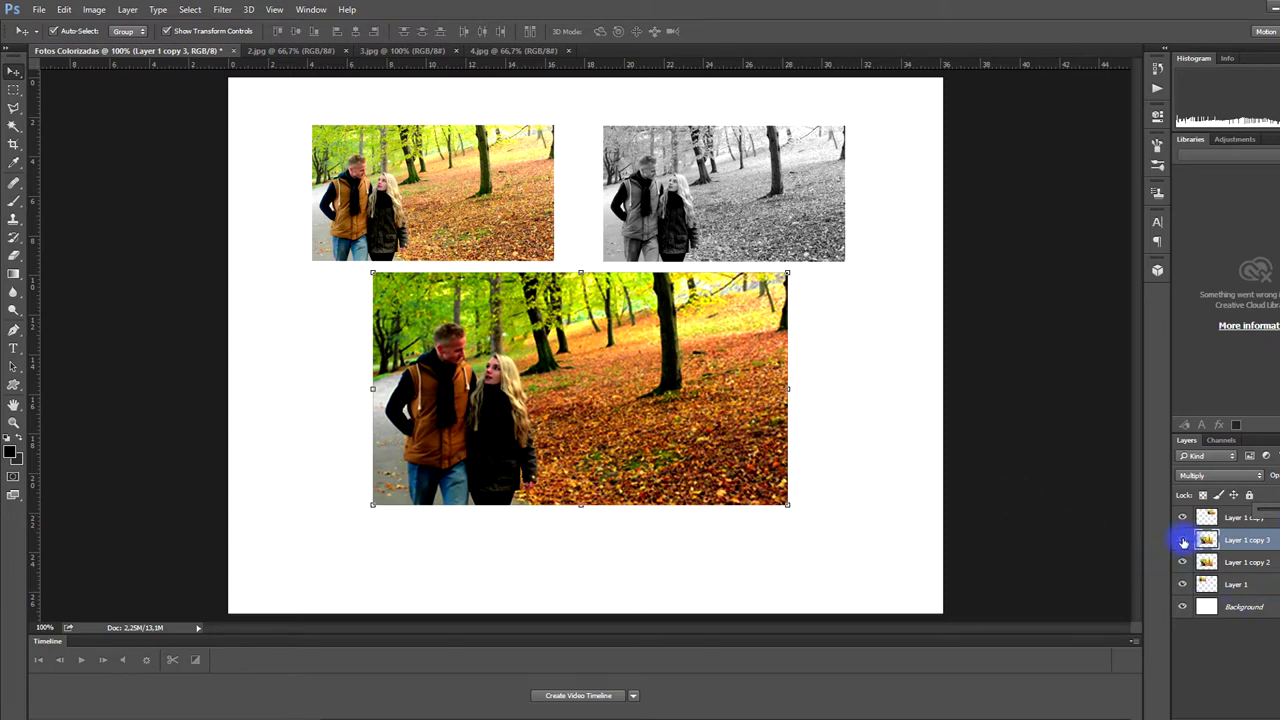
Toggle the Multiply duplicate's visibility on and off to compare the looks
click(1183, 541)
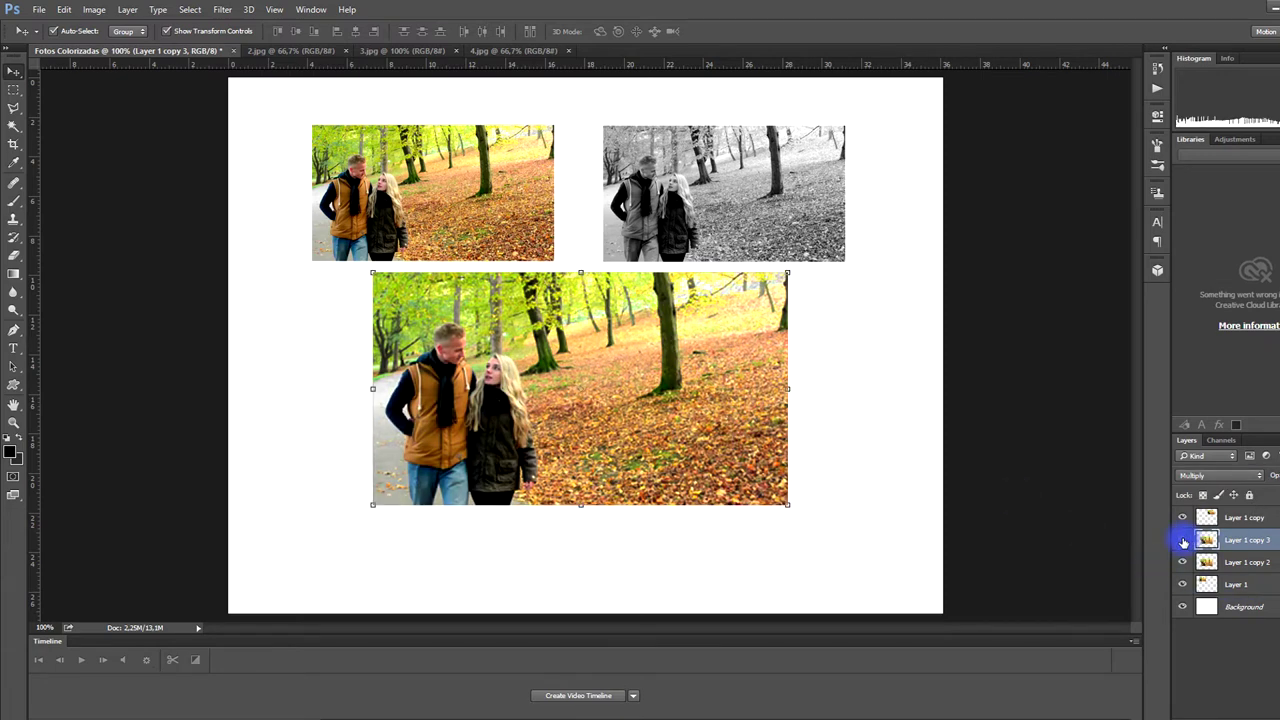
click(1183, 541)
click(1183, 541)
click(1183, 541)
click(1183, 541)
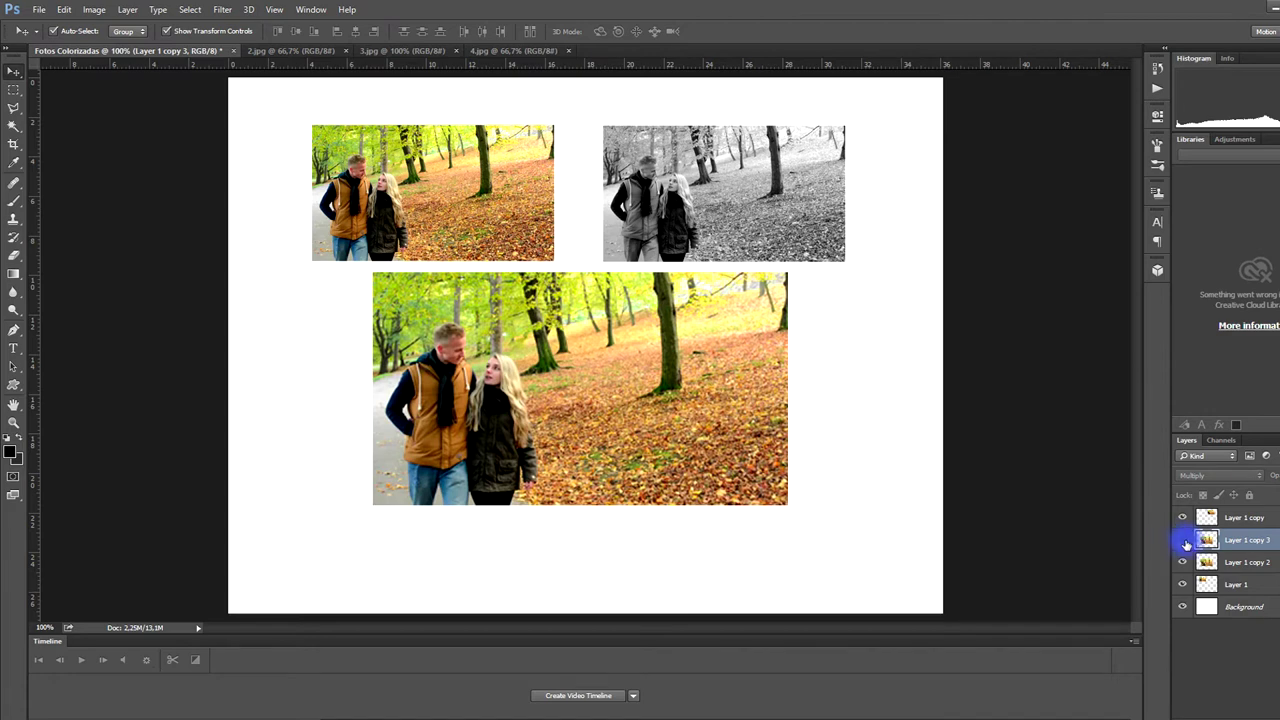
click(1183, 541)
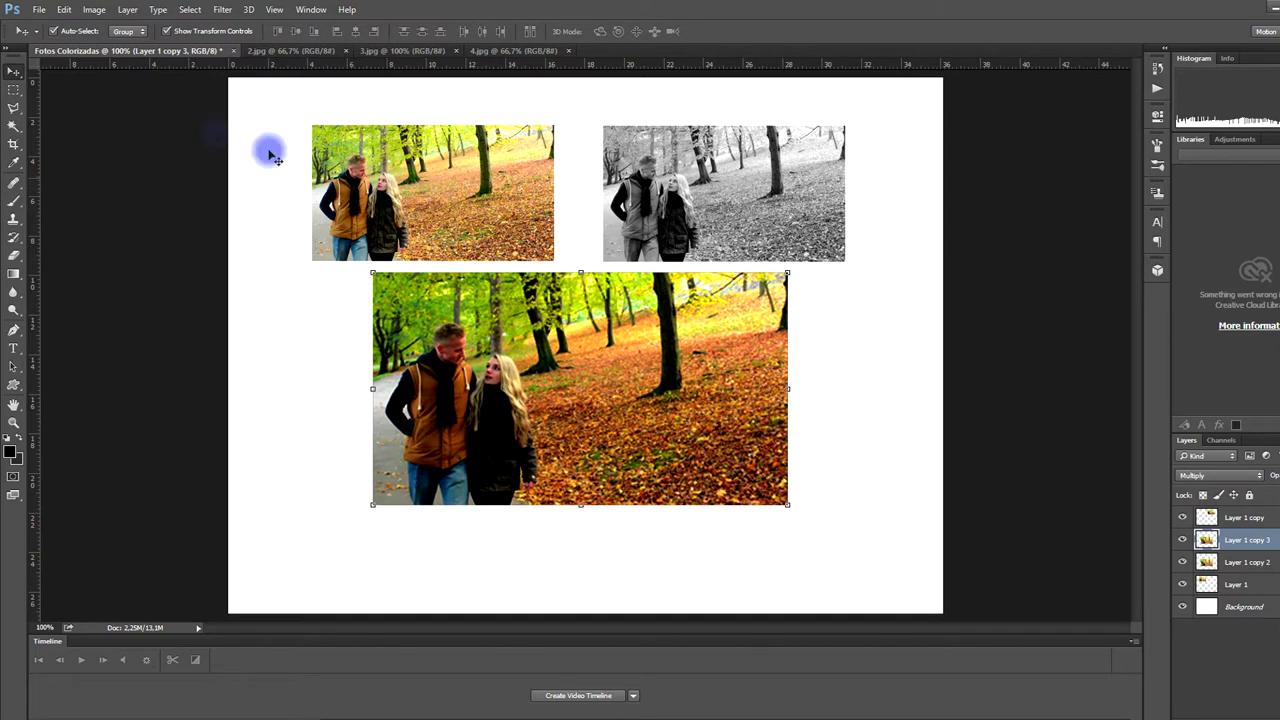
click(355, 148)
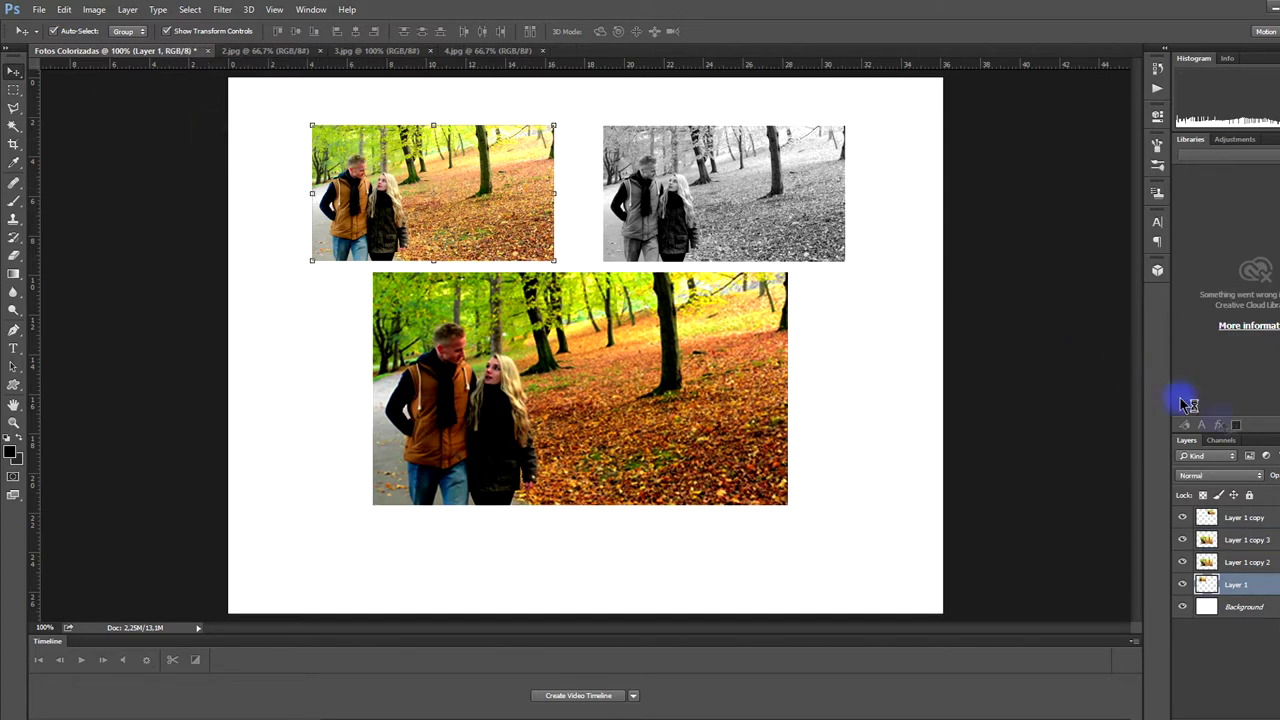
Give the top-left photo a Luminosity blend, then try Divide, Linear Light and Pin Light
click(1252, 476)
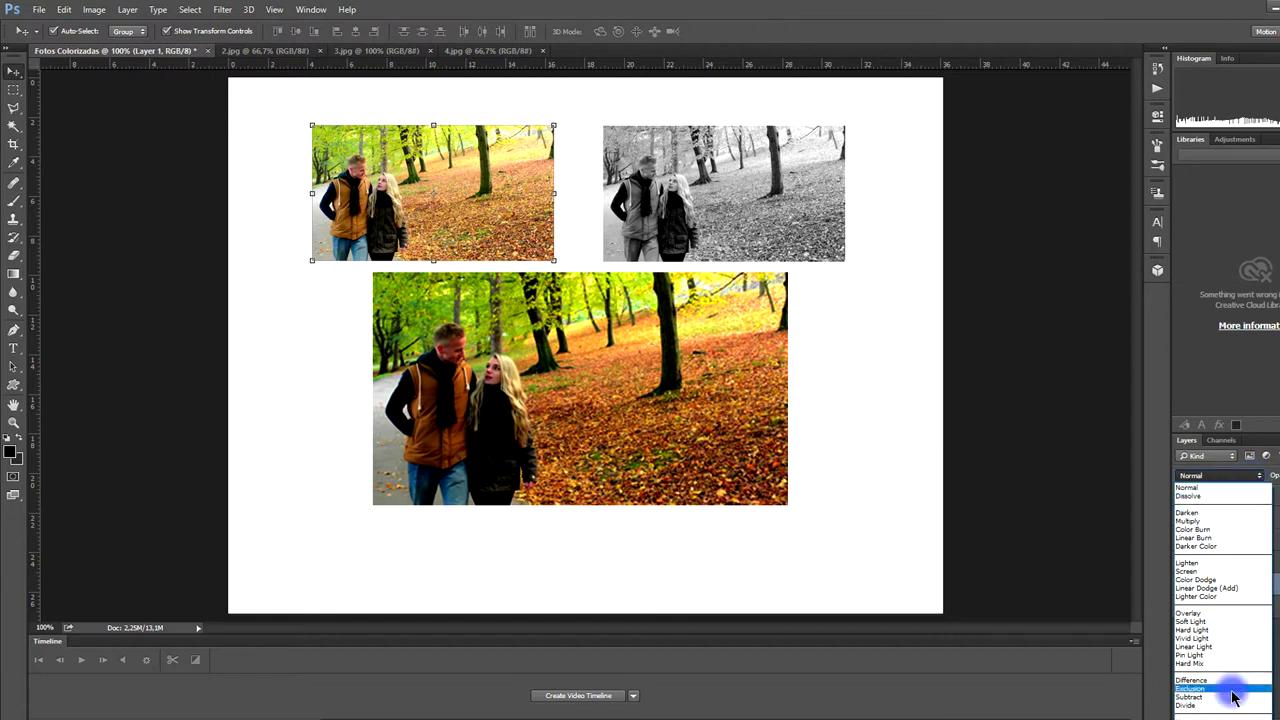
click(1195, 715)
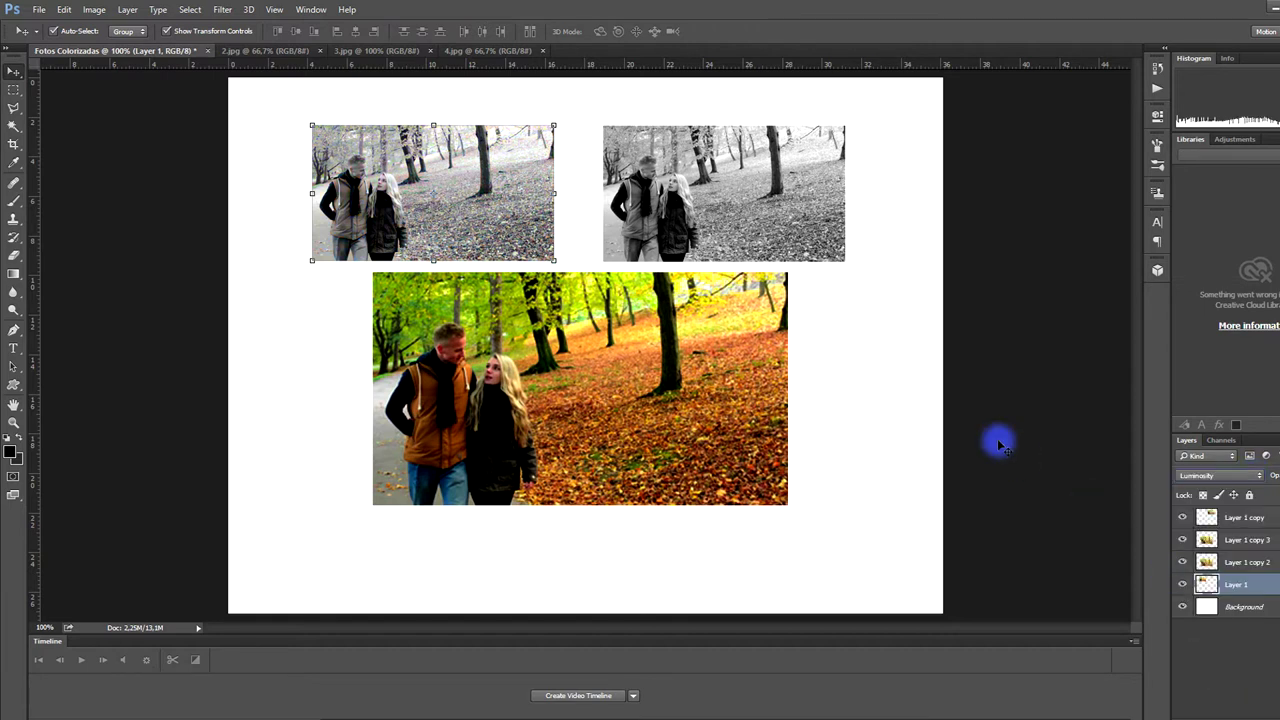
key(Up)
key(Up)
key(Up)
key(Up)
key(Up)
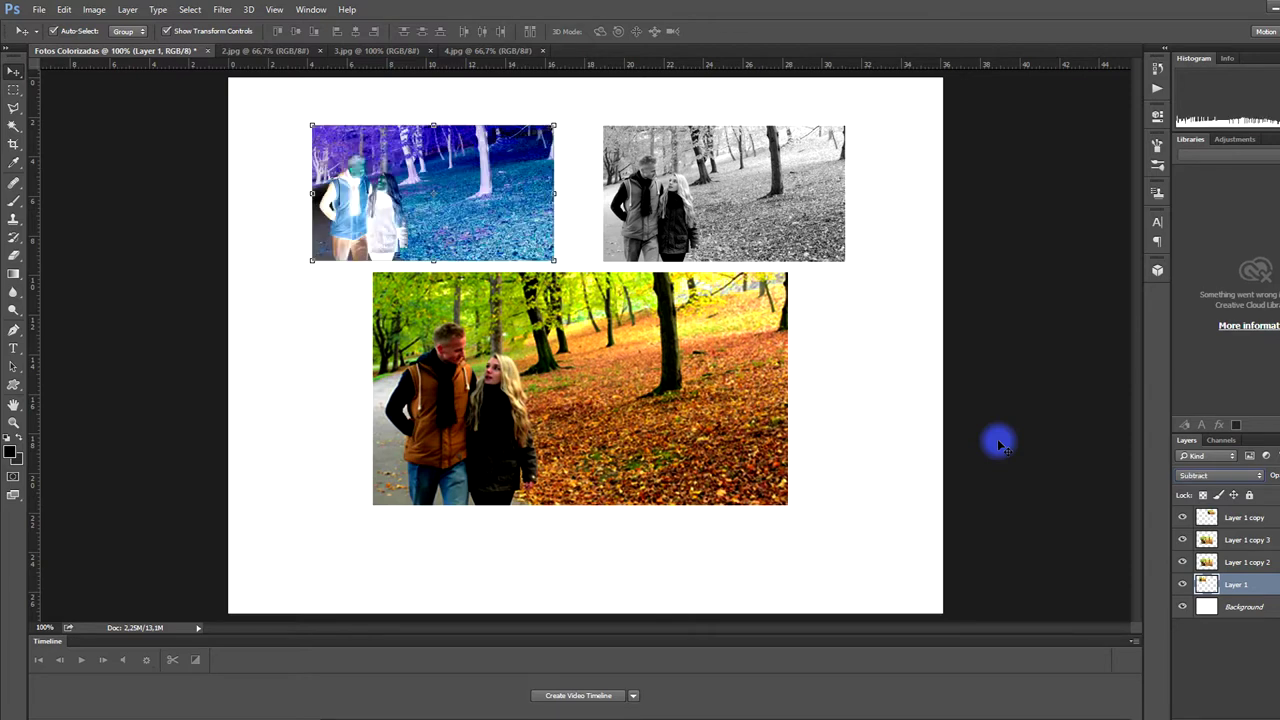
key(Up)
key(Up)
key(Up)
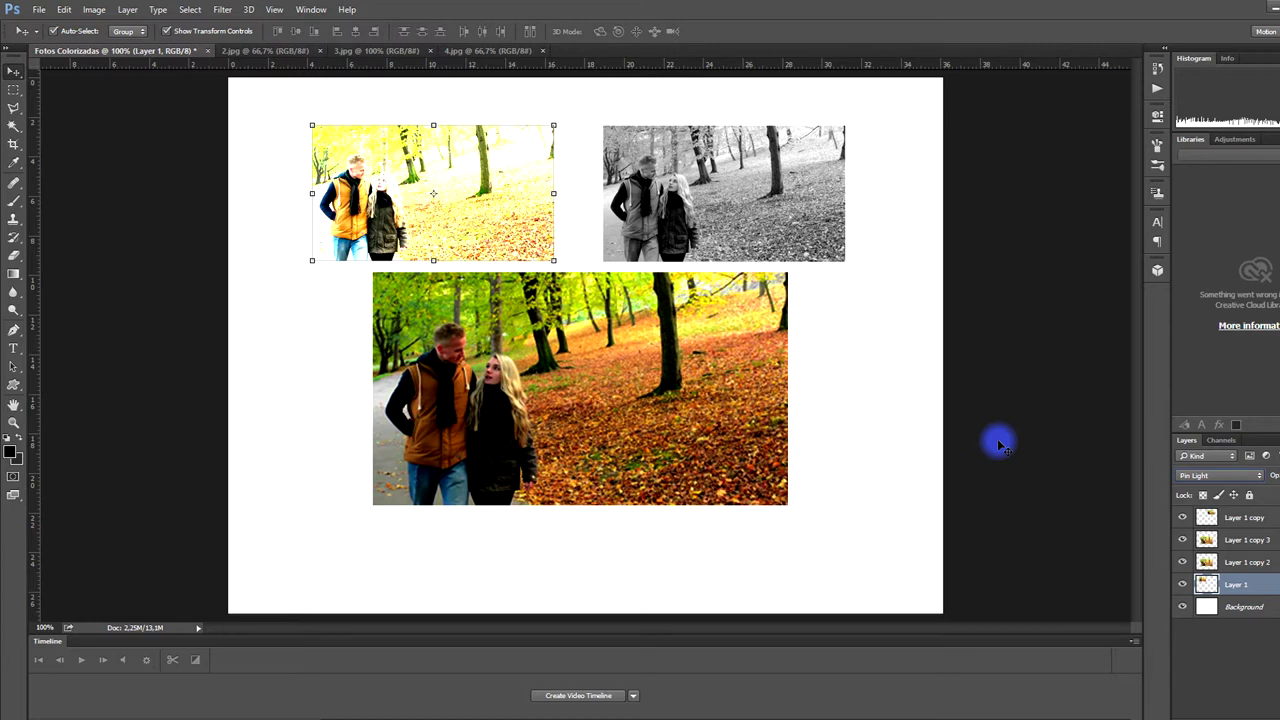
key(Up)
key(Down)
key(Up)
key(Up)
key(Up)
key(Up)
key(Up)
key(Up)
key(Up)
key(Up)
key(Up)
key(Up)
key(Up)
Try Linear Burn and Darker Color, settling the top-left photo on Hard Light blending
key(Up)
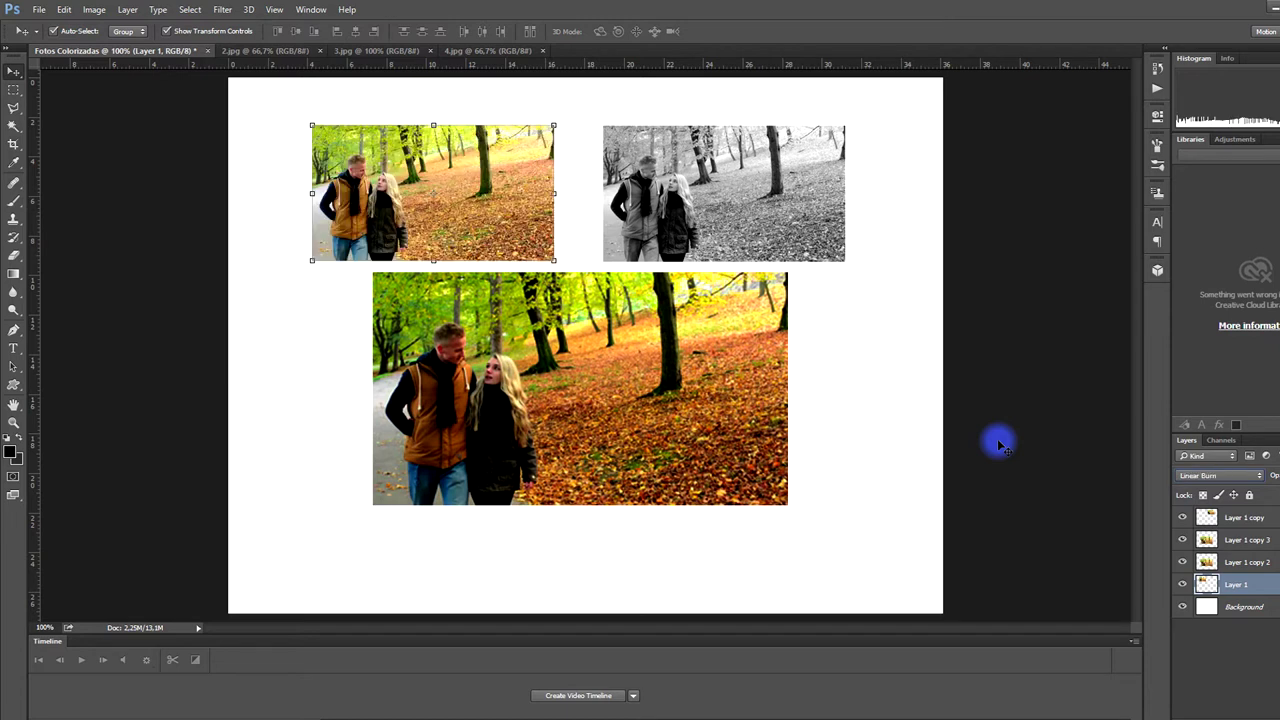
key(Up)
key(Up)
key(Up)
key(Up)
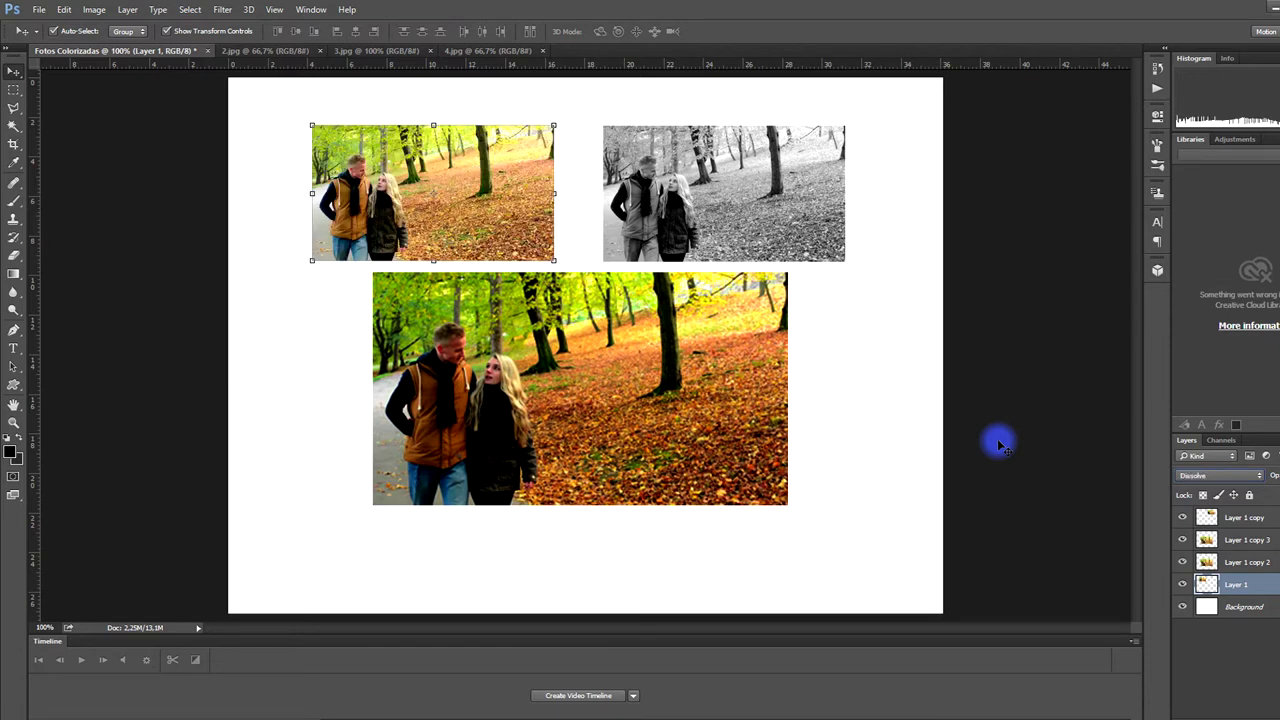
key(Up)
key(Down)
key(Down)
key(Down)
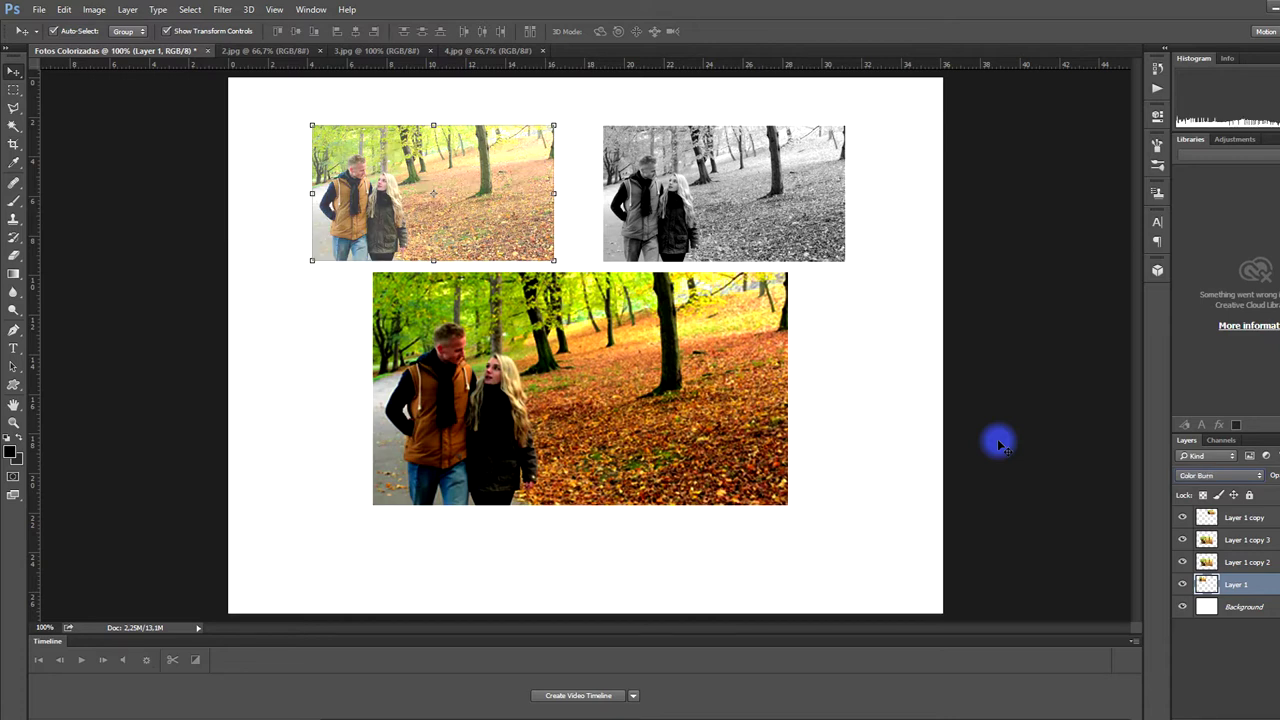
key(Down)
key(Down)
key(Down)
key(Down)
key(Down)
key(Down)
key(Down)
key(Down)
key(Down)
key(Up)
key(Down)
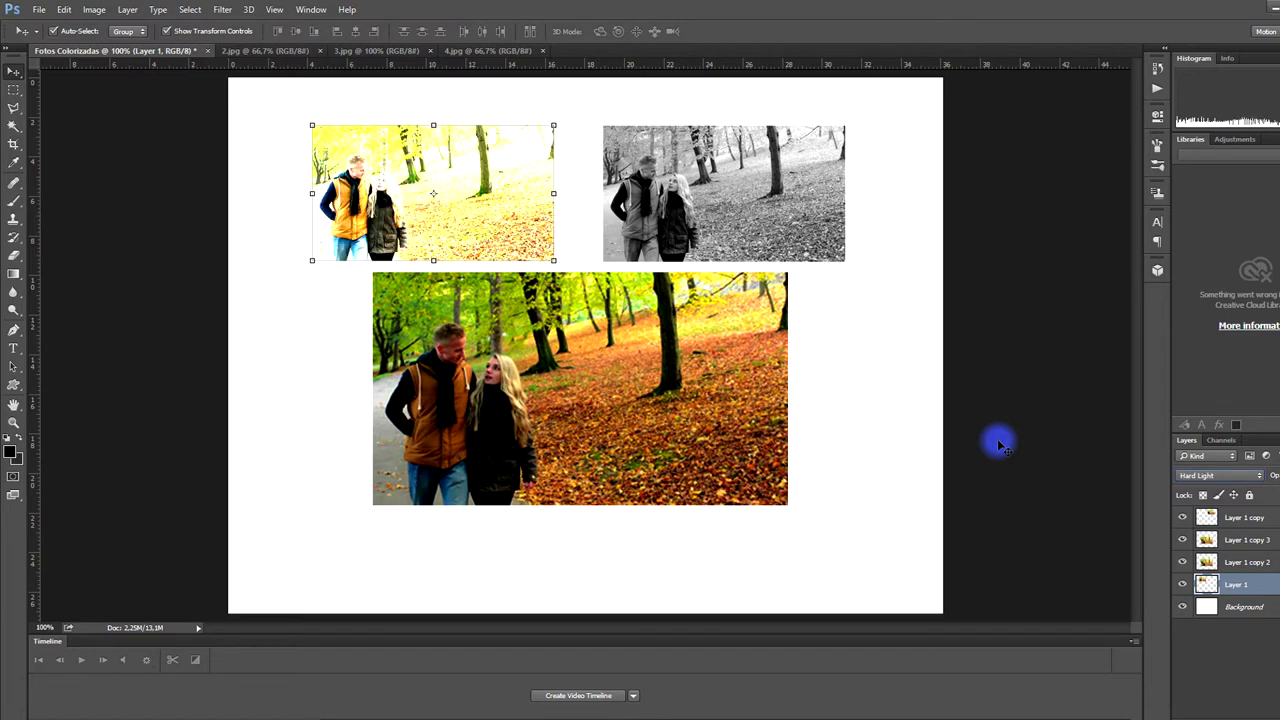
click(938, 382)
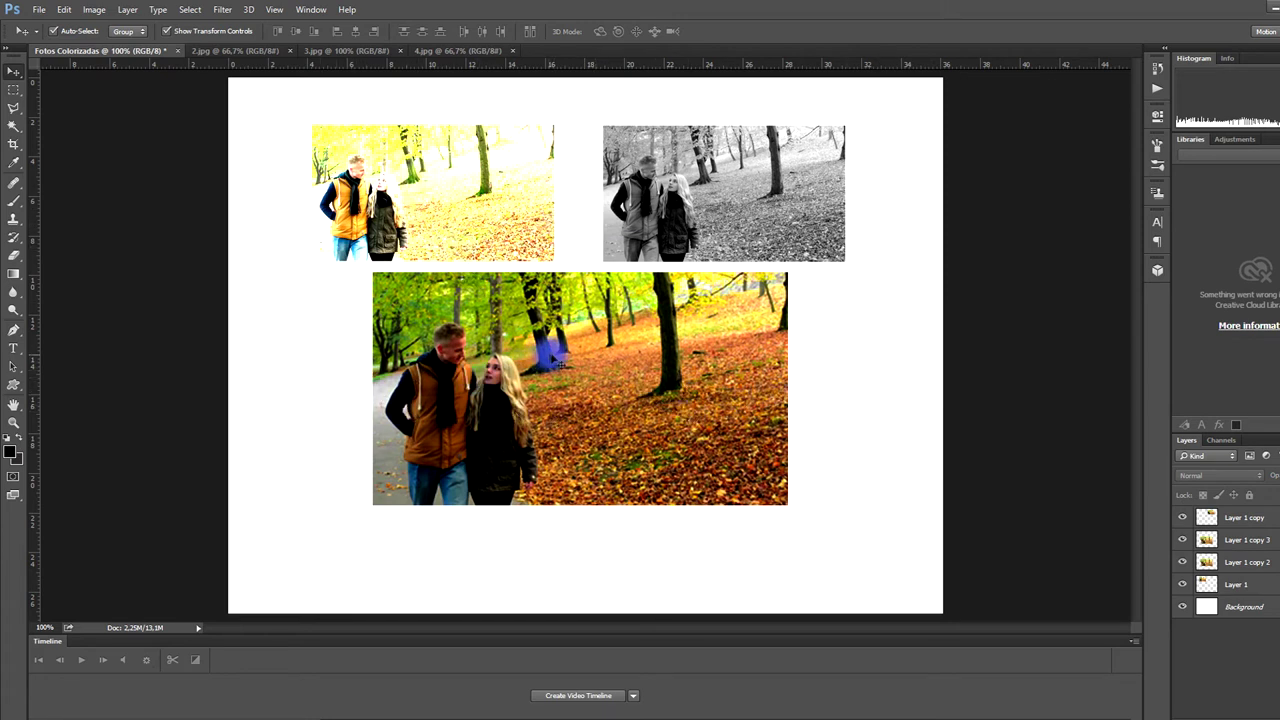
Alt-drag a copy of the large bottom photo, enlarge it to span the canvas, and shift it down
click(606, 353)
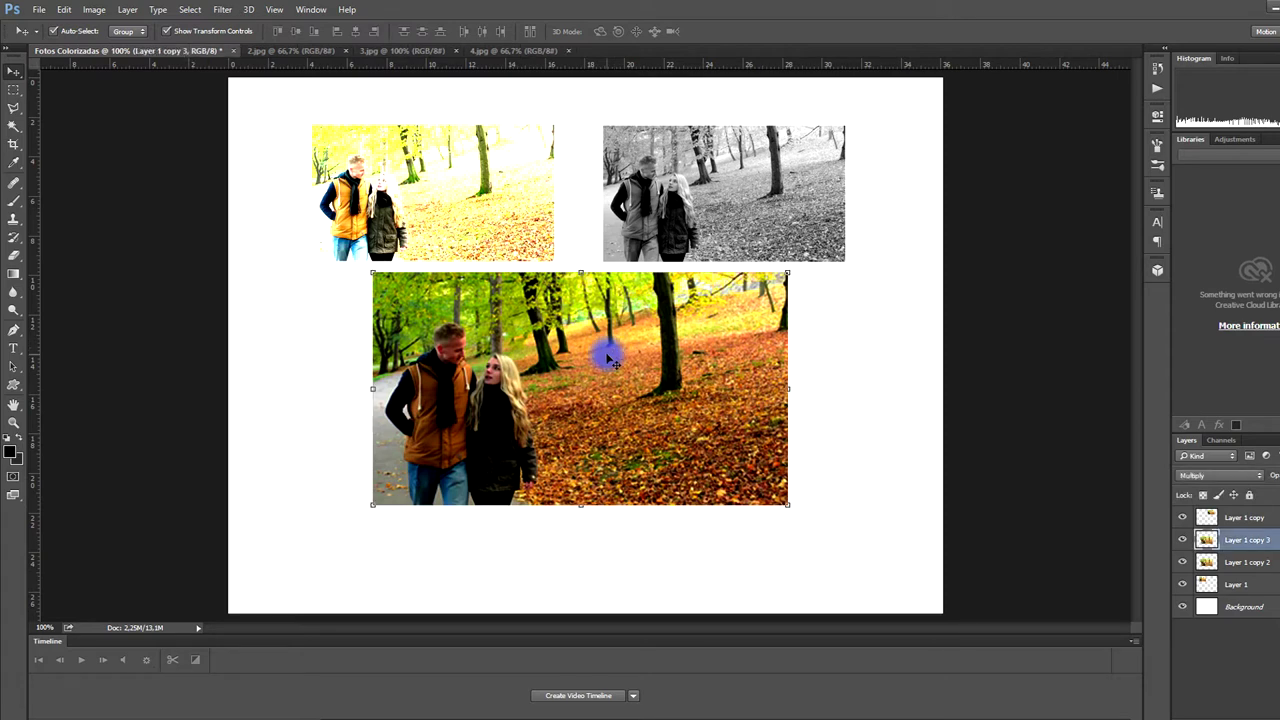
mouse_move(607, 358)
mouse_down()
mouse_move(419, 268)
mouse_move(357, 191)
mouse_move(343, 143)
mouse_move(343, 157)
mouse_up()
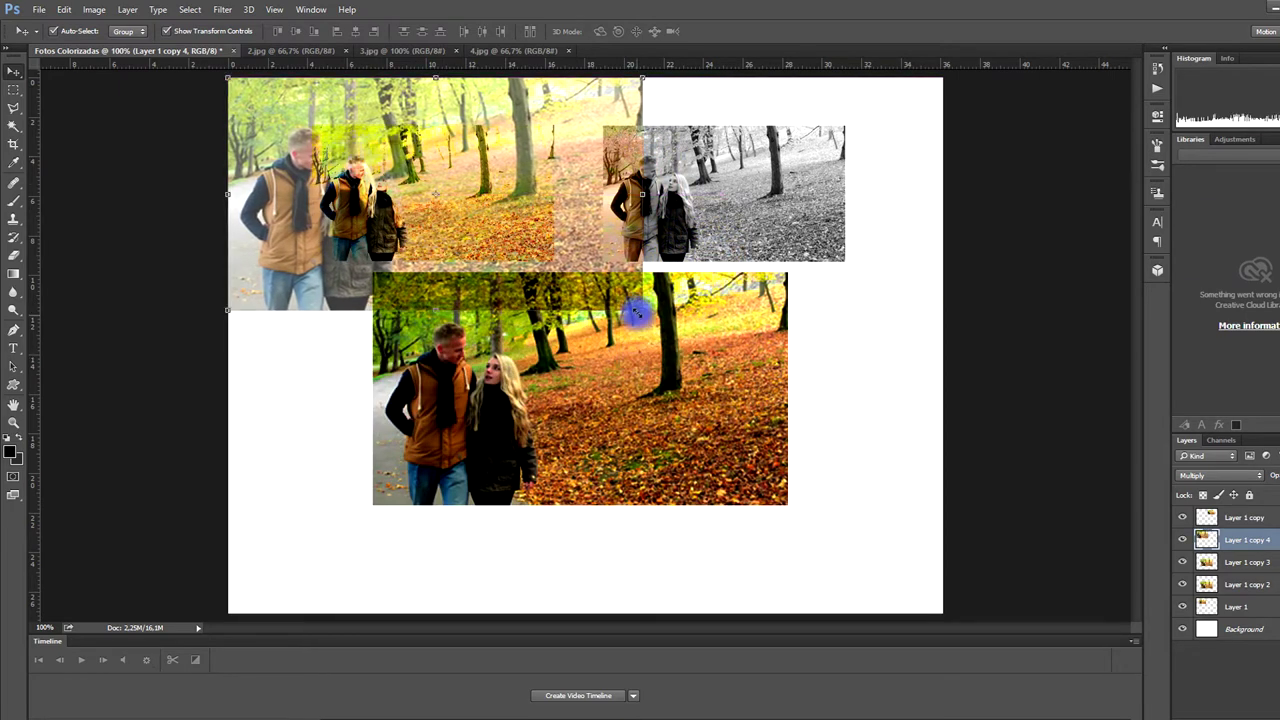
drag(641, 311, 903, 543)
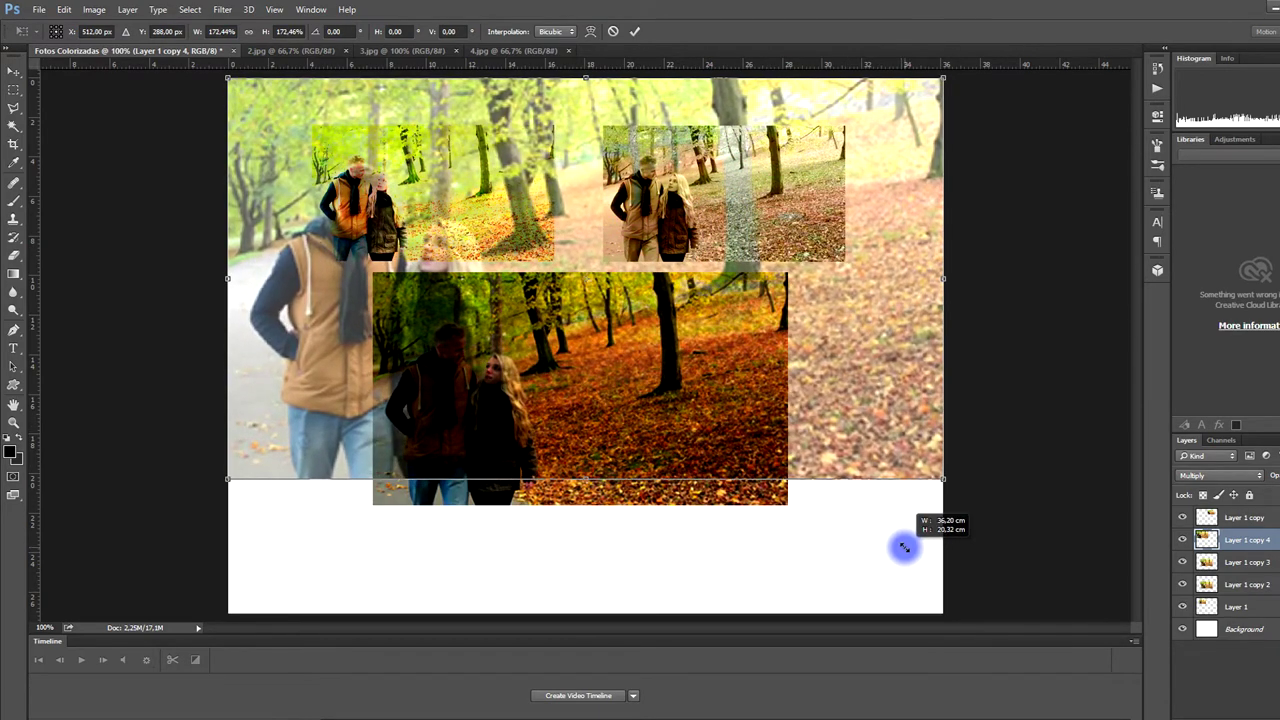
click(636, 32)
mouse_move(874, 396)
mouse_down()
mouse_move(880, 459)
mouse_move(871, 434)
mouse_move(876, 443)
mouse_up()
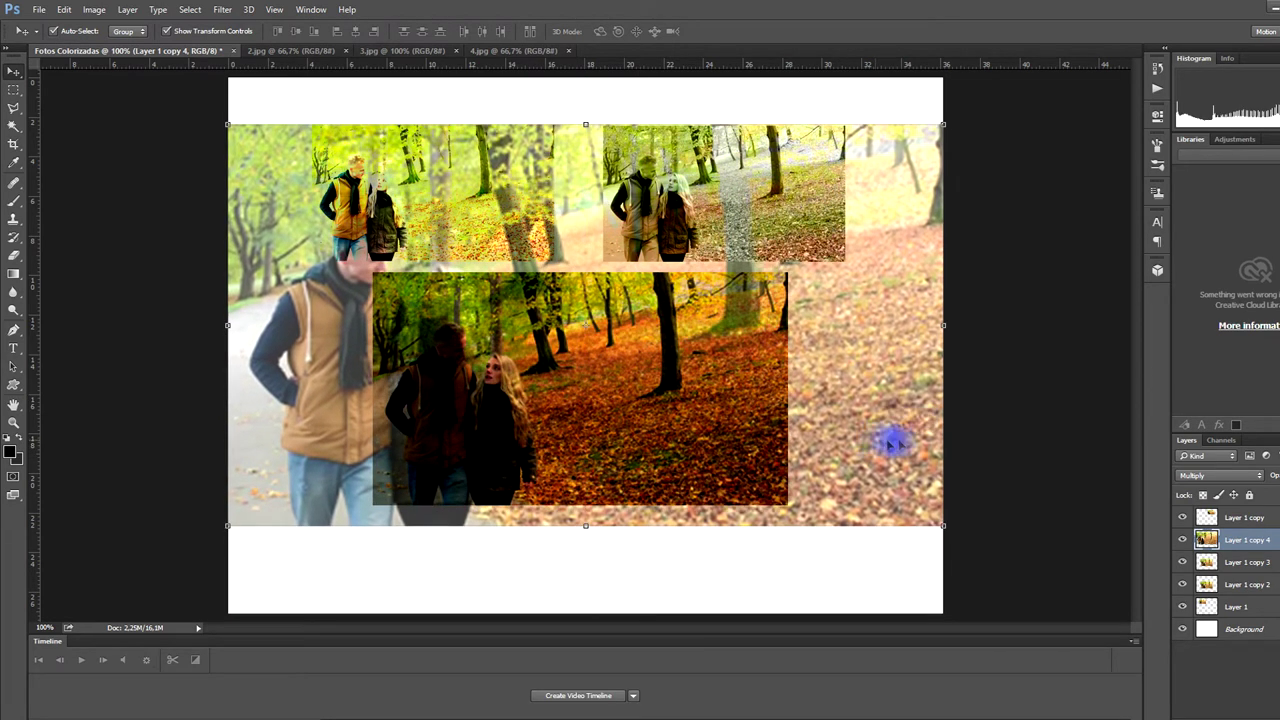
click(1053, 266)
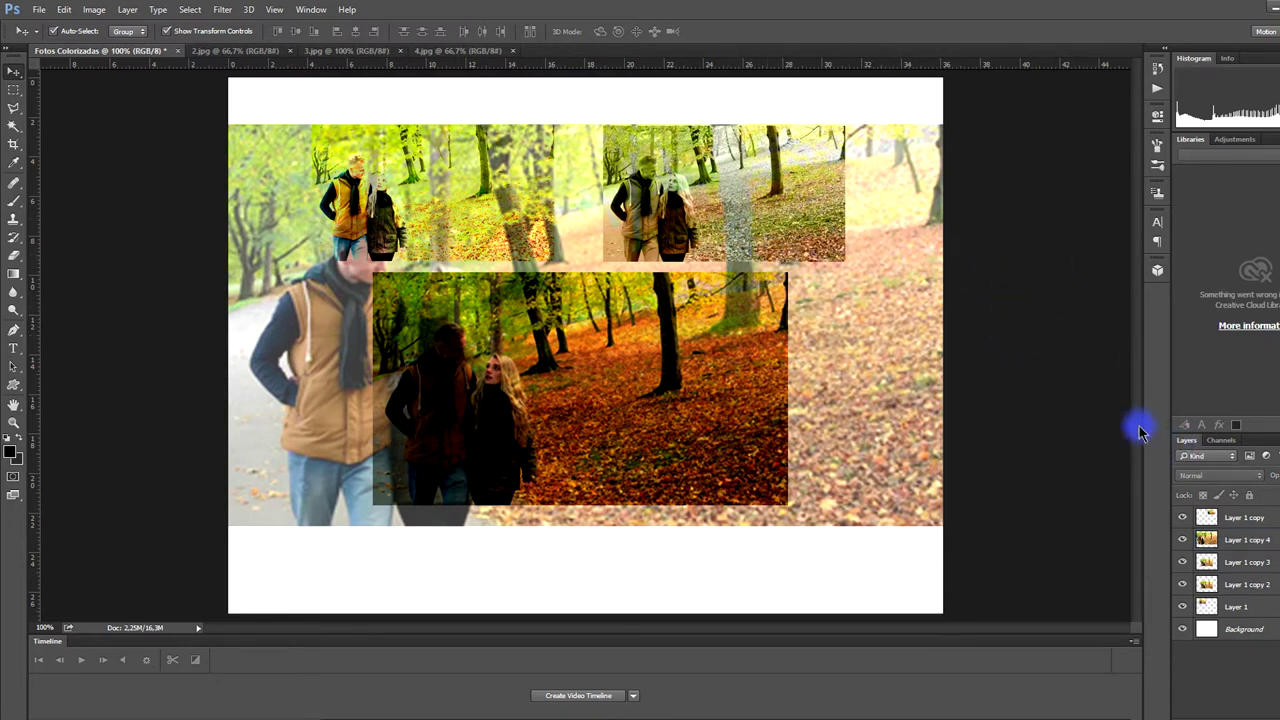
click(912, 408)
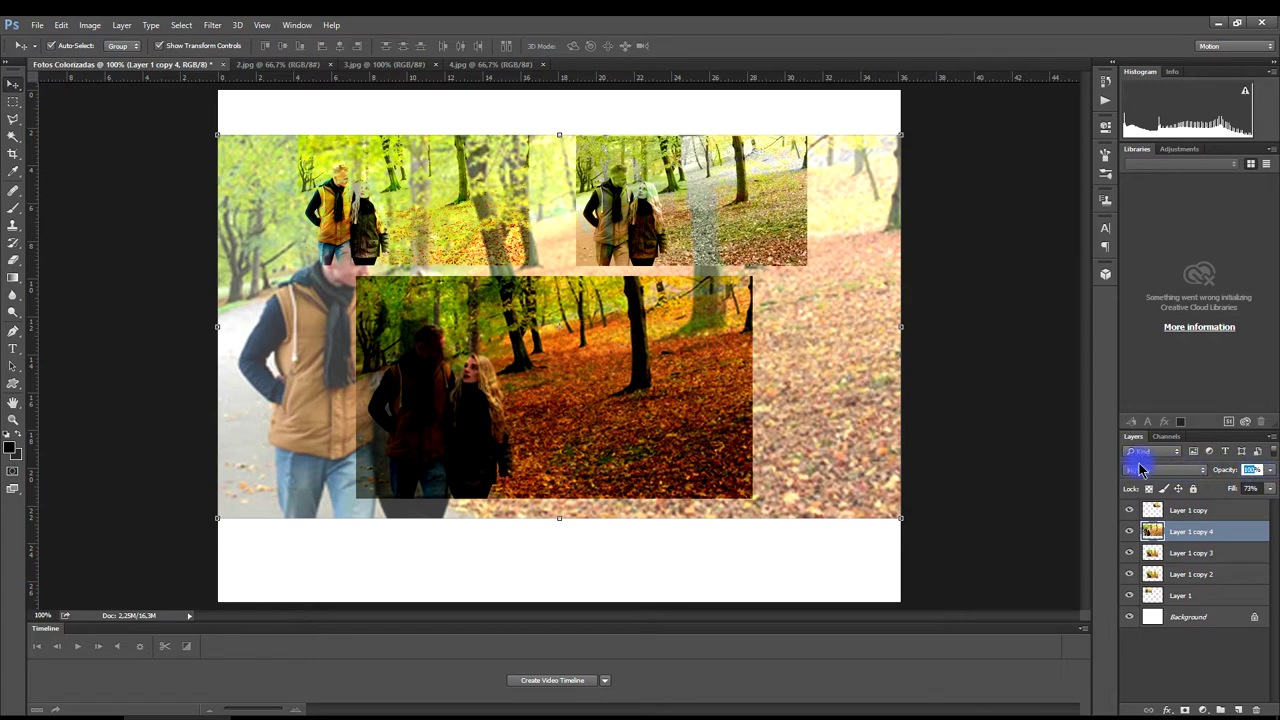
Lower the background copy's opacity to 50%, then settle on 70%
text(50)
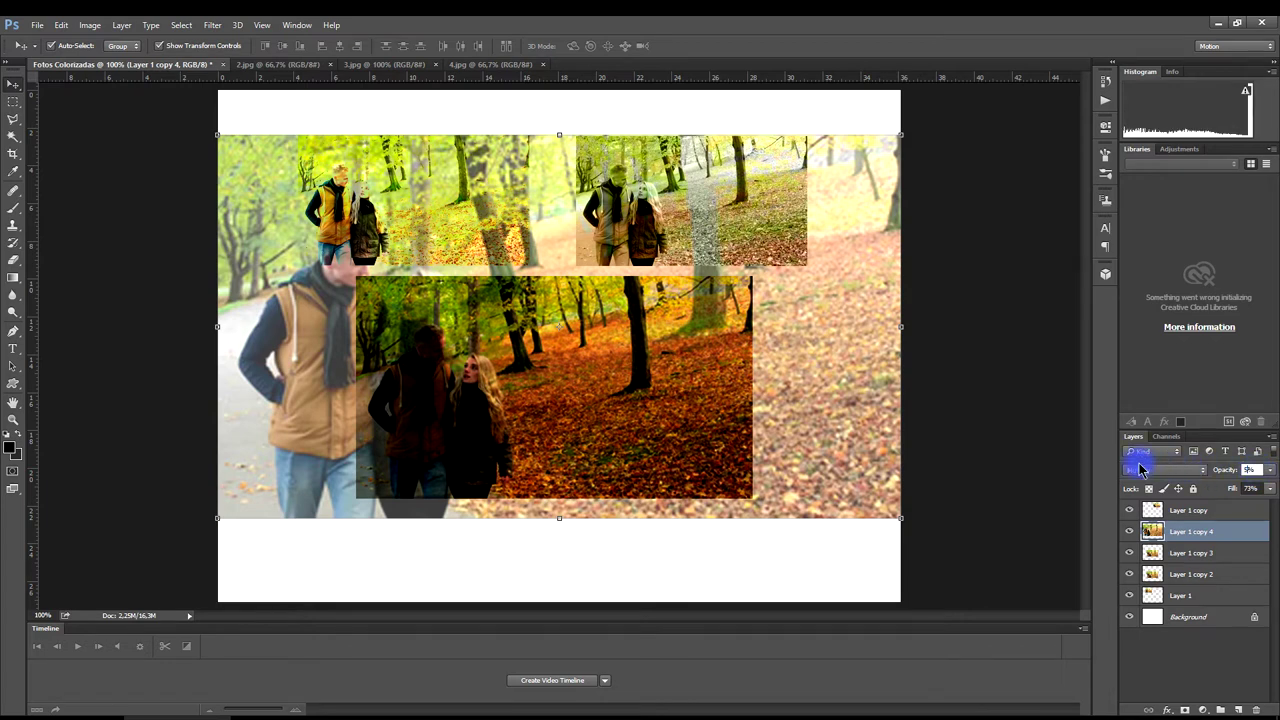
key(Return)
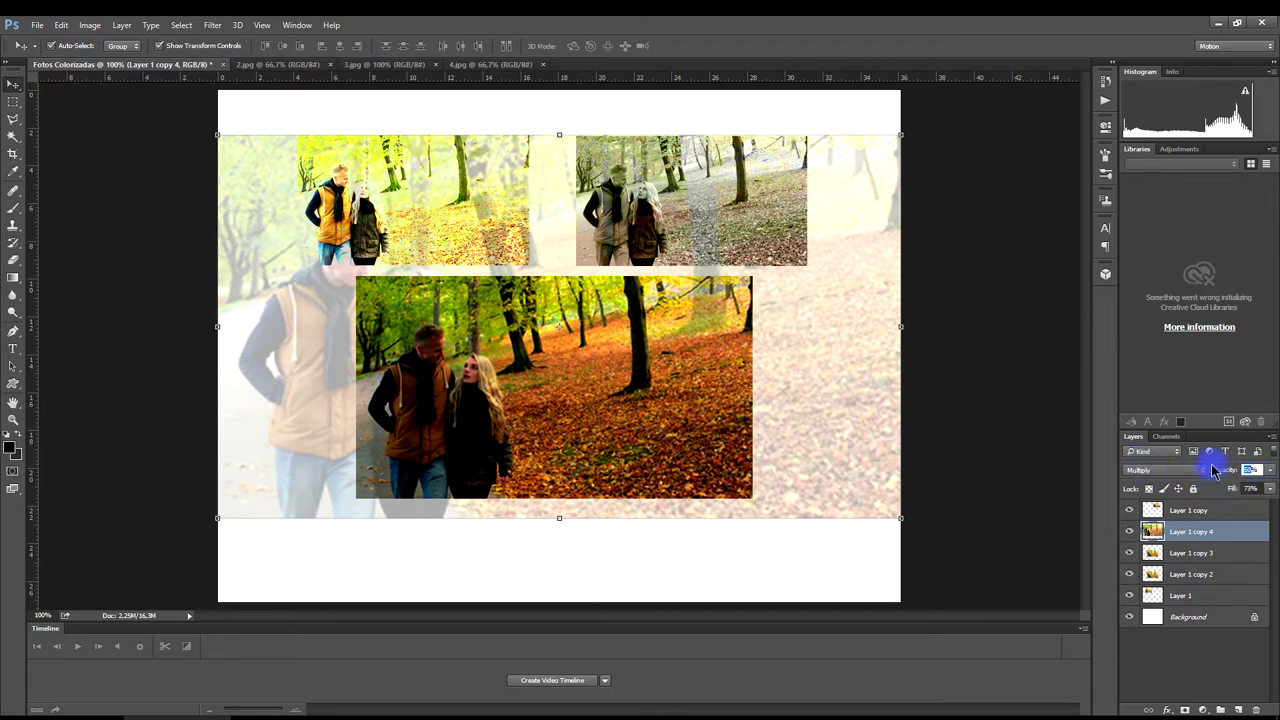
text(70)
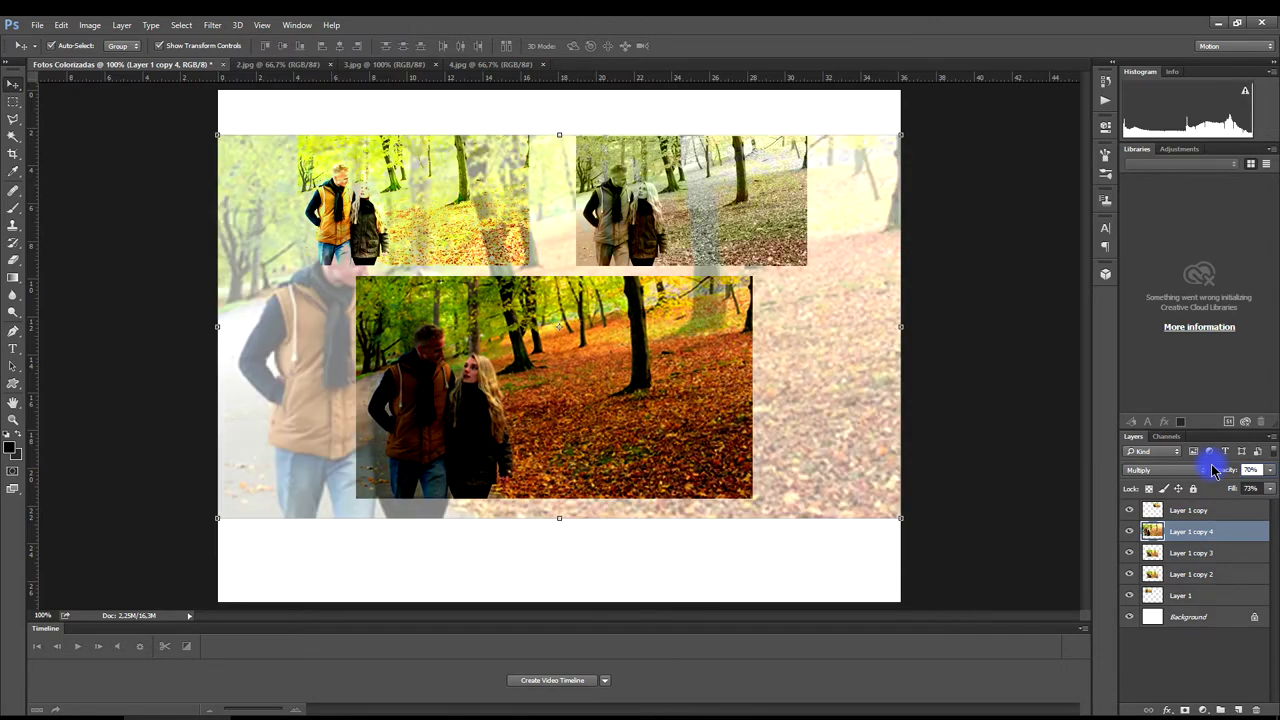
click(989, 271)
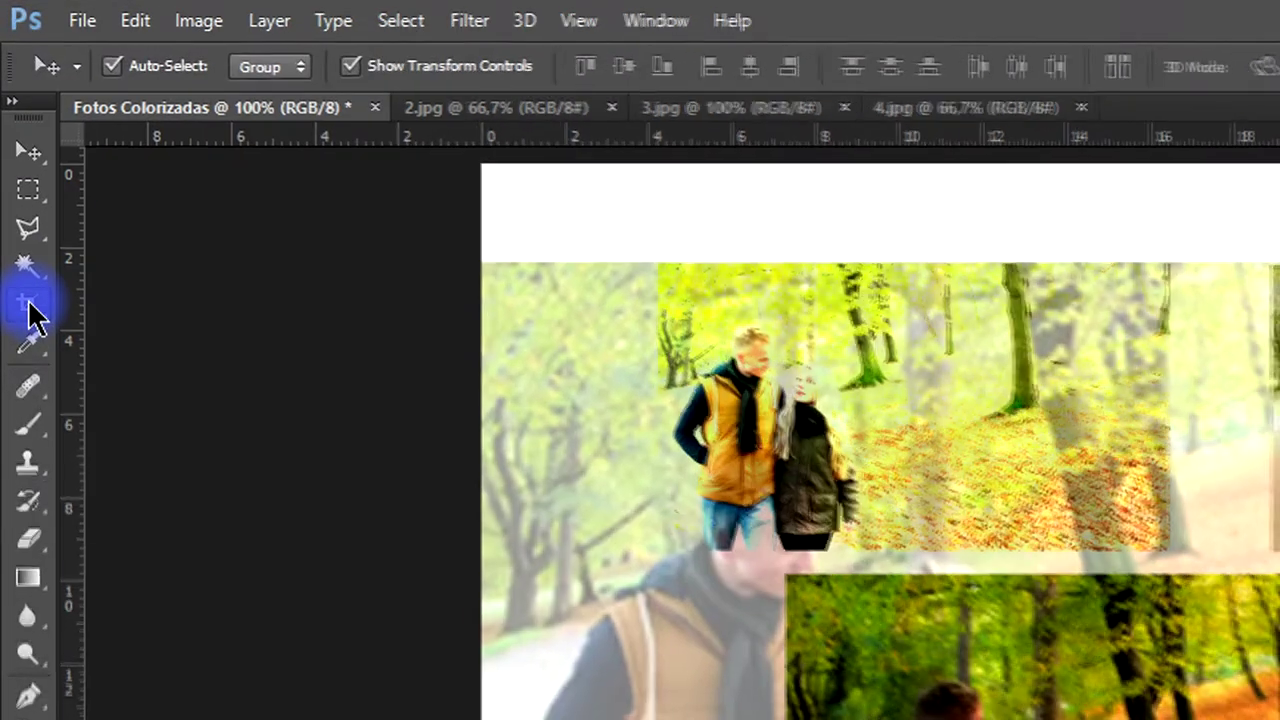
Crop off the white strips above and below the collage, pull in the right edge, and commit
click(13, 155)
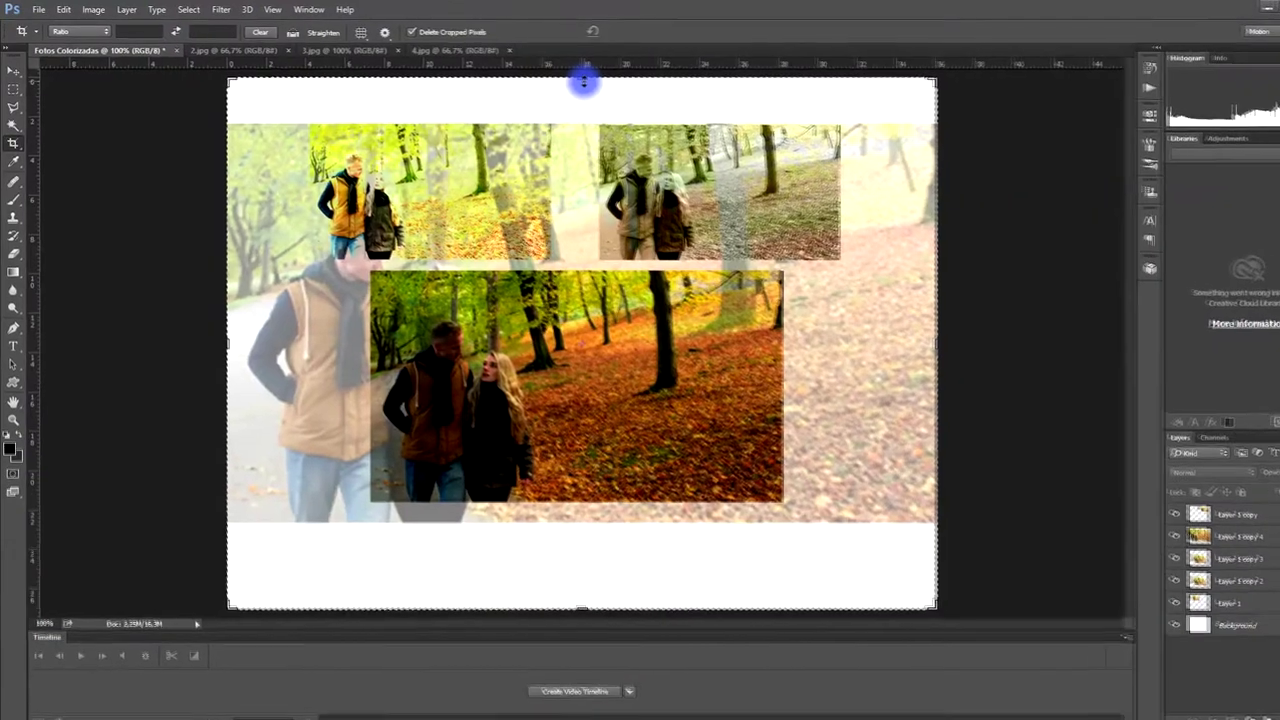
drag(592, 75, 589, 103)
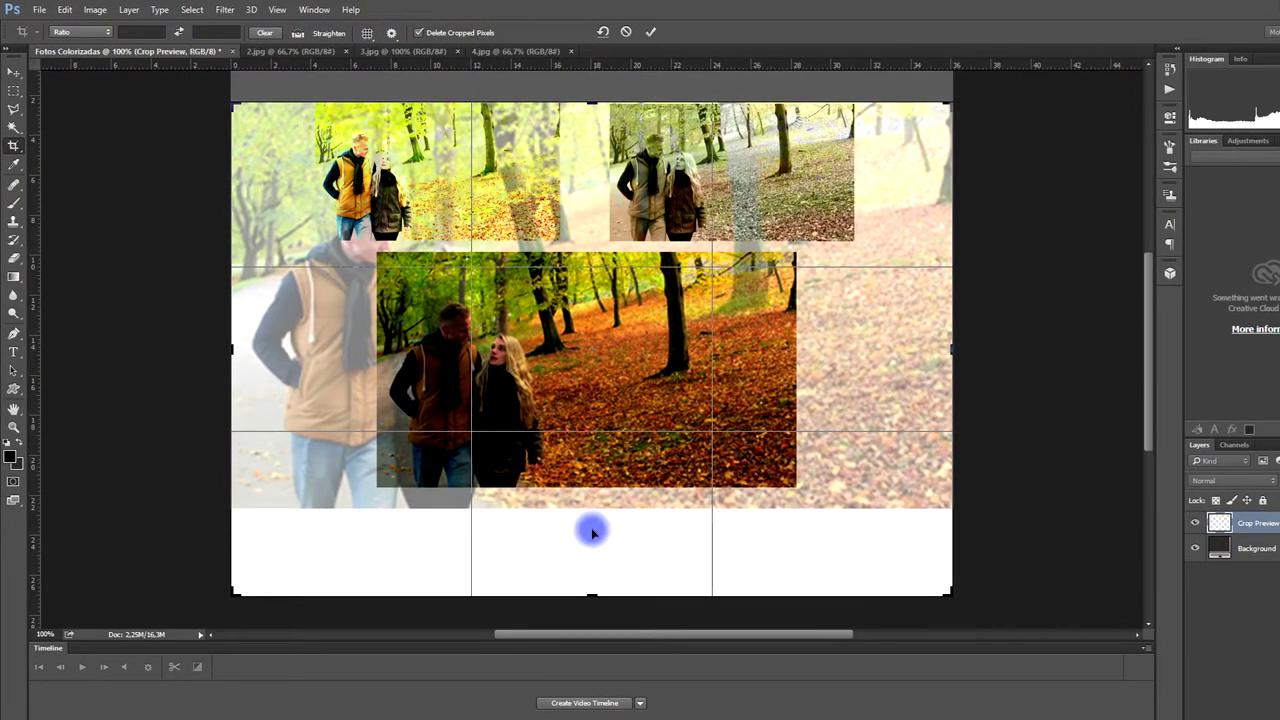
drag(594, 596, 591, 551)
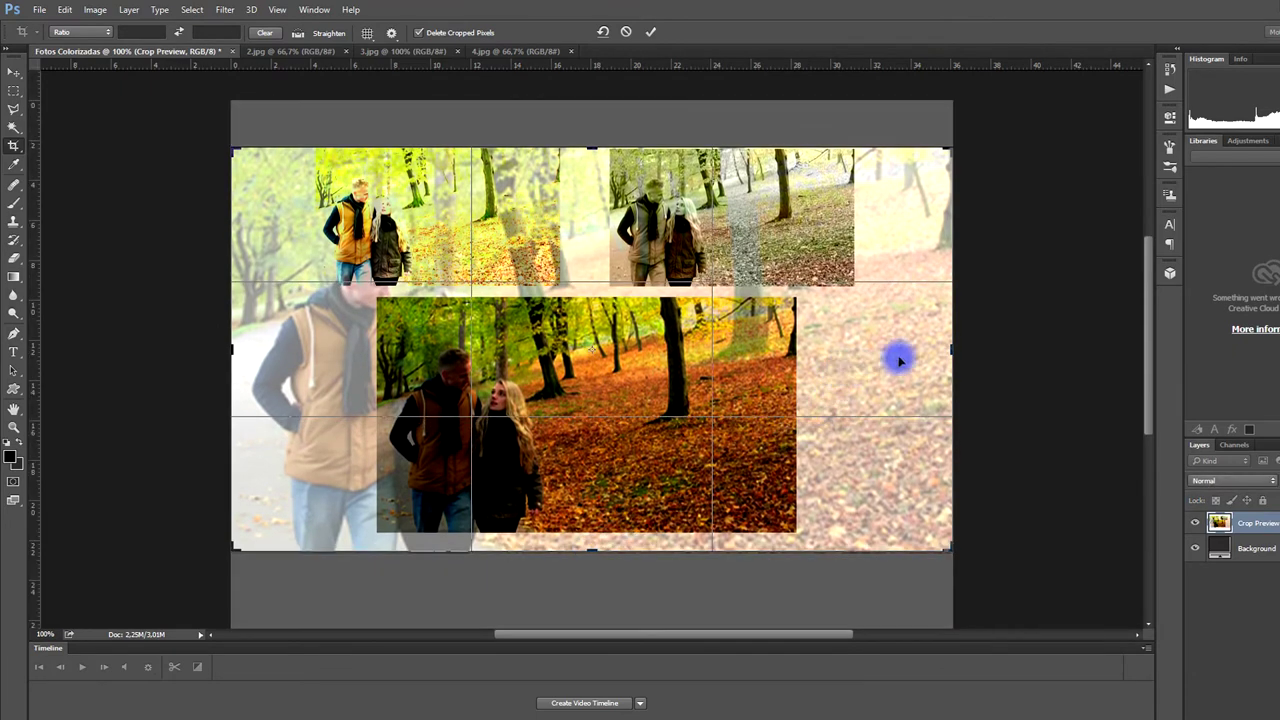
mouse_move(947, 348)
mouse_down()
mouse_move(892, 348)
mouse_move(950, 349)
mouse_up()
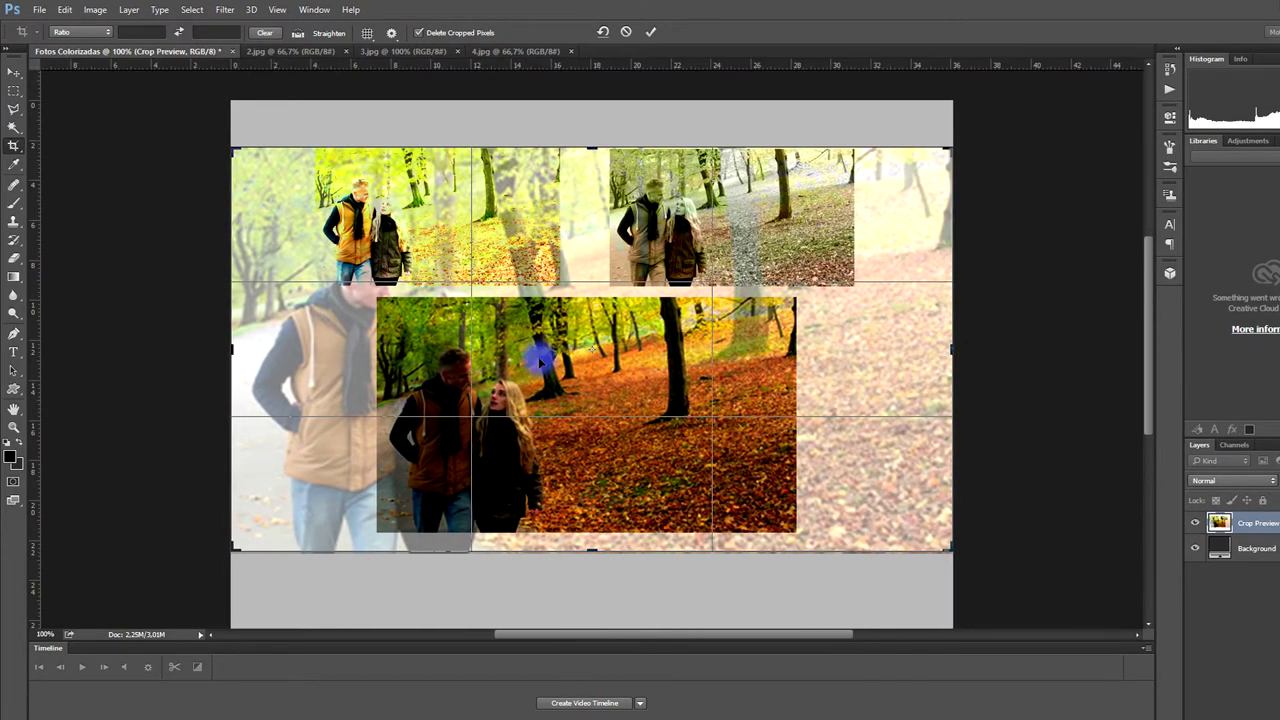
click(655, 37)
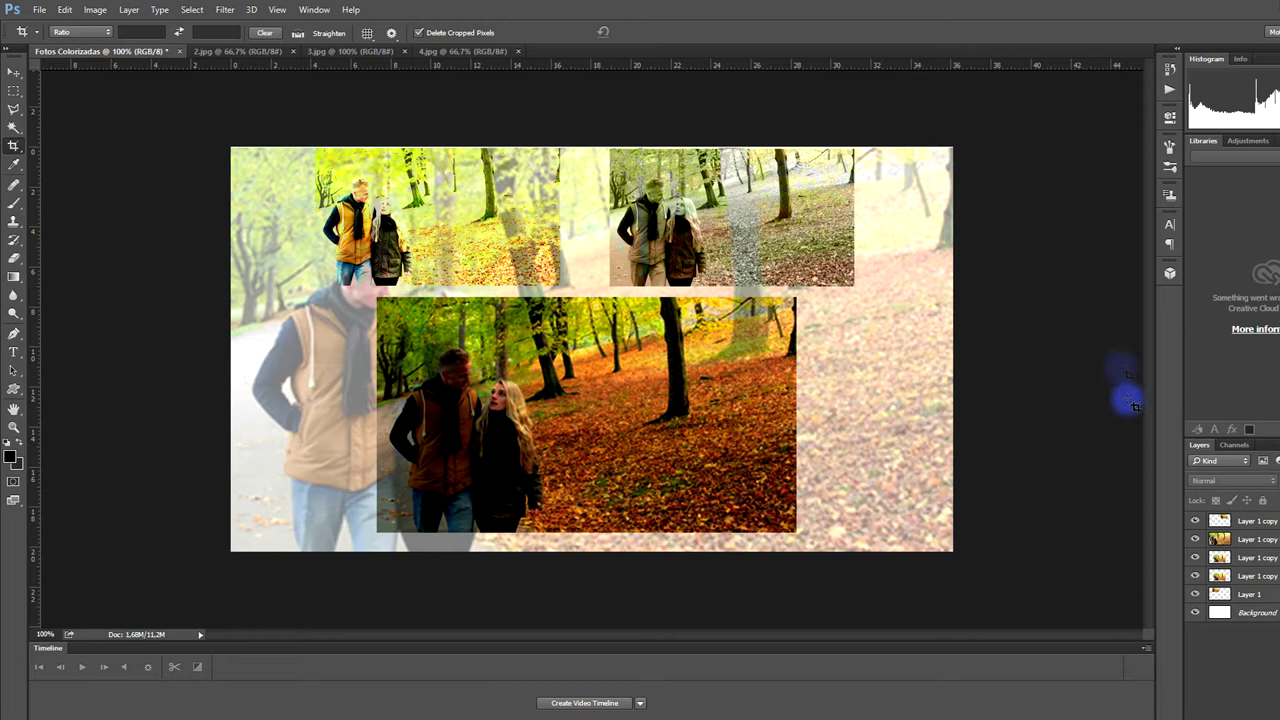
click(1047, 275)
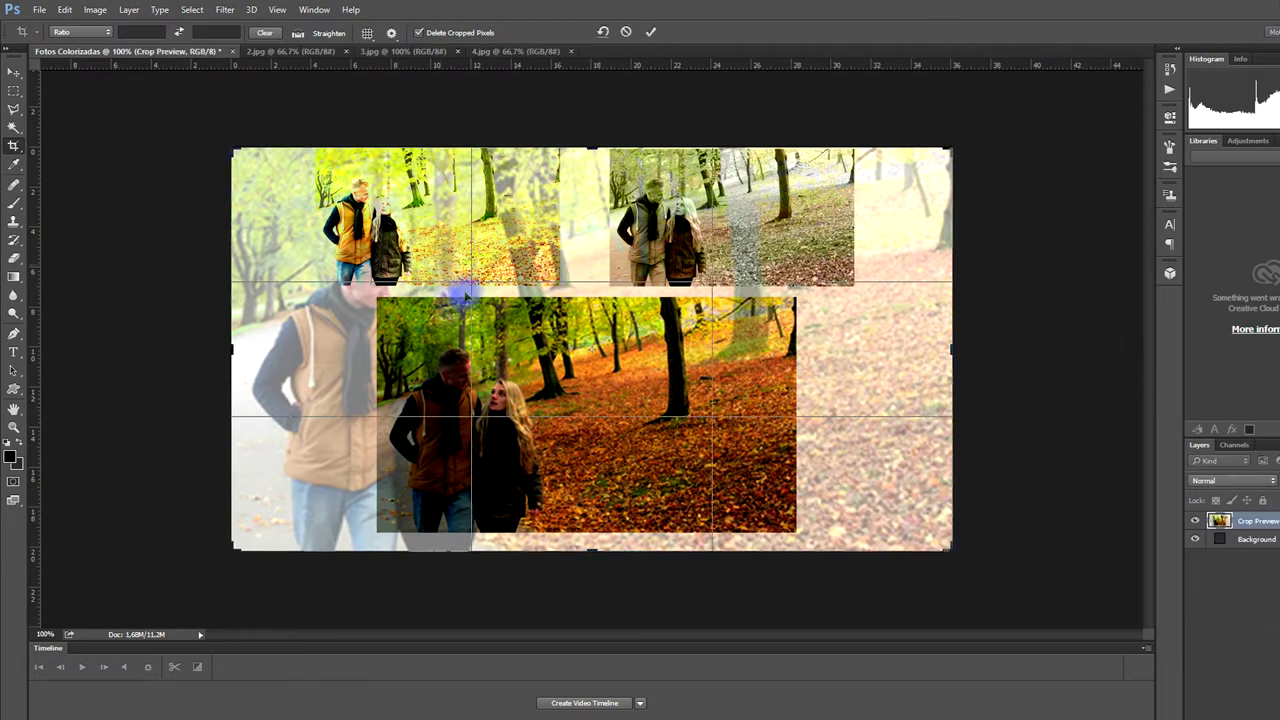
click(650, 33)
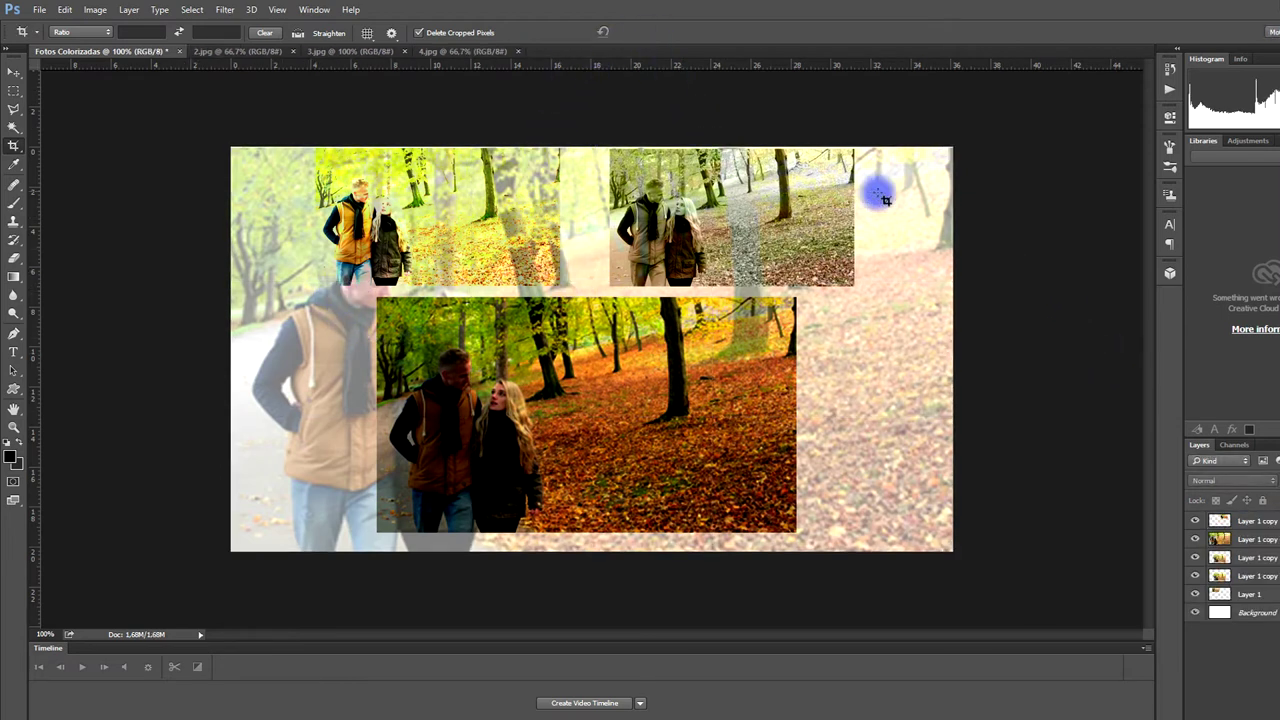
click(12, 75)
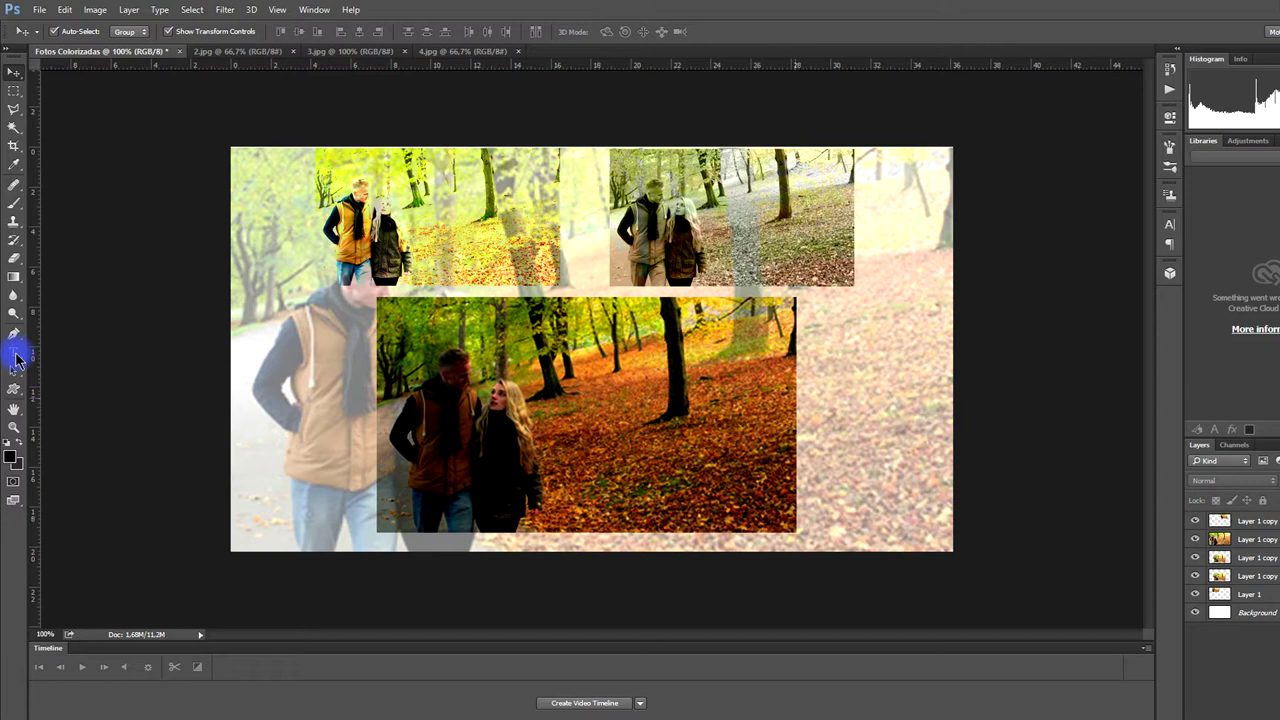
Set up the Horizontal Type tool with Bodoni MT Bold Italic and begin choosing a white text colour
click(15, 356)
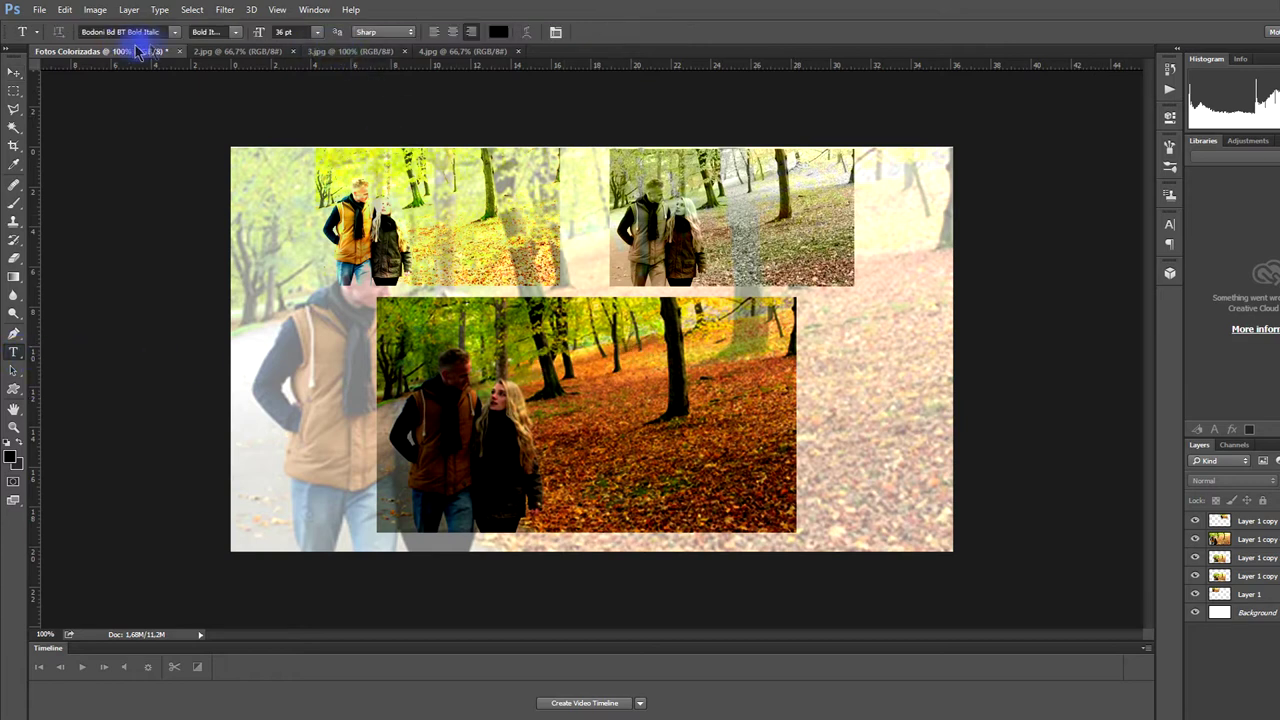
click(175, 32)
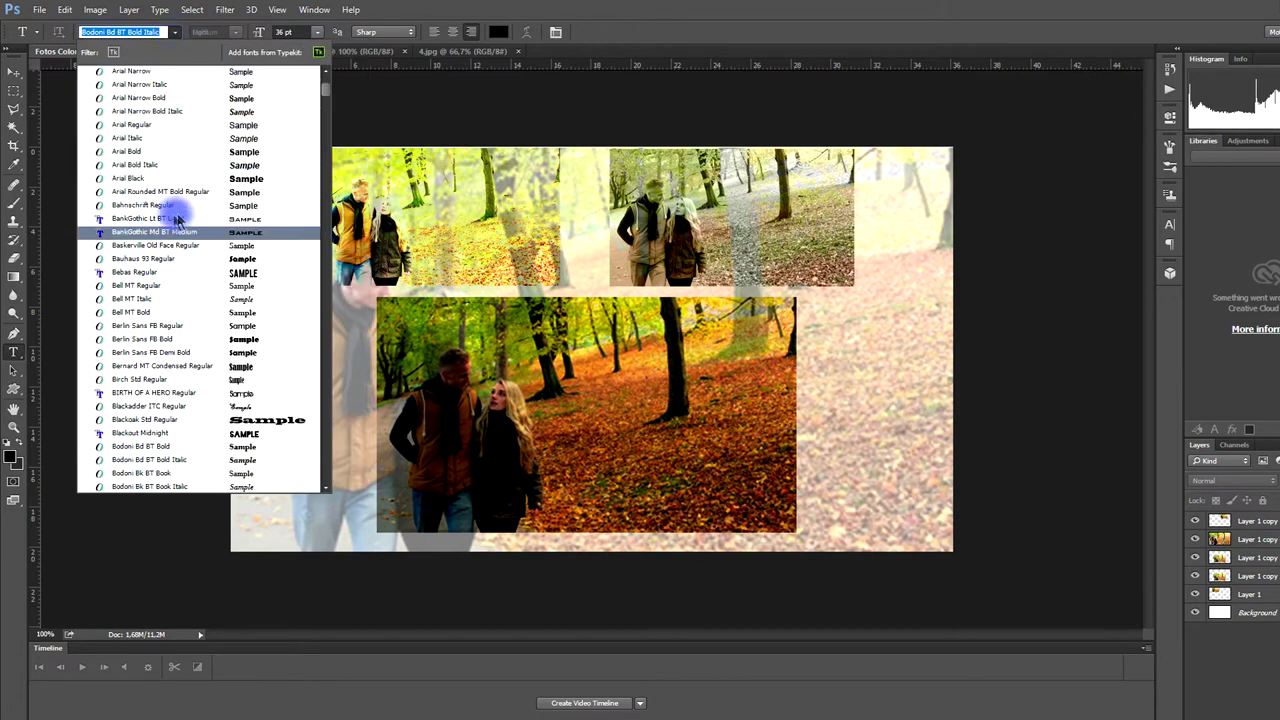
scroll(186, 271, down, 2)
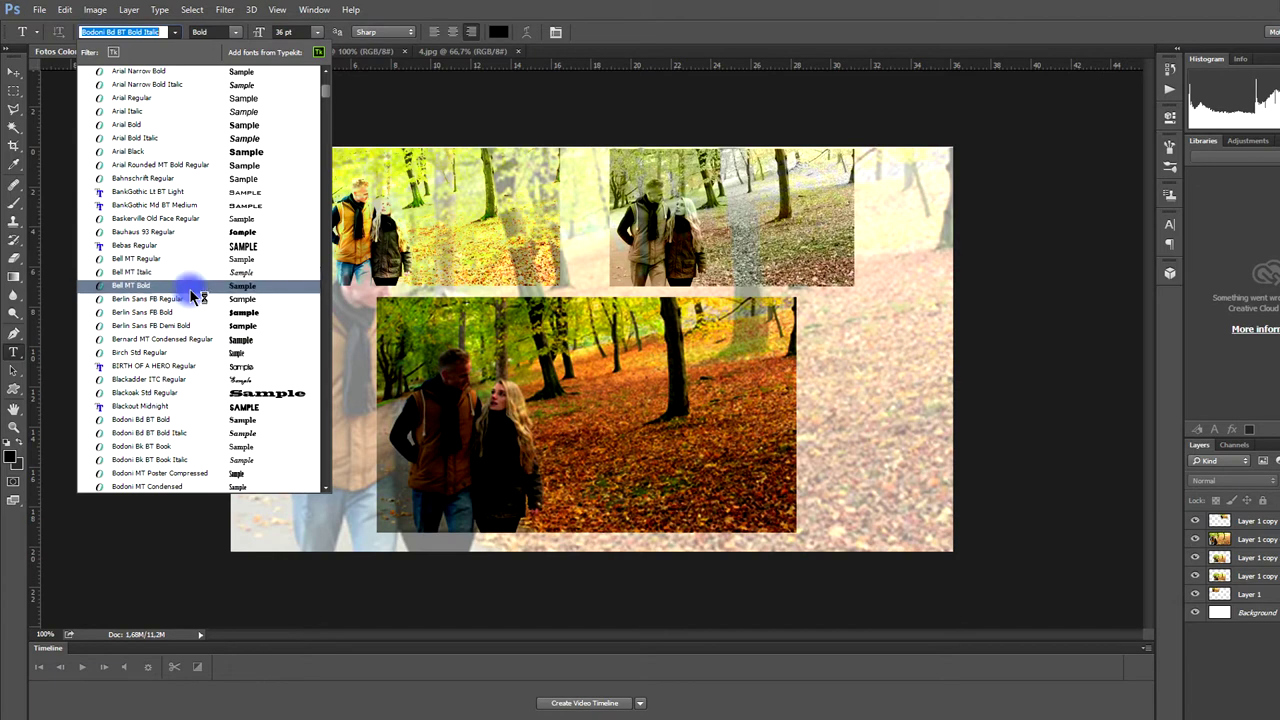
scroll(200, 292, down, 2)
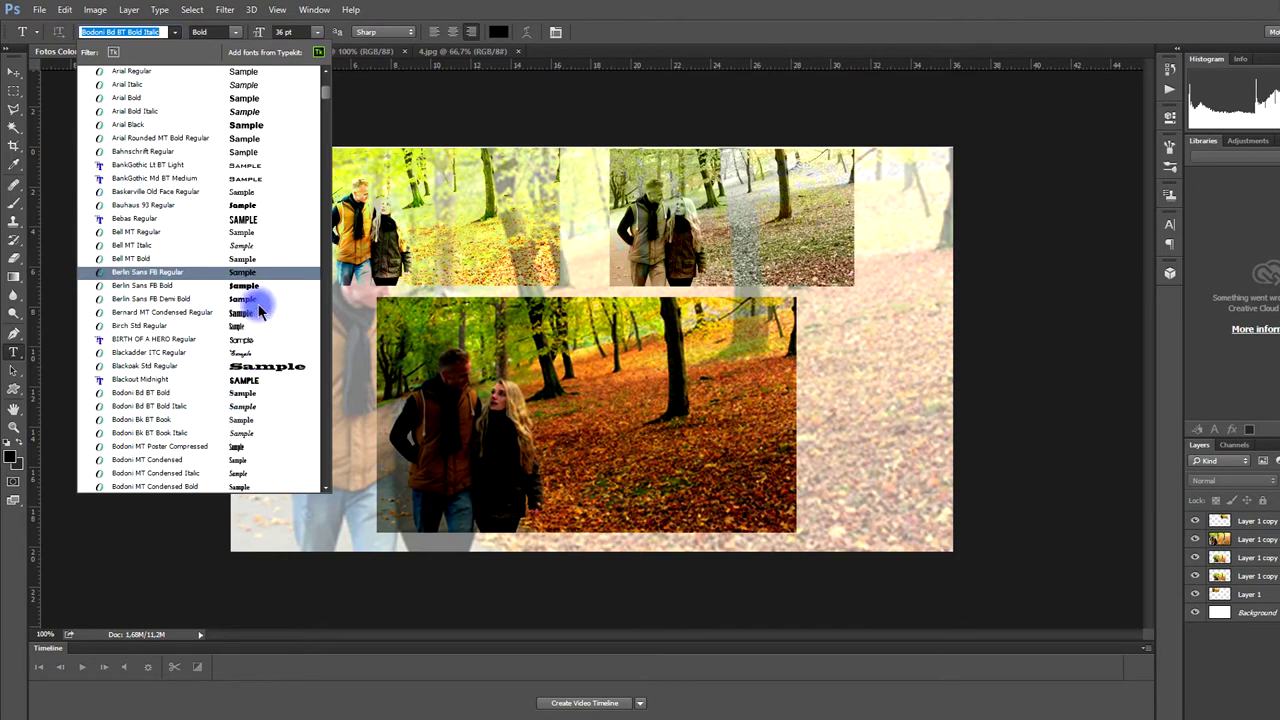
scroll(253, 287, down, 2)
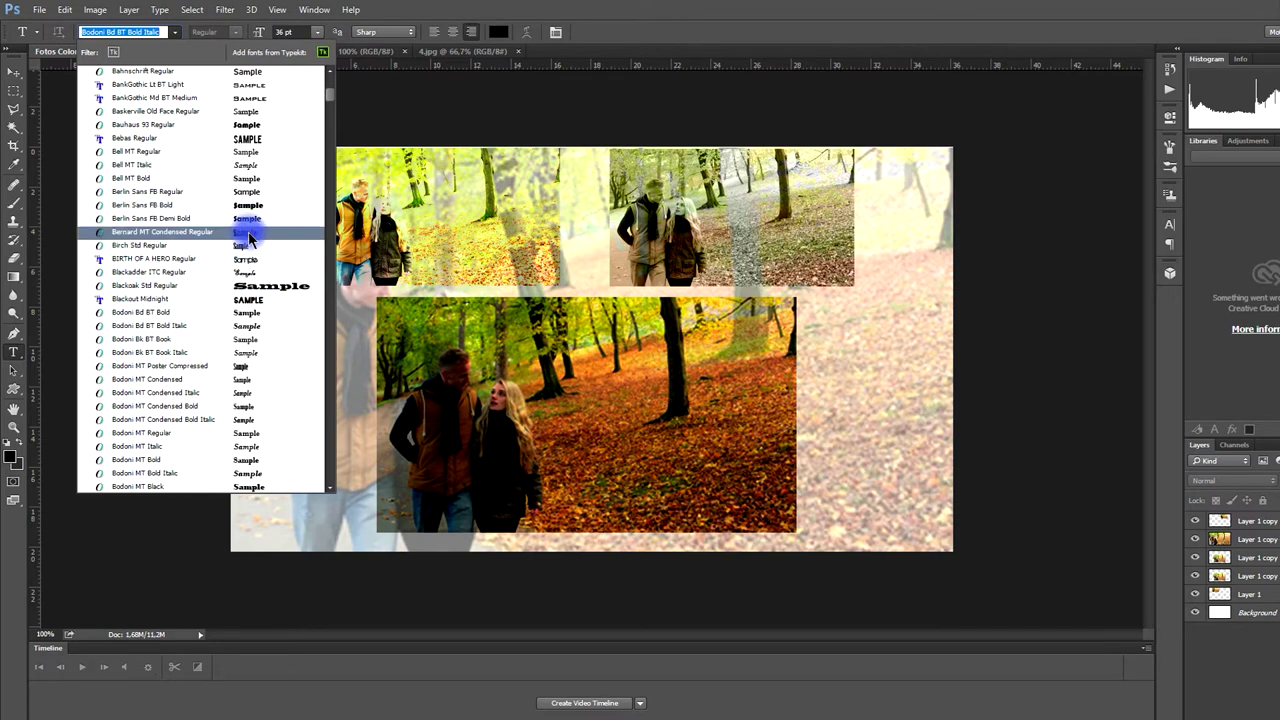
click(258, 478)
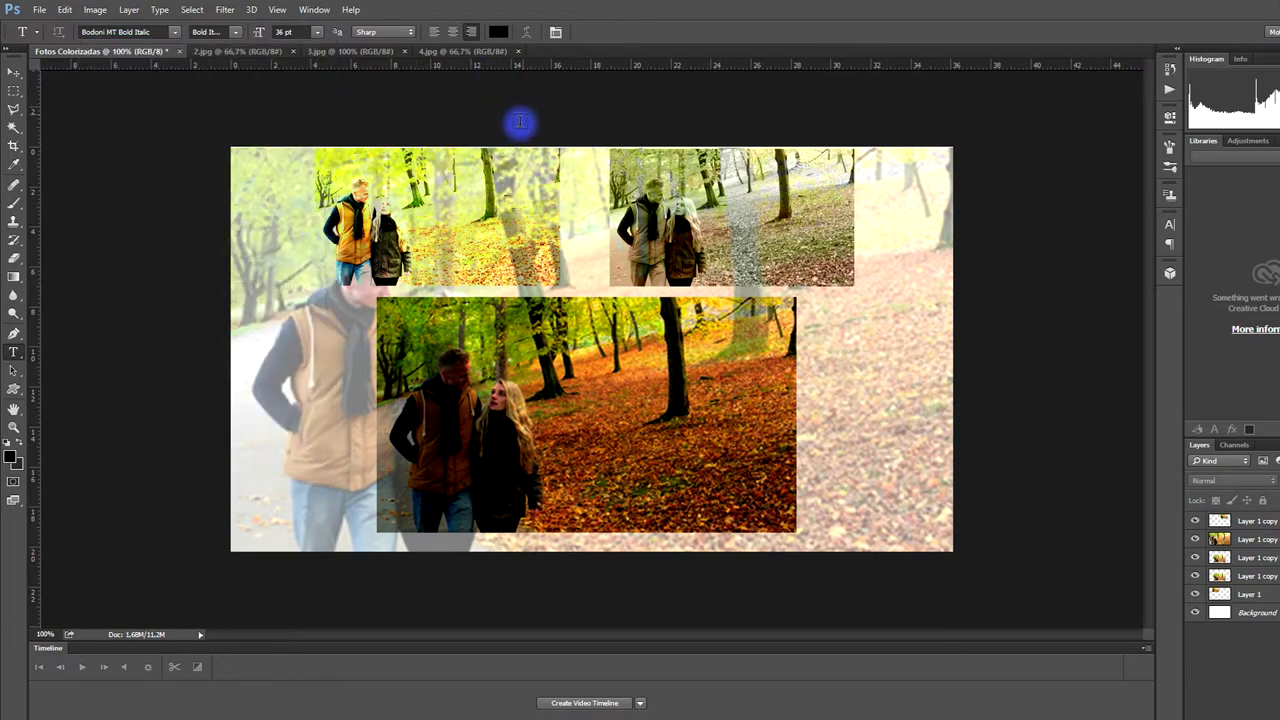
click(498, 32)
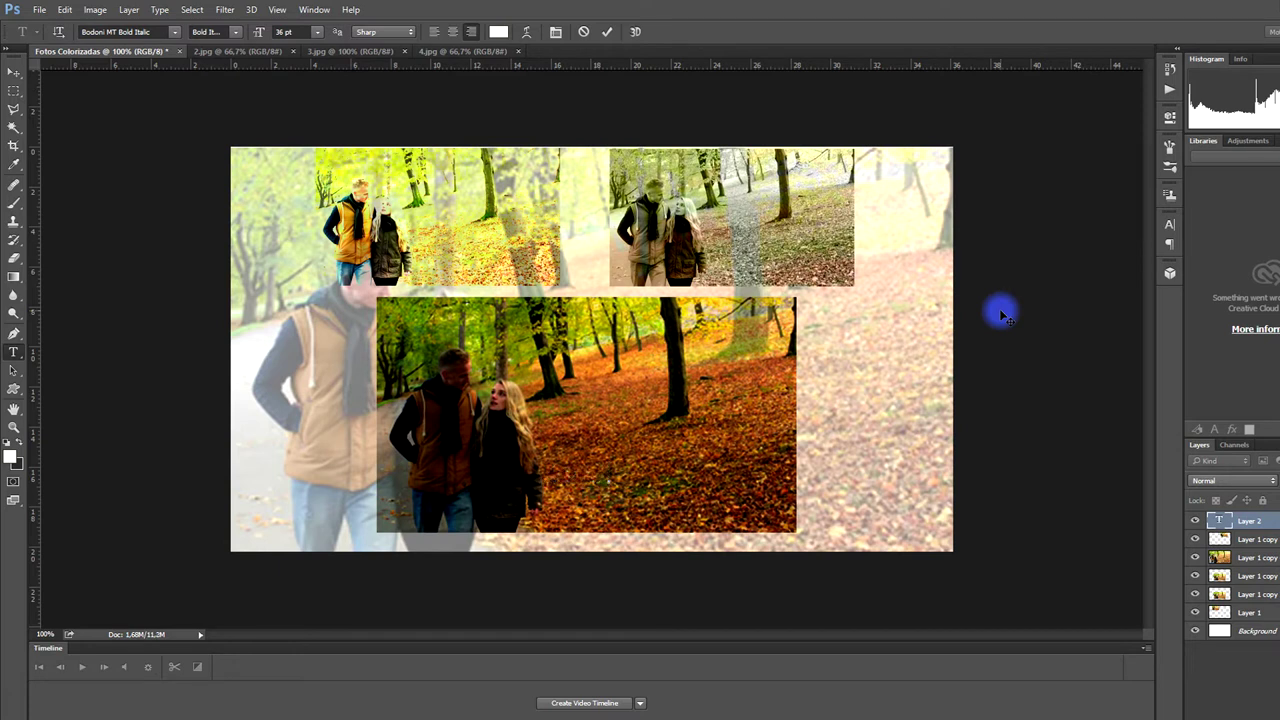
Finish typing the title 'O Amor é Eterno!' and commit the text
text(r)
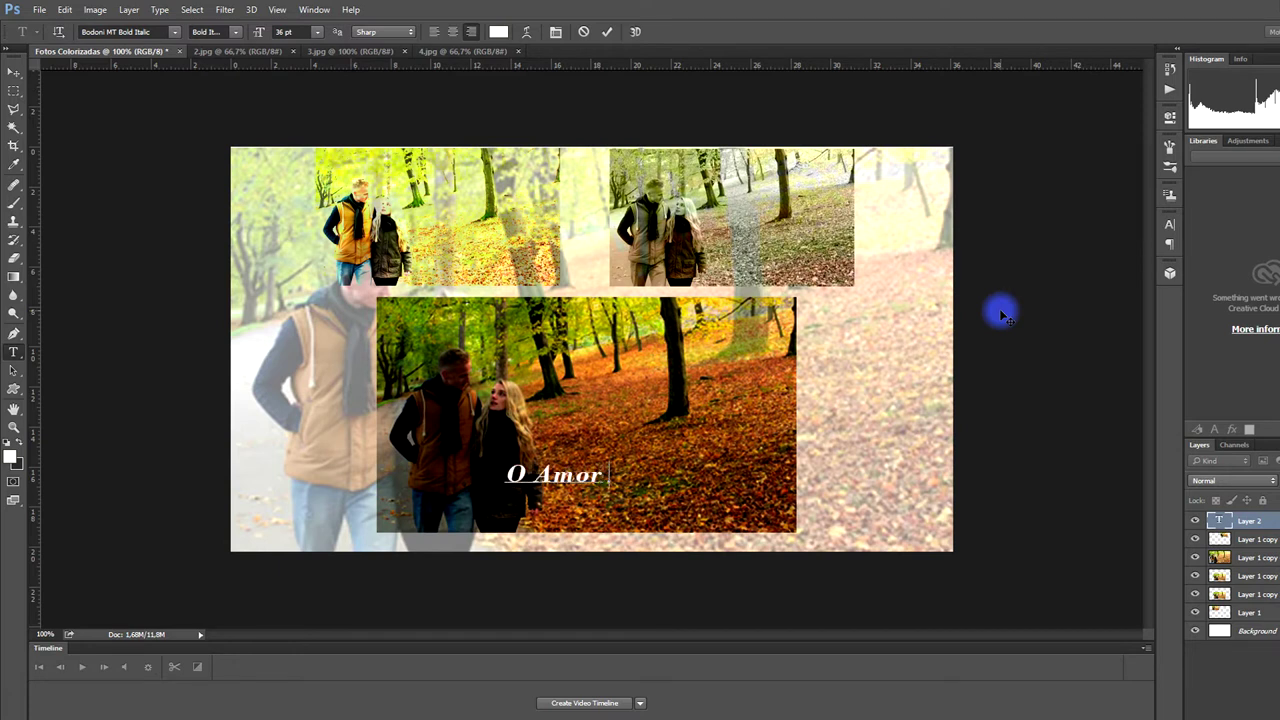
text( é Eterno)
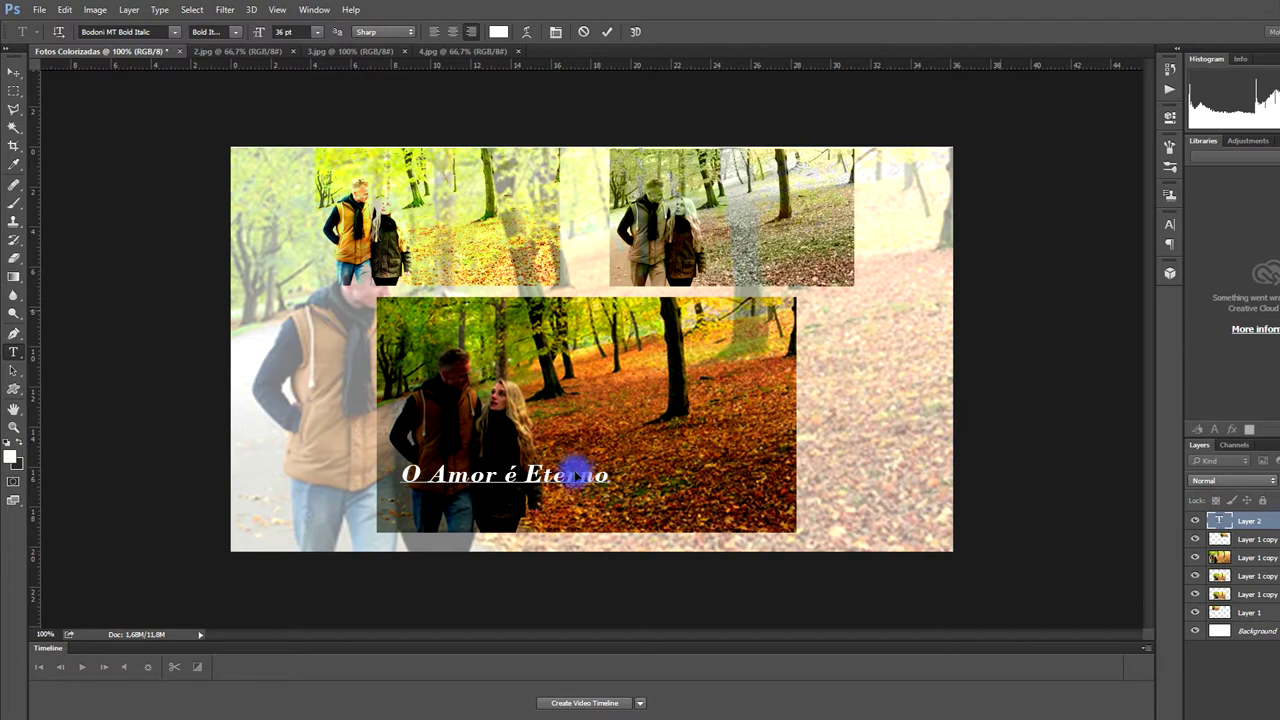
text(!)
key(ctrl+Return)
key(v)
Move the title to the central photo's lower right and stretch it to about 385% height
mouse_move(554, 480)
mouse_down()
mouse_move(857, 515)
mouse_move(859, 528)
mouse_up()
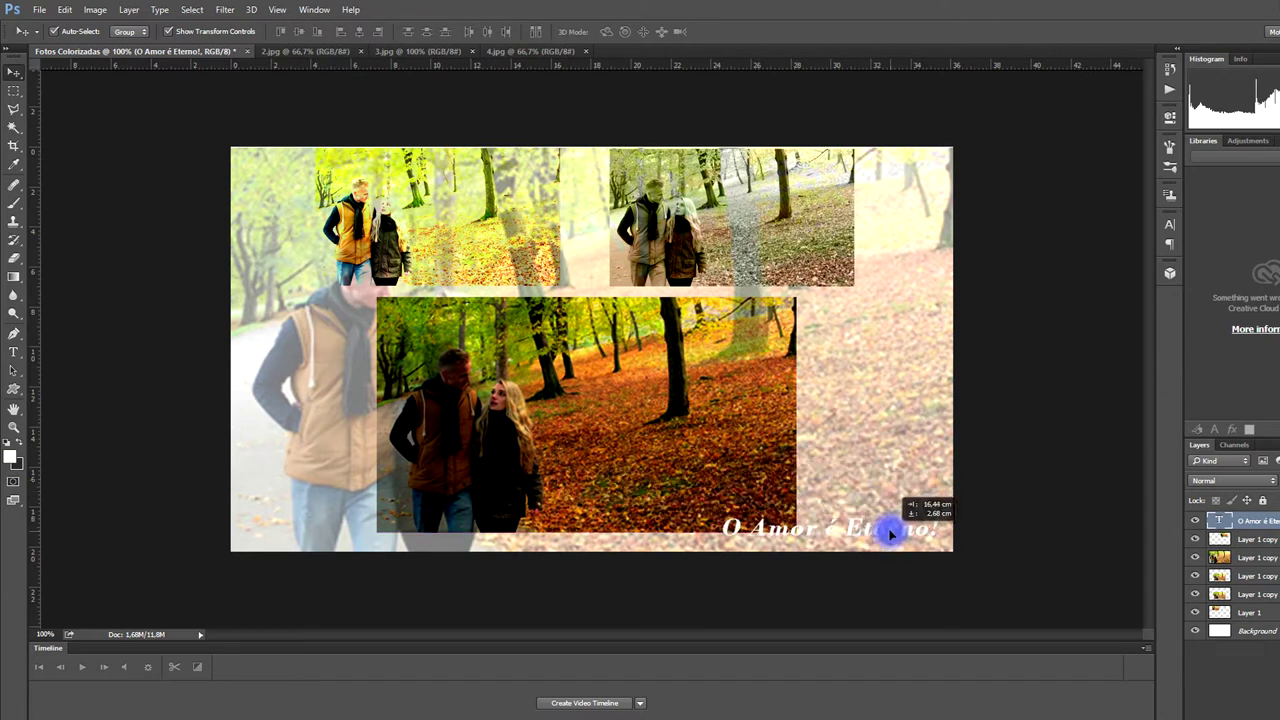
mouse_move(859, 528)
mouse_down()
mouse_move(731, 509)
mouse_move(811, 520)
mouse_move(829, 503)
mouse_move(857, 517)
mouse_up()
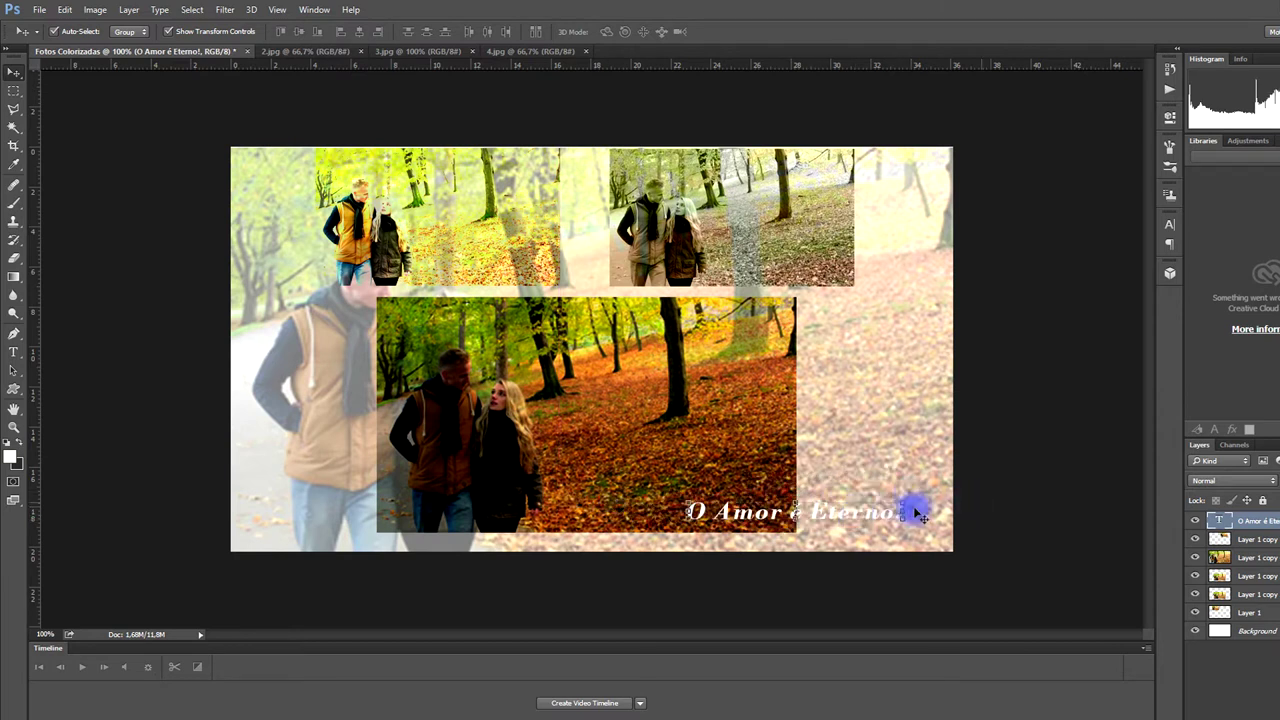
drag(869, 516, 800, 488)
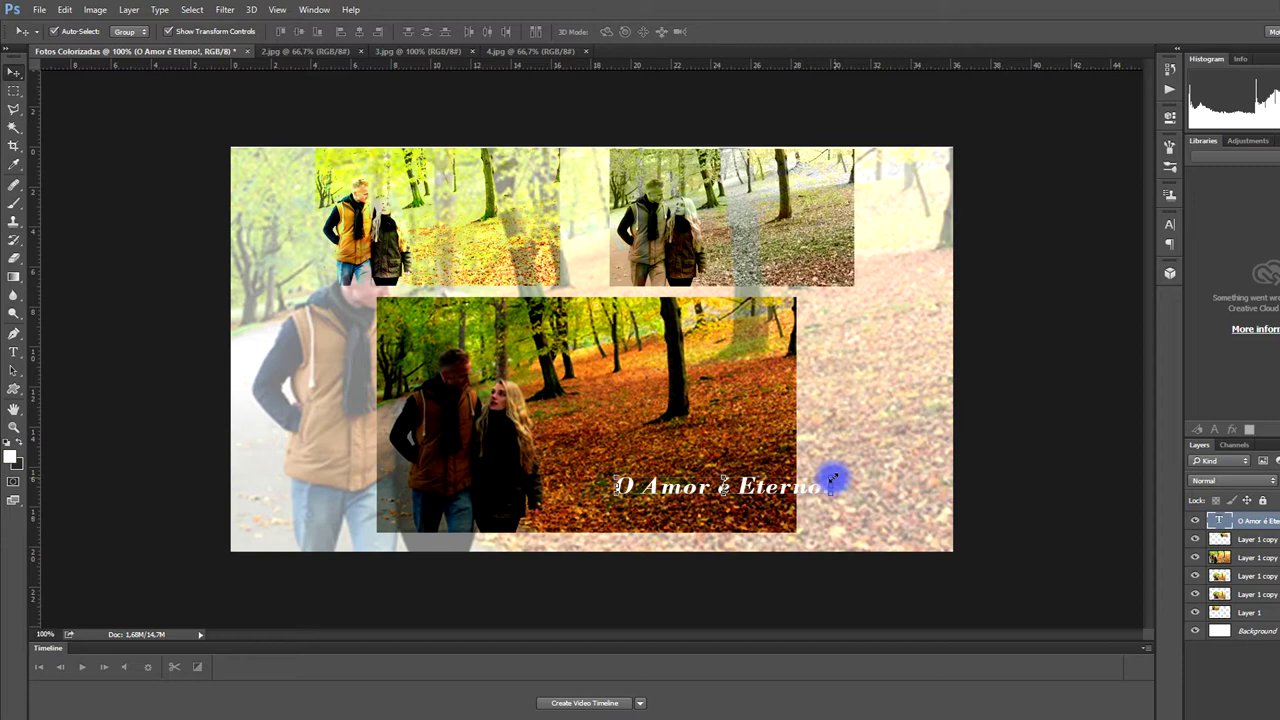
drag(832, 482, 858, 522)
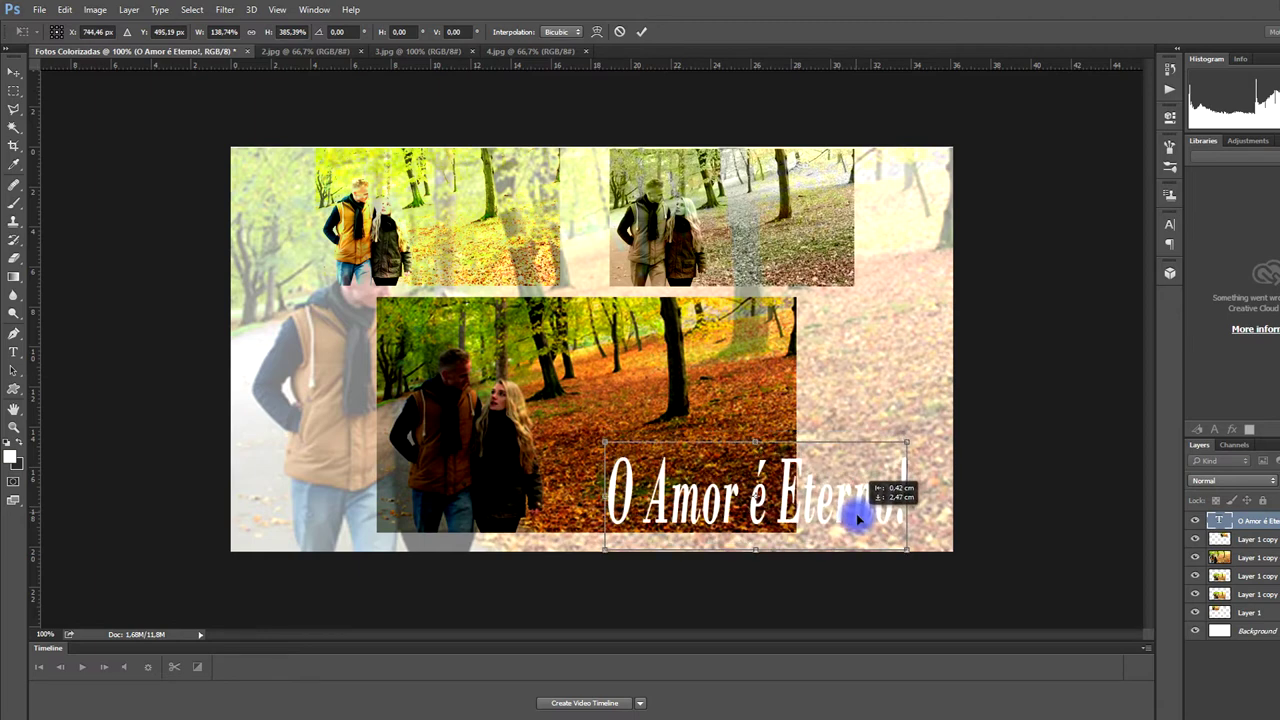
click(643, 34)
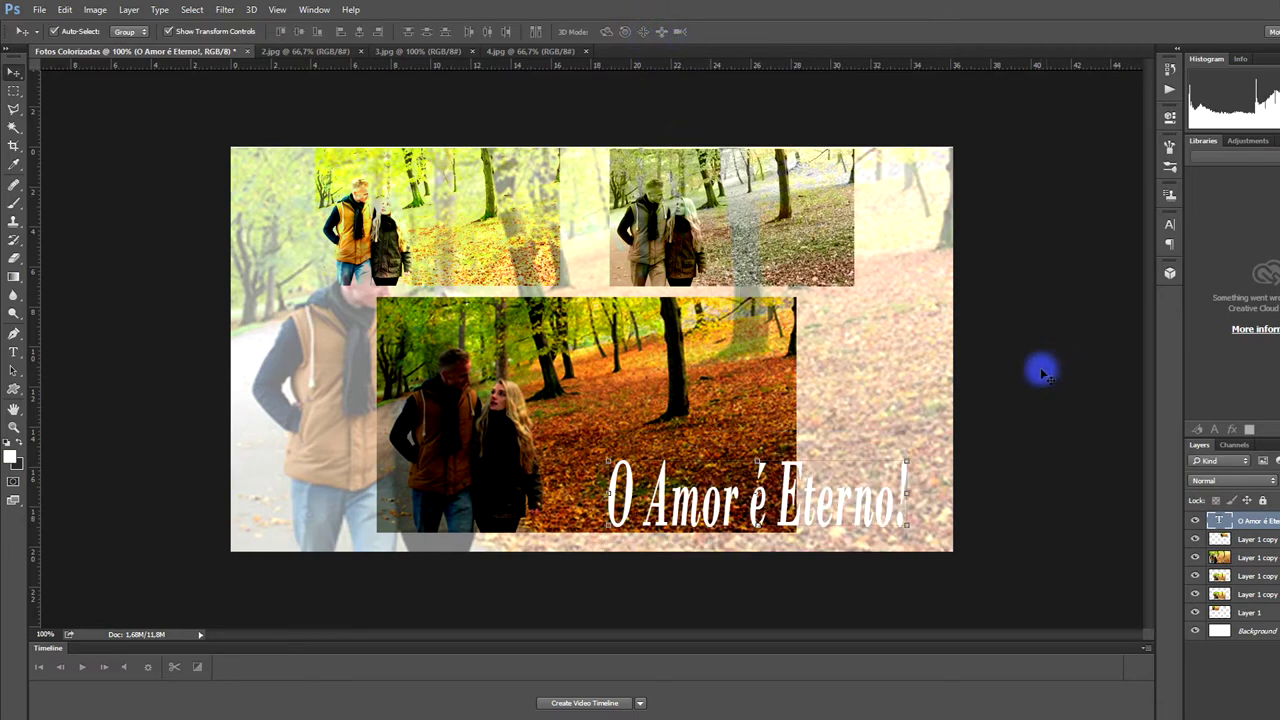
Add a Drop Shadow with adjusted opacity and an Inner Shadow to the title layer
right_click(1257, 527)
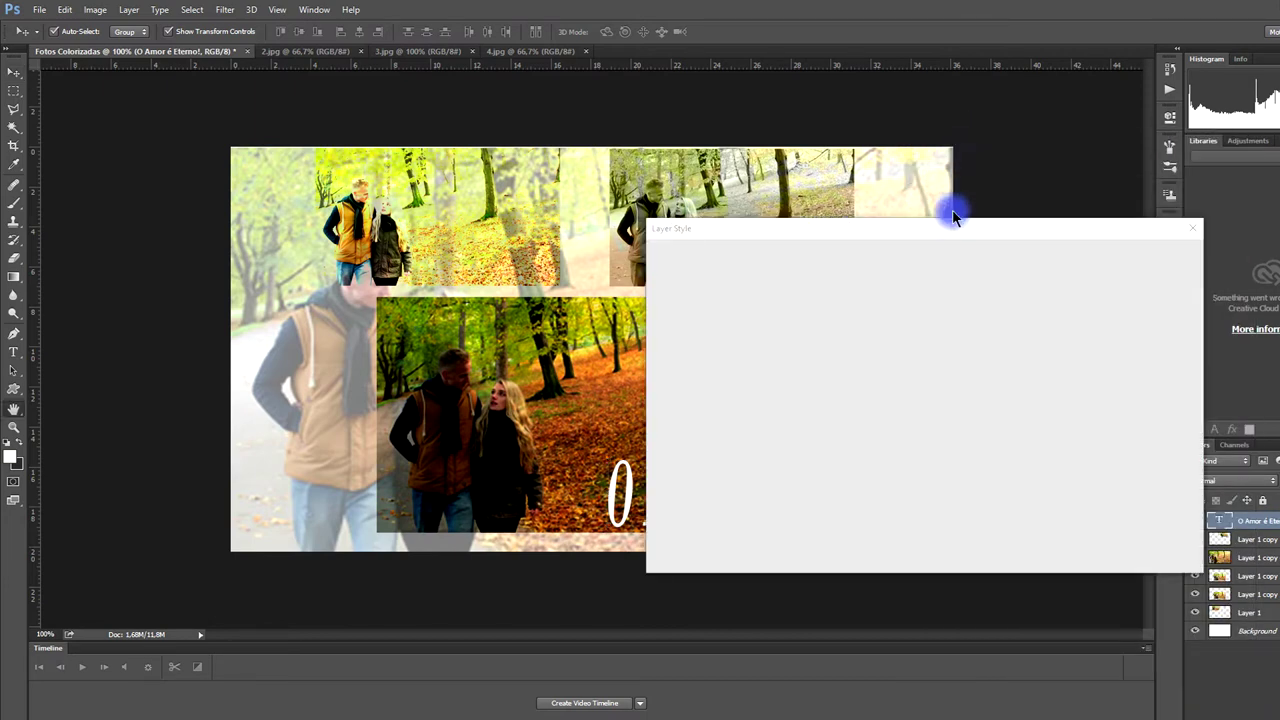
mouse_move(866, 238)
mouse_down()
mouse_move(960, 150)
mouse_move(951, 145)
mouse_up()
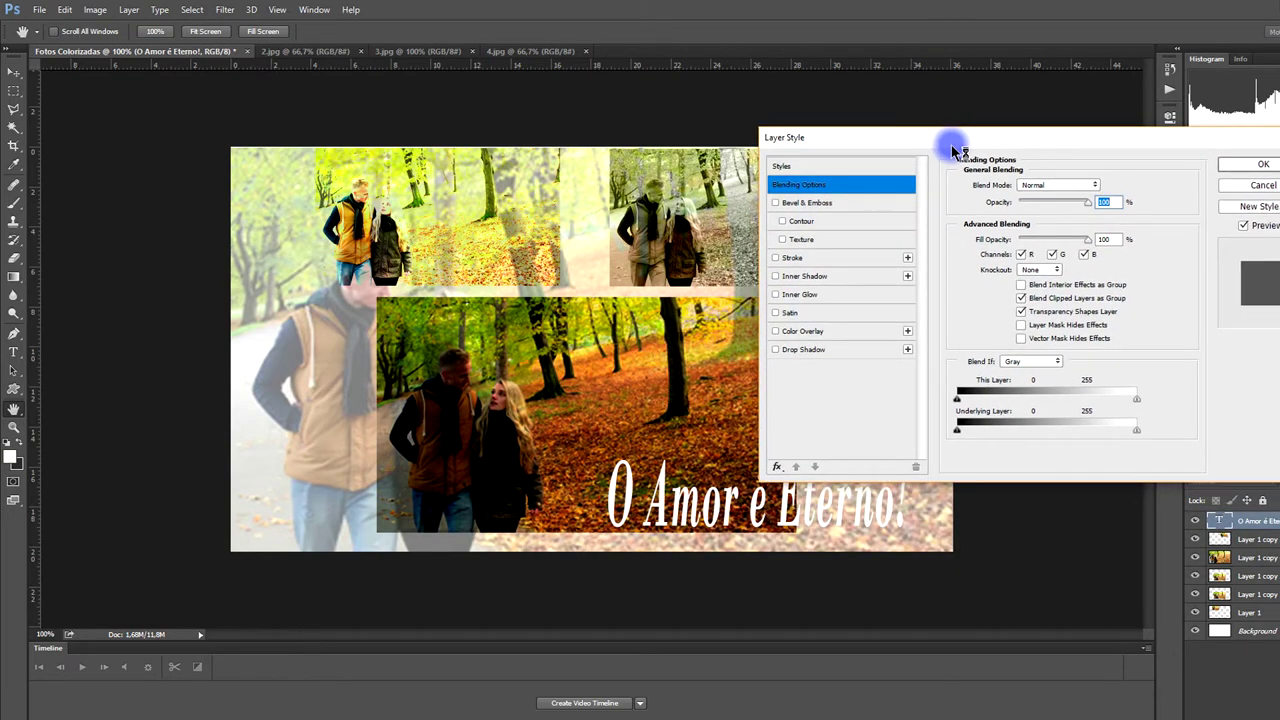
click(776, 349)
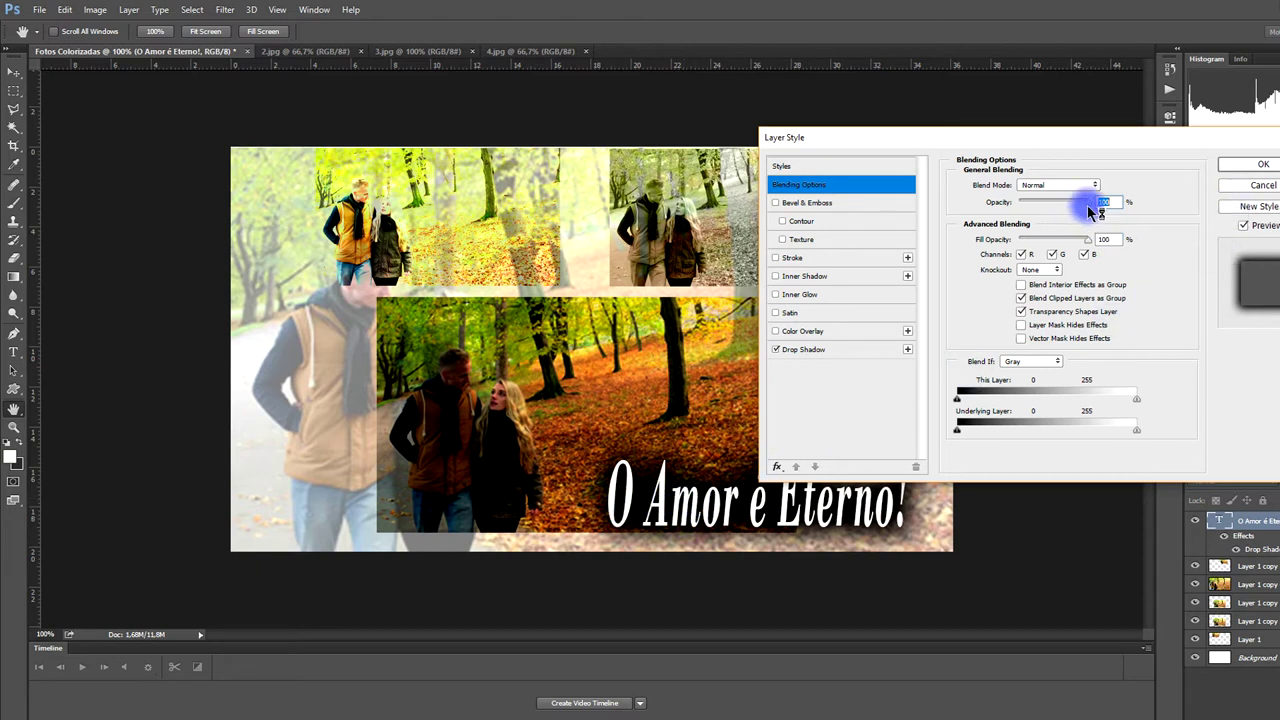
drag(1088, 208, 1079, 207)
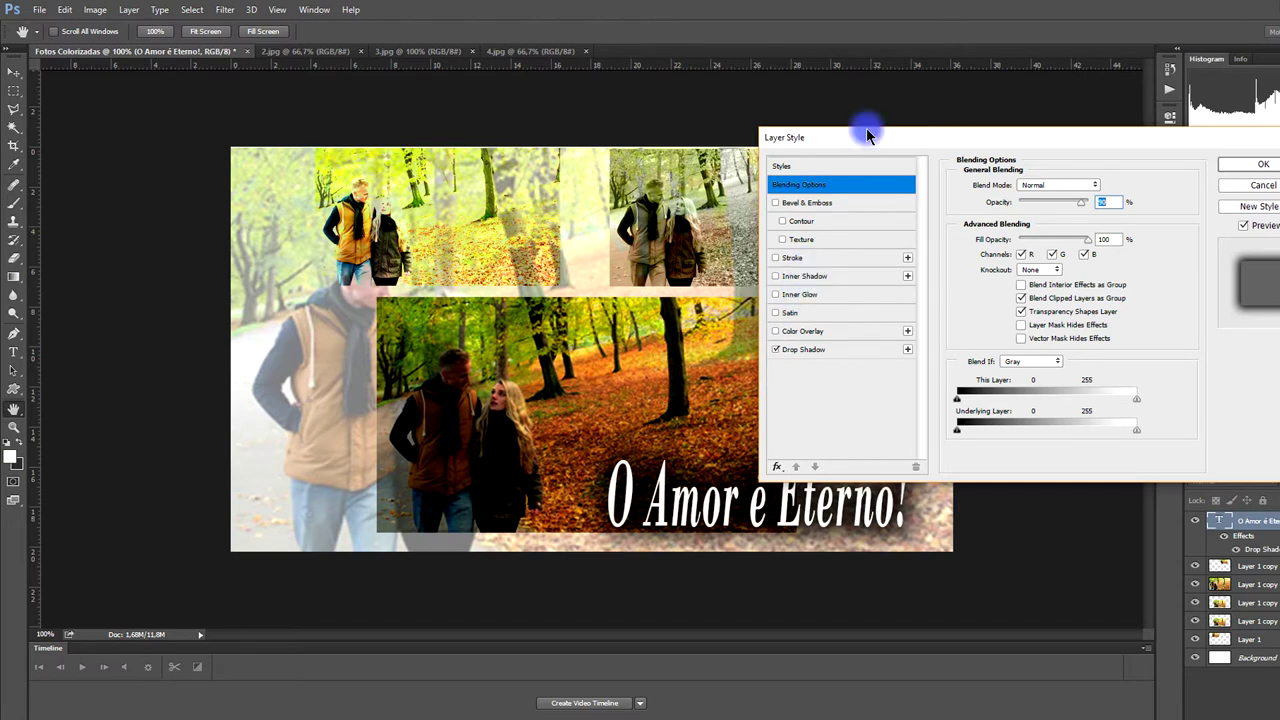
click(775, 277)
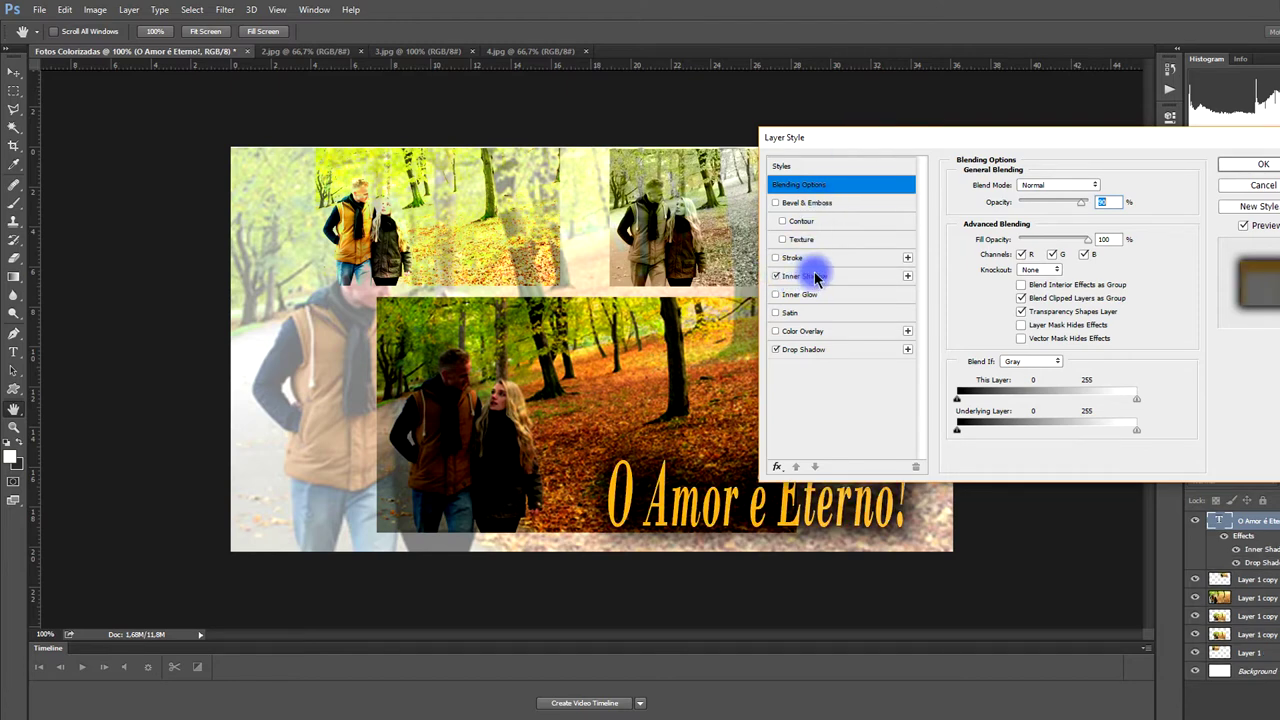
Set the inner shadow to #090909, Normal blending, Choke 5 with adjusted size, and apply the style
click(810, 276)
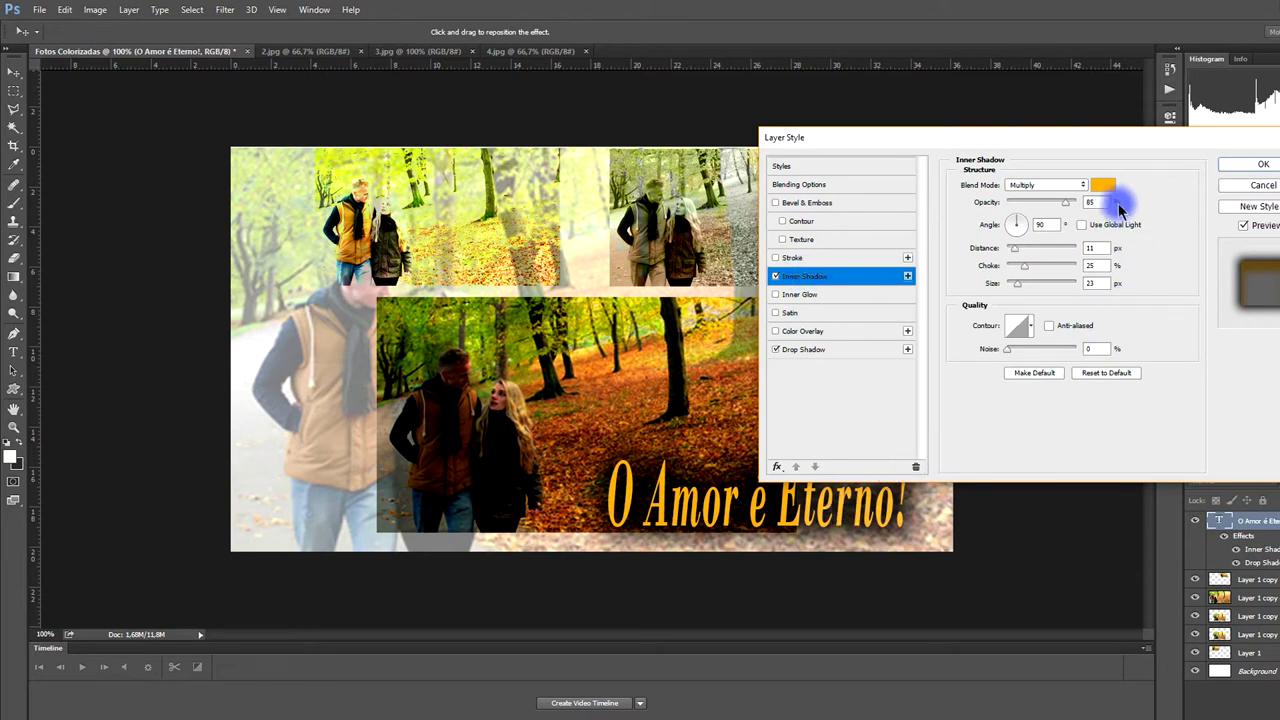
click(1108, 185)
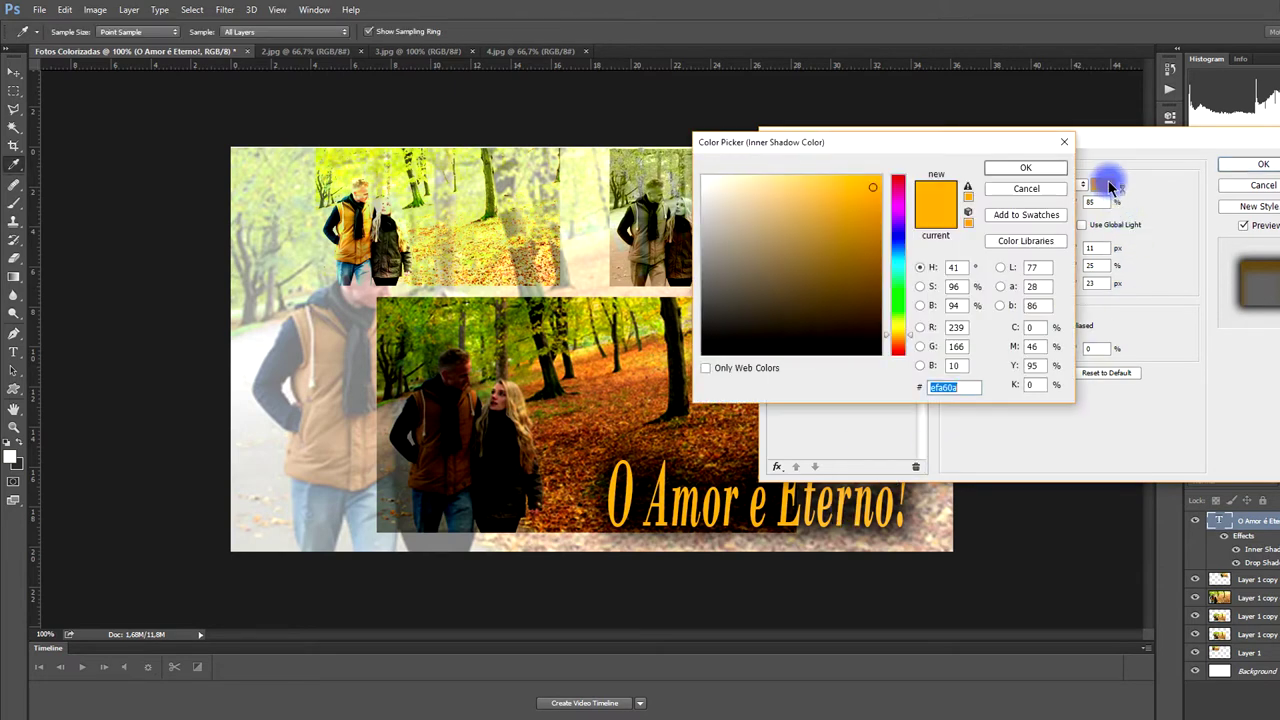
drag(855, 287, 710, 348)
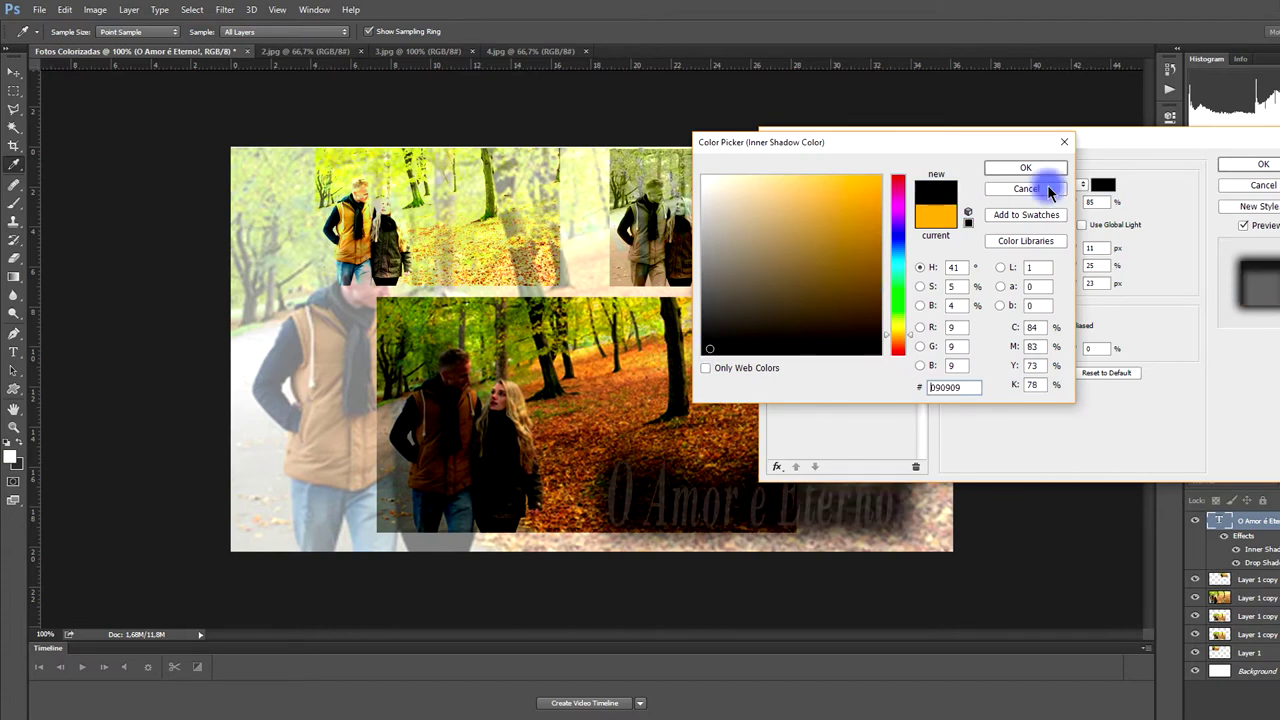
click(1045, 170)
click(1043, 185)
click(1040, 190)
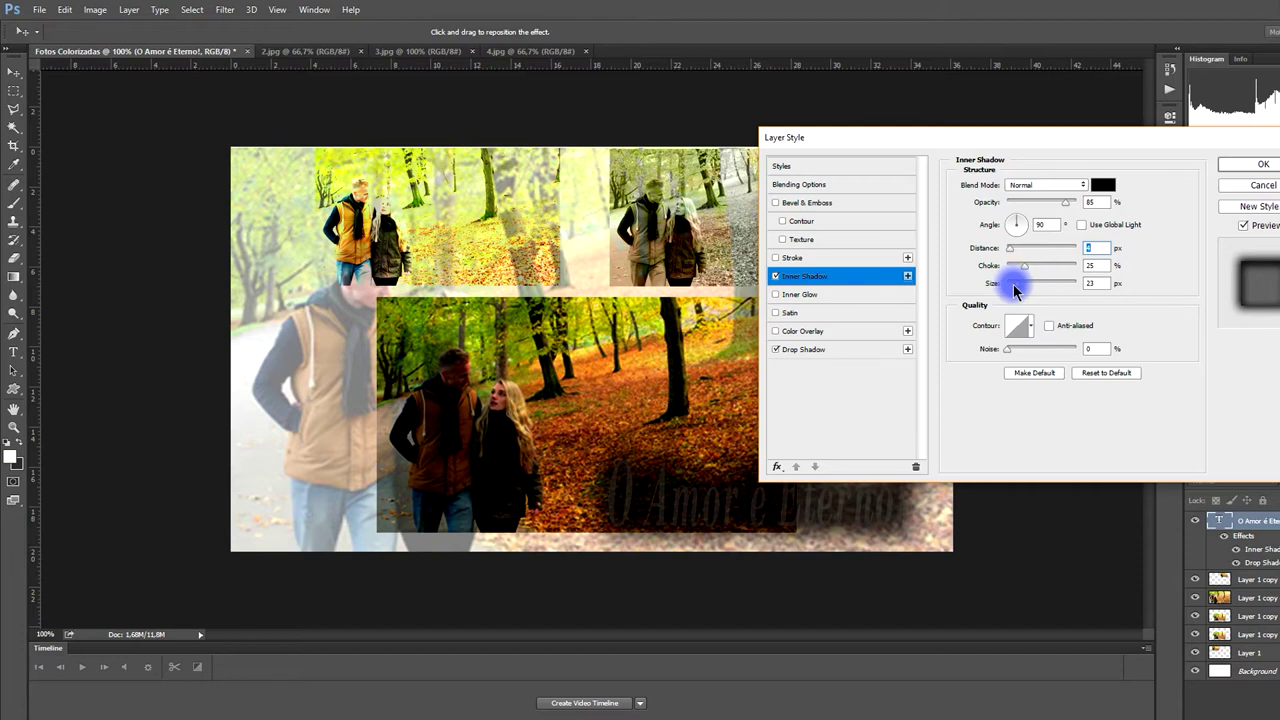
key(Tab)
text(05)
key(Tab)
drag(1013, 289, 1017, 291)
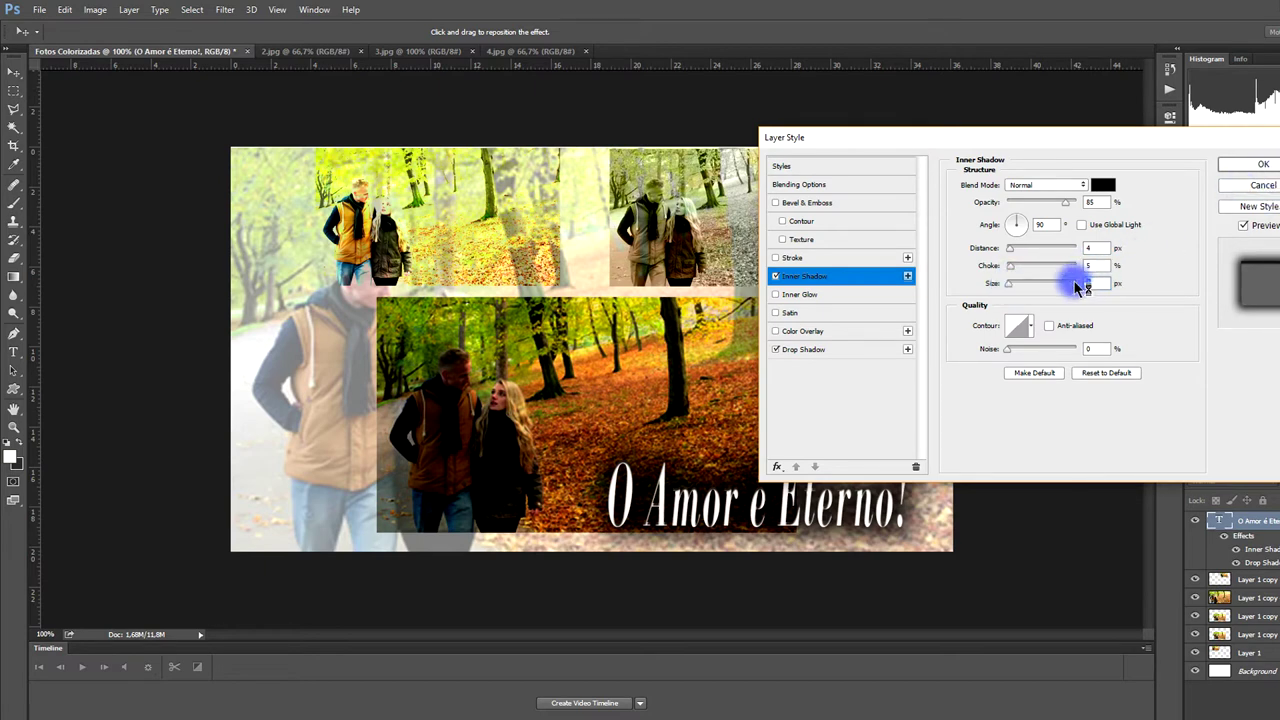
click(1249, 167)
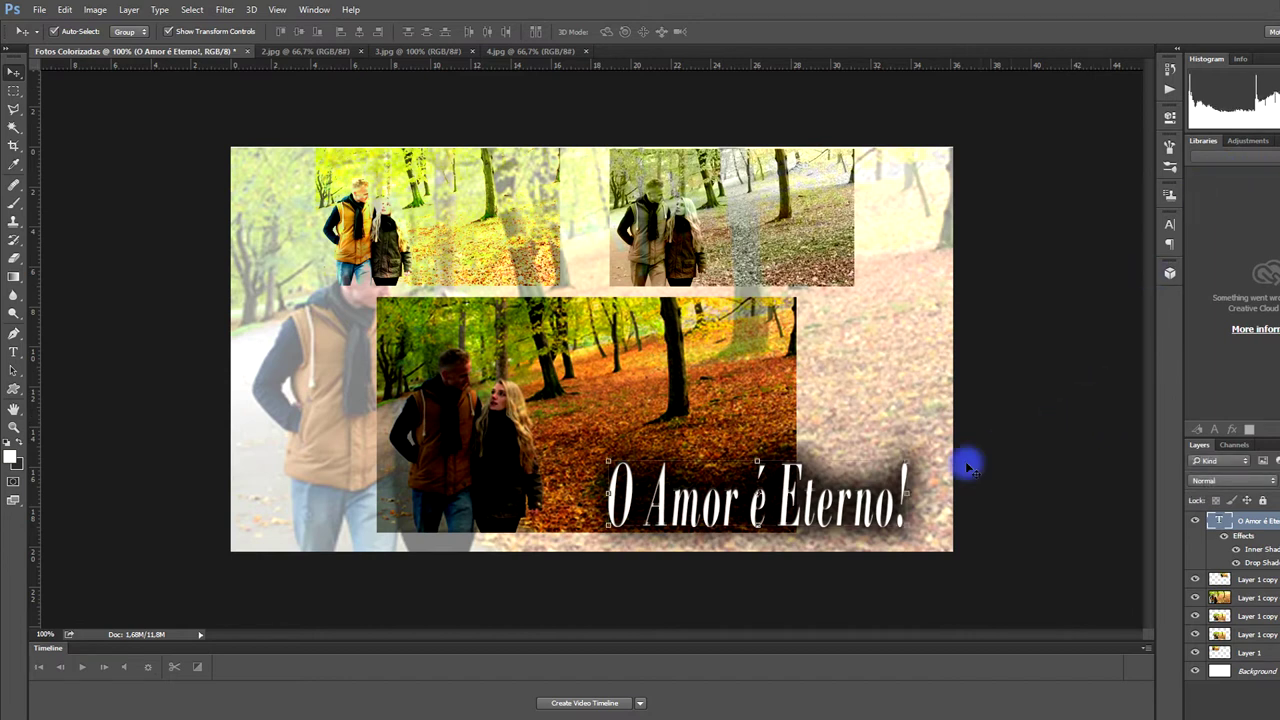
click(1006, 409)
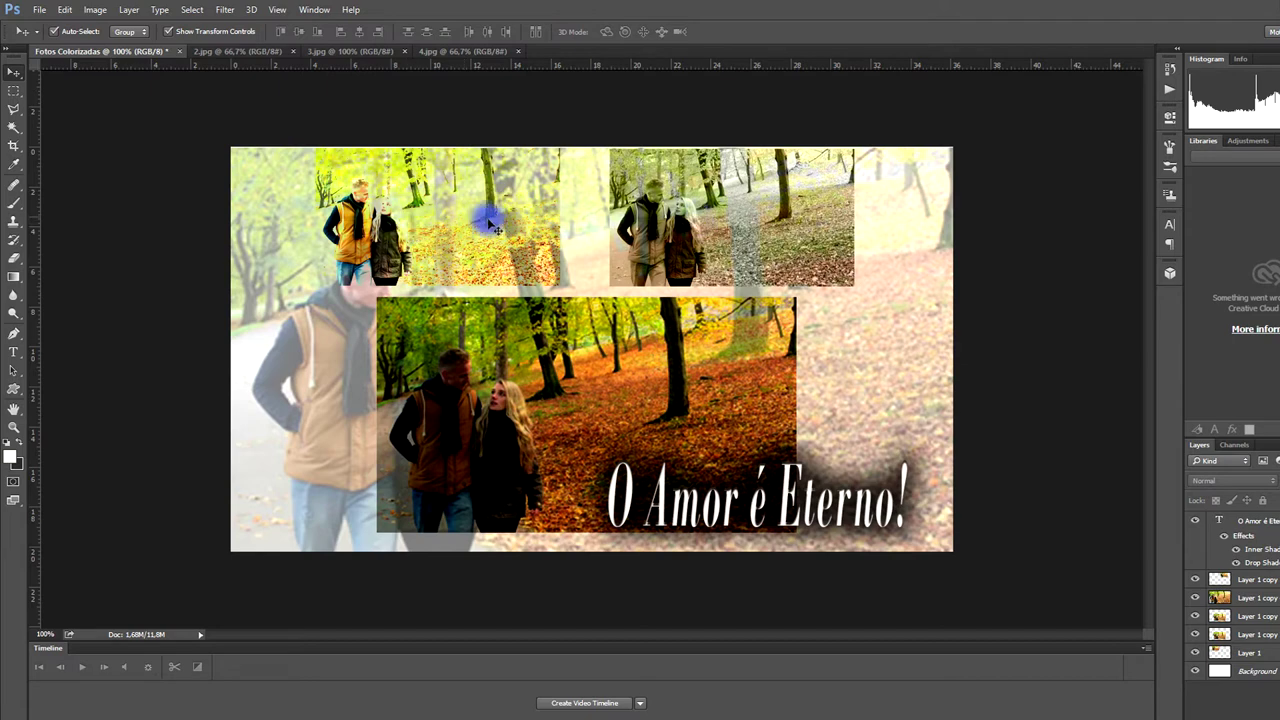
Save the collage as Fotos Colorizadas1 in Photoshop format in Aula3, keeping maximum compatibility
click(40, 12)
click(75, 168)
text(Fotos Colorizadas1)
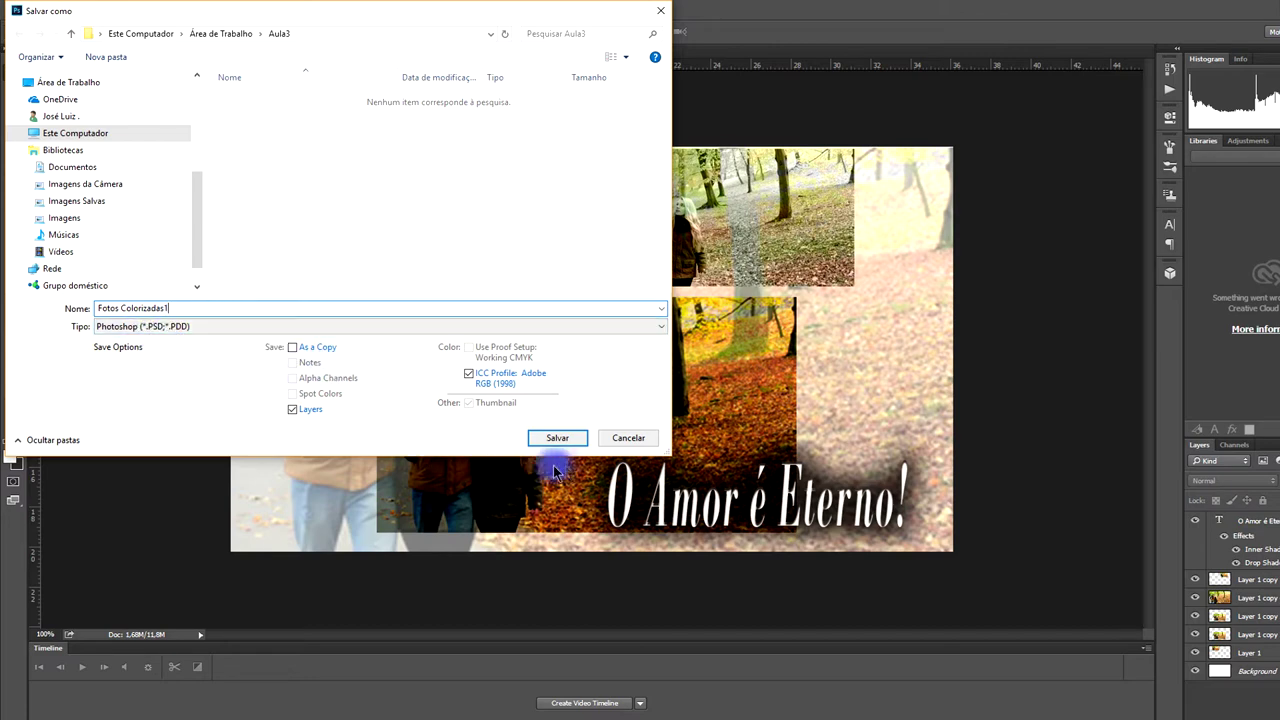
click(563, 437)
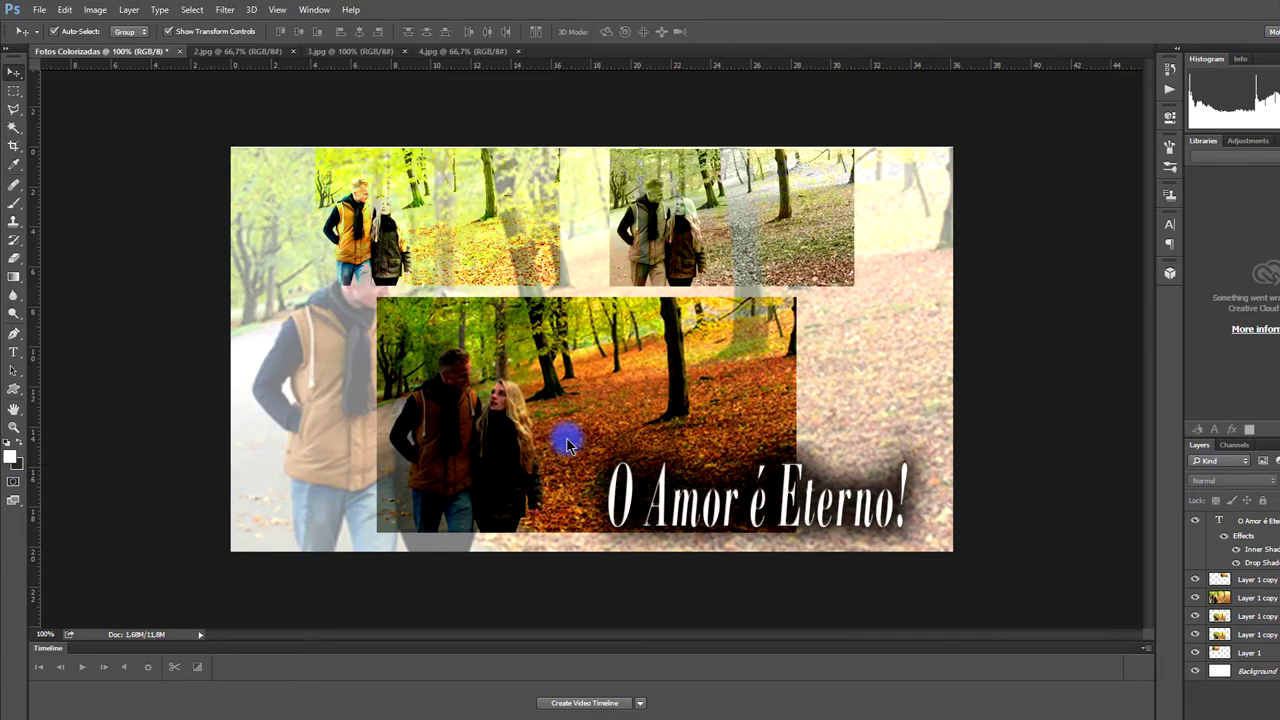
key(Return)
click(40, 12)
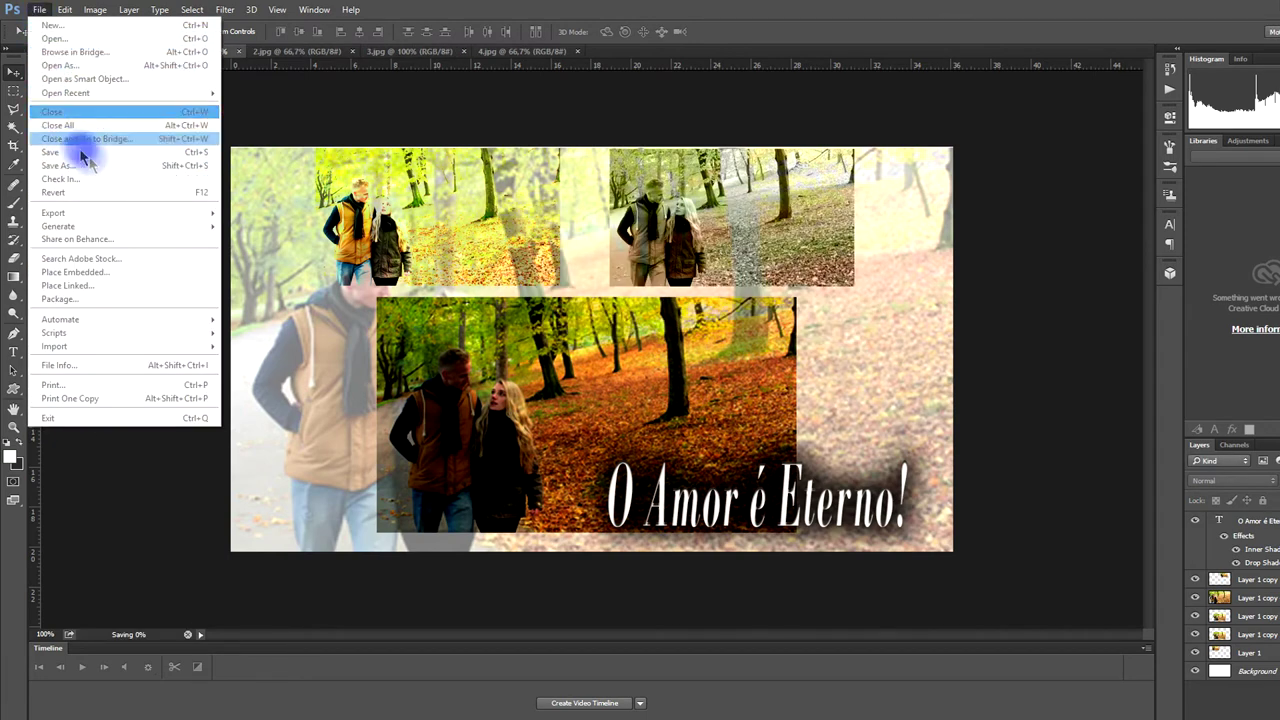
click(302, 114)
Save a copy of Fotos Colorizadas1 in JPEG format
click(40, 12)
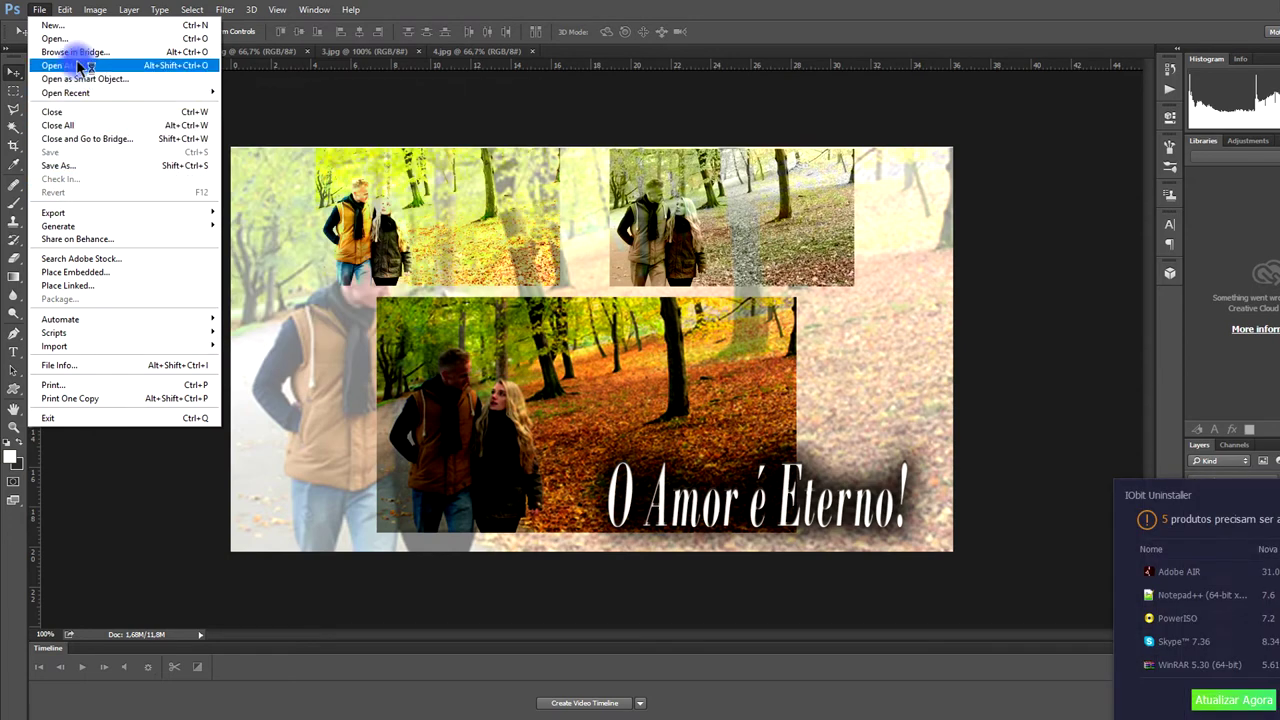
click(88, 168)
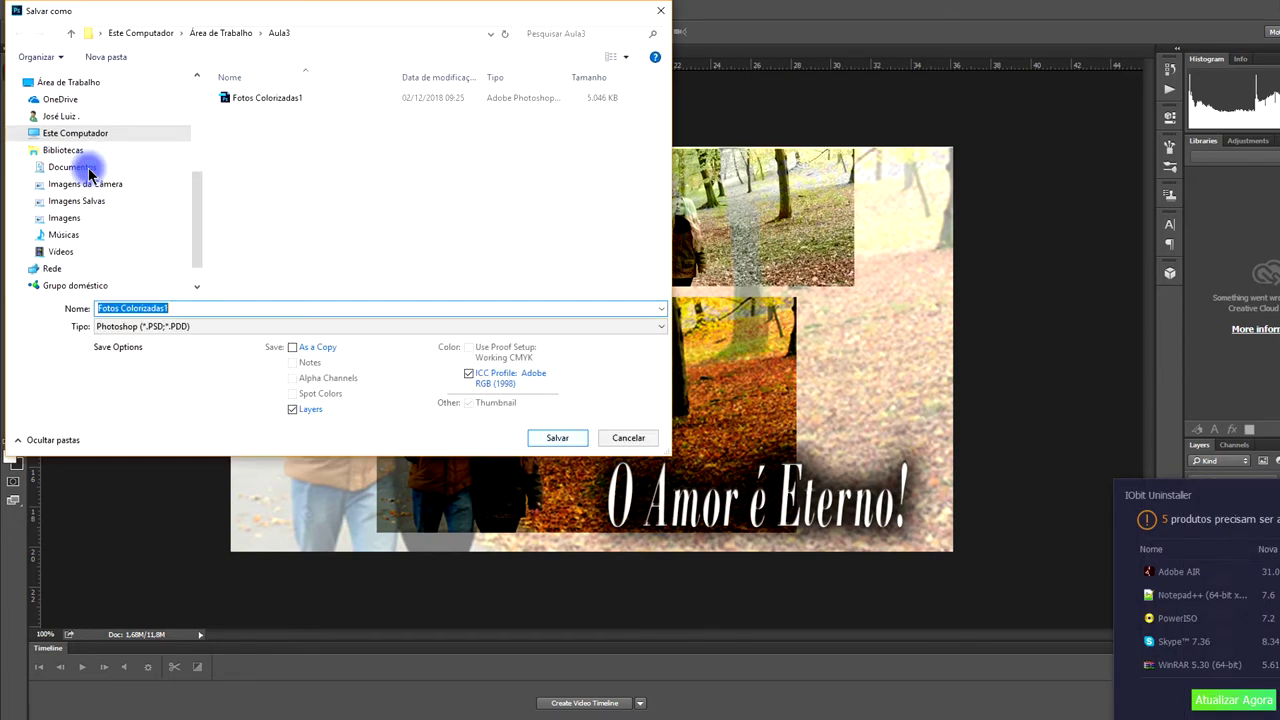
click(302, 326)
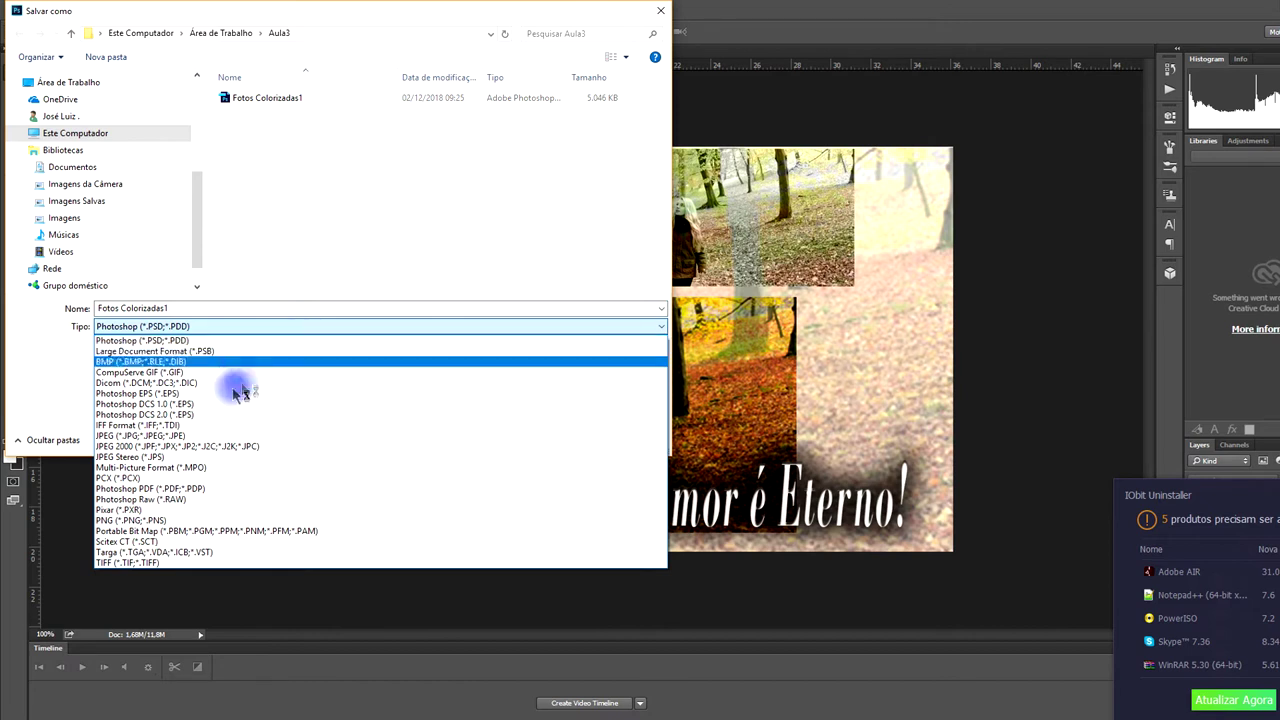
click(200, 437)
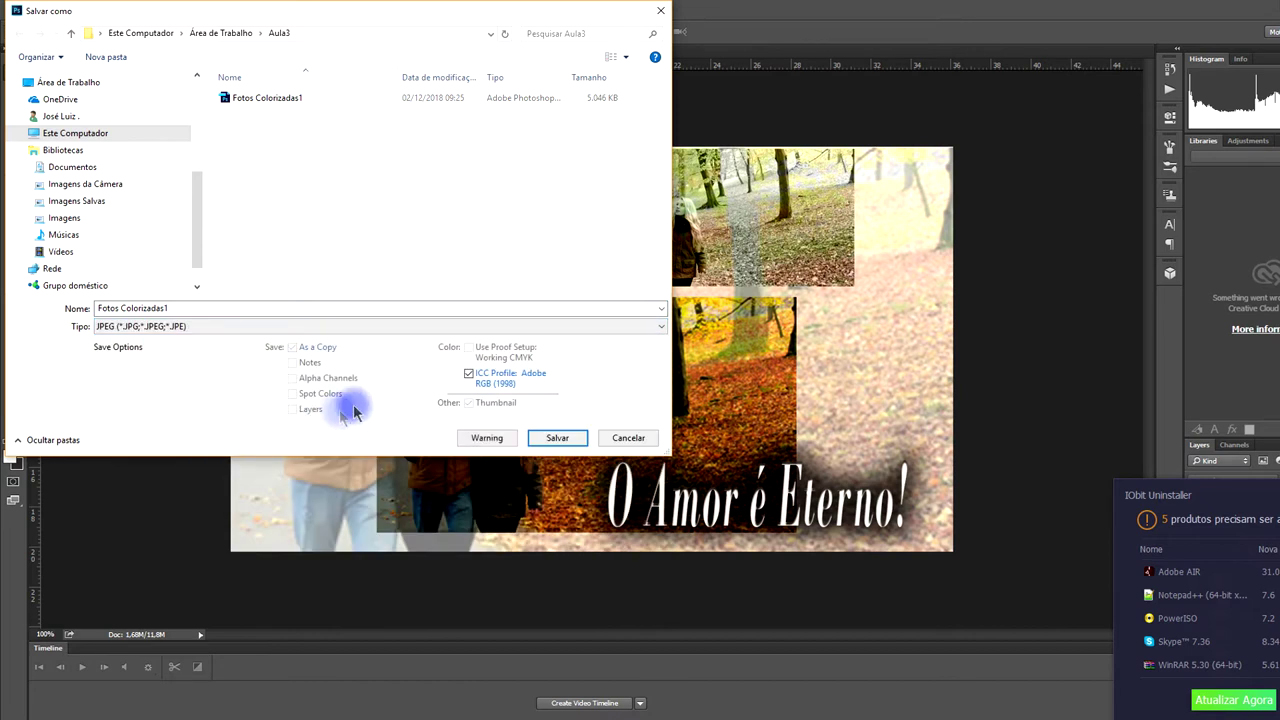
click(560, 440)
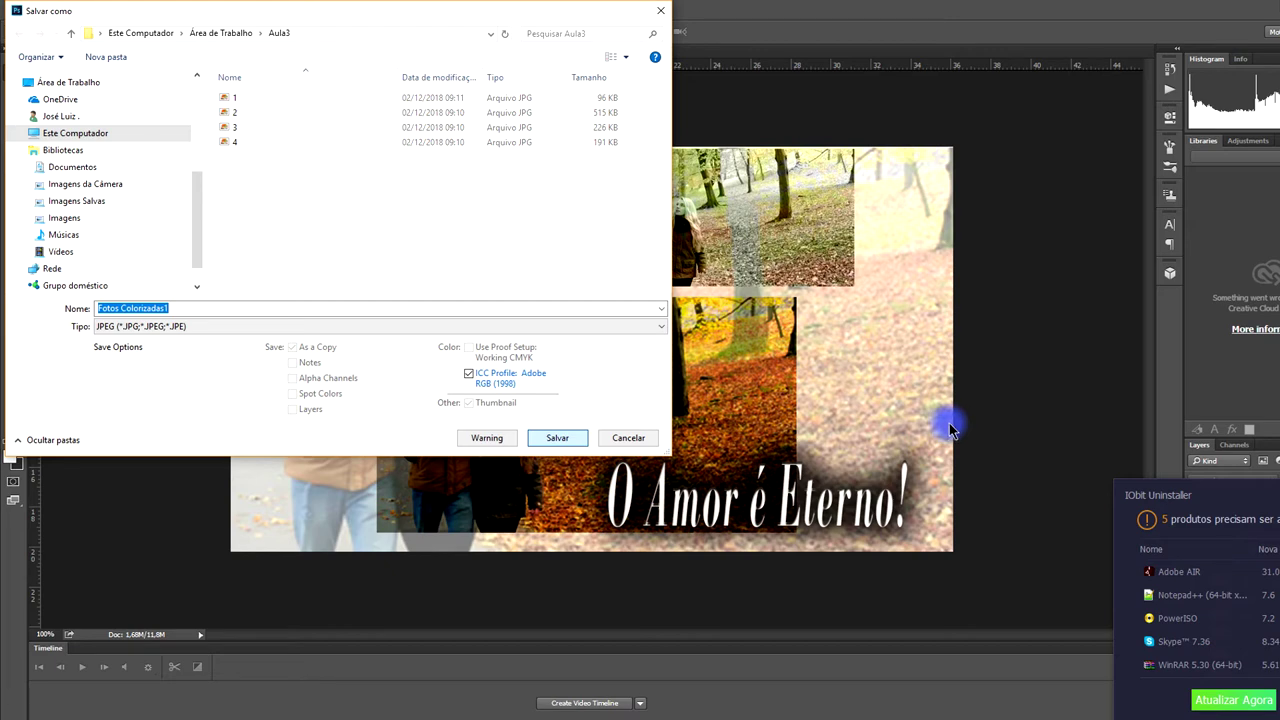
key(Return)
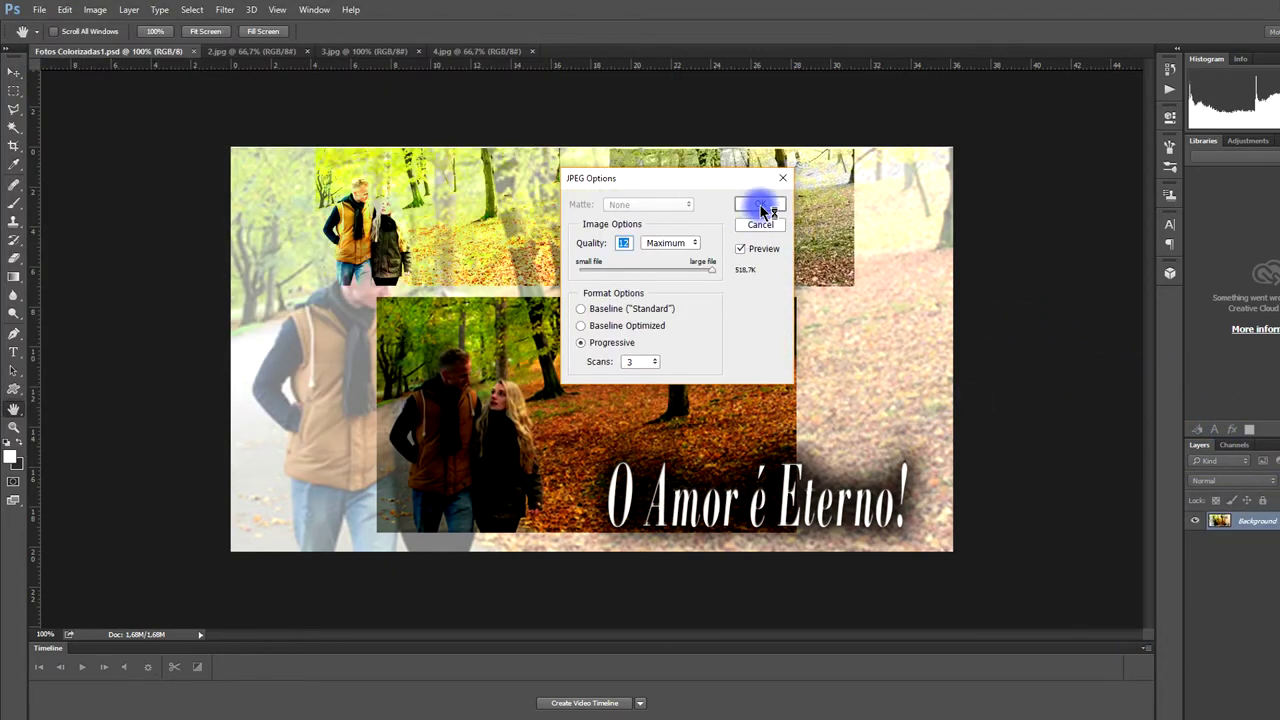
Accept the maximum-quality JPEG options, then save a Photoshop copy named Fotos Colorizadas2
click(761, 206)
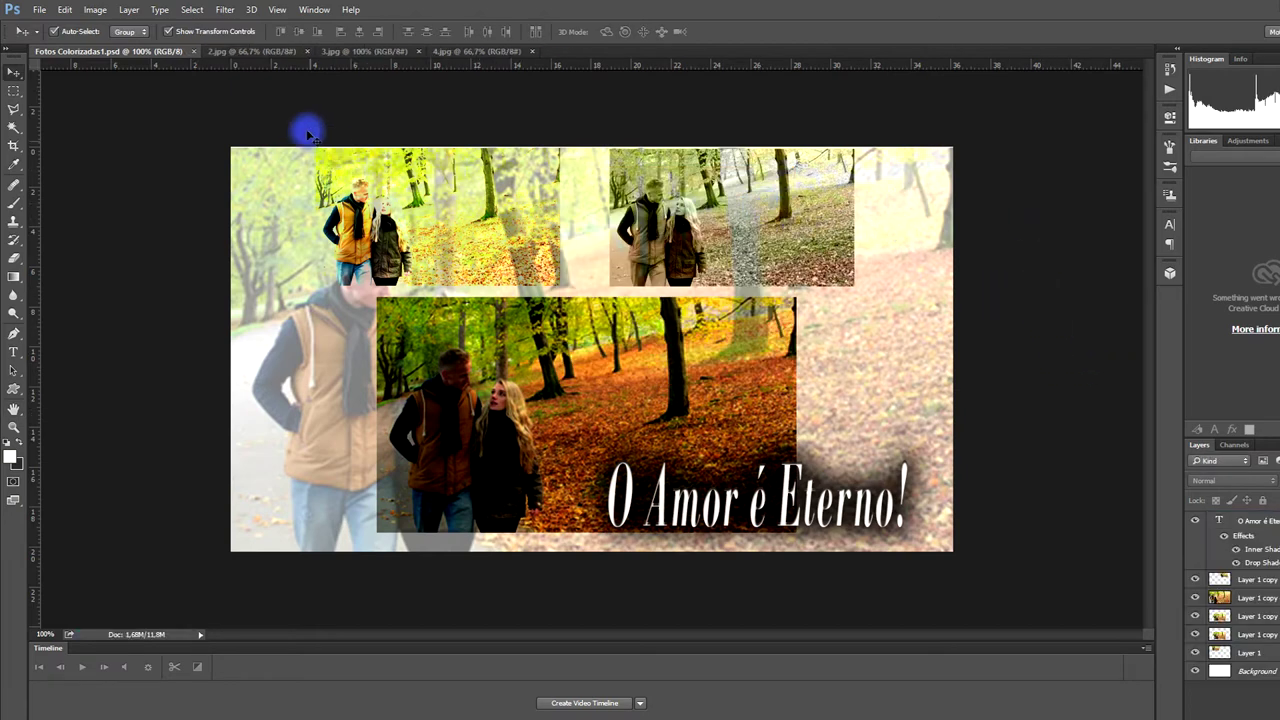
click(40, 12)
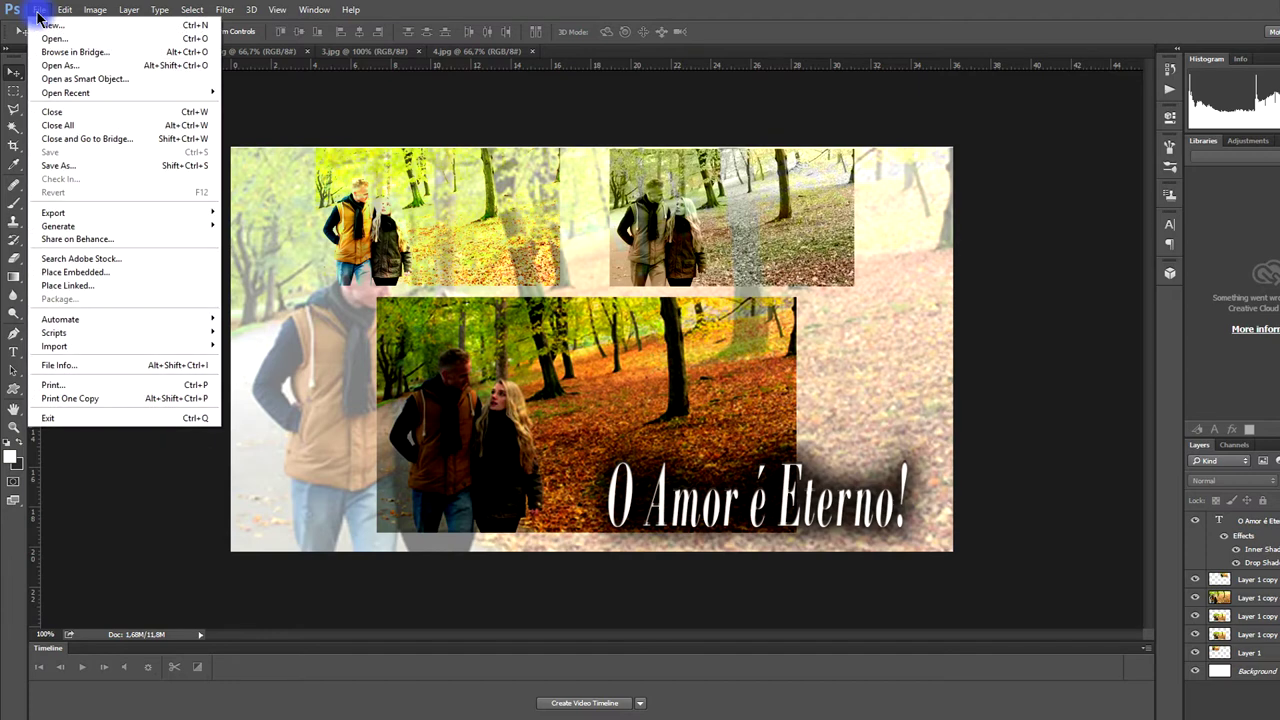
click(60, 165)
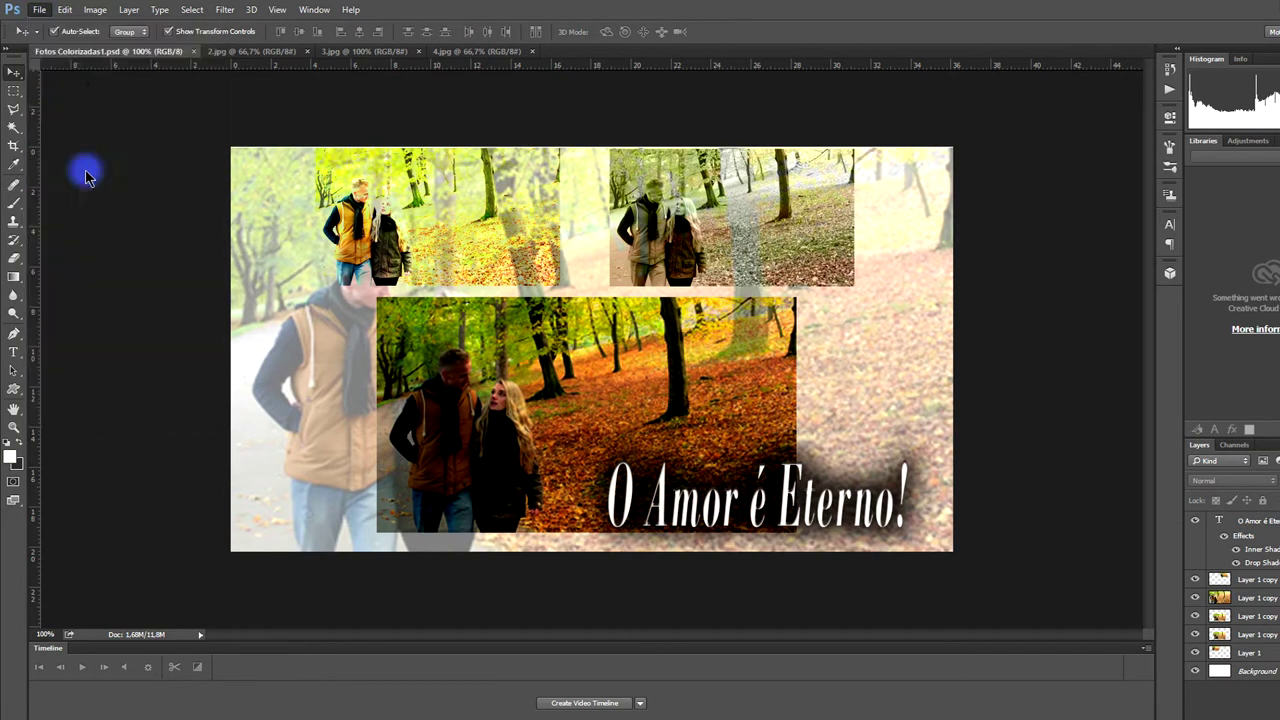
click(187, 310)
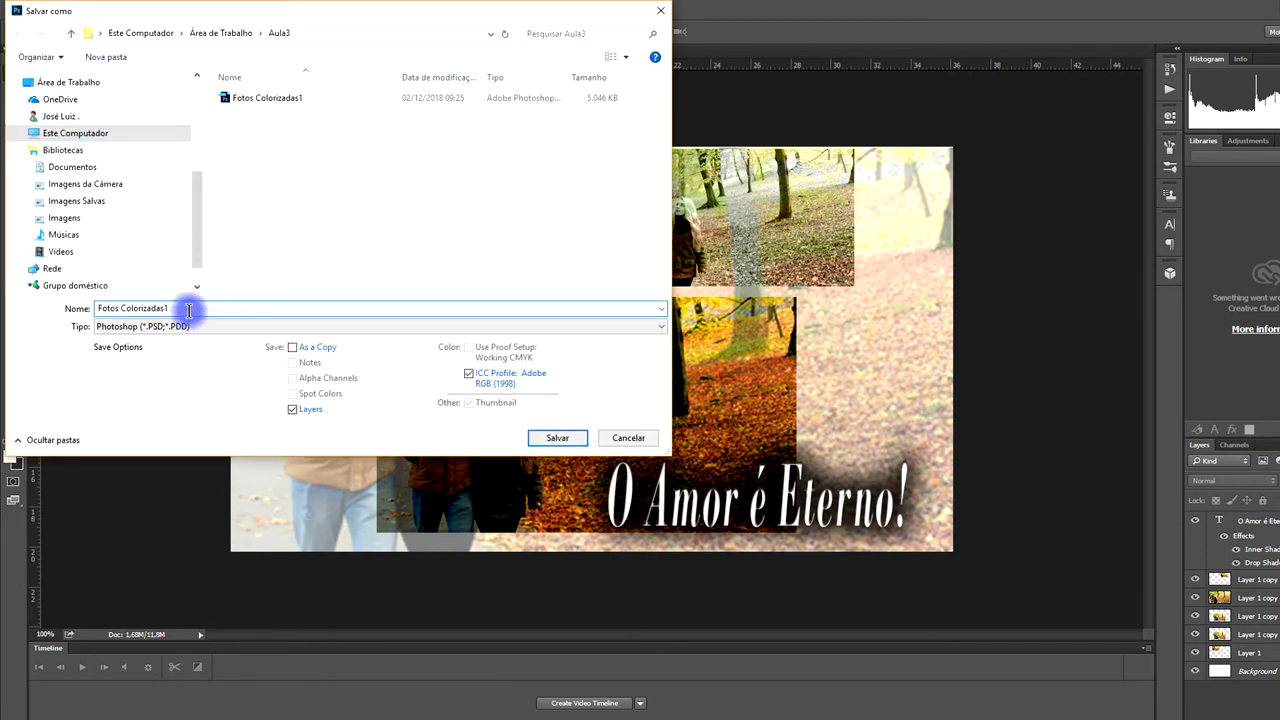
key(BackSpace)
text(2)
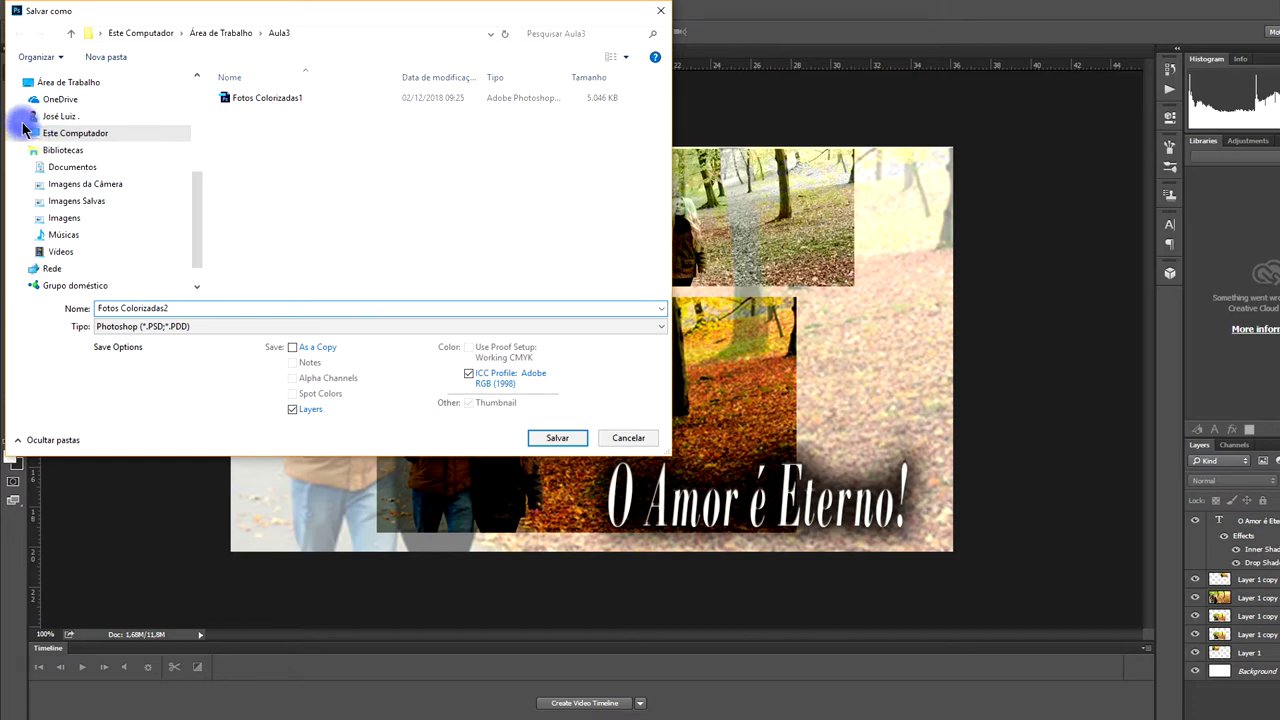
key(Return)
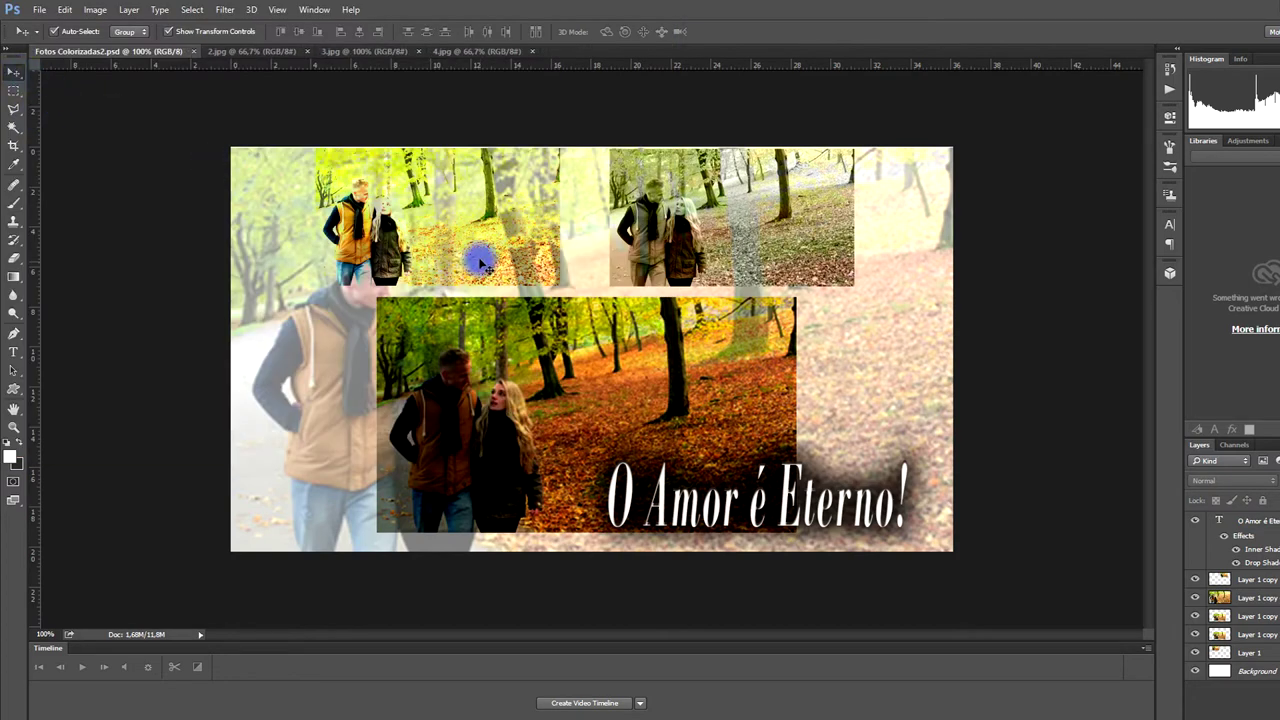
click(471, 251)
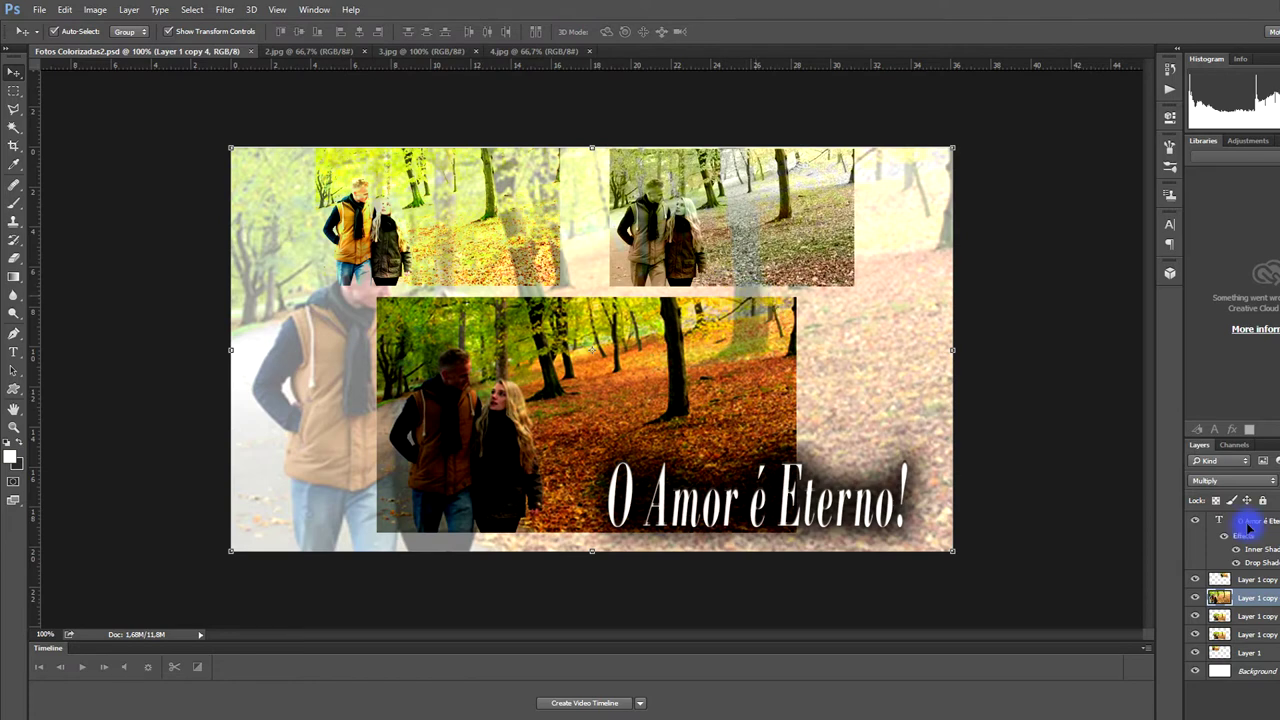
Undo back to the blank white Background and float the 2.jpg window out of its tab
key(ctrl+alt+z)
key(ctrl+alt+z)
key(ctrl+alt+z)
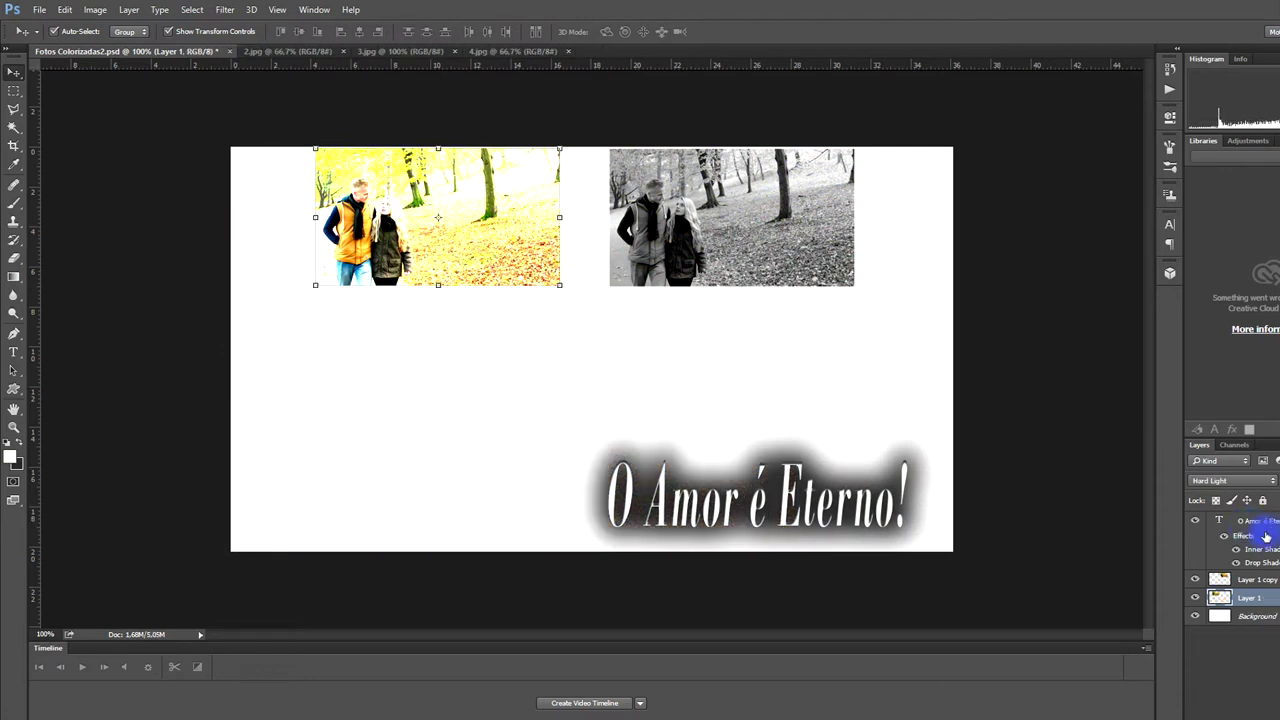
key(ctrl+alt+z)
key(ctrl+alt+z)
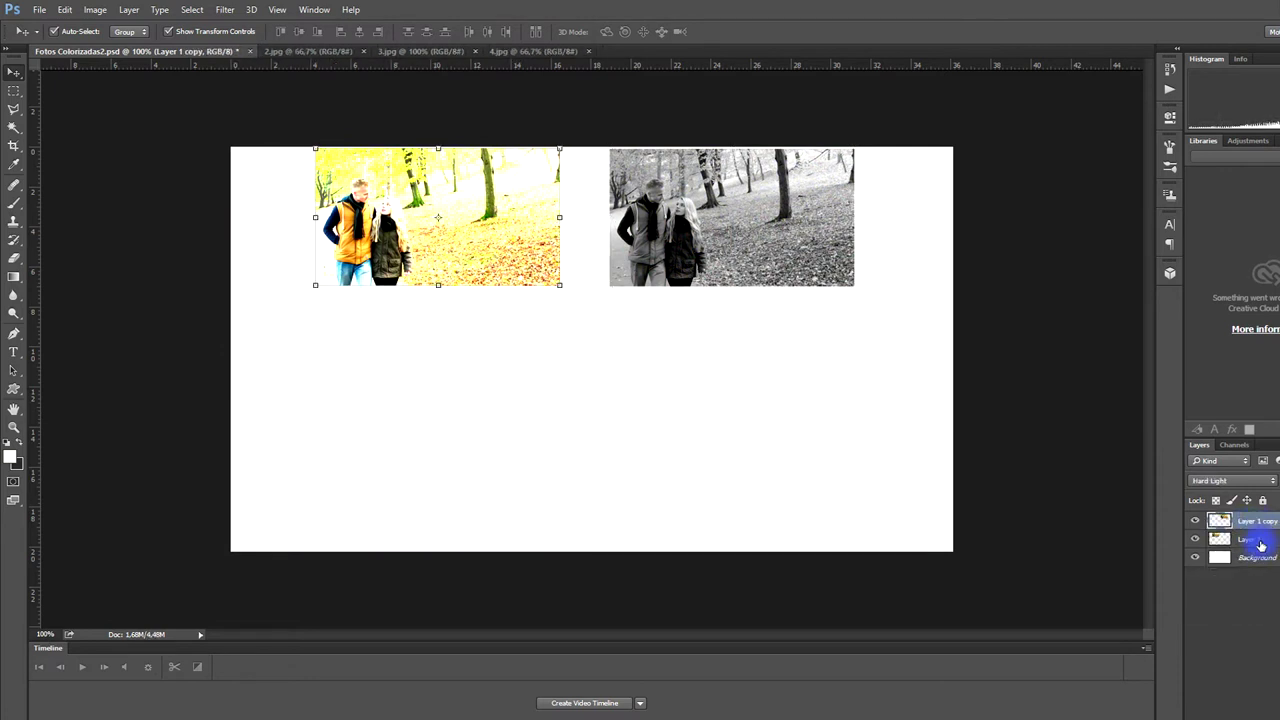
key(ctrl+alt+z)
key(ctrl+alt+z)
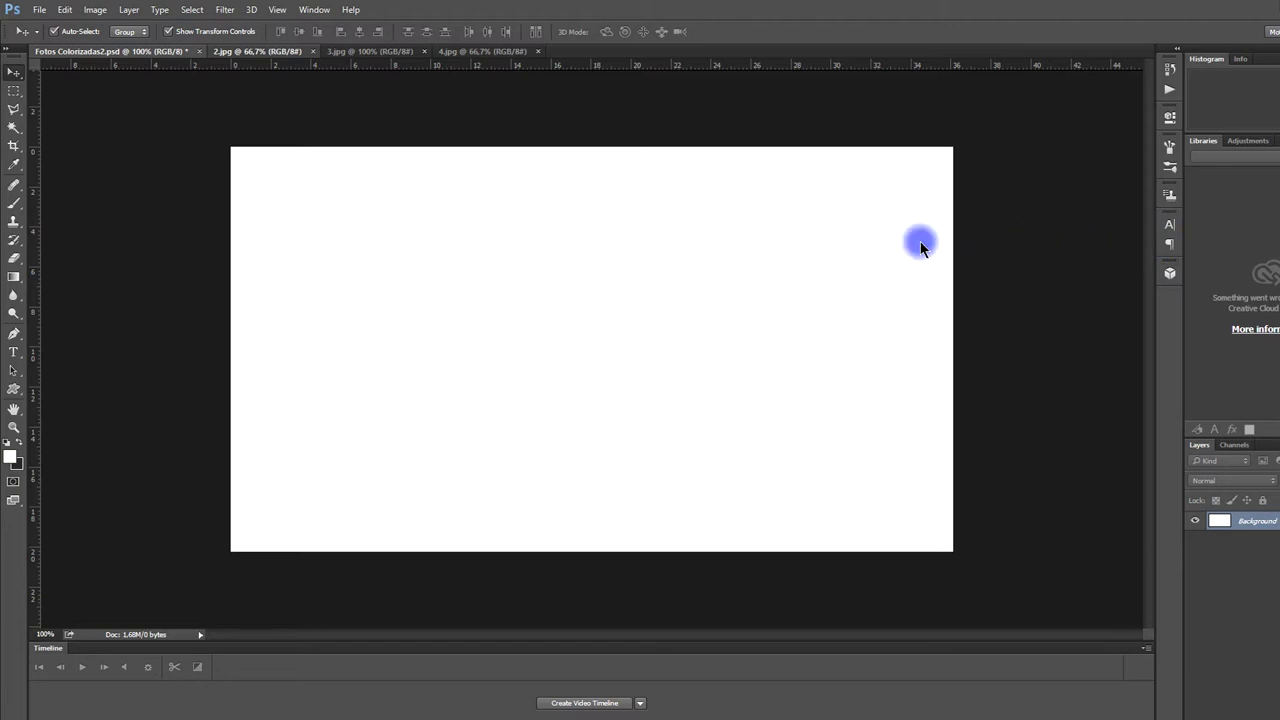
drag(258, 51, 586, 243)
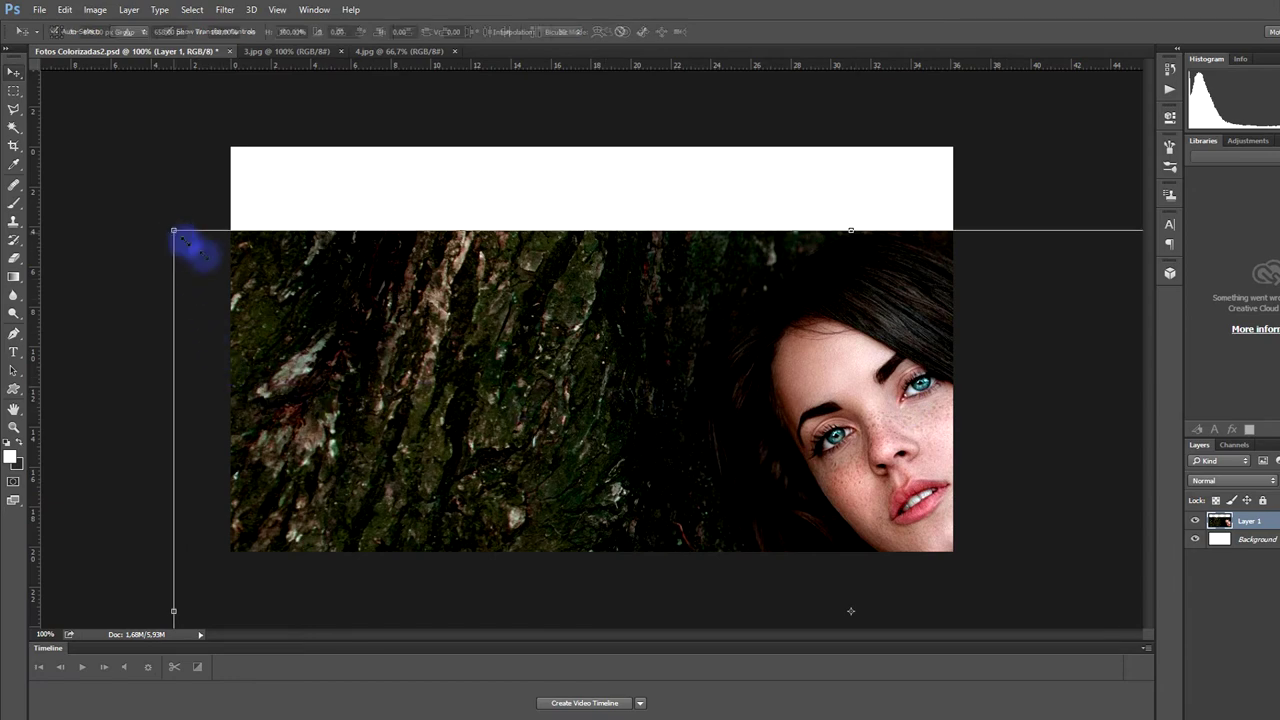
Scale the 2.jpg portrait to about 61%, fit it into the top-left corner, and duplicate its layer
drag(174, 233, 770, 577)
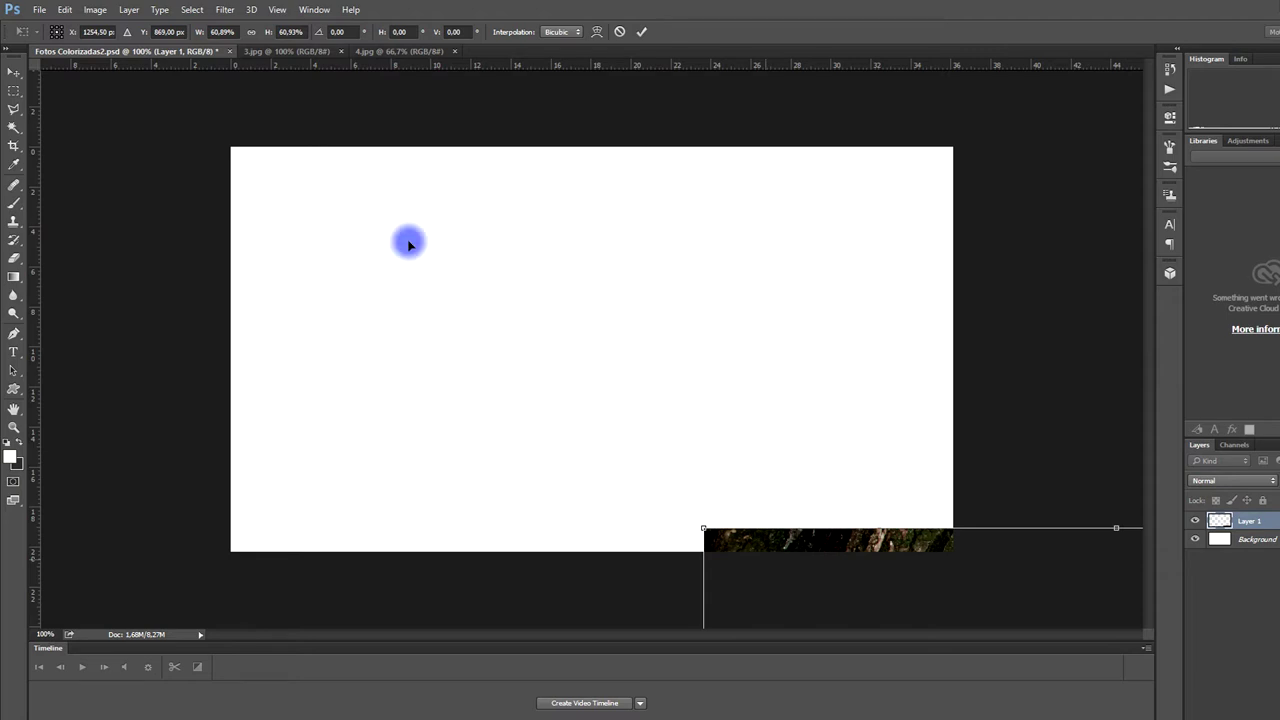
mouse_move(754, 551)
mouse_down()
mouse_move(317, 264)
mouse_move(843, 619)
mouse_move(814, 543)
mouse_move(486, 300)
mouse_move(422, 292)
mouse_move(343, 257)
mouse_move(292, 212)
mouse_up()
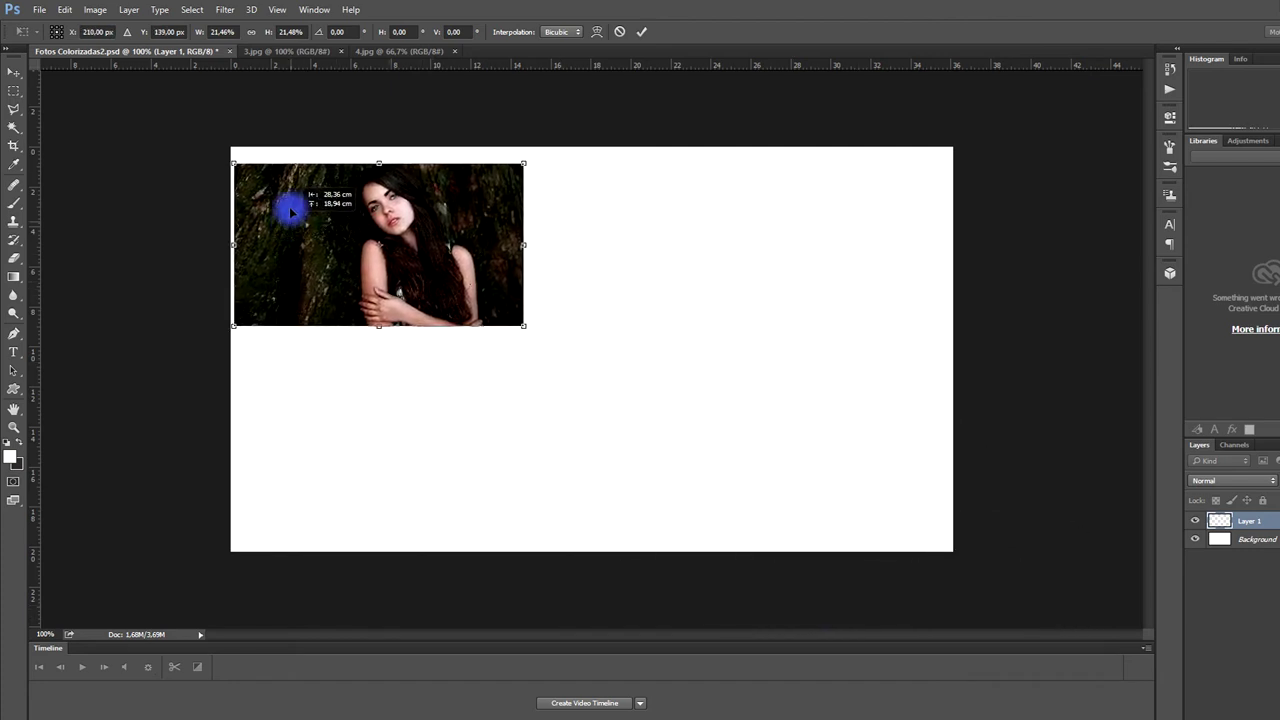
drag(291, 211, 294, 197)
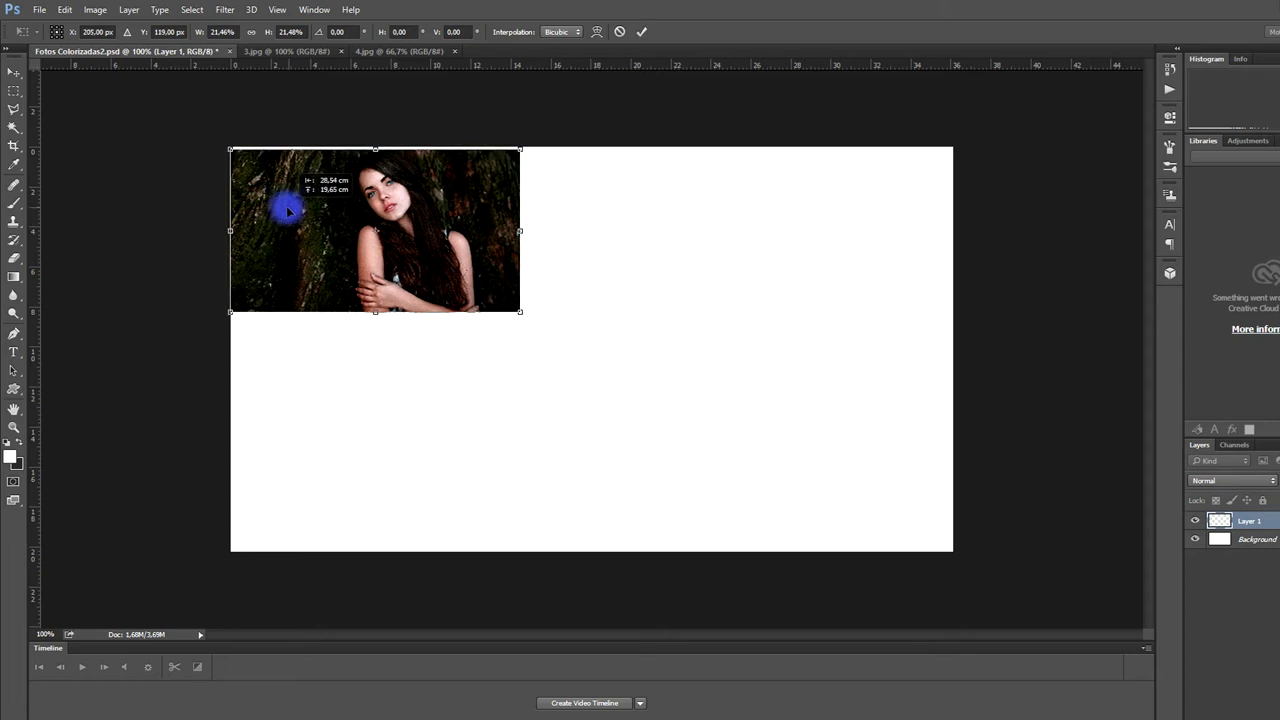
click(641, 37)
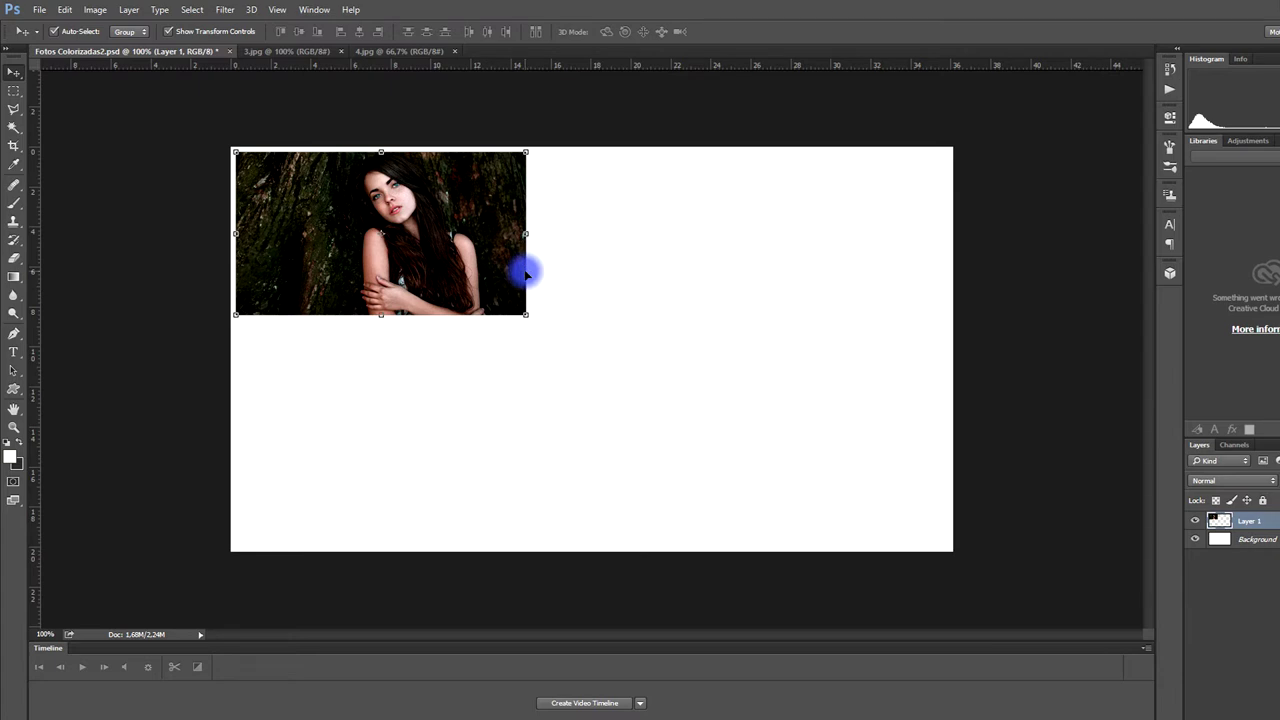
key(ctrl+j)
Move Layer 1 copy into the bottom-right corner and enlarge it
drag(429, 251, 864, 495)
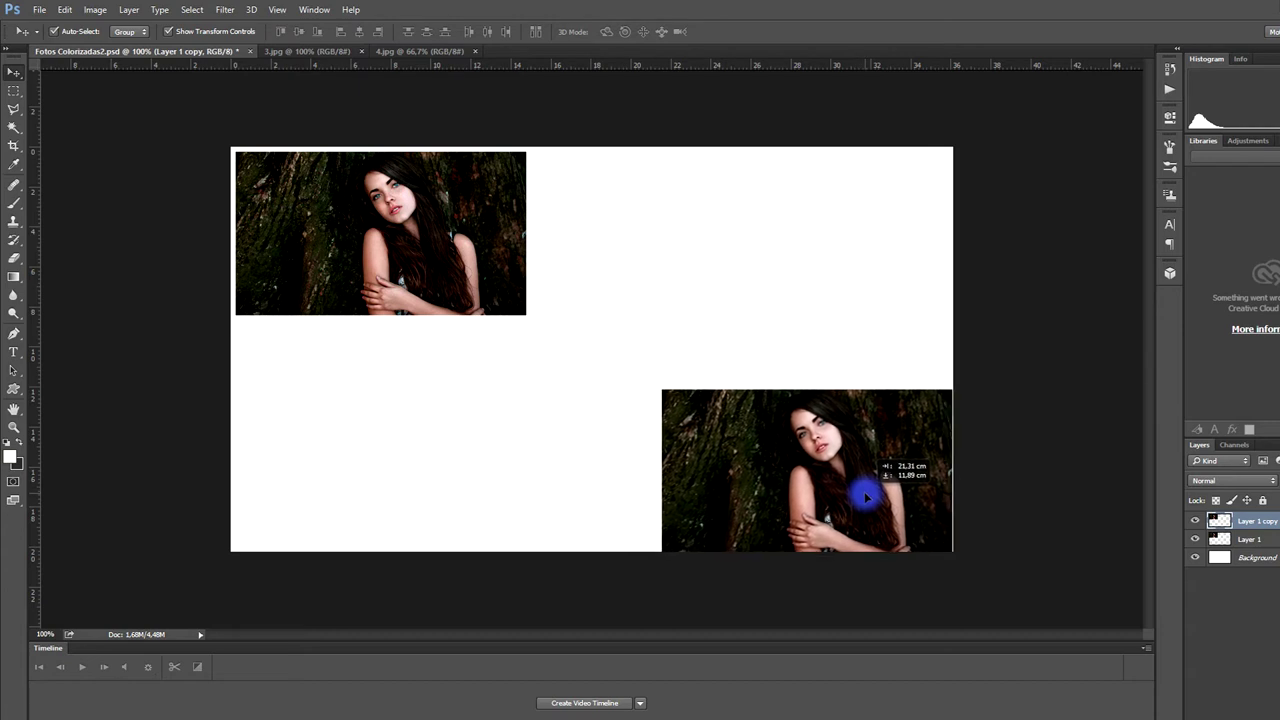
drag(864, 495, 868, 497)
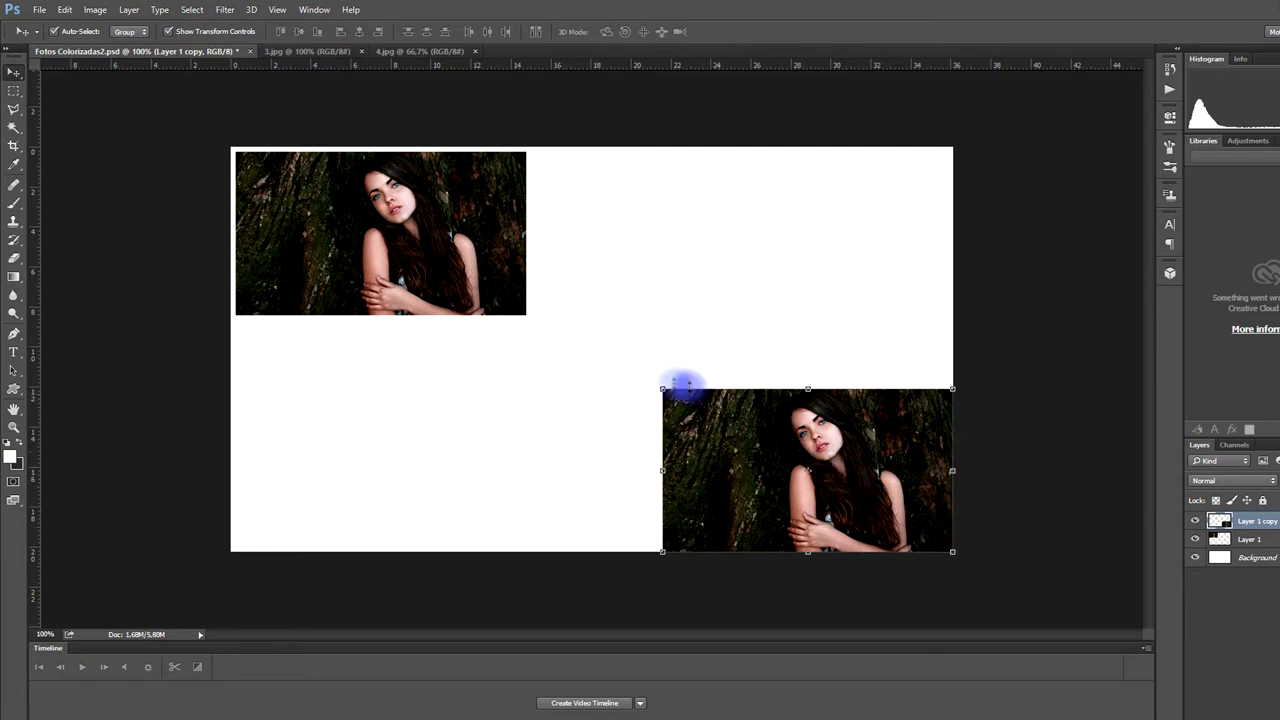
drag(662, 388, 610, 359)
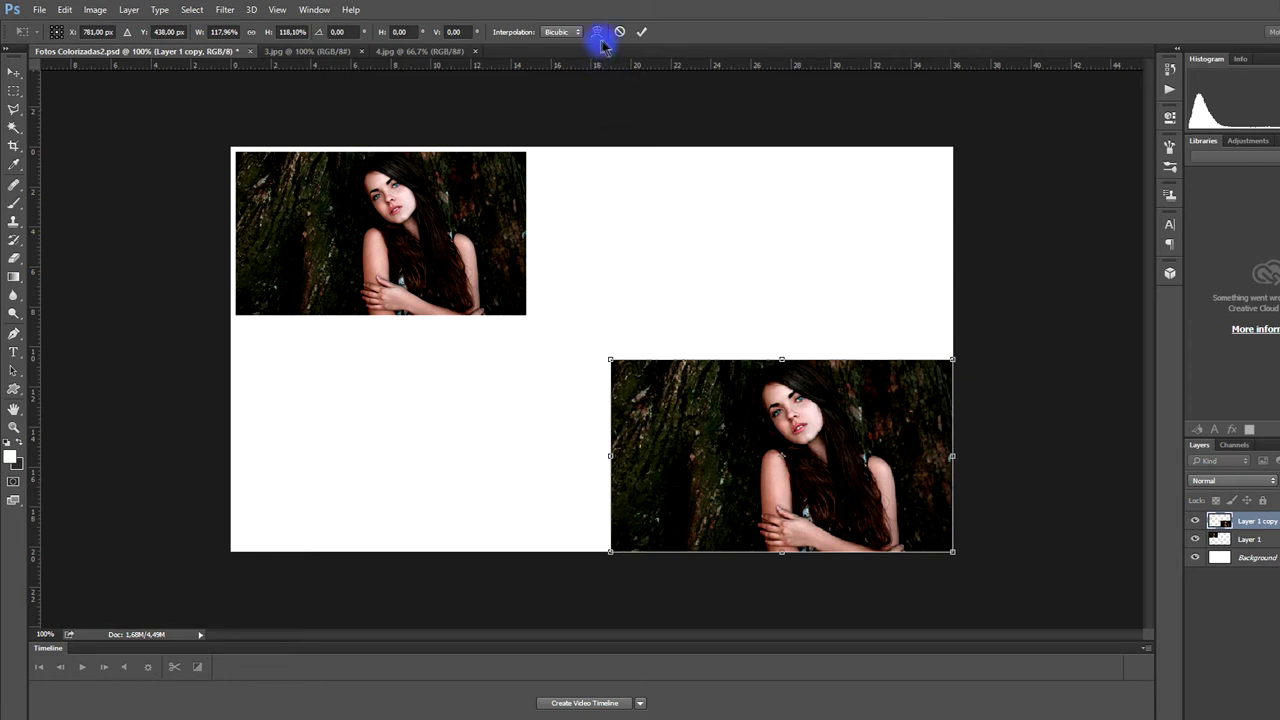
click(643, 32)
Enlarge the top-left portrait to about 128% and resize the lower one to meet it
click(508, 280)
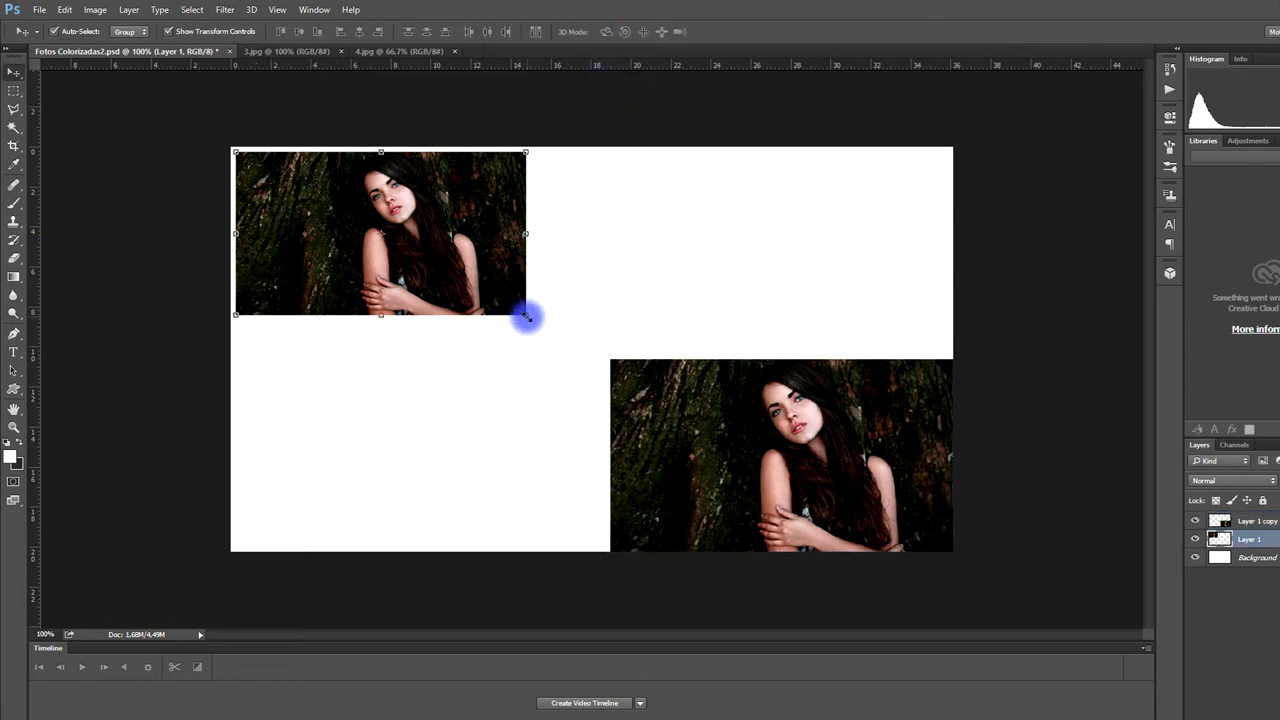
mouse_move(530, 318)
mouse_down()
mouse_move(578, 343)
mouse_move(527, 315)
mouse_up()
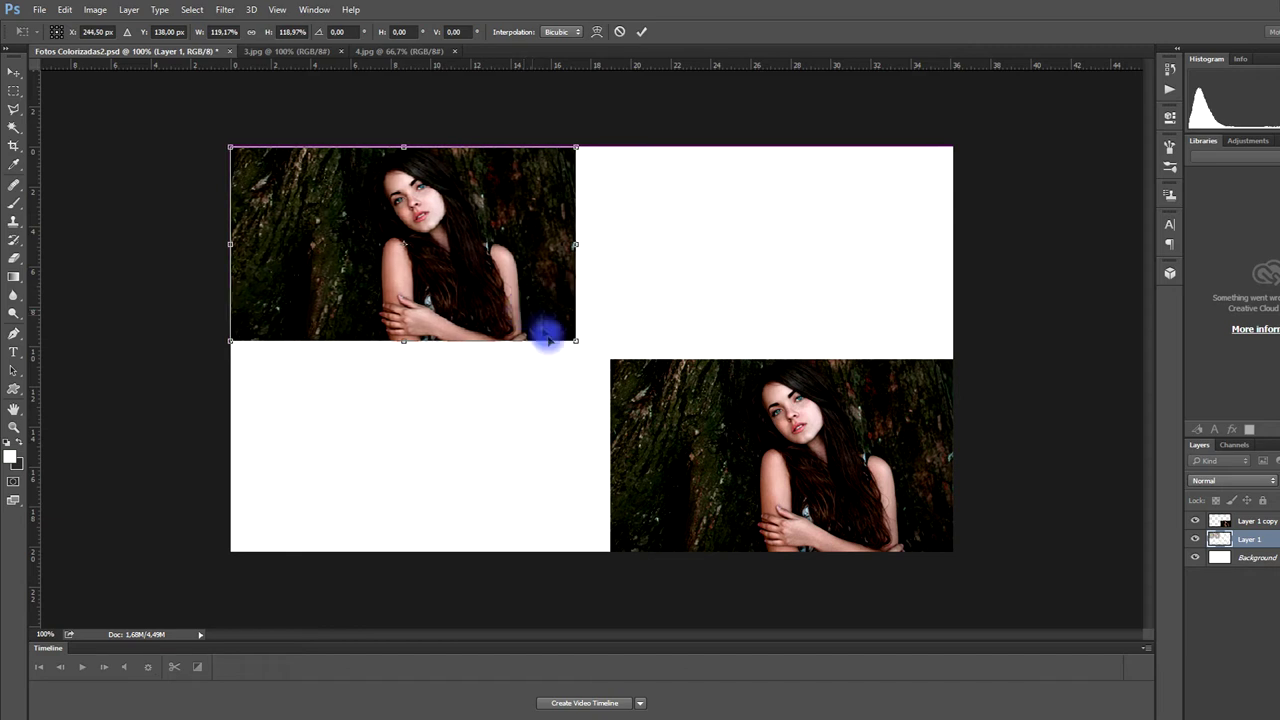
drag(589, 353, 613, 365)
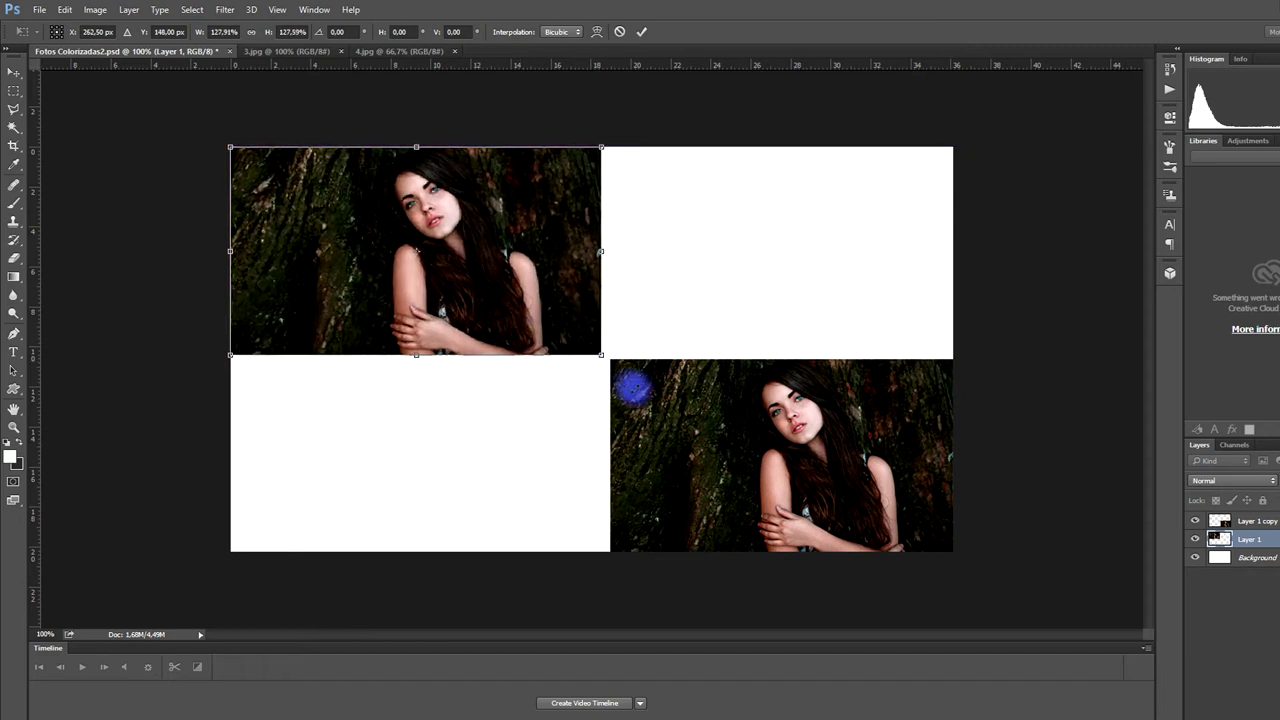
click(641, 31)
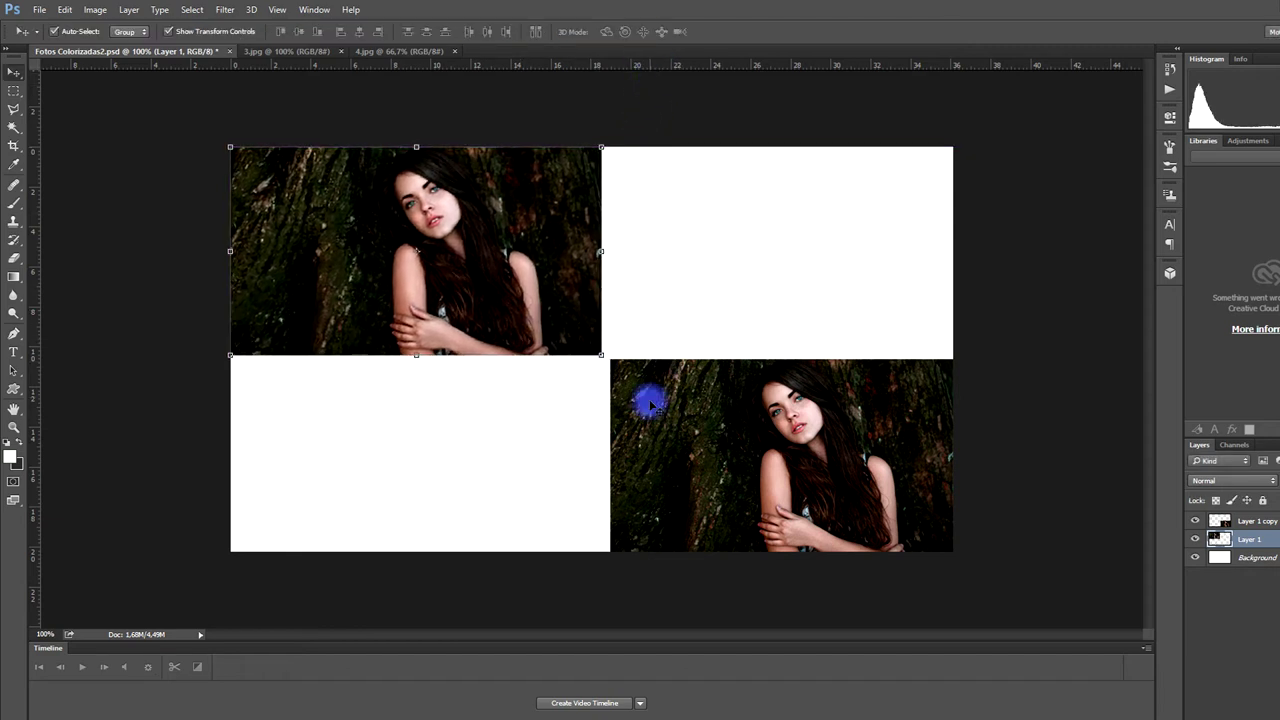
click(628, 375)
drag(610, 358, 602, 354)
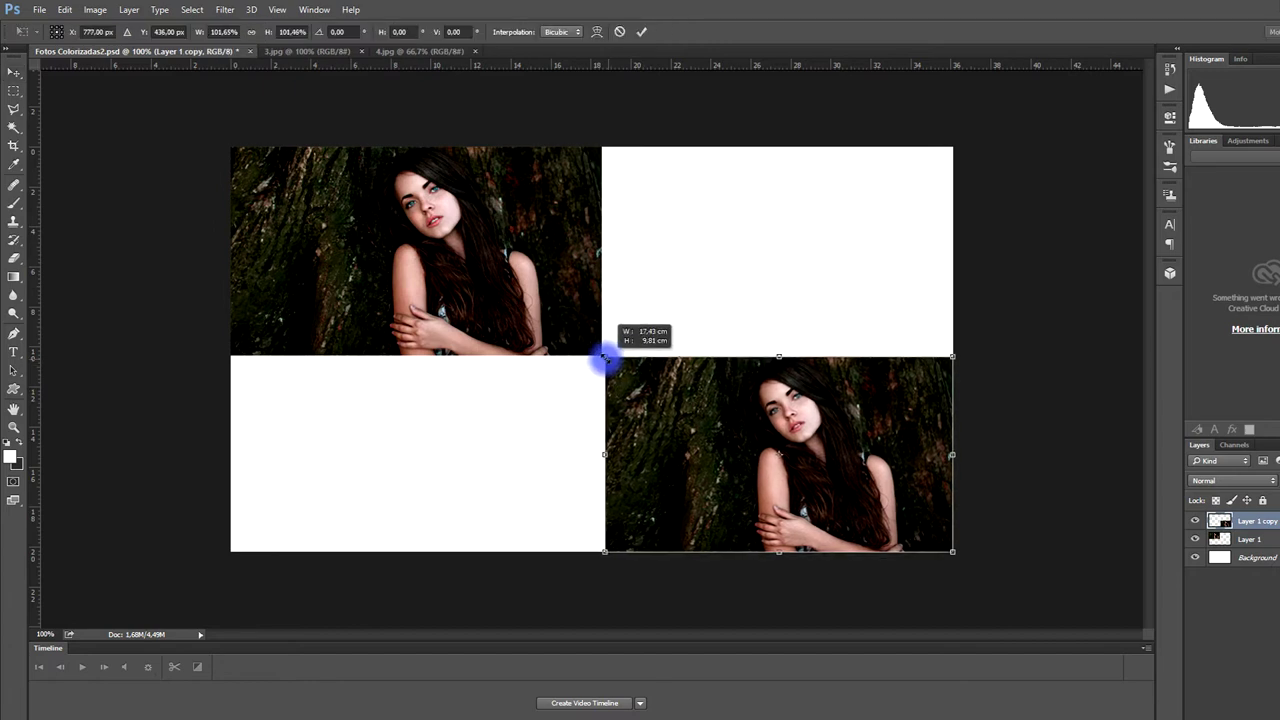
click(647, 33)
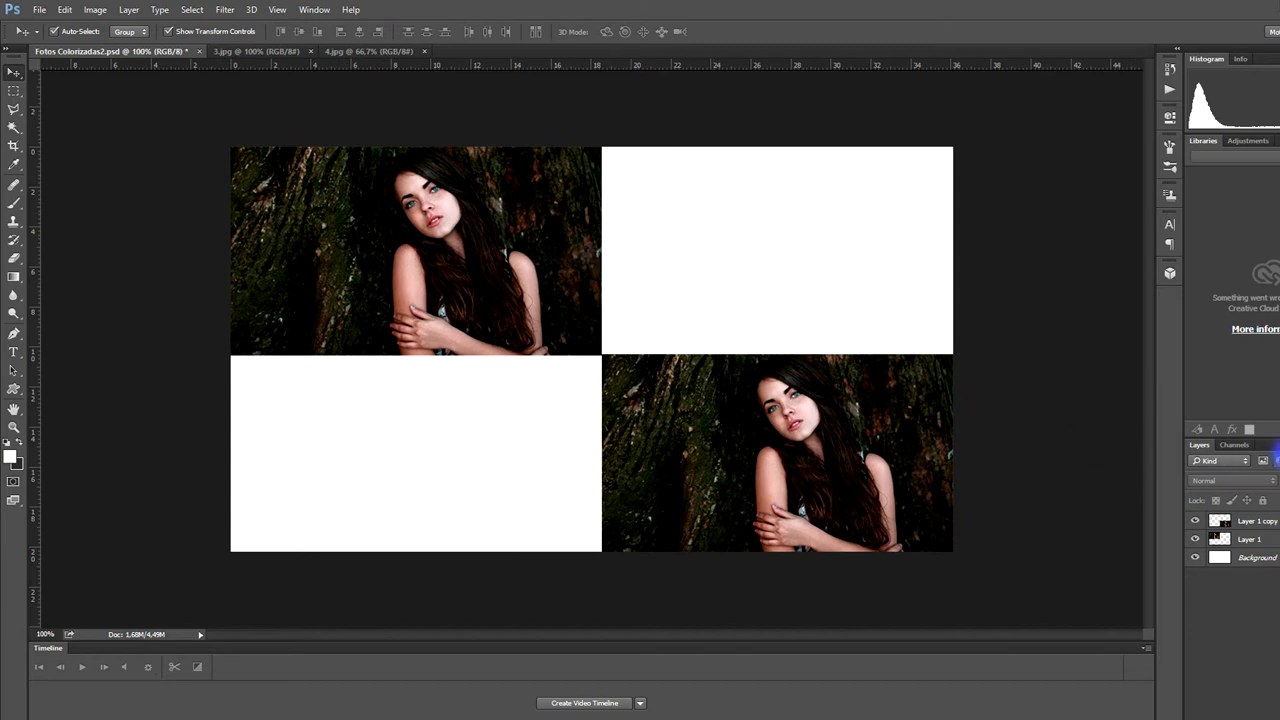
click(1268, 540)
Set the top-left photo's Layer 1 blend mode to Luminosity so it turns black-and-white
click(1266, 480)
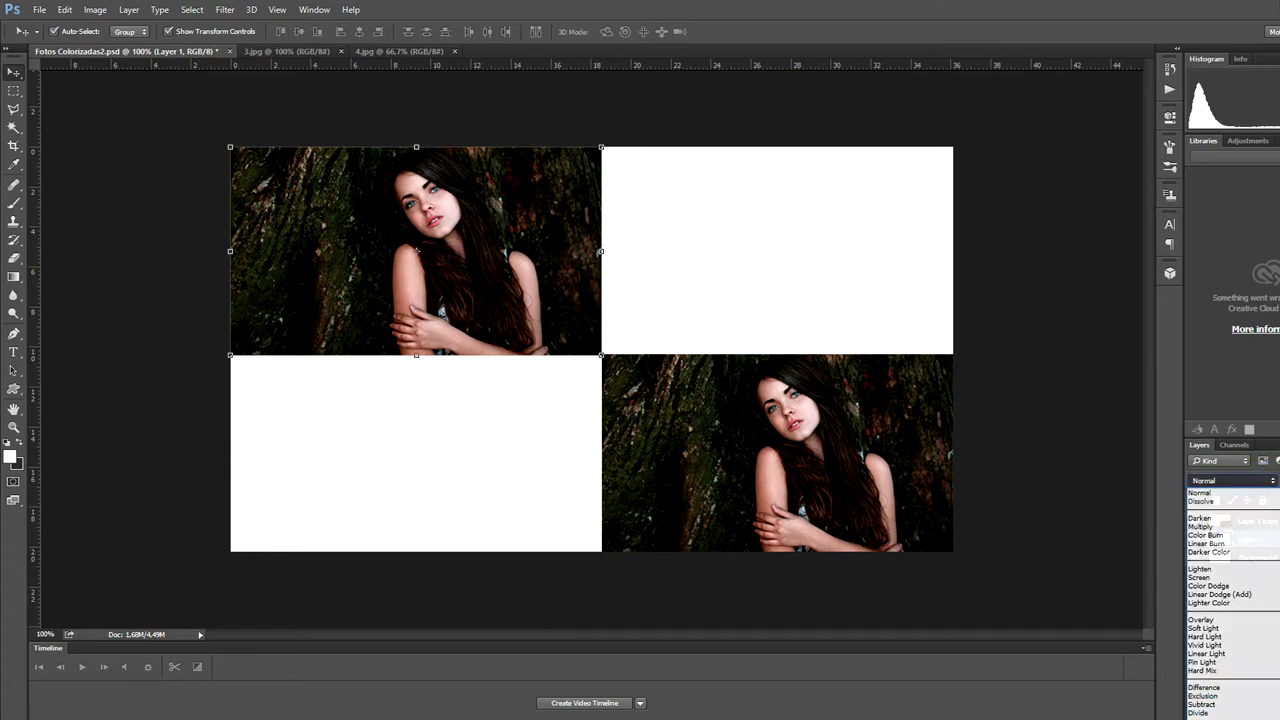
click(1205, 712)
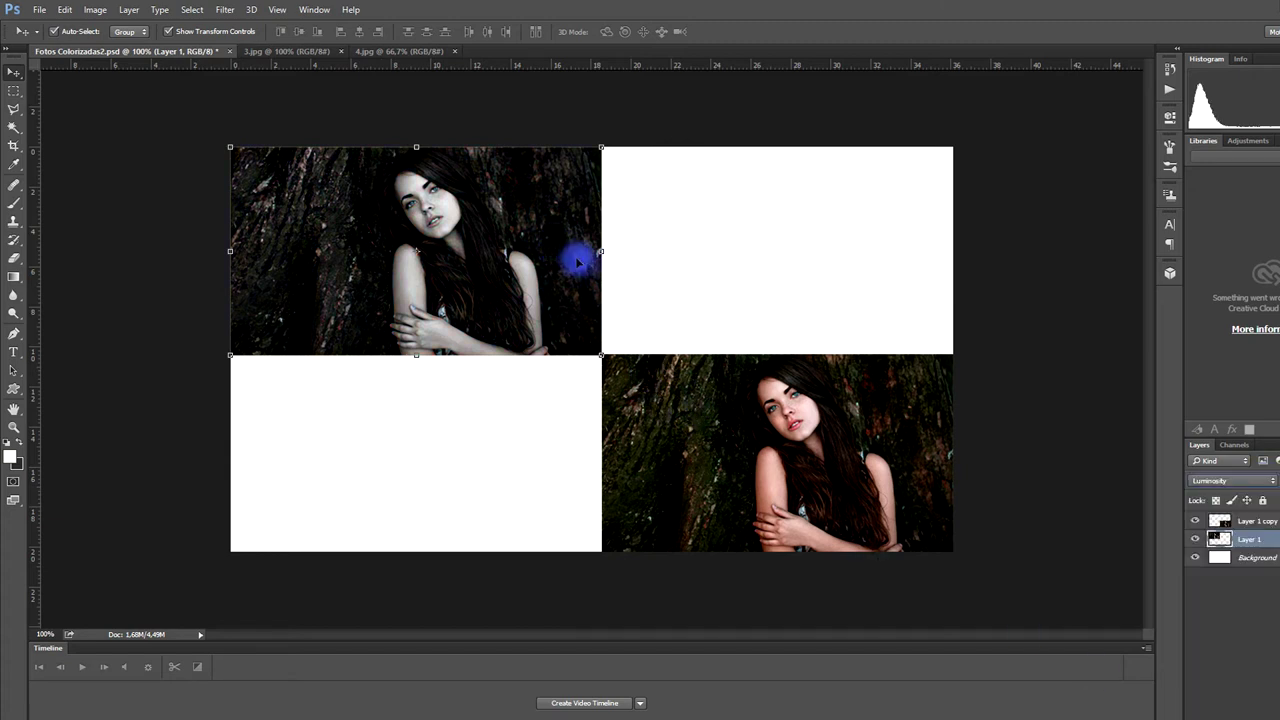
click(785, 243)
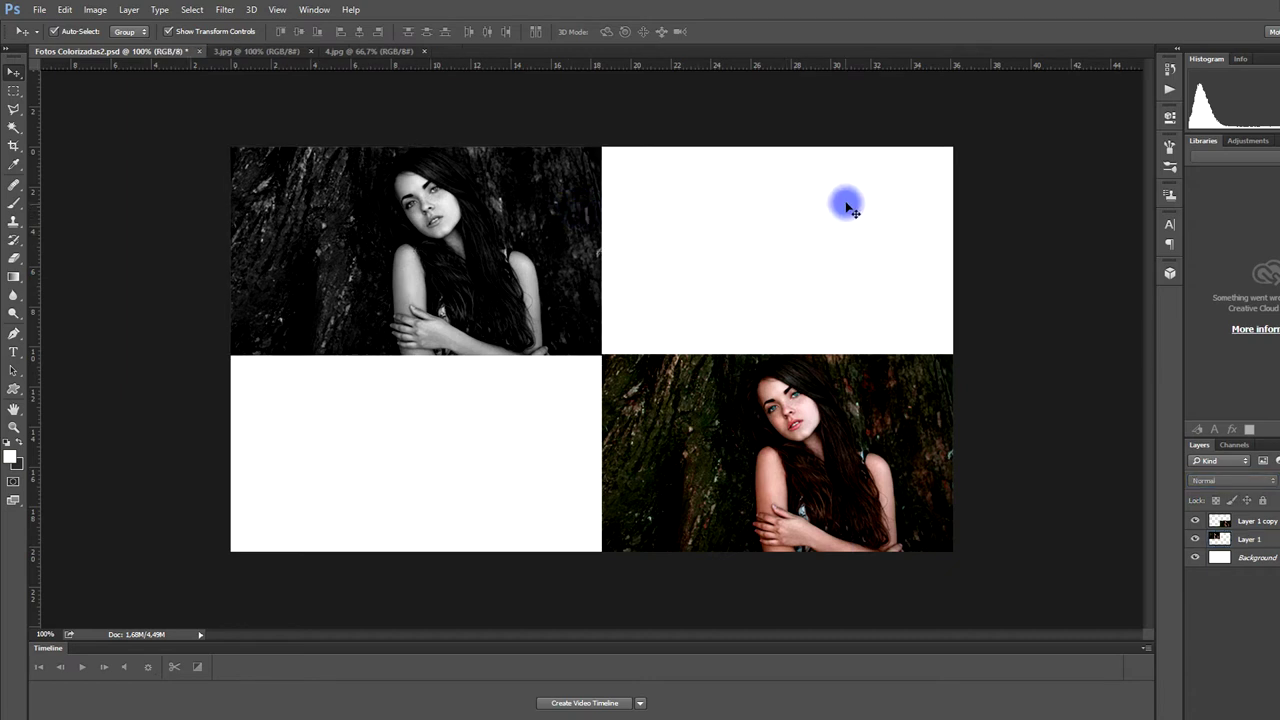
Look over the 4.jpg and 3.jpg source photos, then return to the collage document
click(354, 52)
click(284, 52)
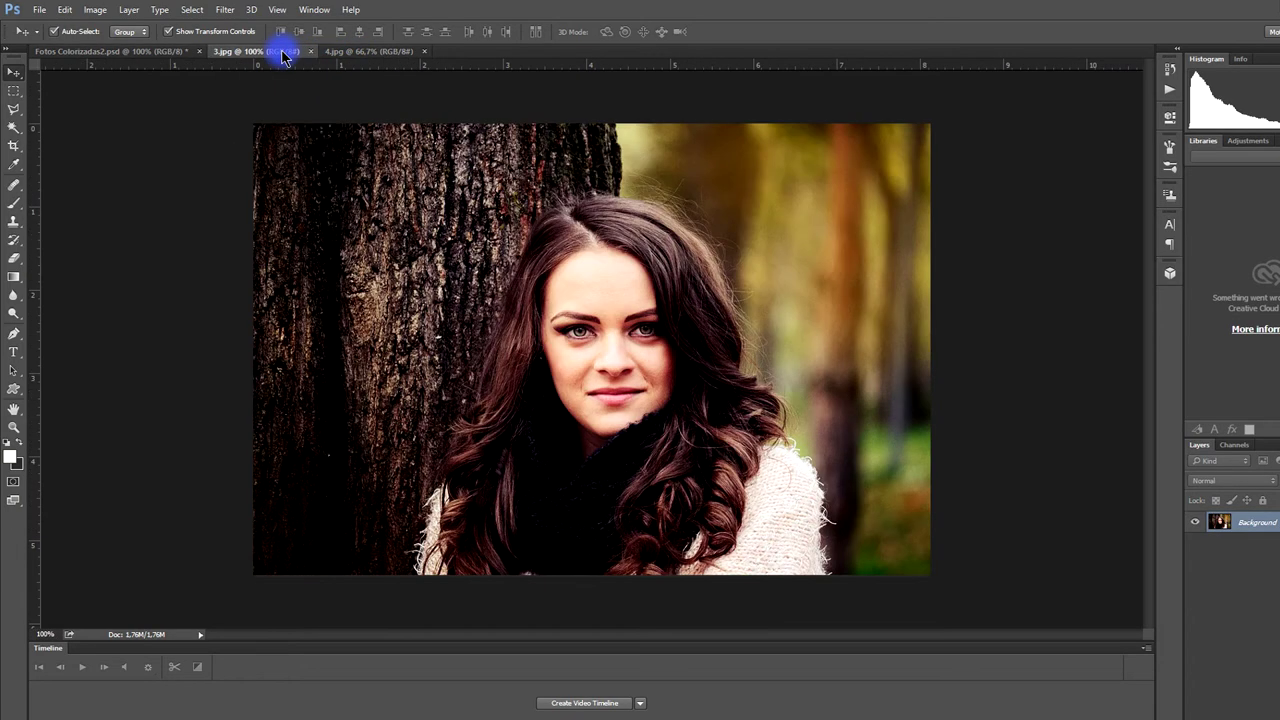
click(158, 55)
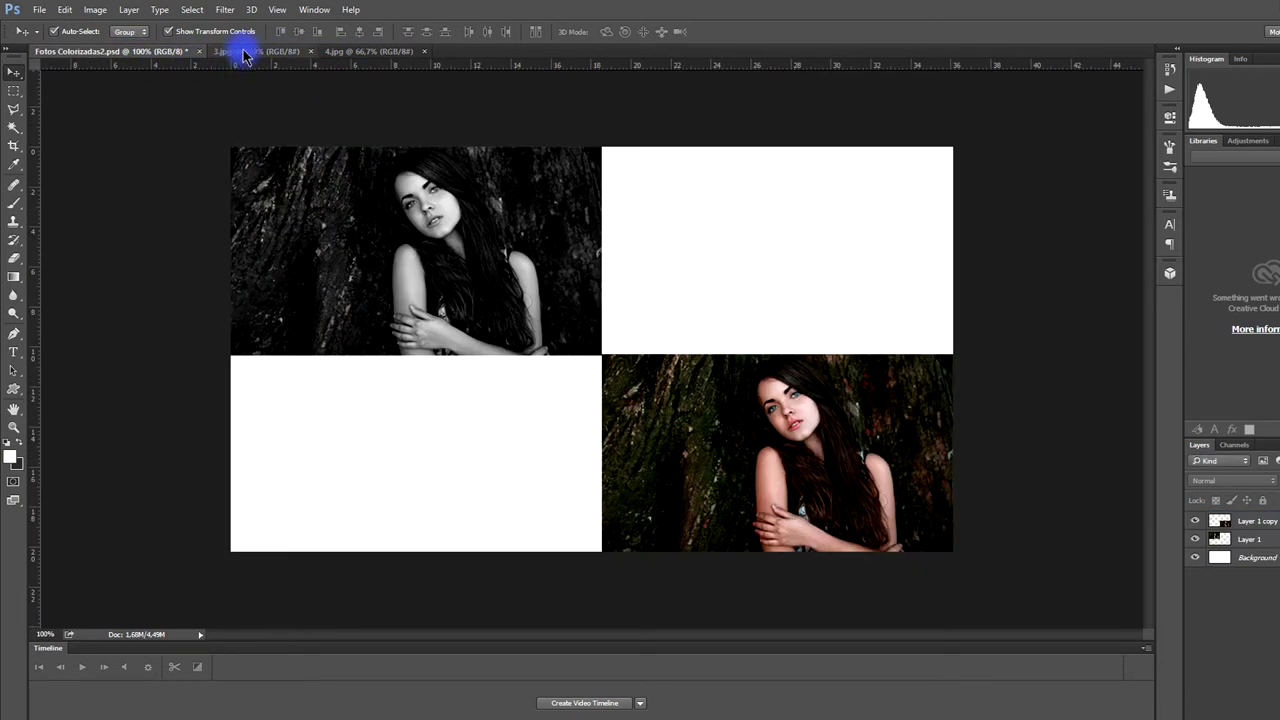
Bring 3.jpg into the collage and scale it to about 46% in the top-right quarter
drag(250, 51, 668, 232)
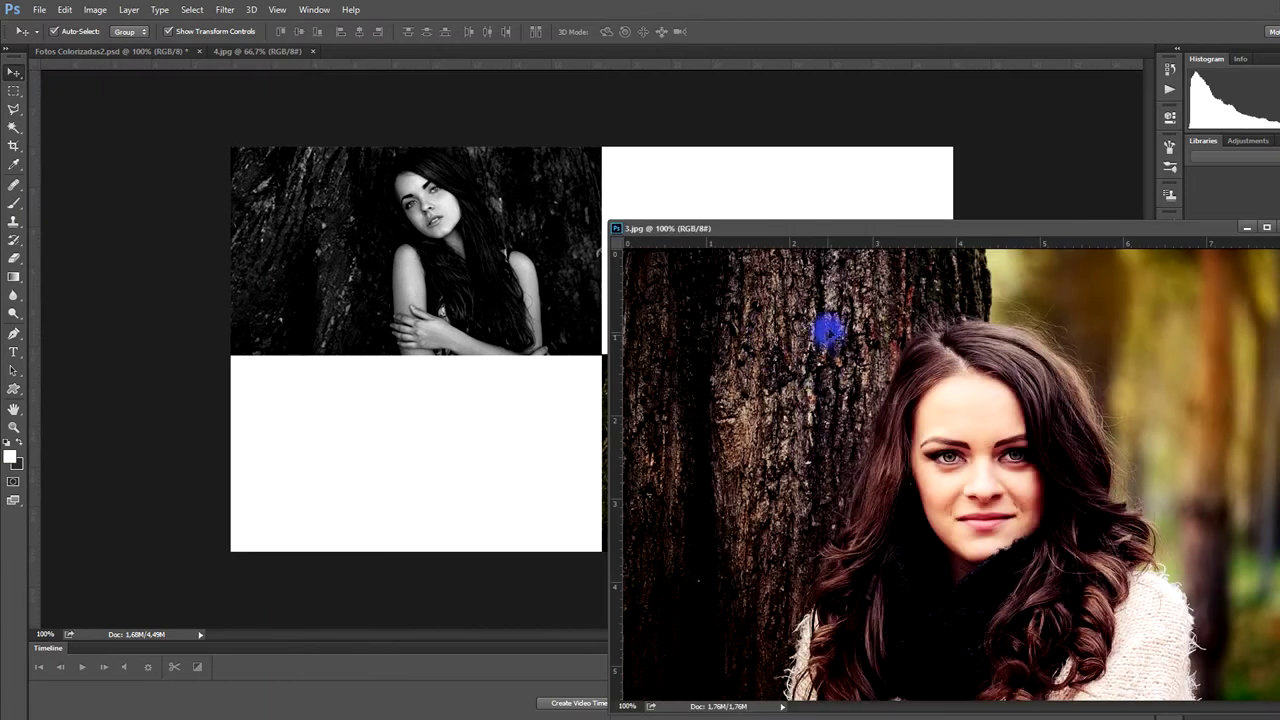
drag(828, 335, 418, 350)
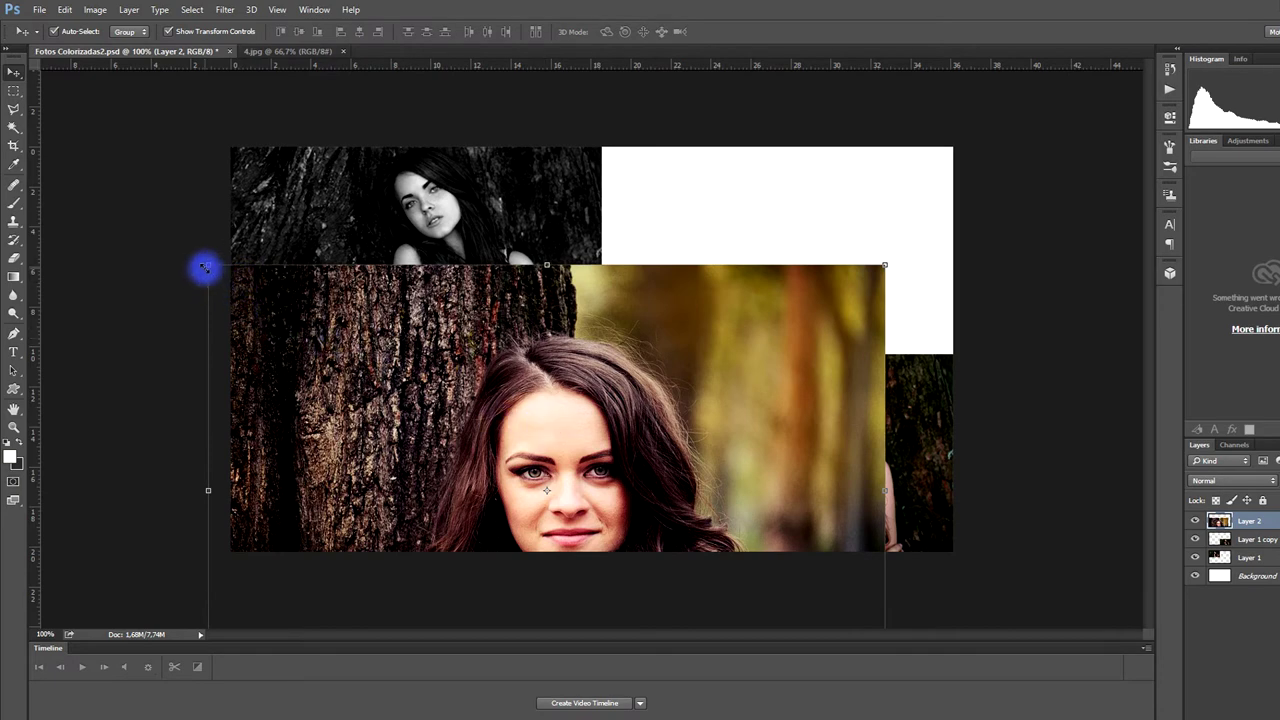
mouse_move(207, 265)
mouse_down()
mouse_move(678, 462)
mouse_move(645, 192)
mouse_up()
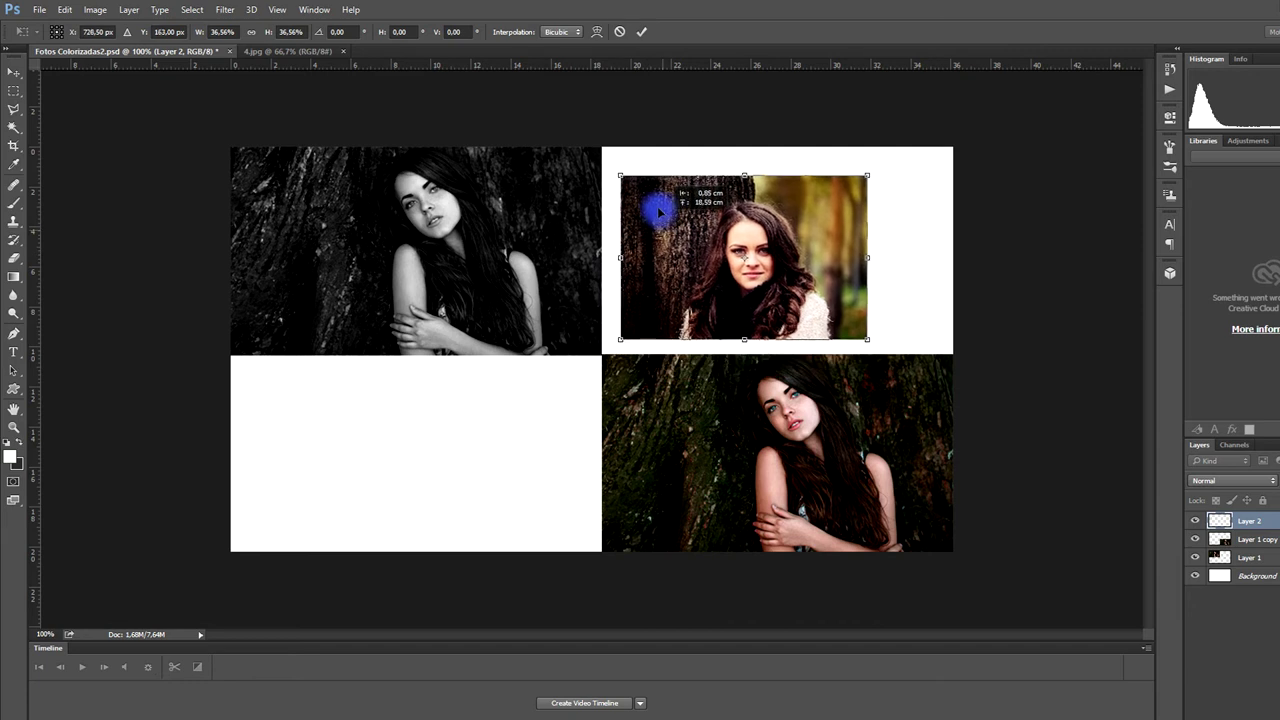
drag(645, 192, 645, 194)
drag(857, 316, 920, 355)
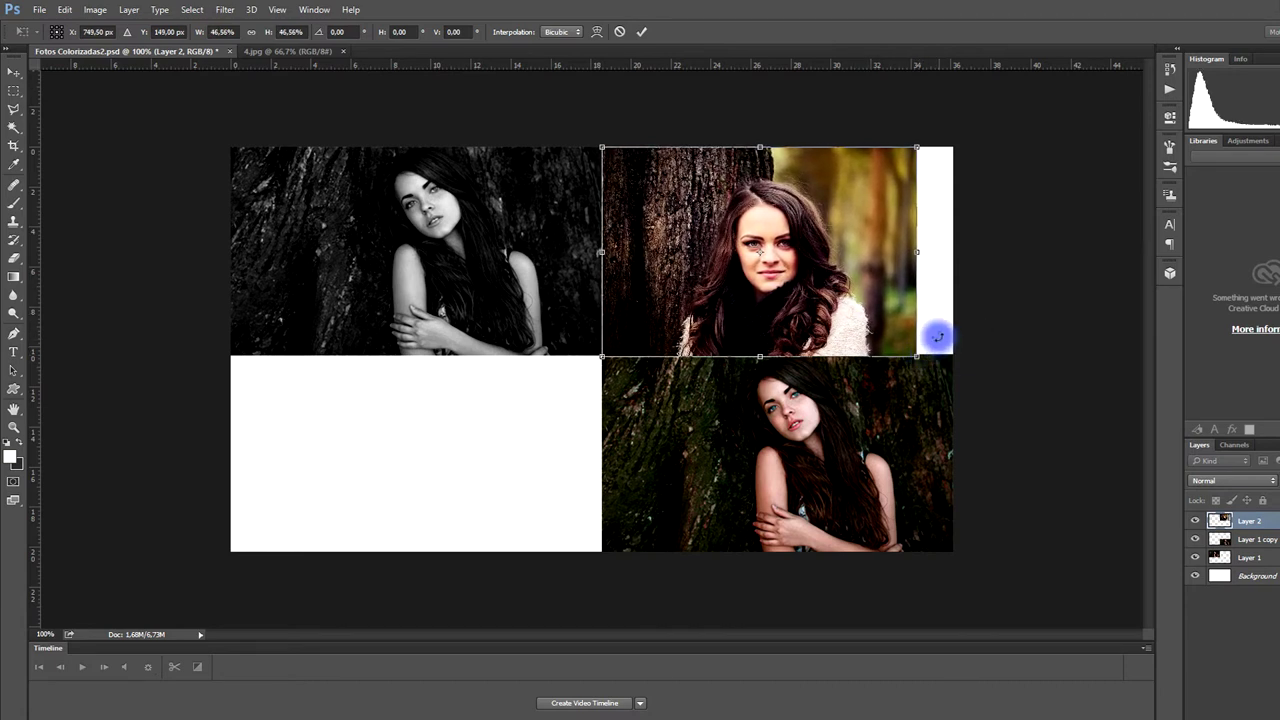
click(646, 35)
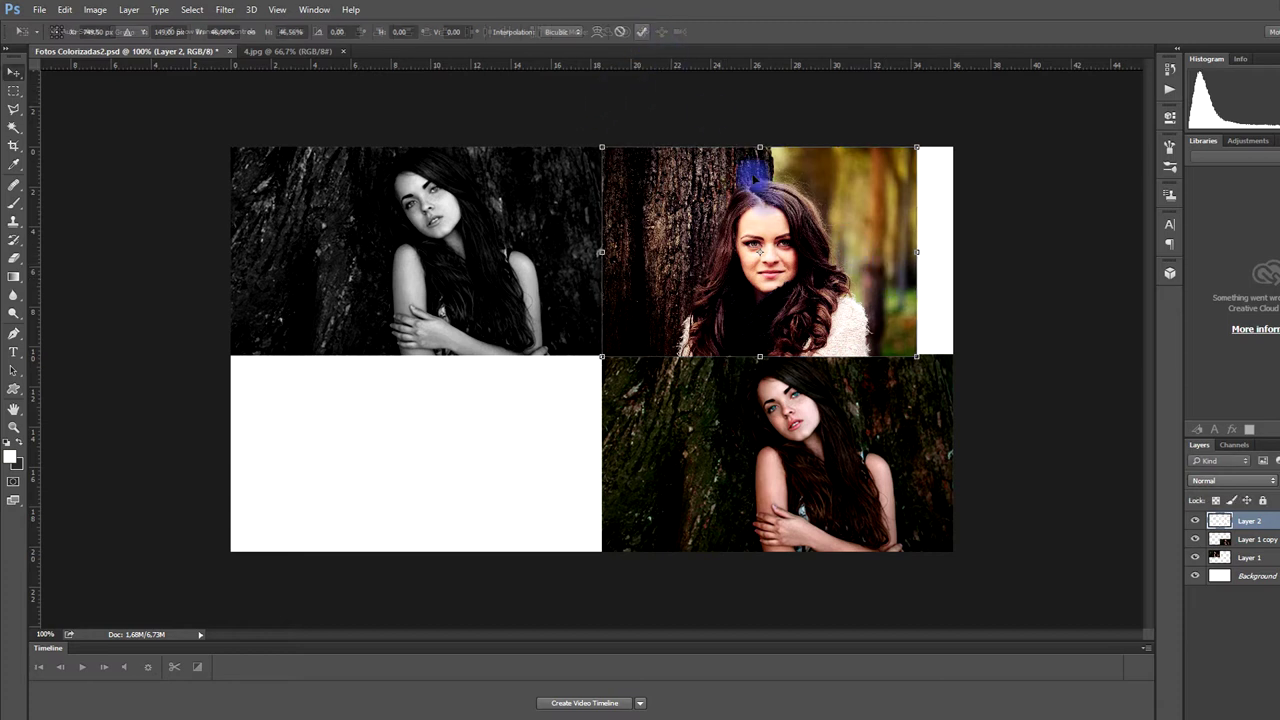
Slide the smiling-woman photo flush to the right edge and duplicate it as Layer 2 copy
mouse_move(720, 240)
mouse_down()
mouse_move(757, 228)
mouse_move(748, 246)
mouse_move(759, 246)
mouse_up()
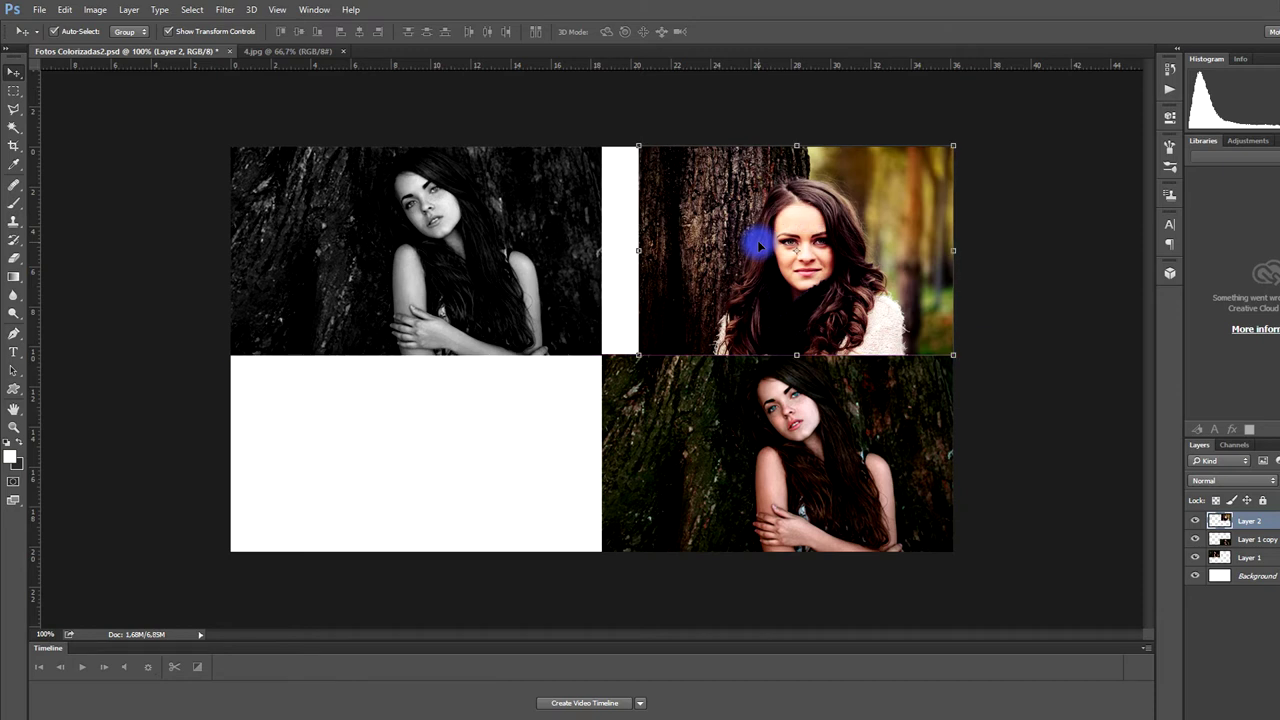
drag(757, 245, 750, 243)
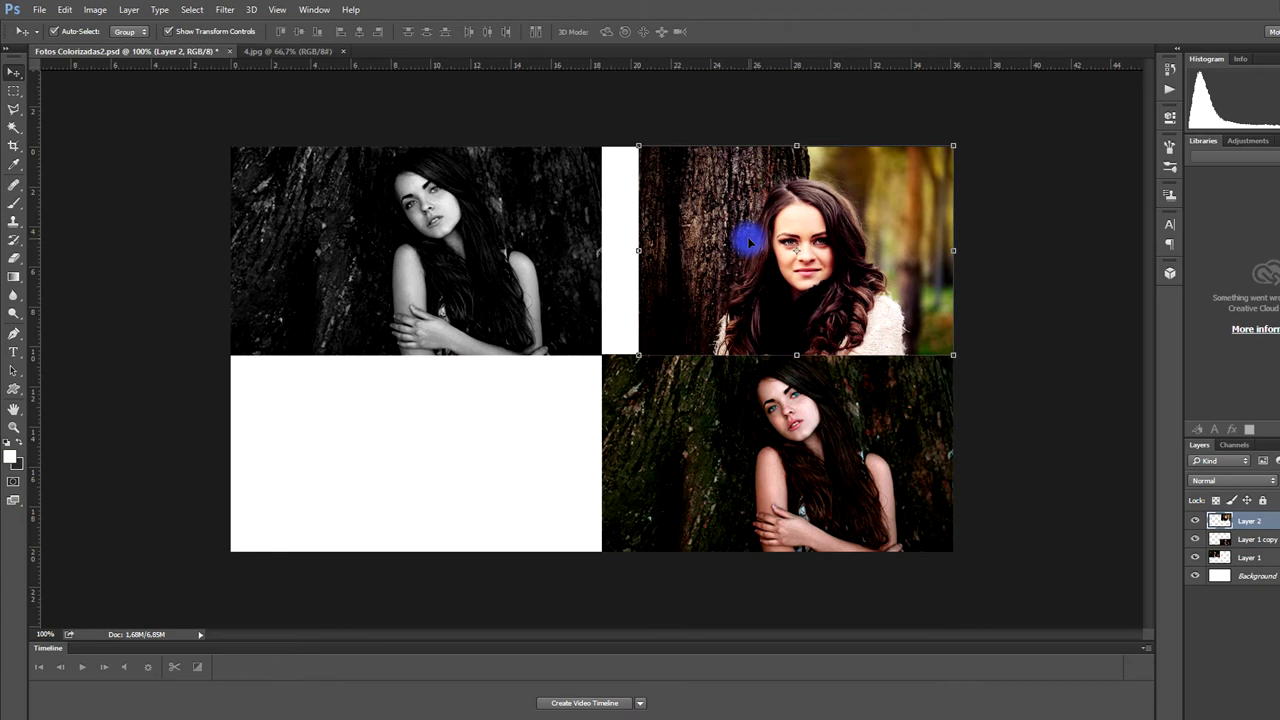
key(ctrl+j)
Move Layer 2 copy into the bottom-left quarter and nudge it into line with the left edge
drag(770, 232, 366, 429)
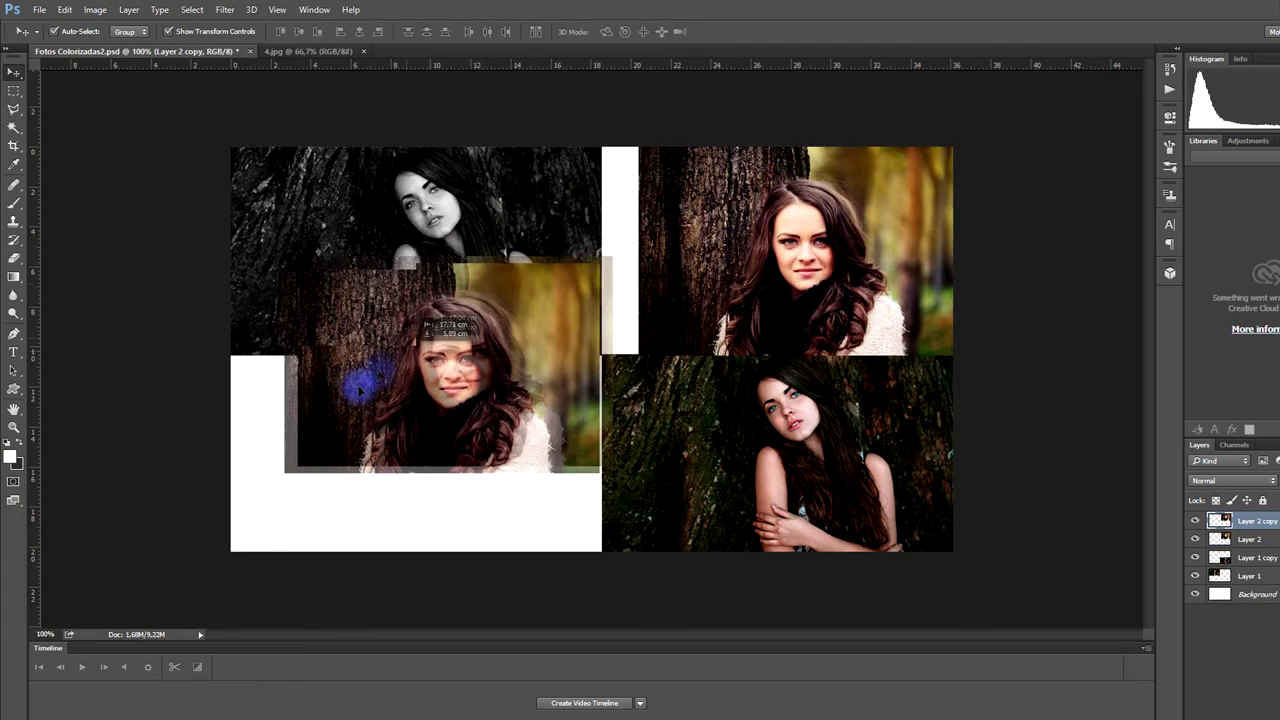
drag(366, 427, 362, 429)
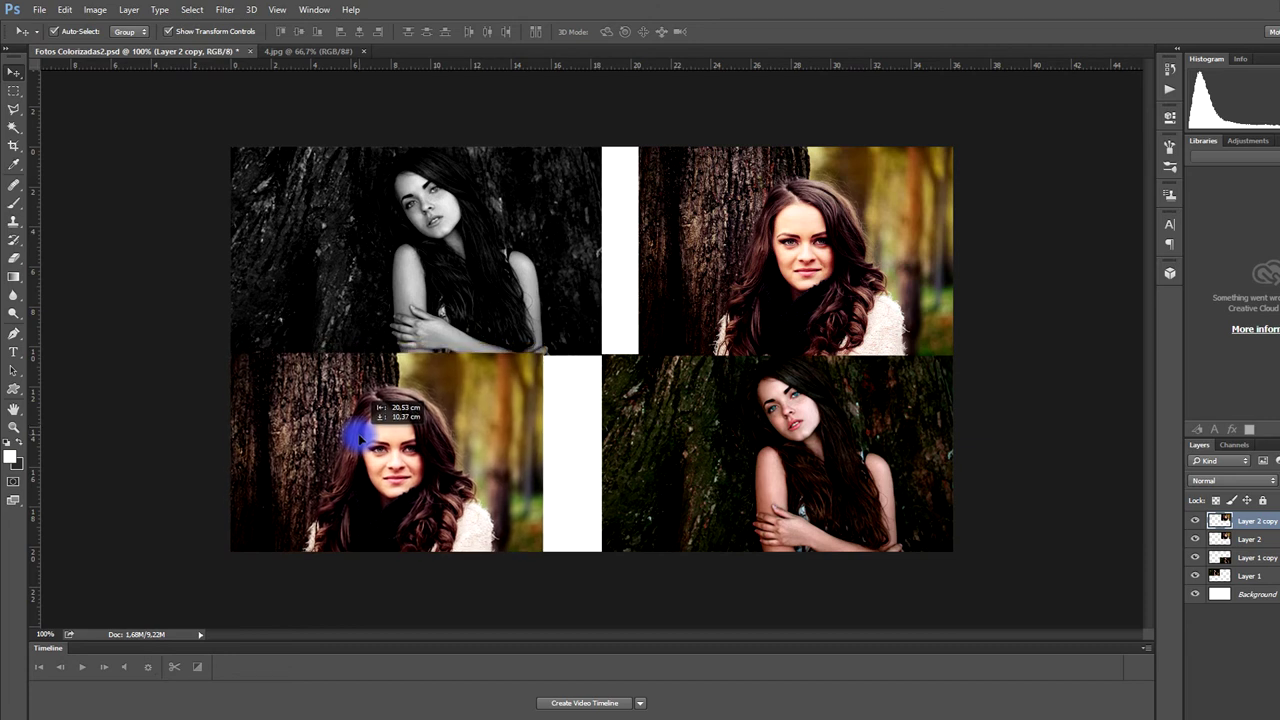
drag(364, 430, 363, 439)
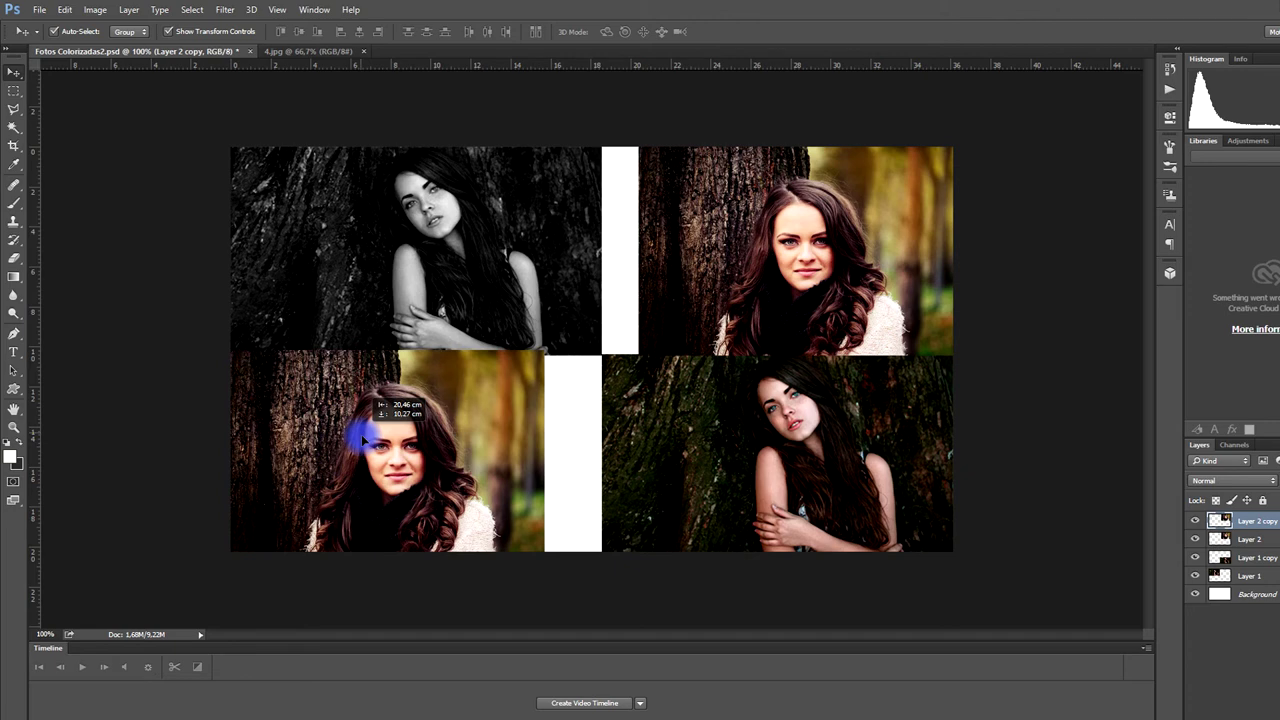
drag(364, 438, 363, 442)
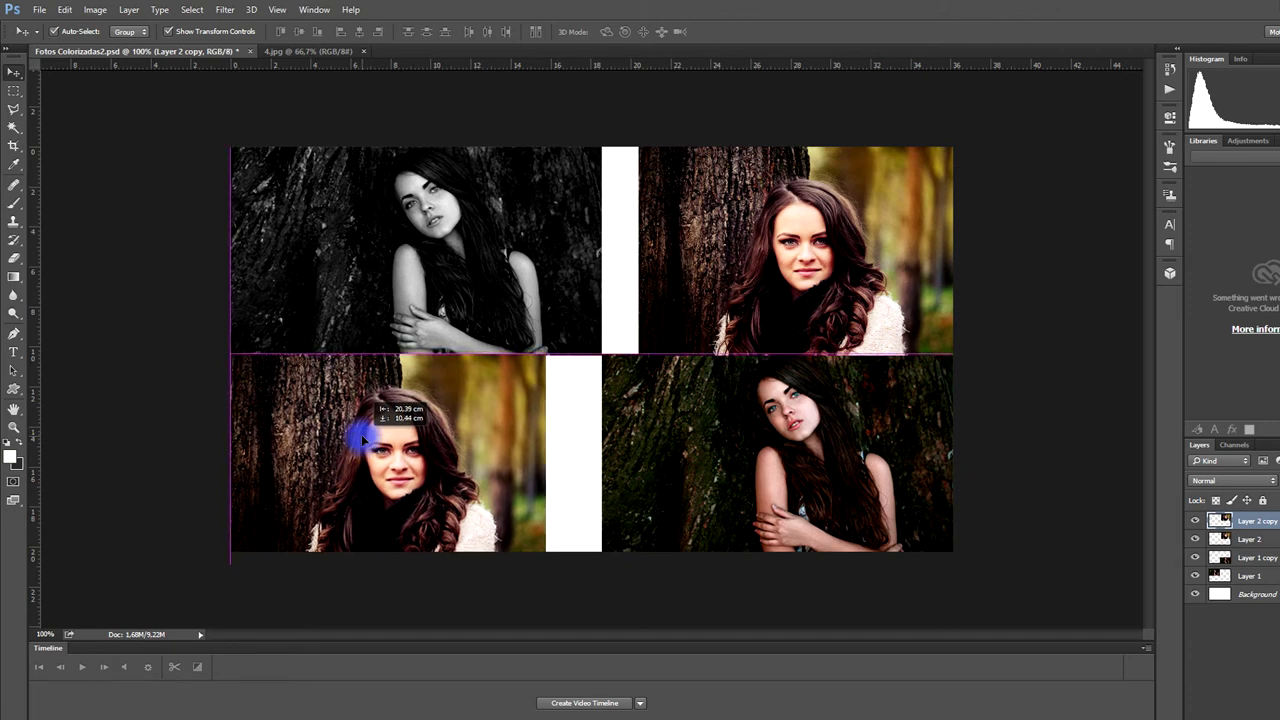
drag(362, 439, 362, 441)
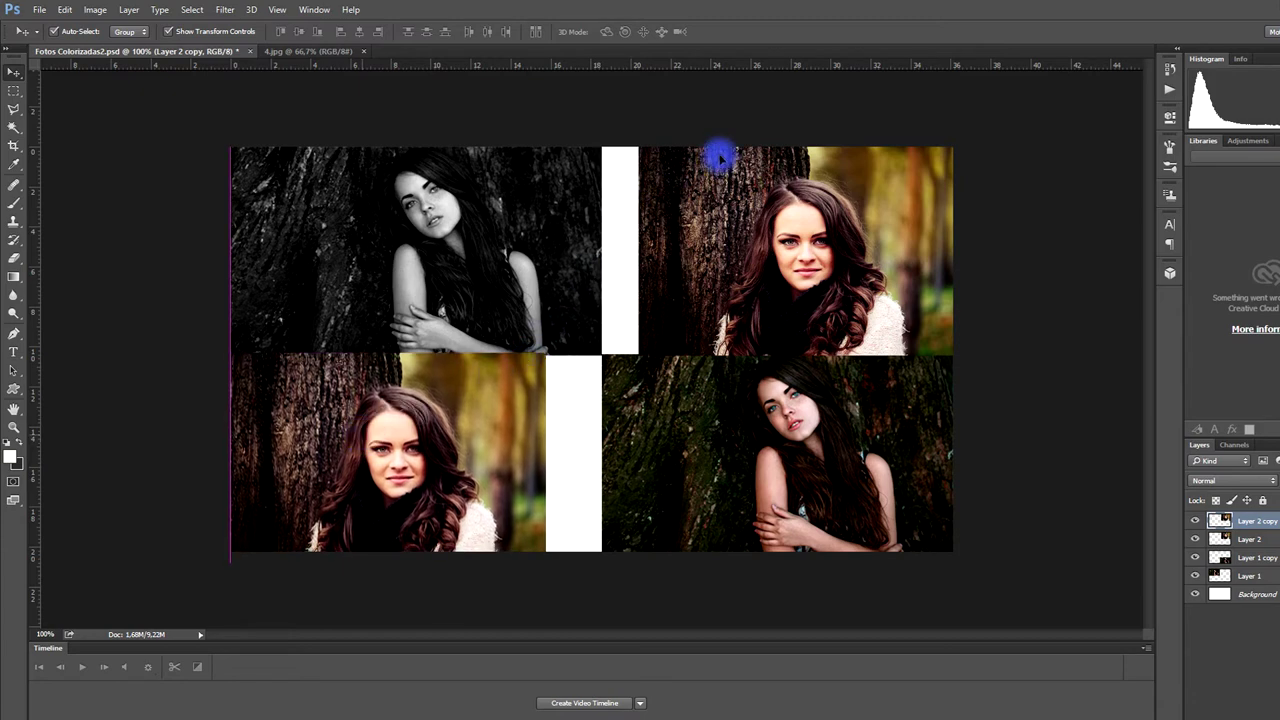
key(Right)
key(Right)
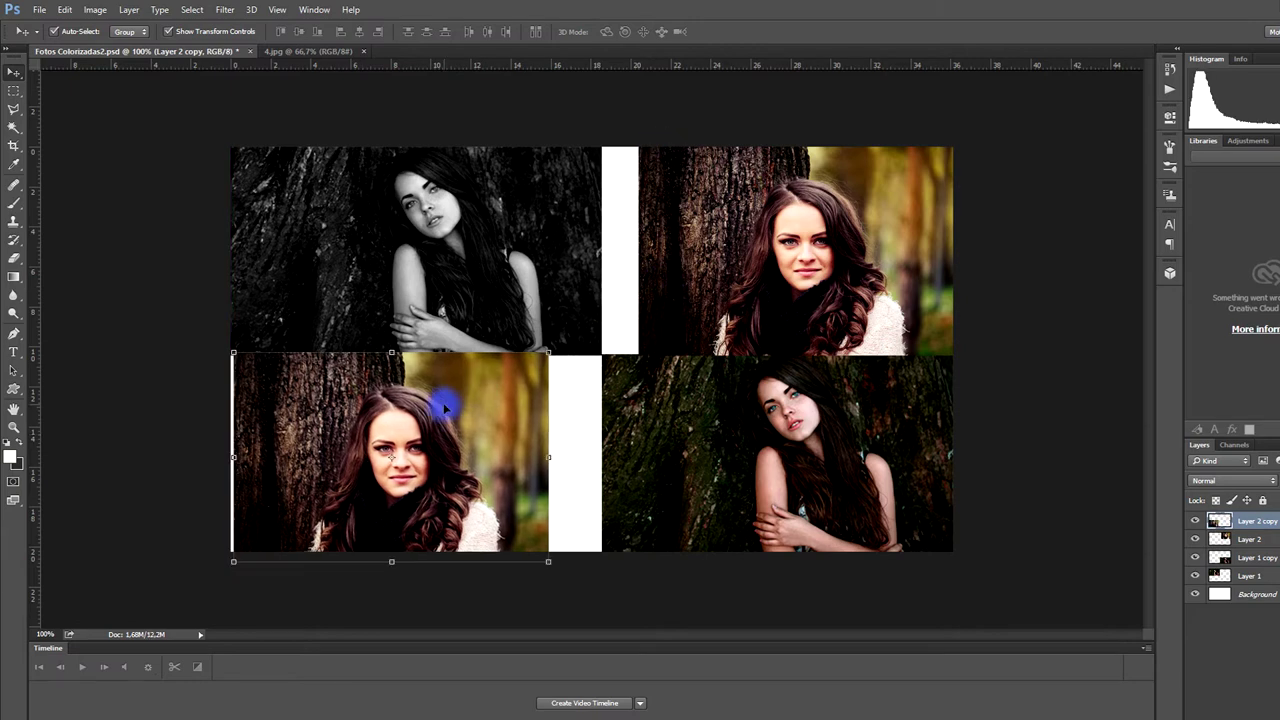
key(Left)
key(Left)
key(Left)
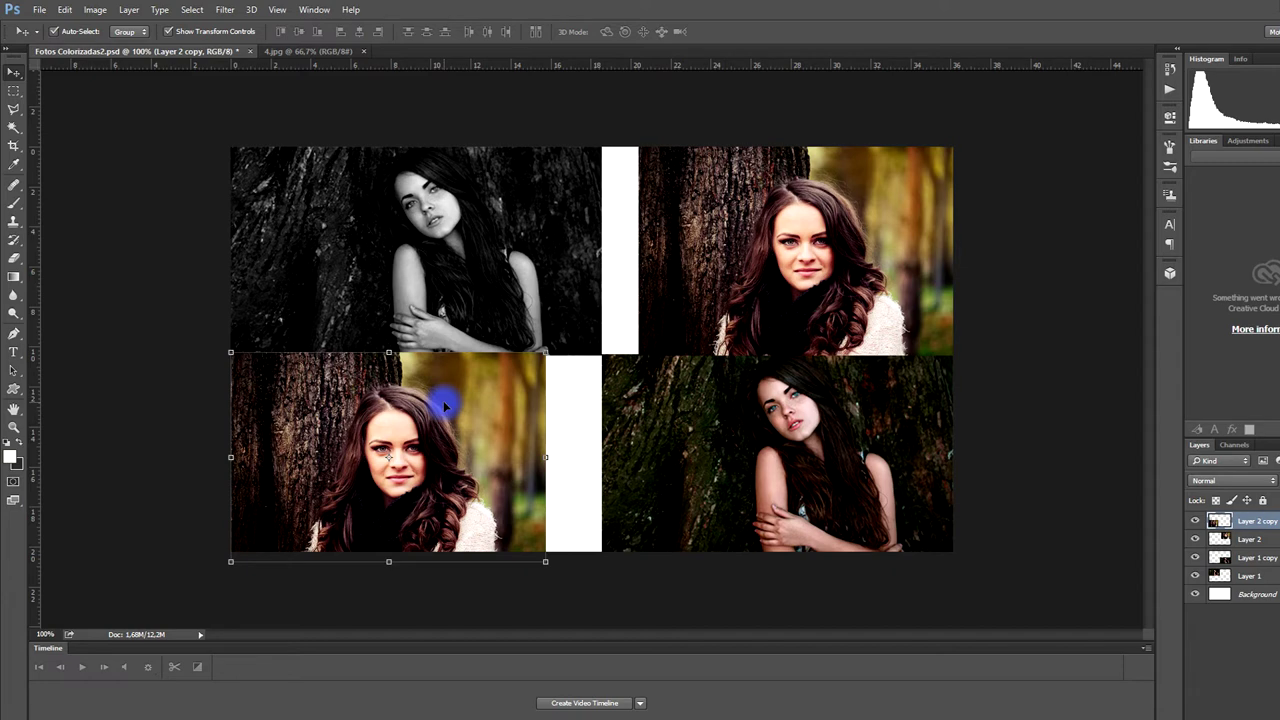
click(741, 302)
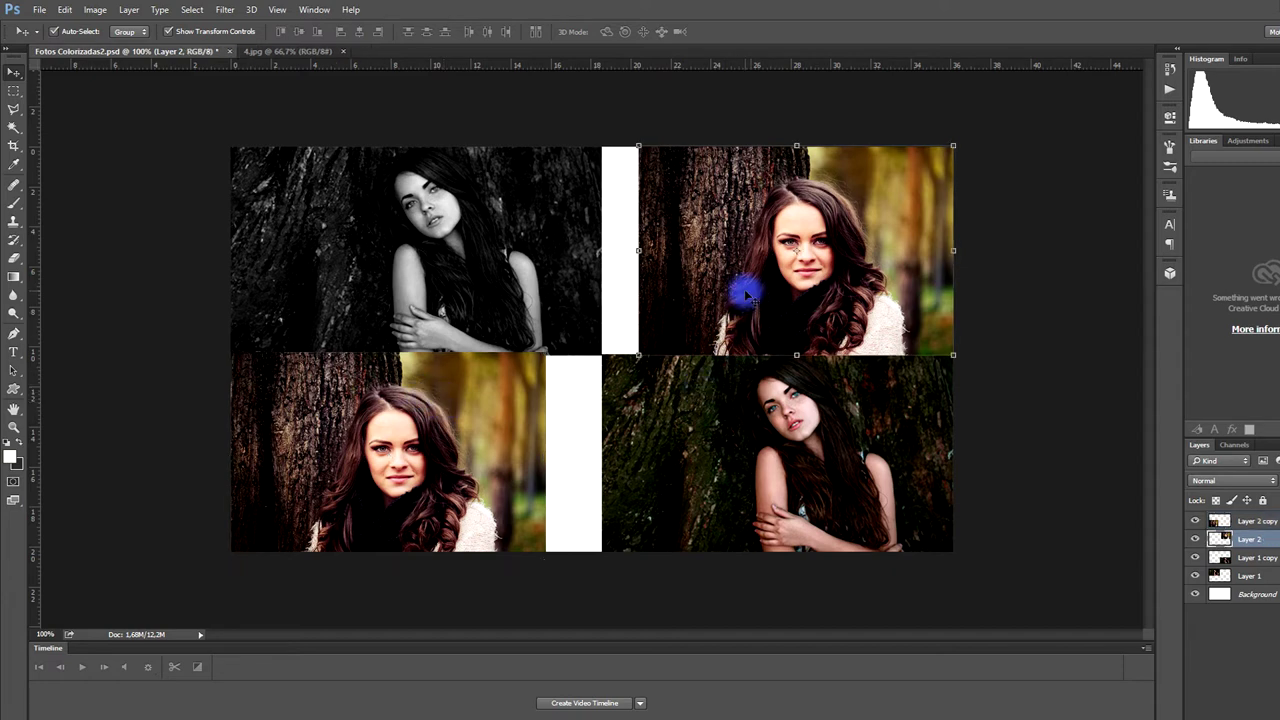
Nudge the top-right photo, then drag the colour bottom-right photo over the top-left slot
key(Left)
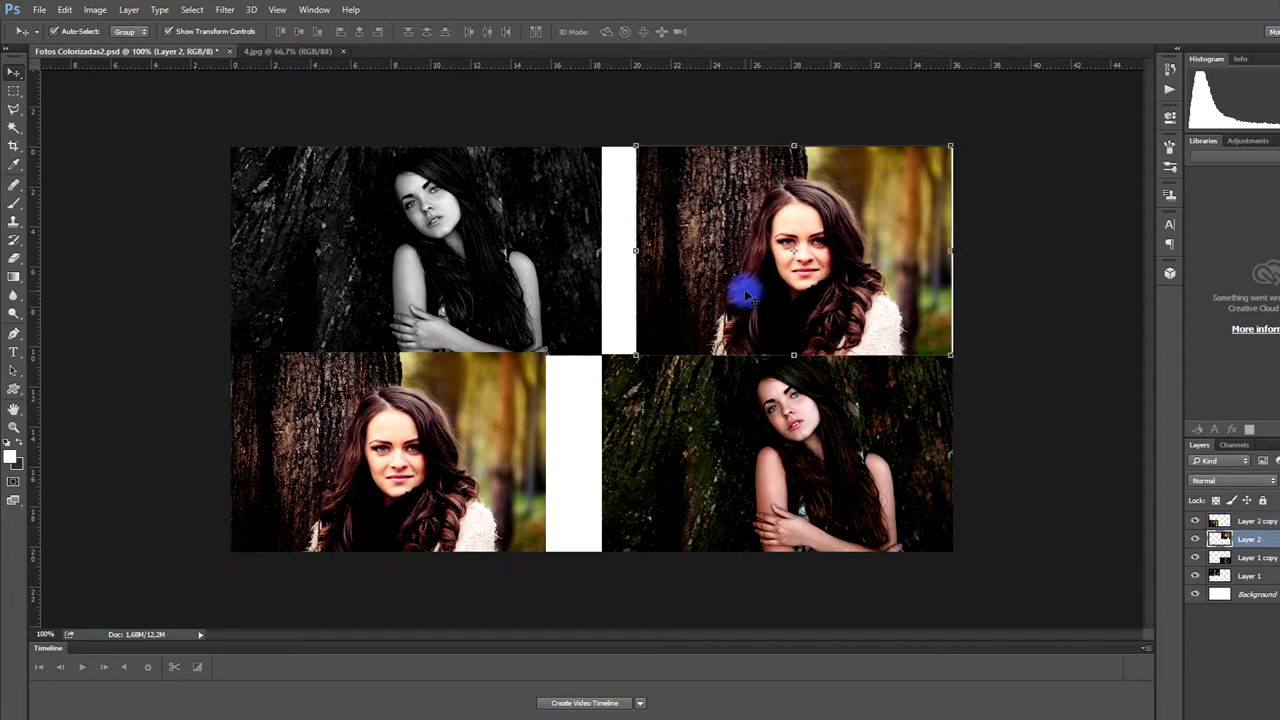
key(Right)
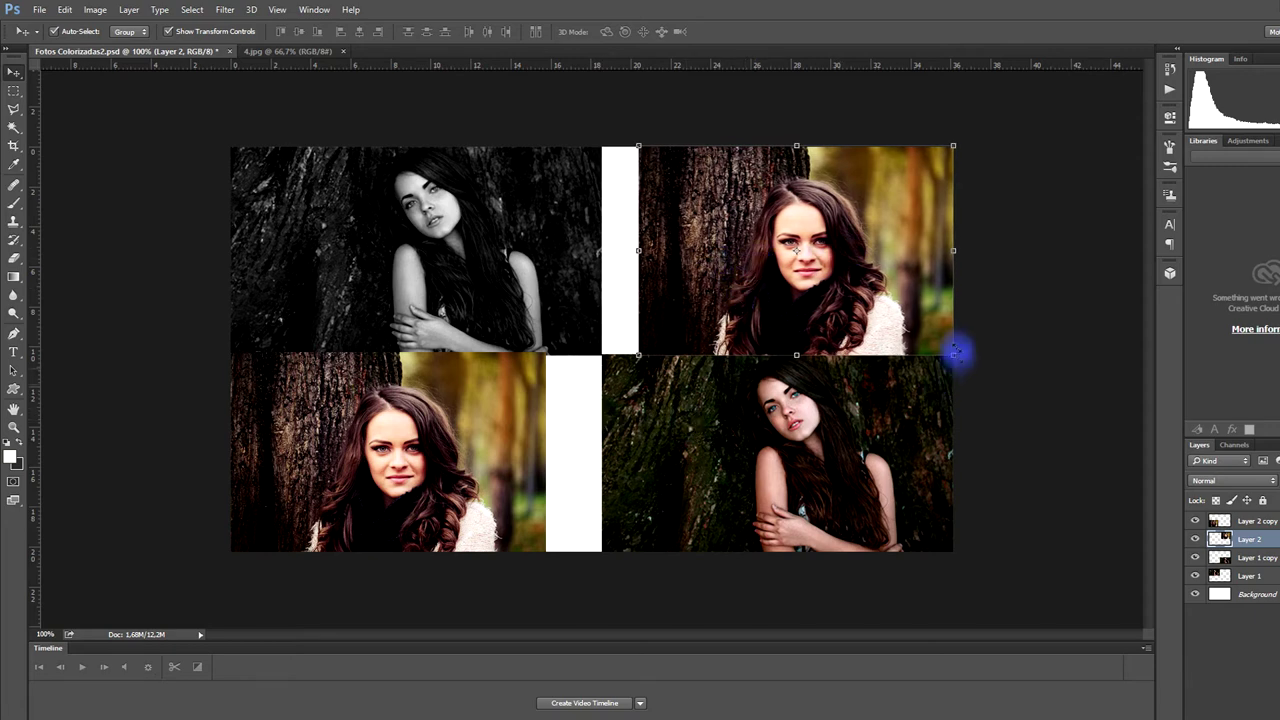
click(527, 218)
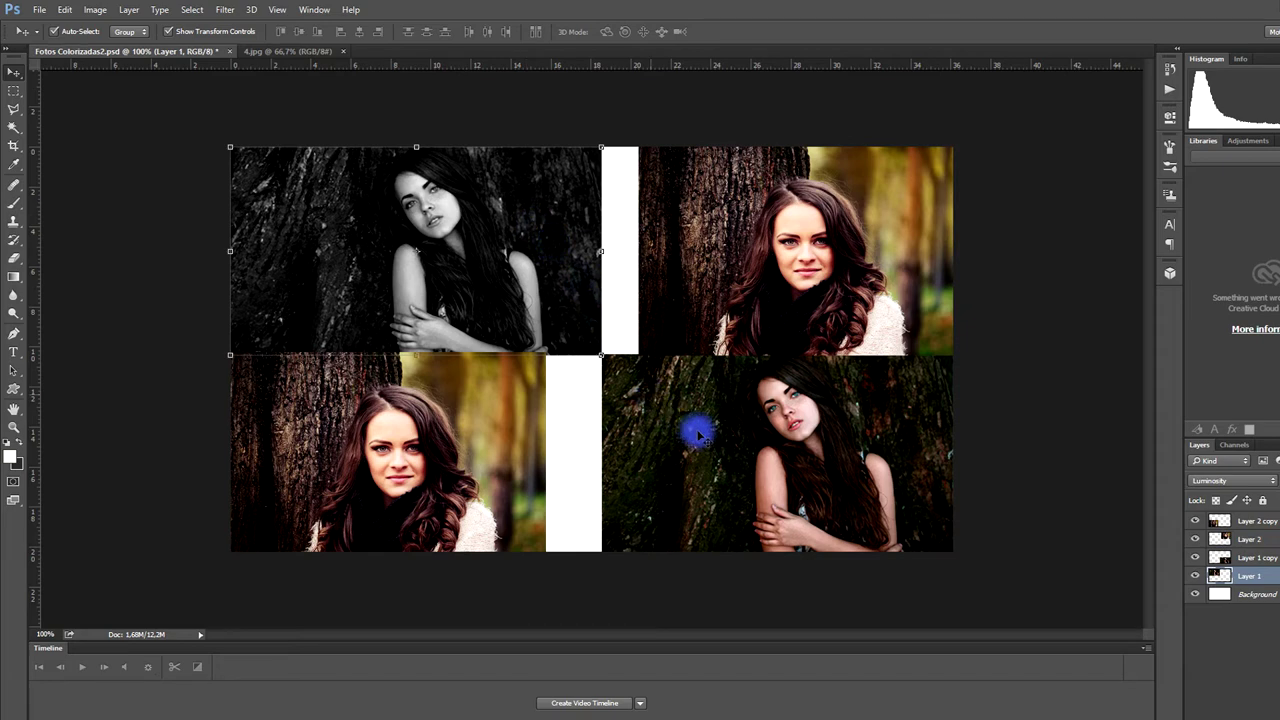
drag(843, 522, 685, 395)
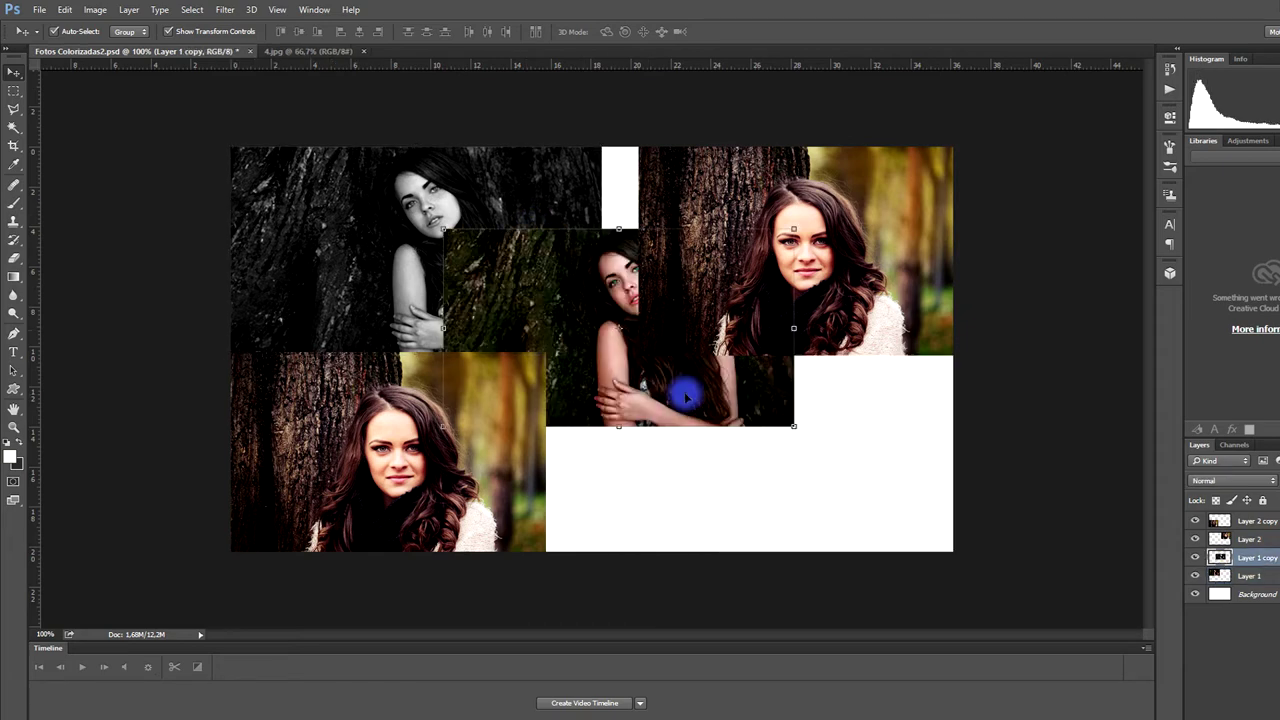
drag(617, 337, 396, 233)
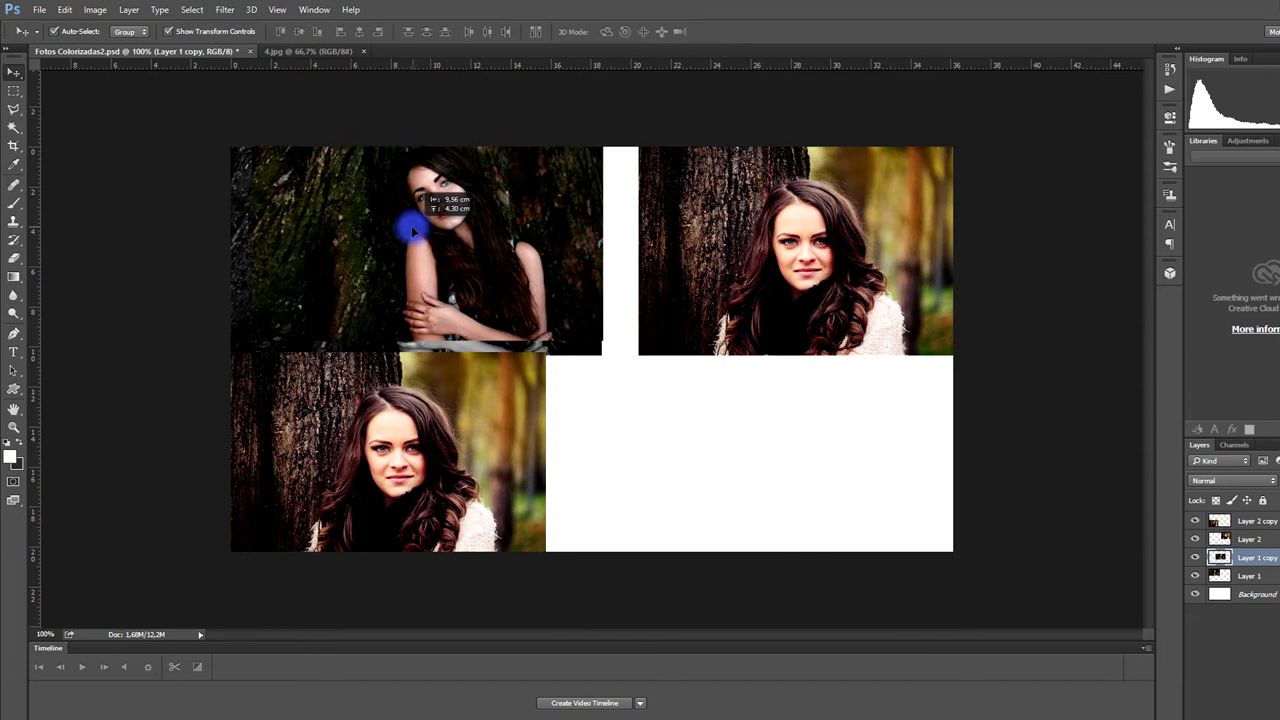
mouse_move(396, 233)
mouse_down()
mouse_move(397, 254)
mouse_move(390, 216)
mouse_move(396, 234)
mouse_up()
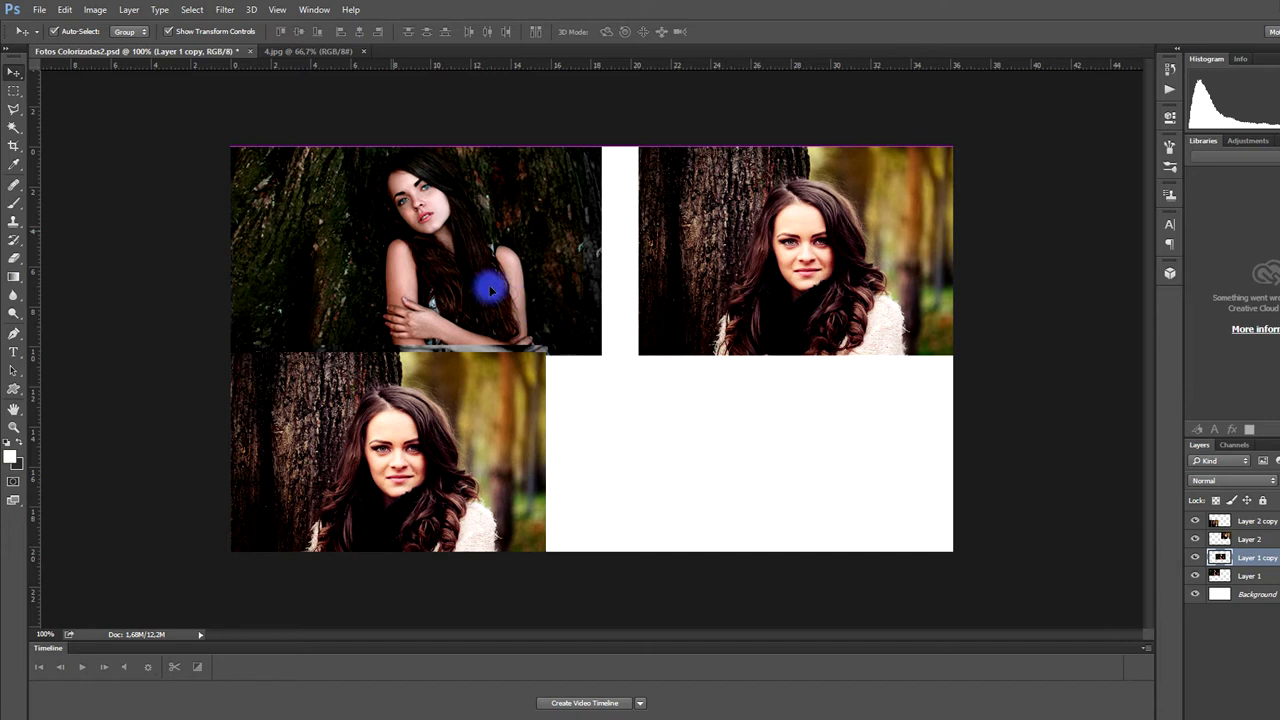
drag(538, 301, 540, 303)
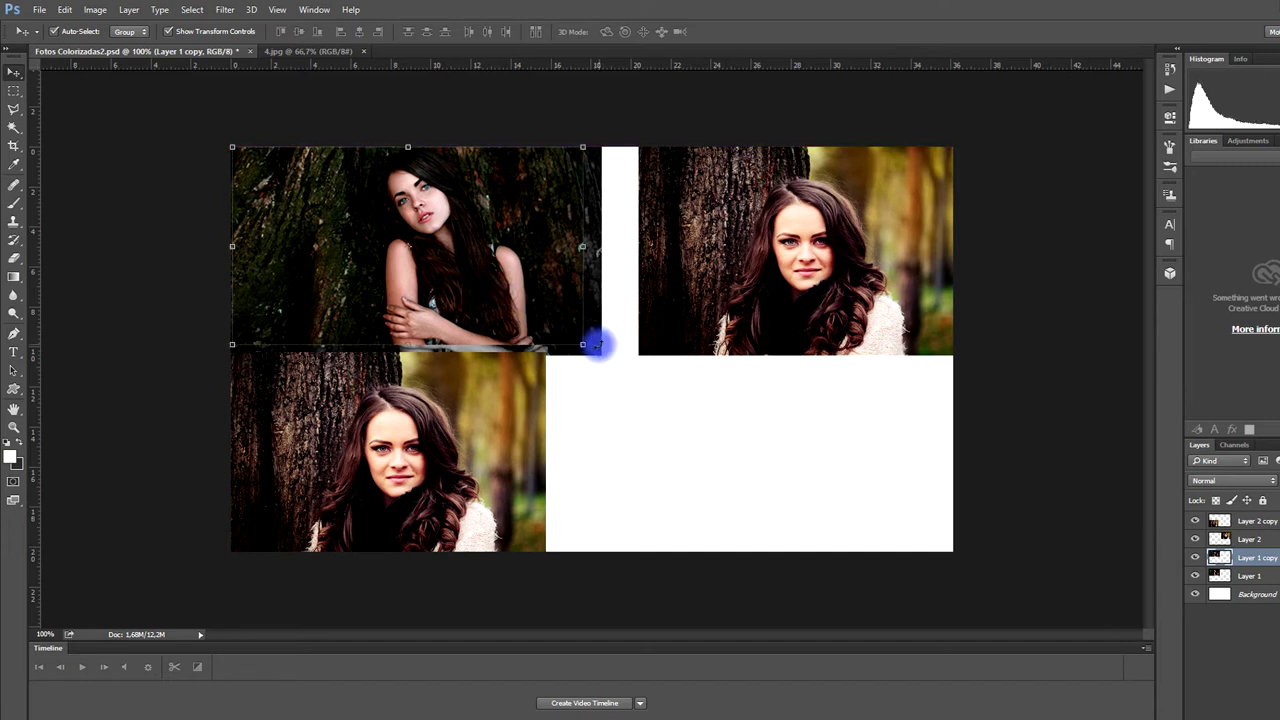
Enlarge the colour Layer 1 copy photo and place it in the bottom-right slot
click(596, 345)
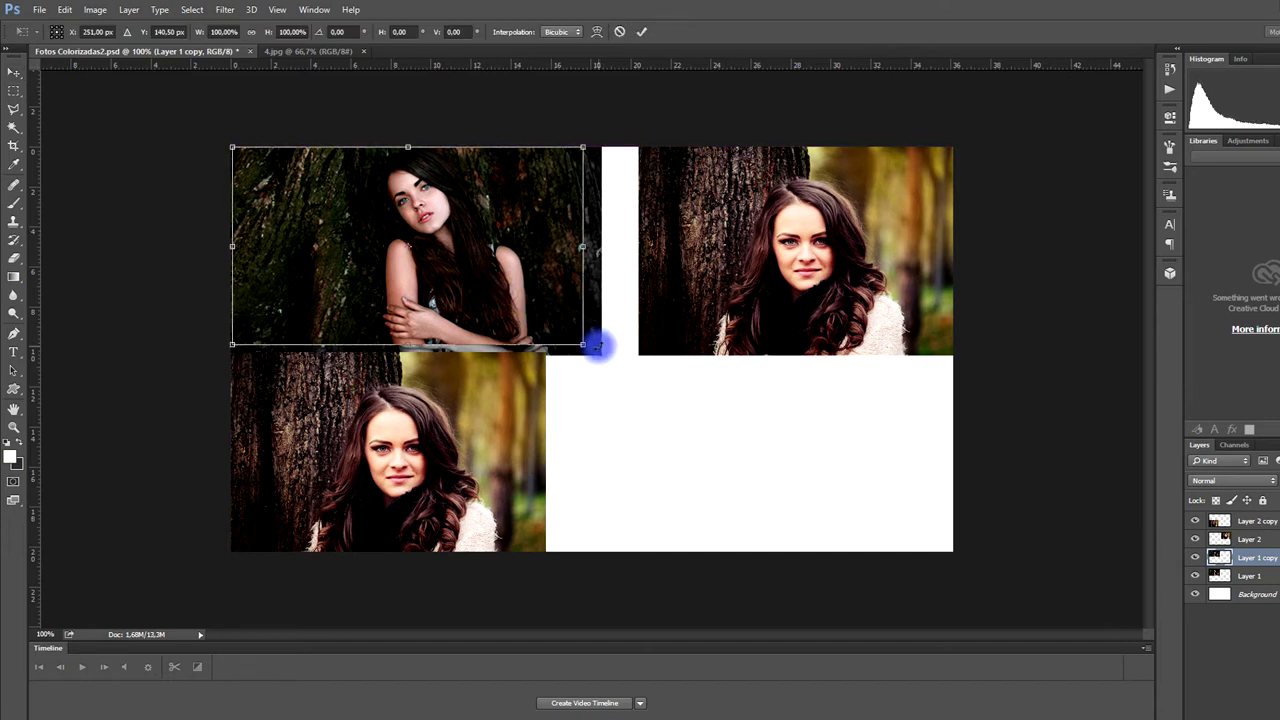
click(641, 32)
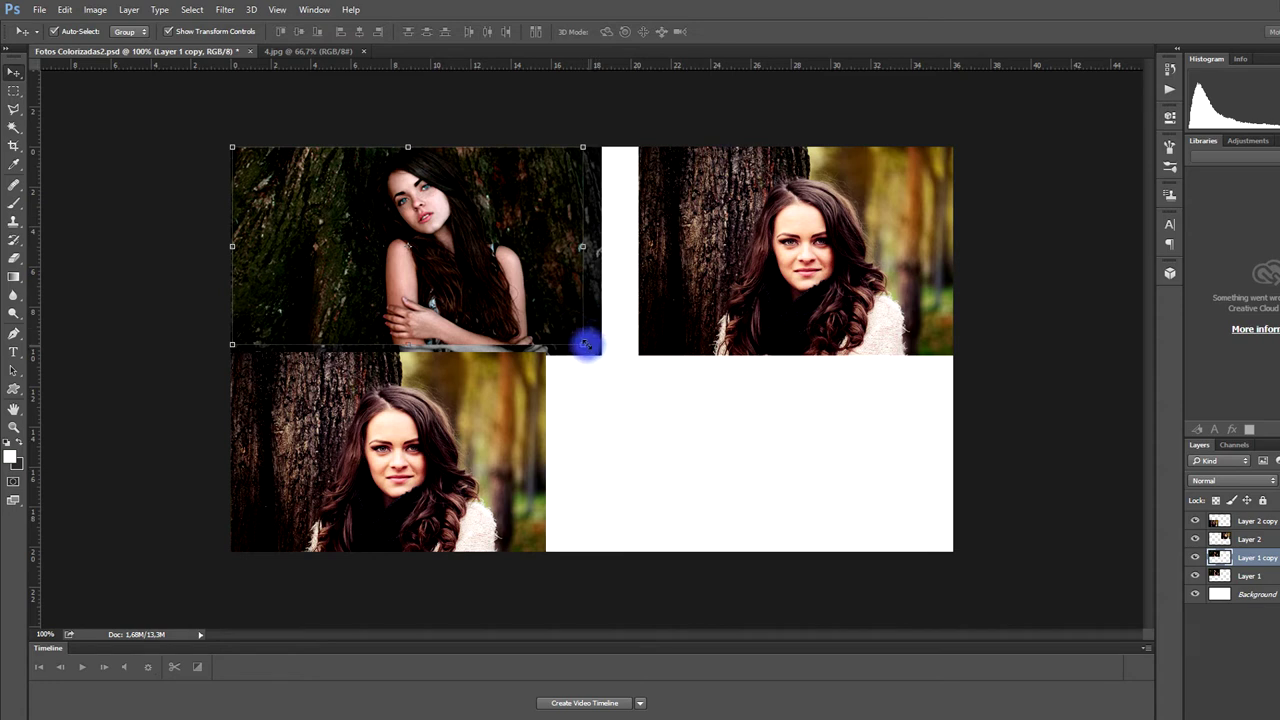
drag(584, 344, 607, 349)
click(641, 32)
mouse_move(297, 222)
mouse_down()
mouse_move(608, 426)
mouse_move(649, 424)
mouse_up()
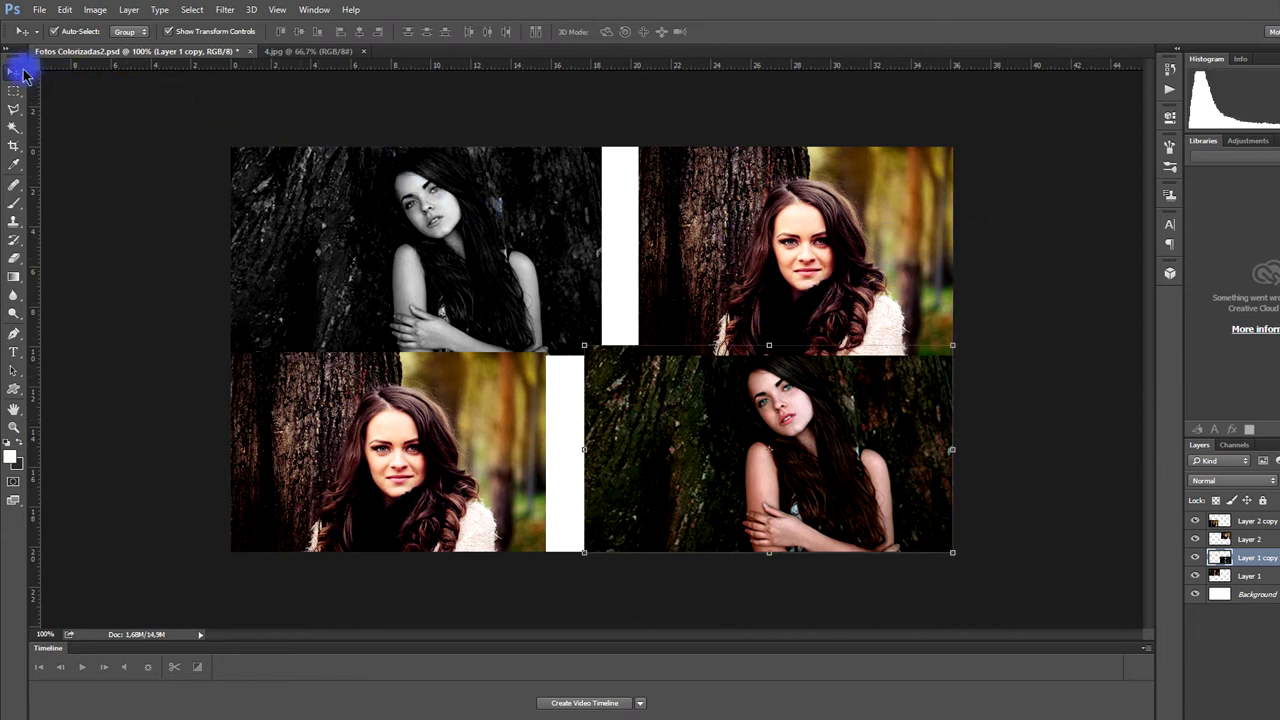
click(104, 138)
Scale the top-right Layer 2 photo to 95.30%
click(800, 248)
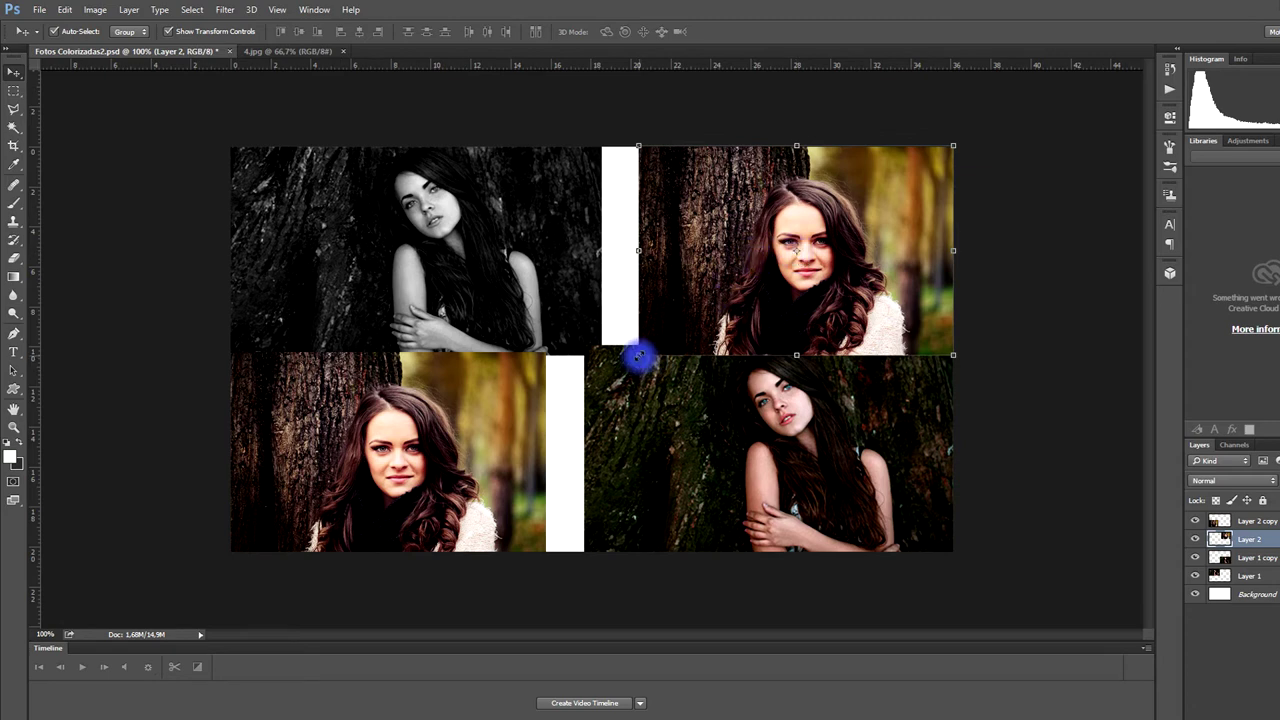
click(638, 354)
mouse_move(638, 354)
mouse_down()
mouse_move(668, 336)
mouse_move(652, 340)
mouse_up()
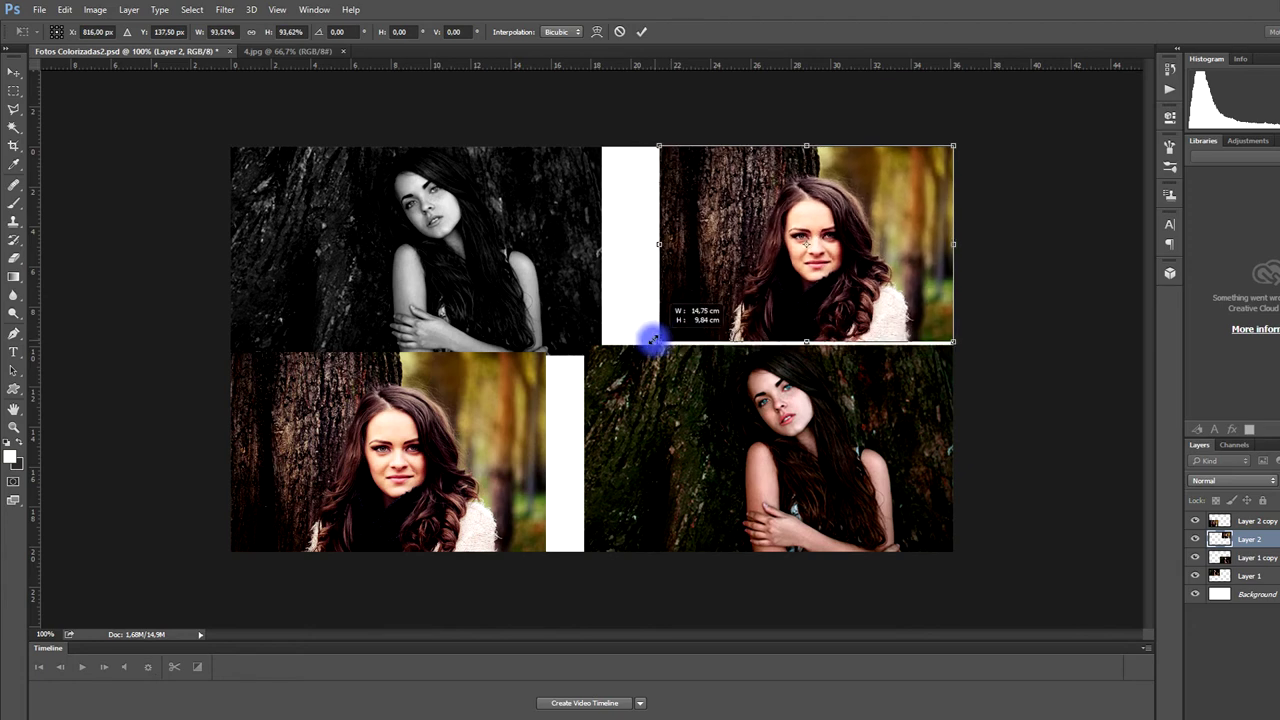
drag(652, 340, 653, 345)
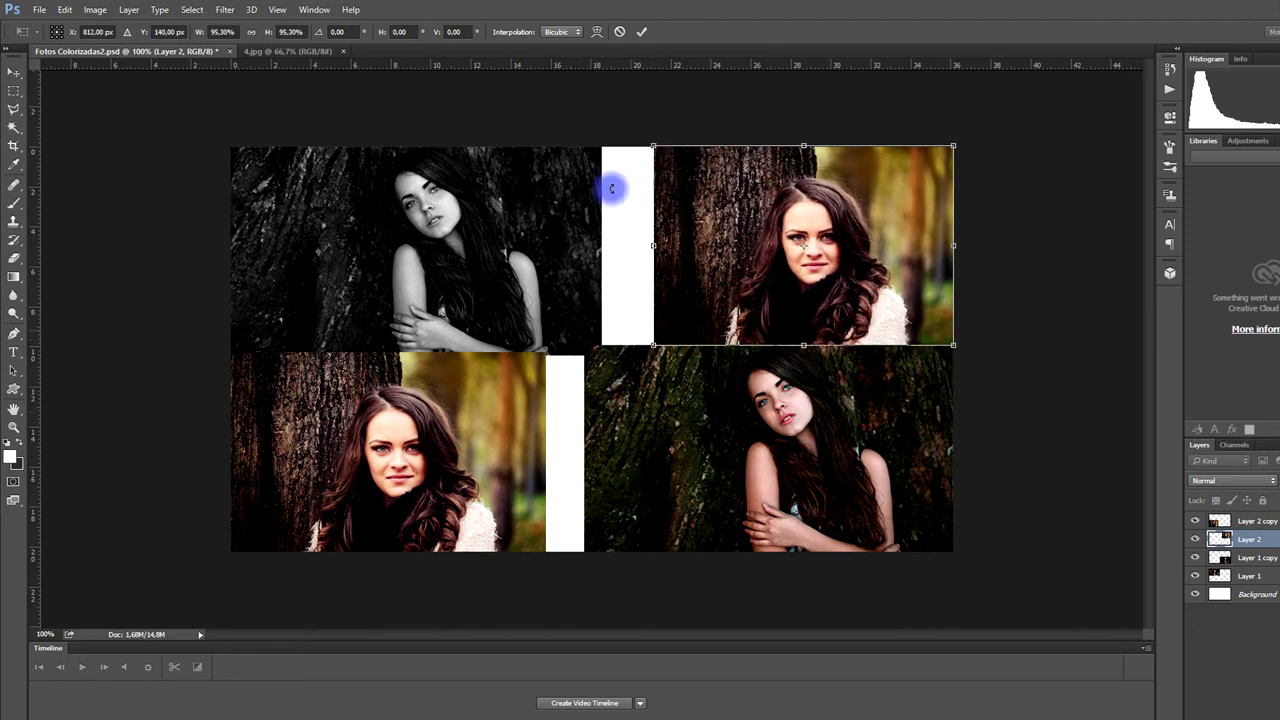
key(Return)
Replace the bottom-left photo with a fresh copy of Layer 2 placed in the bottom-left slot
click(497, 413)
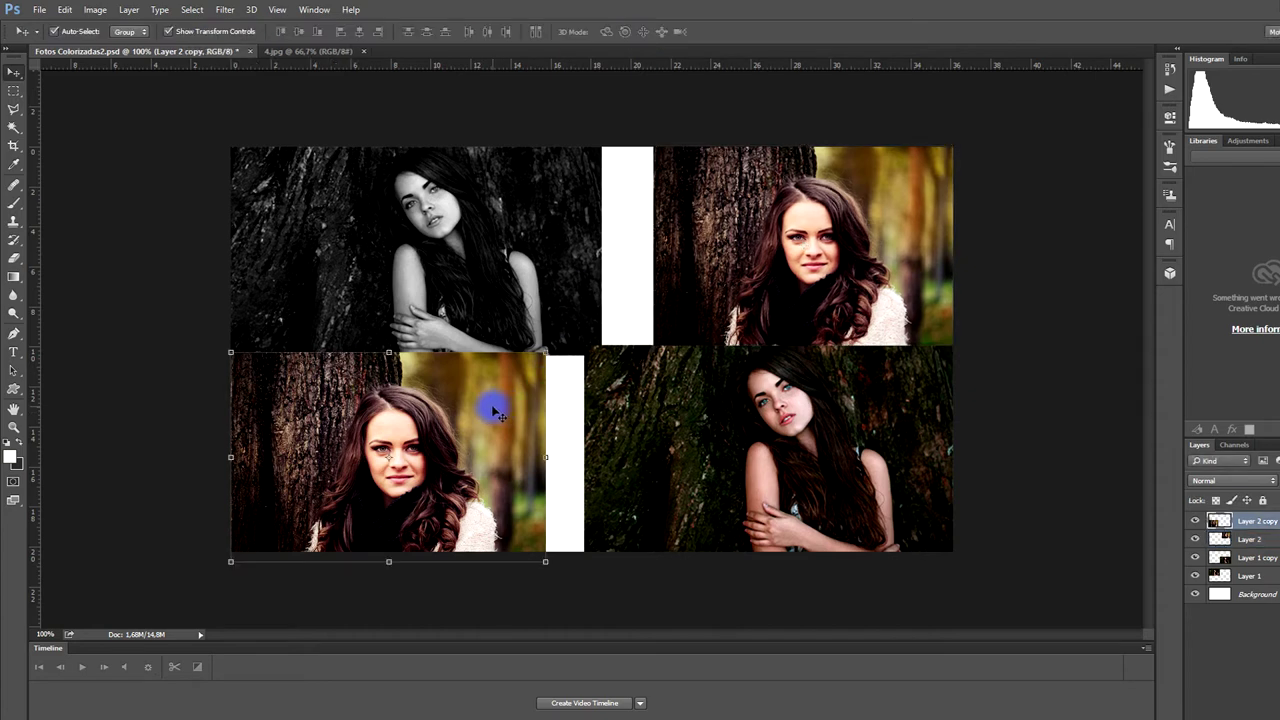
key(Delete)
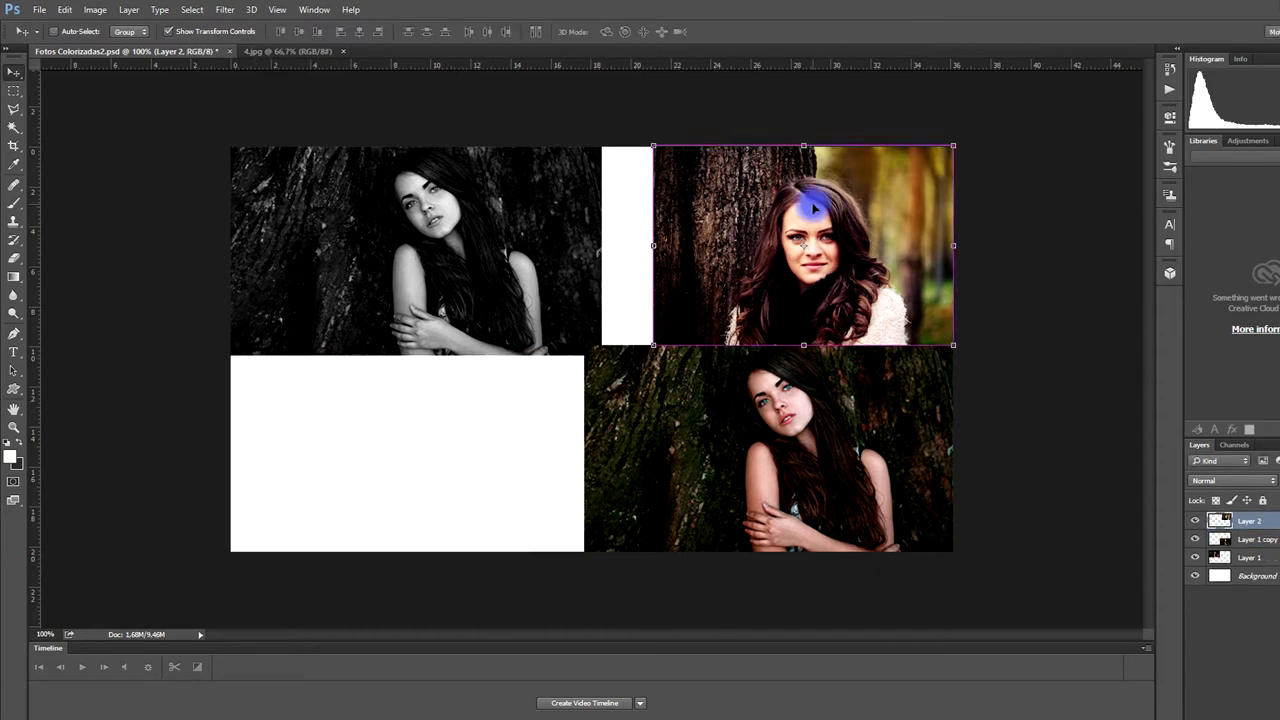
key(ctrl+j)
drag(811, 207, 391, 416)
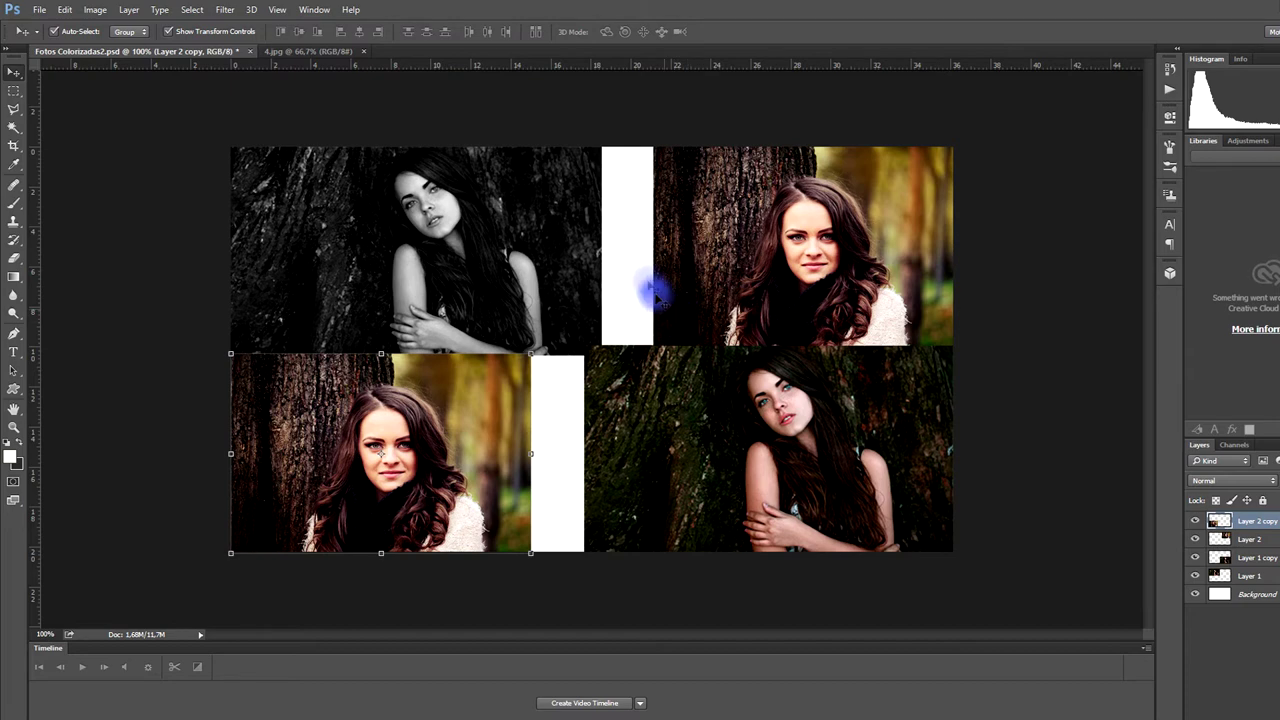
click(634, 266)
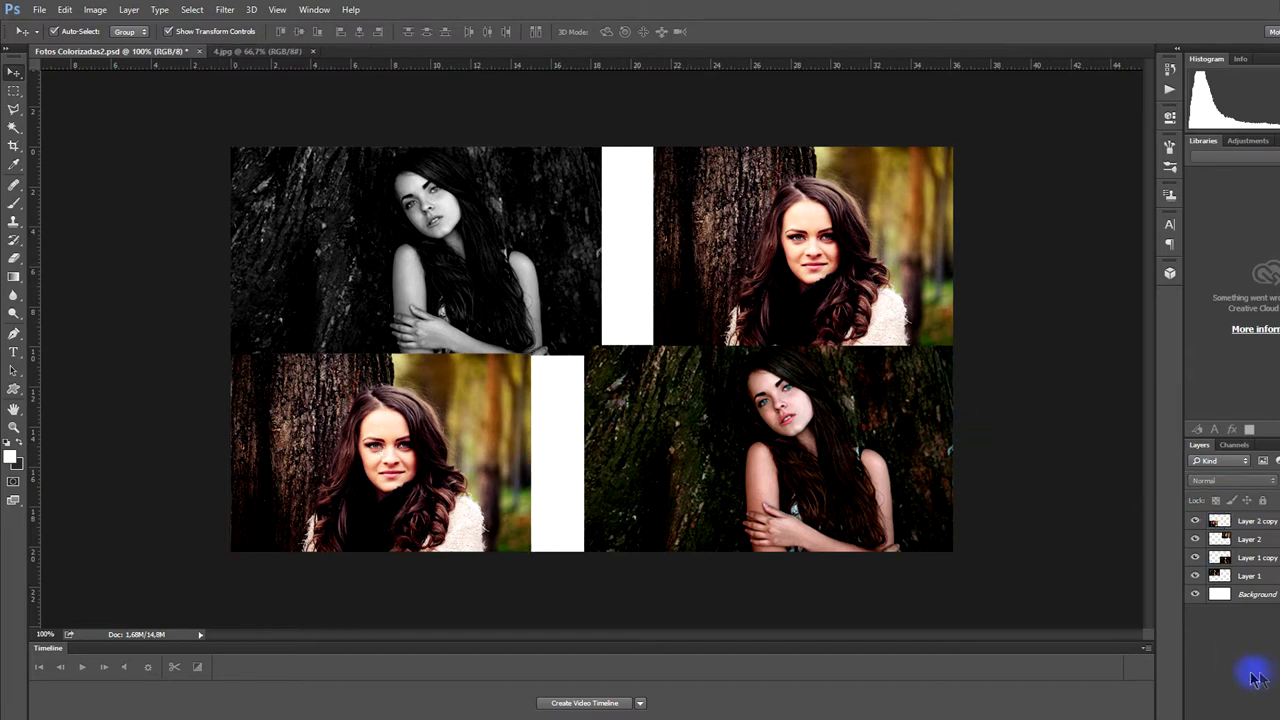
Fill the white Background layer with near-black #050505 using the Paint Bucket
click(1262, 598)
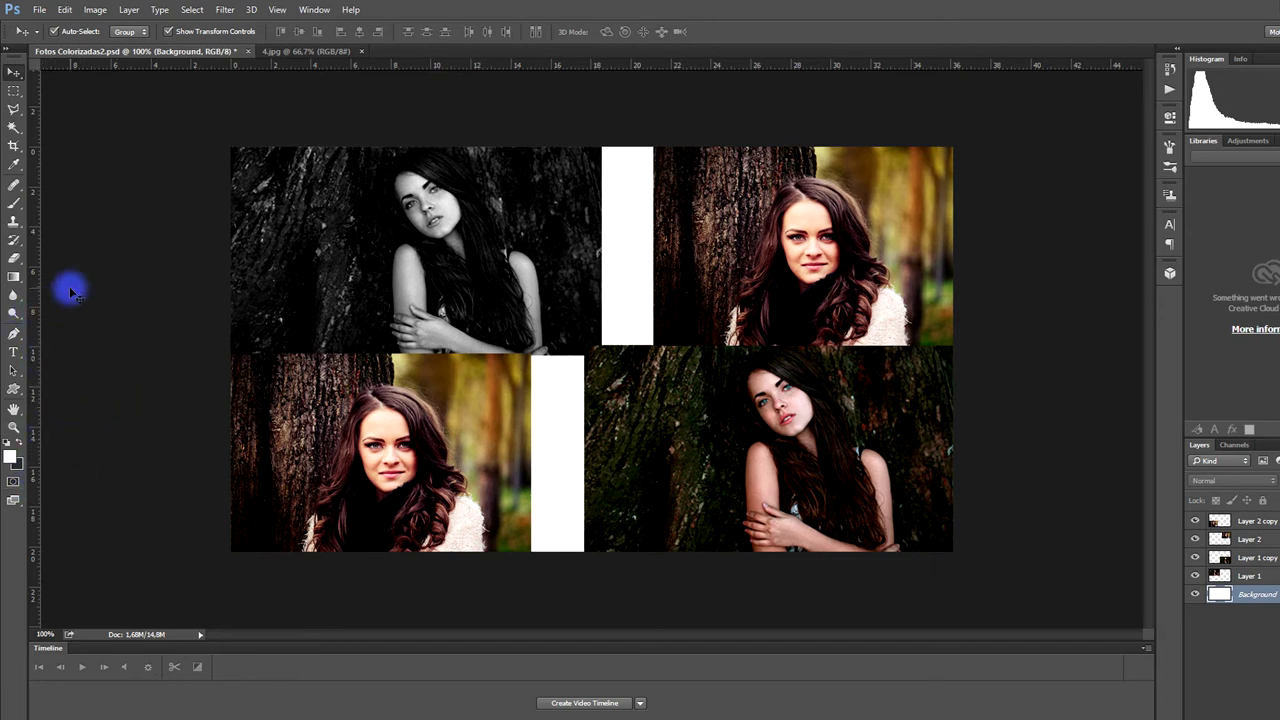
click(19, 285)
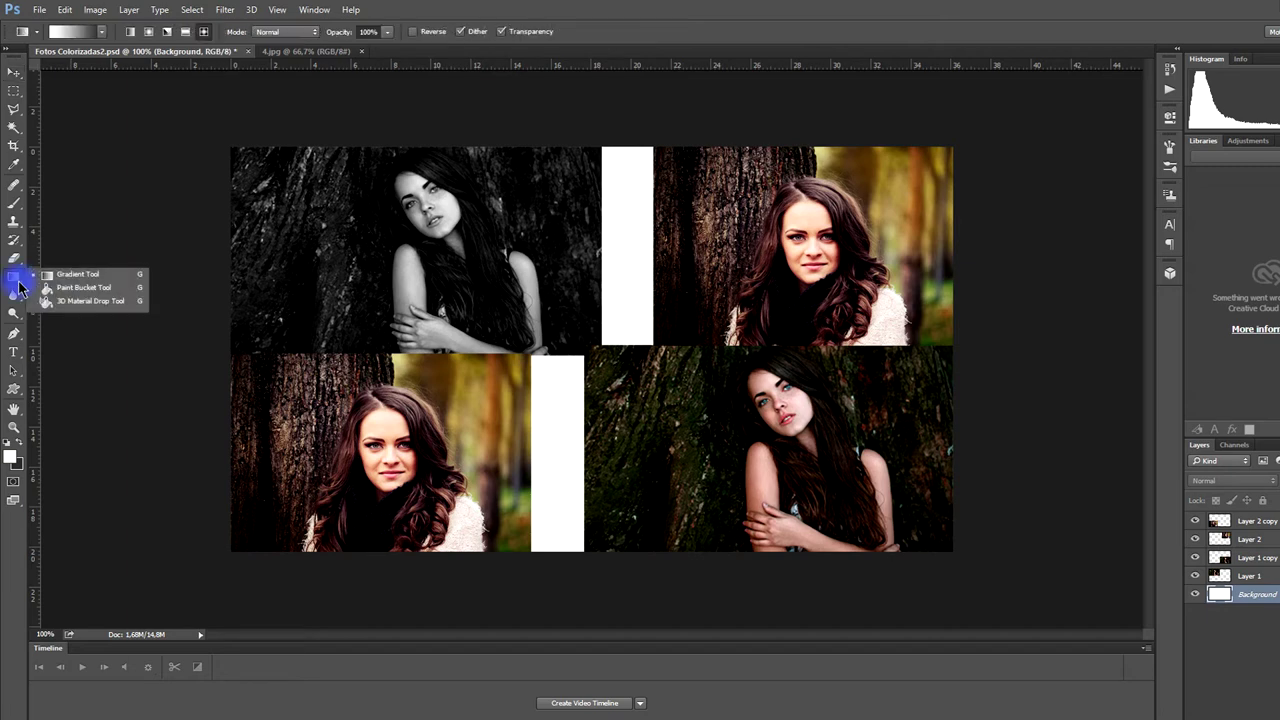
click(93, 294)
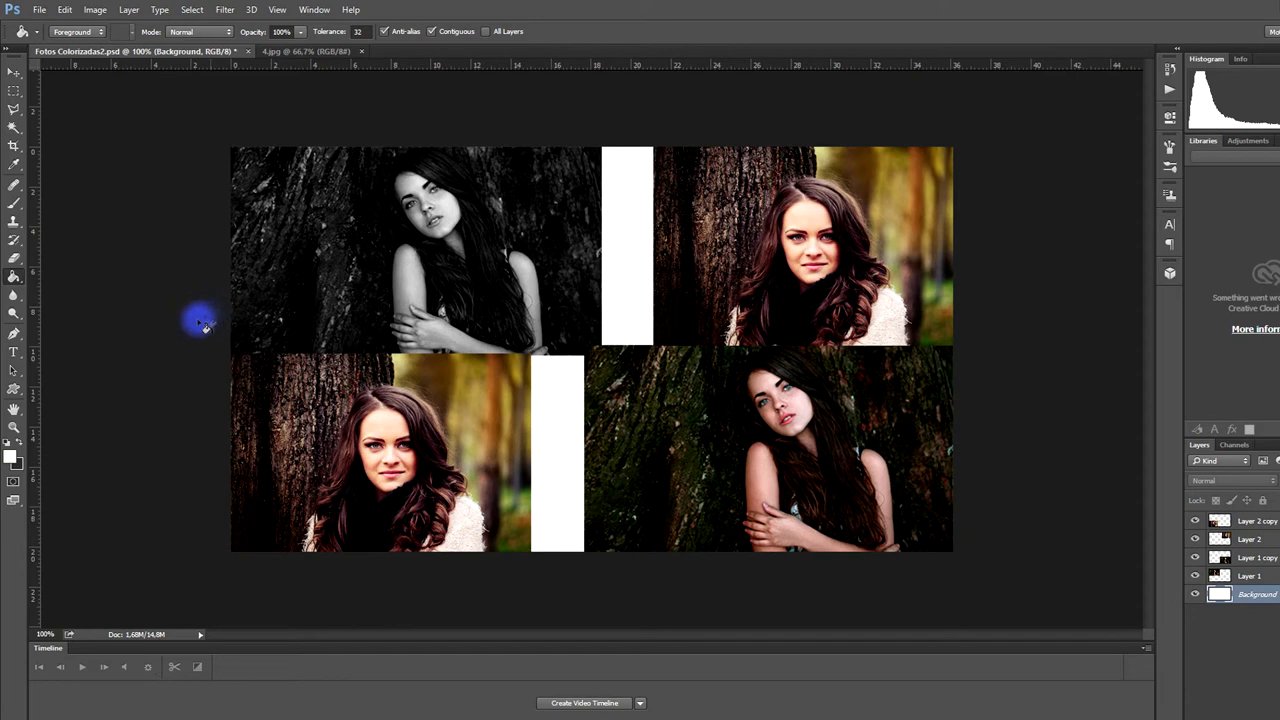
click(12, 463)
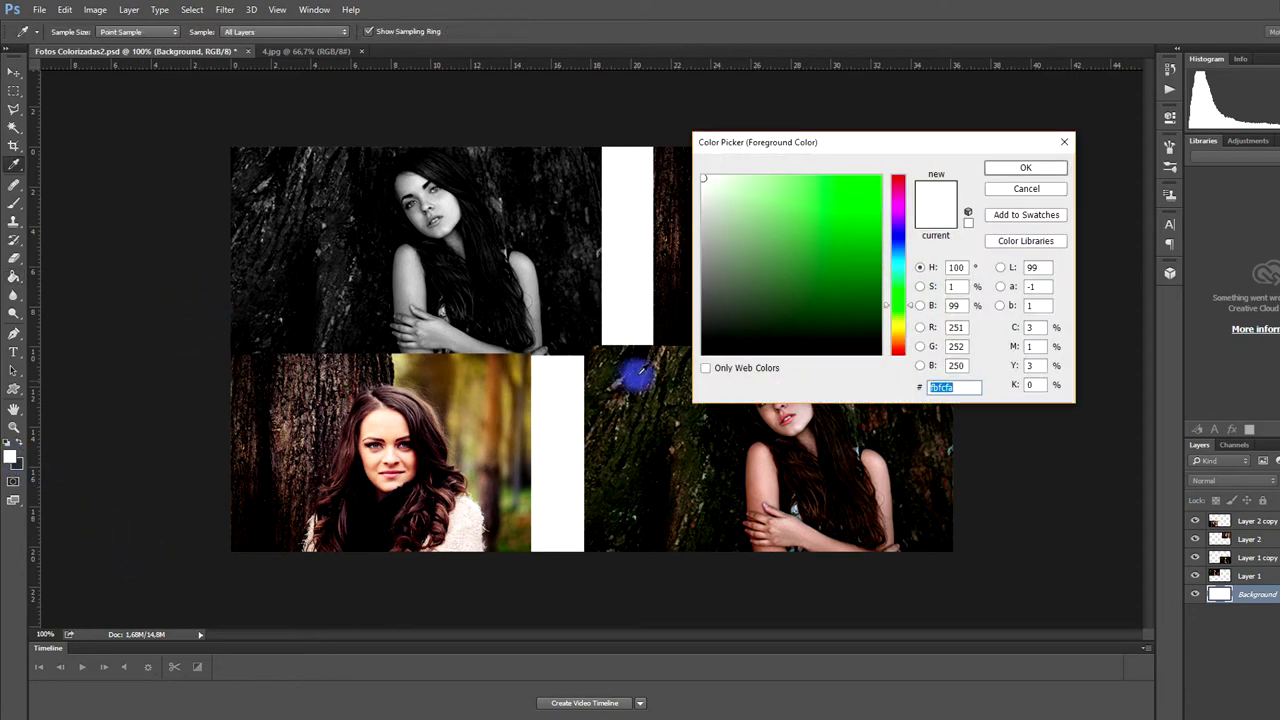
click(708, 347)
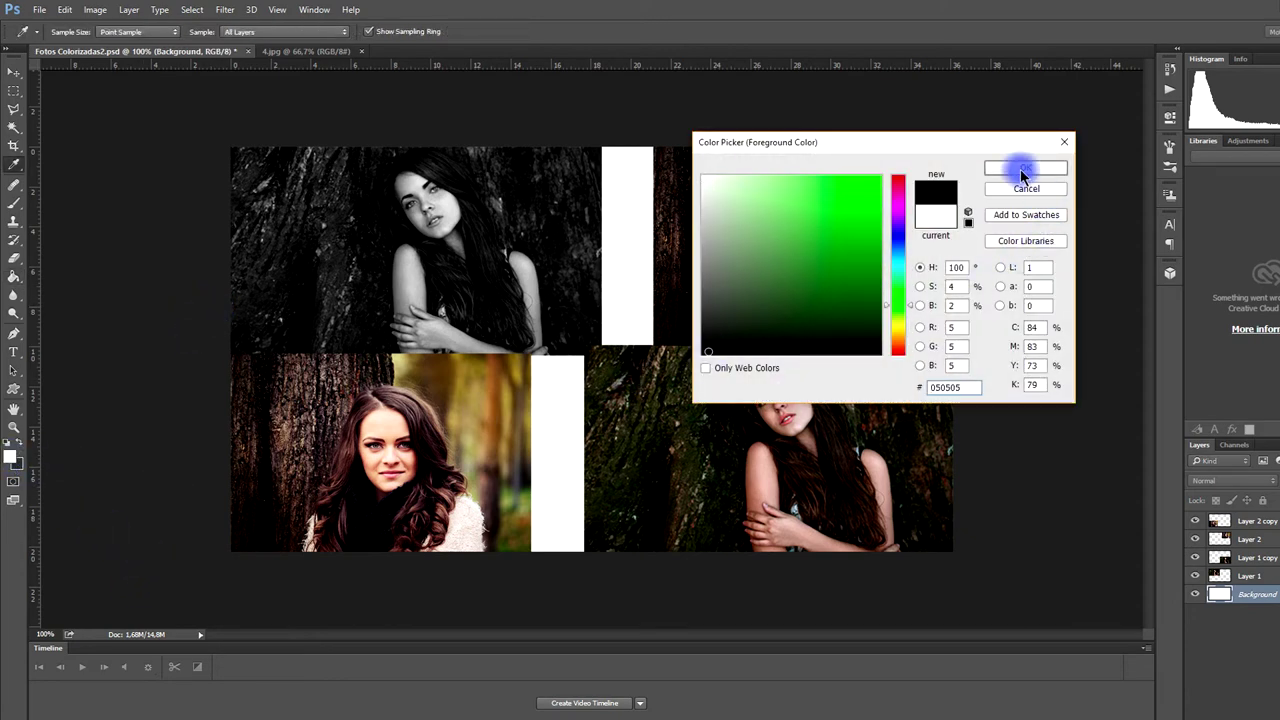
click(1025, 168)
click(624, 242)
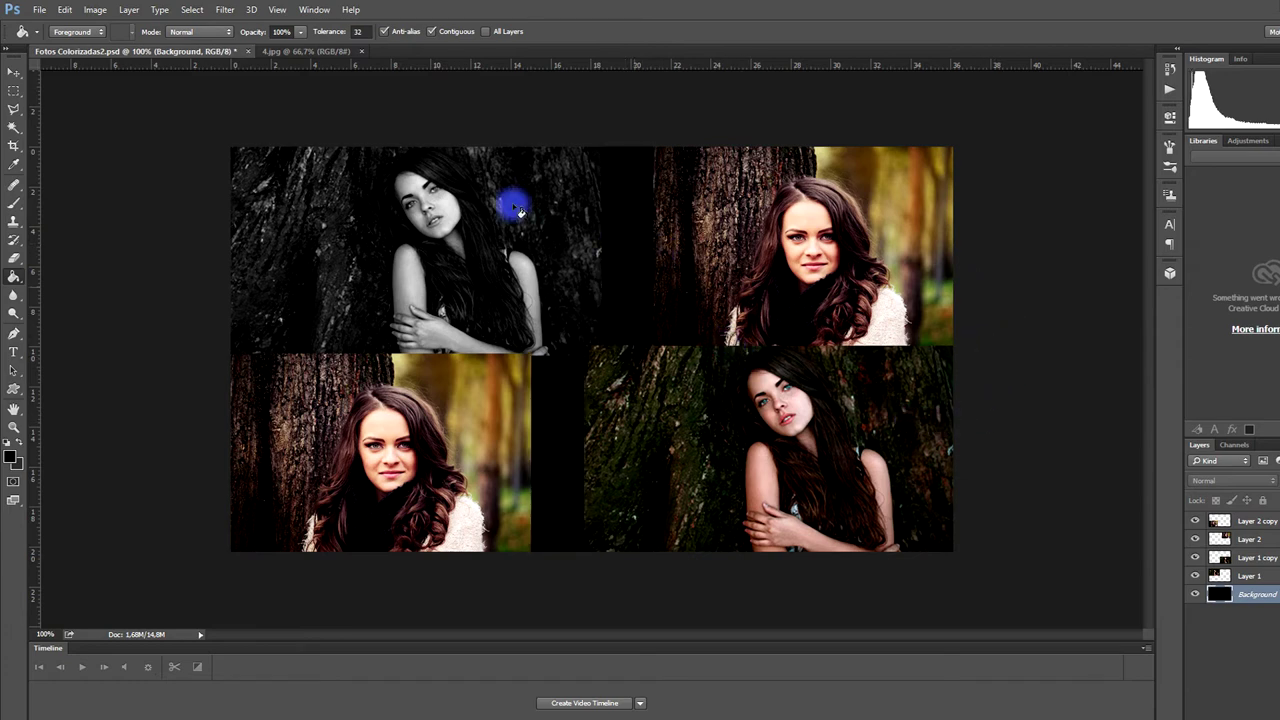
Move the black-and-white photo down and to the right
click(13, 72)
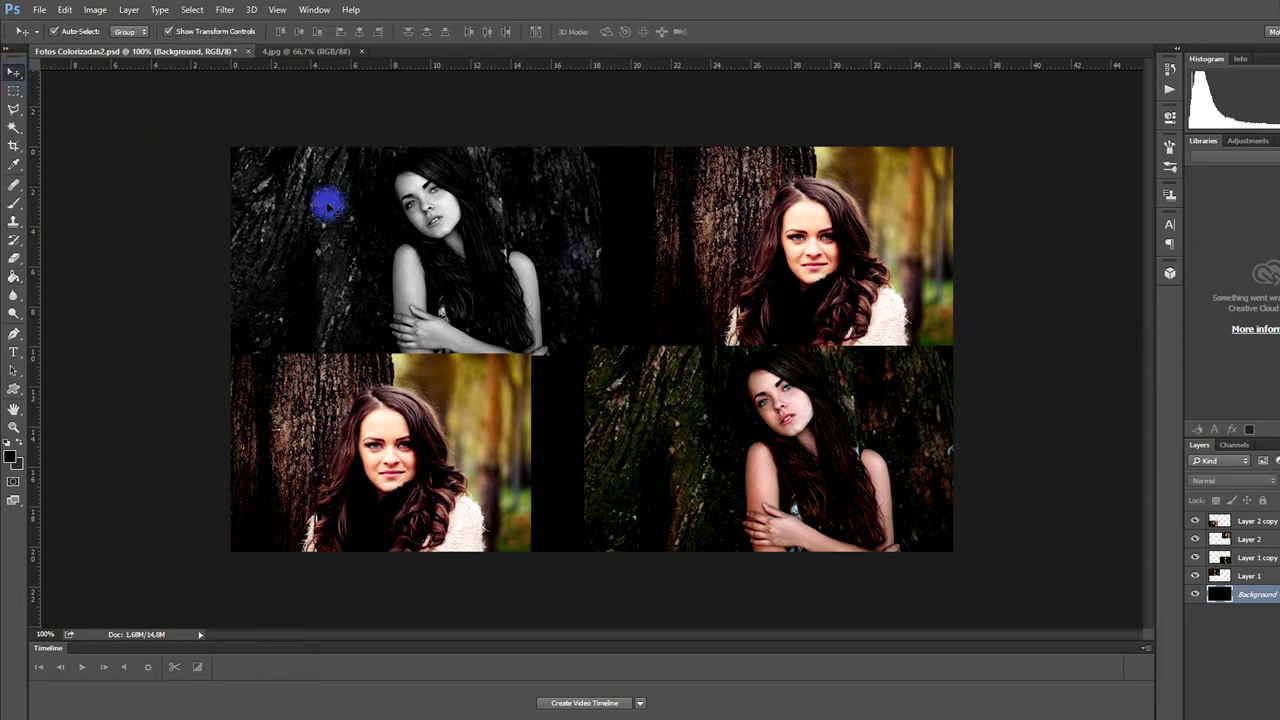
click(1010, 160)
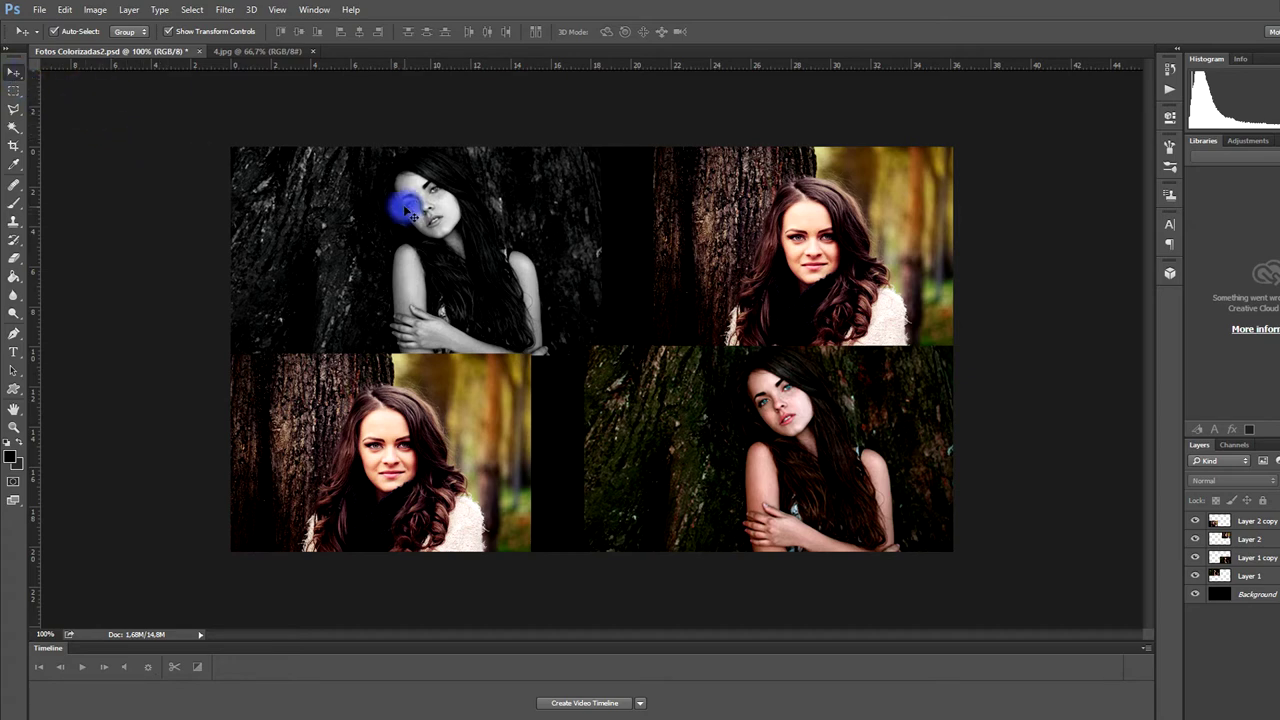
drag(406, 211, 449, 230)
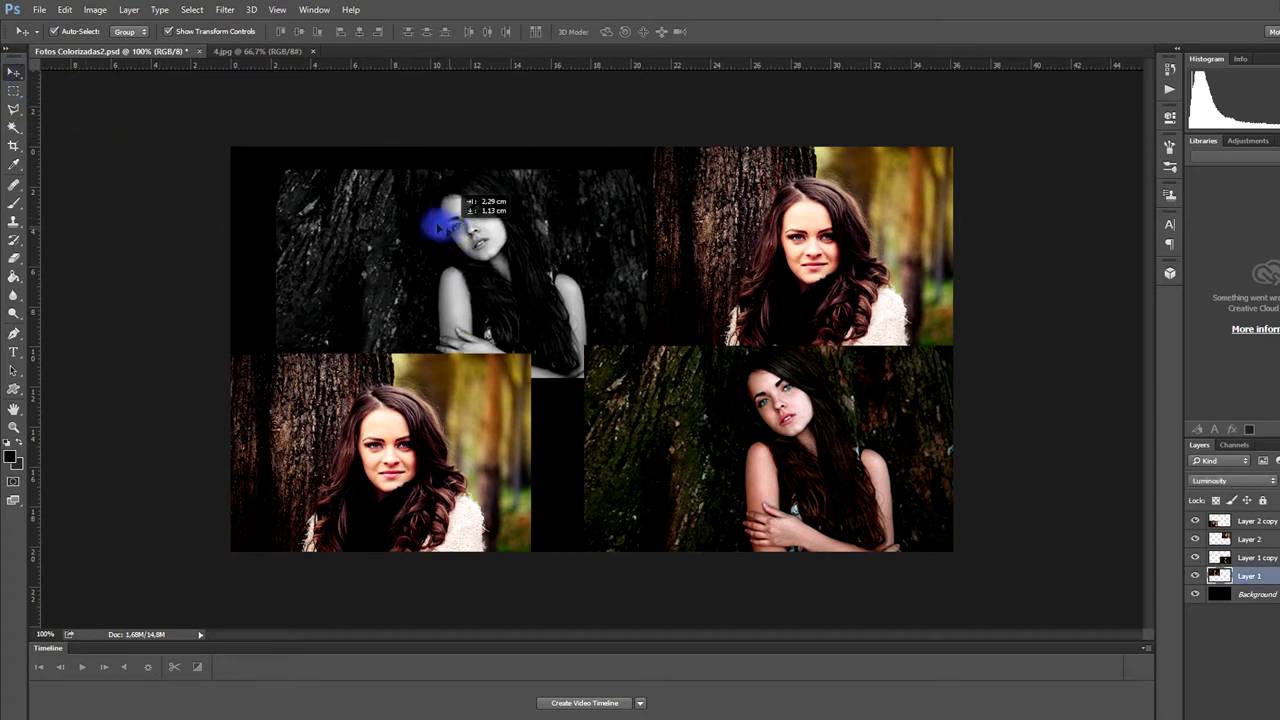
Raise the black-and-white Layer 1 to the top and move it toward the collage centre
drag(448, 230, 395, 212)
drag(1261, 580, 1245, 522)
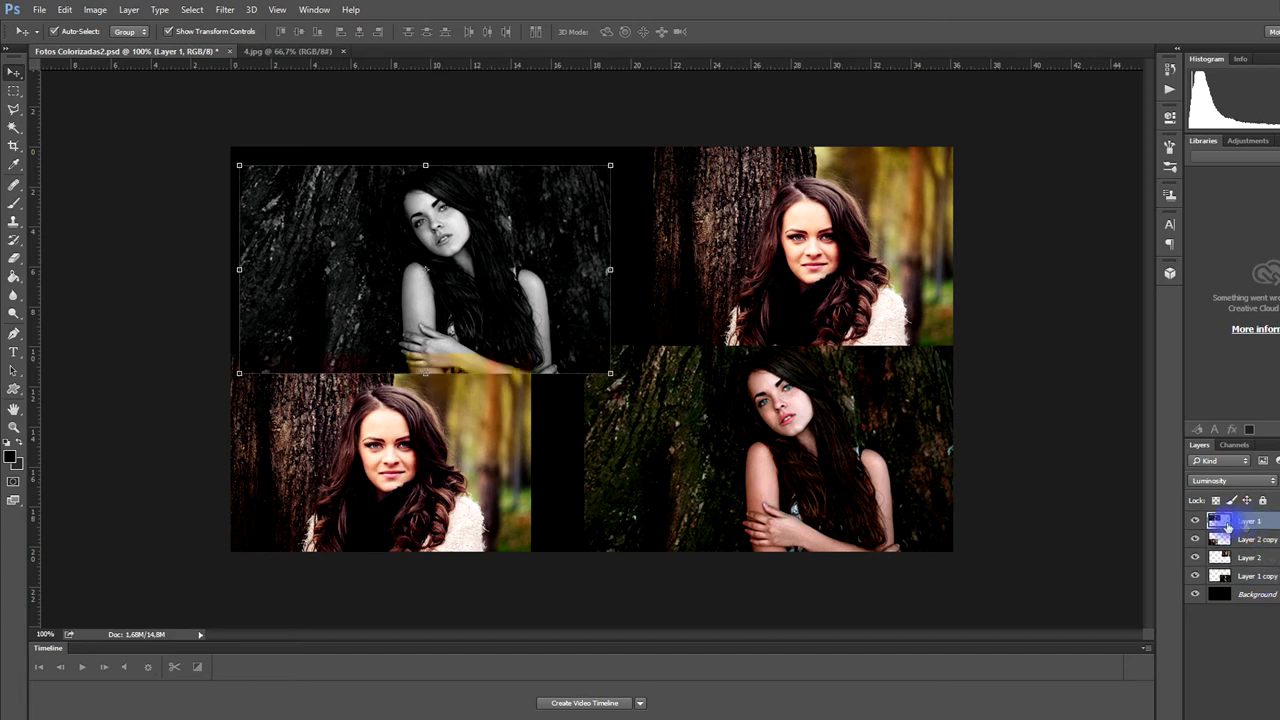
mouse_move(366, 274)
mouse_down()
mouse_move(357, 366)
mouse_move(312, 465)
mouse_move(563, 406)
mouse_up()
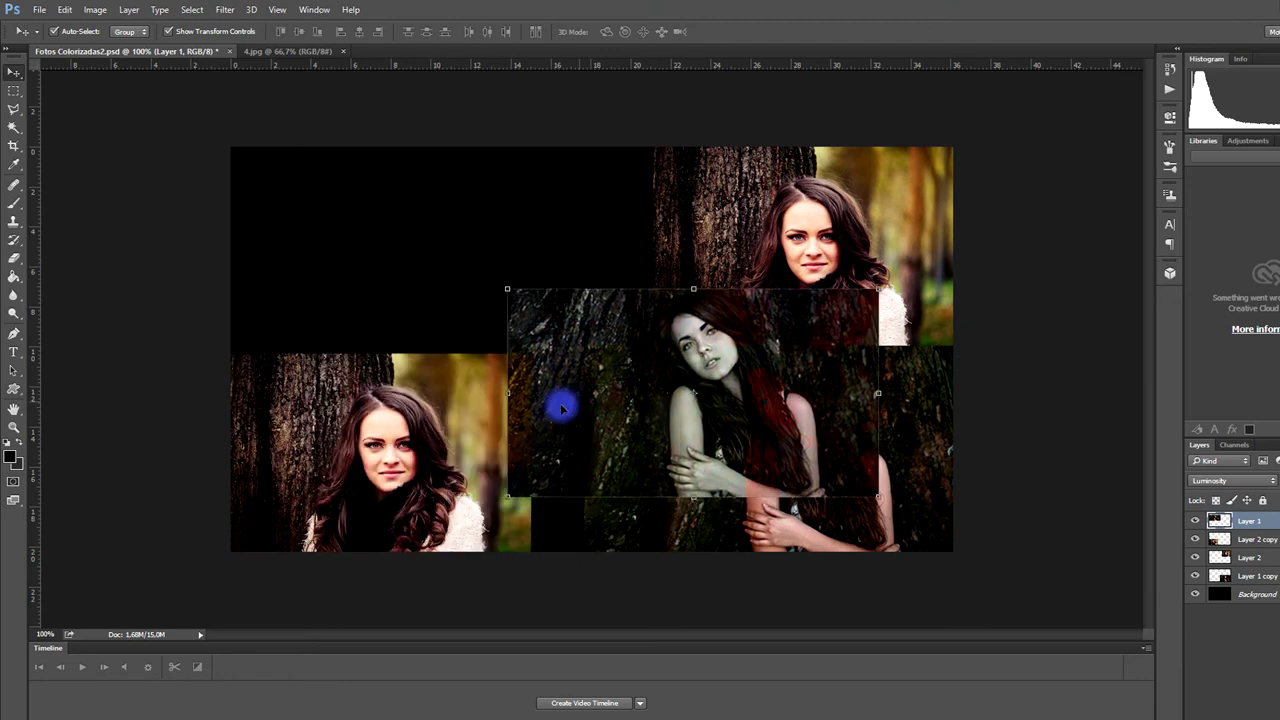
click(255, 429)
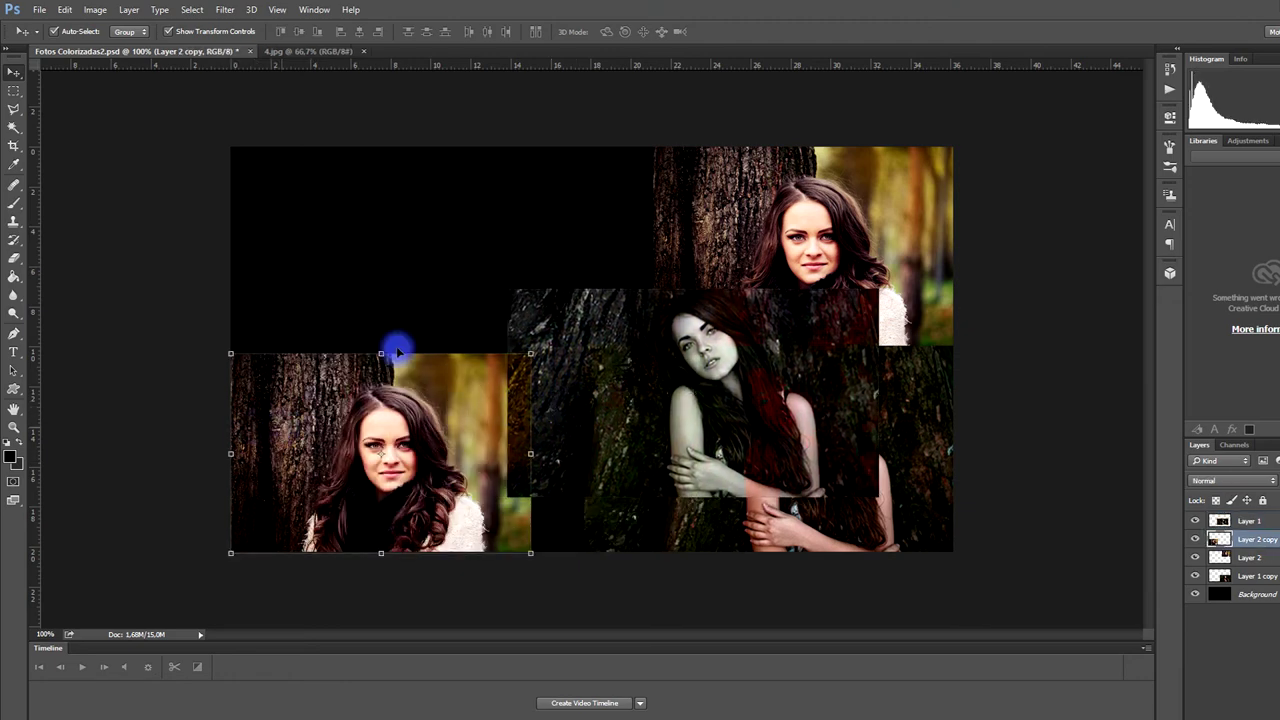
mouse_move(395, 352)
mouse_down()
mouse_move(372, 350)
mouse_move(528, 274)
mouse_up()
mouse_move(528, 460)
mouse_down()
mouse_move(528, 471)
mouse_move(463, 313)
mouse_move(509, 266)
mouse_move(532, 281)
mouse_up()
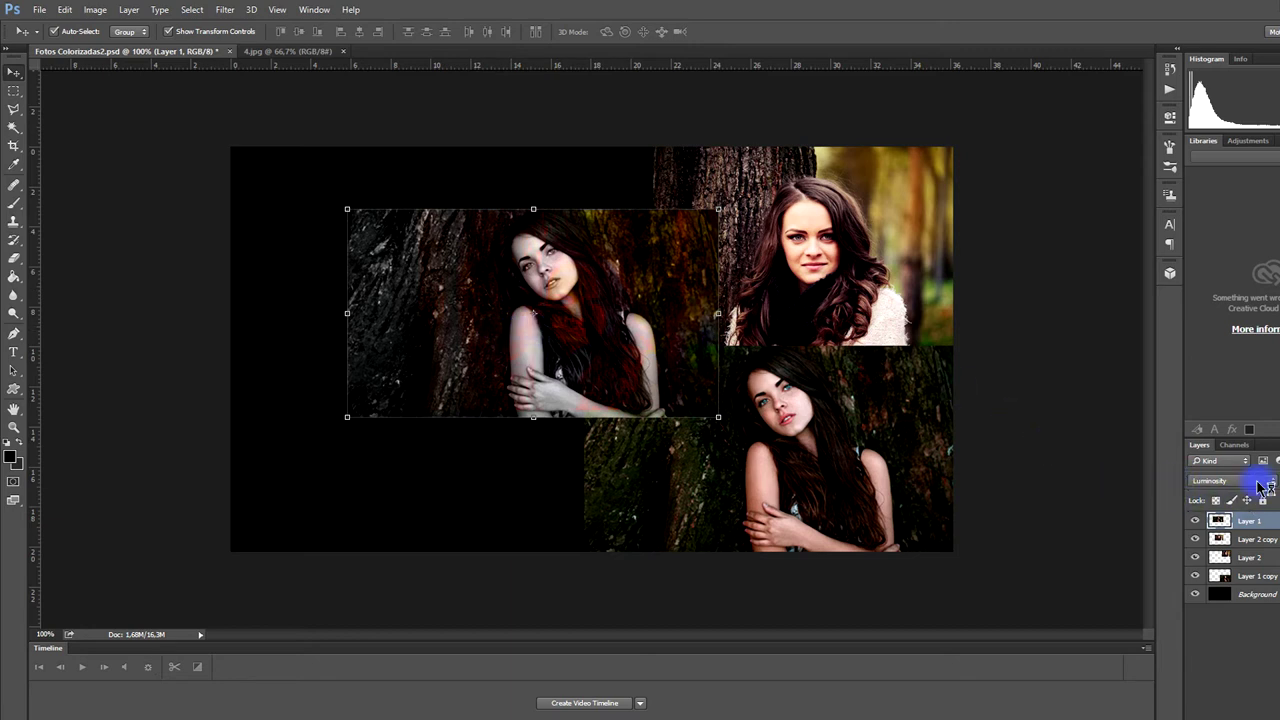
Preview other blend modes on the black-and-white photo, keeping it on Luminosity
scroll(1262, 487, up, 1)
scroll(1262, 487, up, 1)
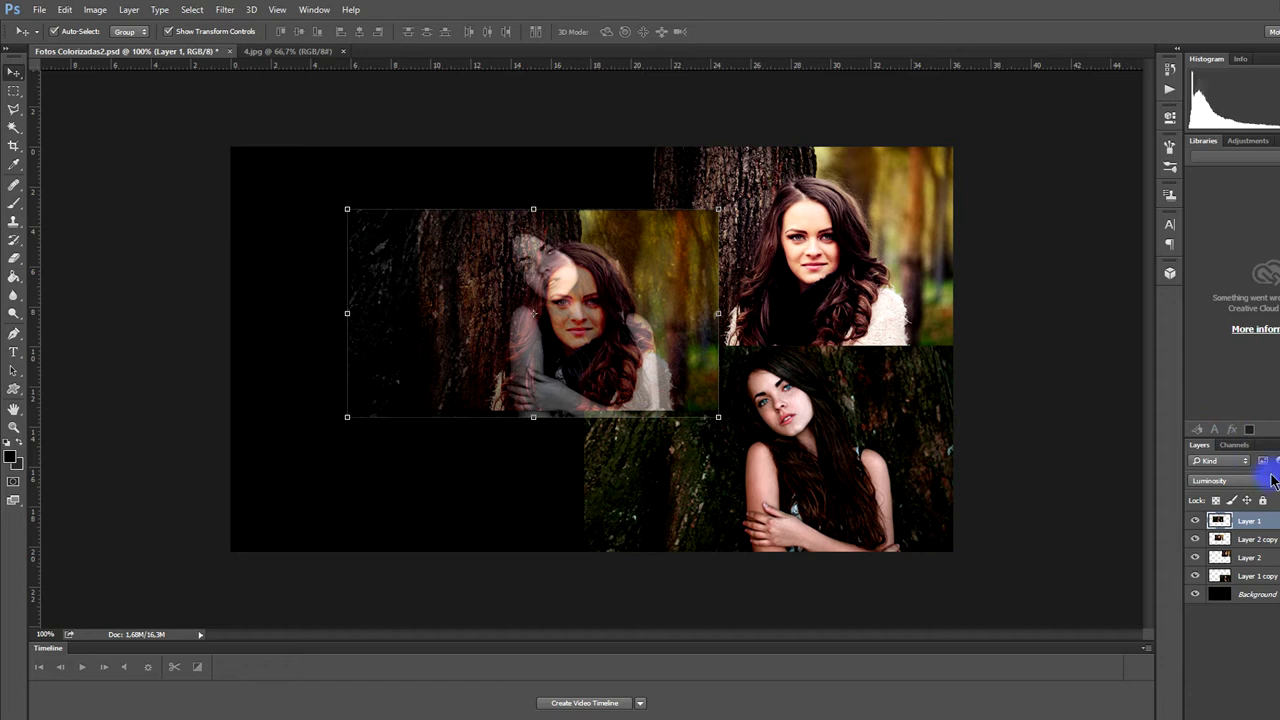
scroll(1272, 481, up, 2)
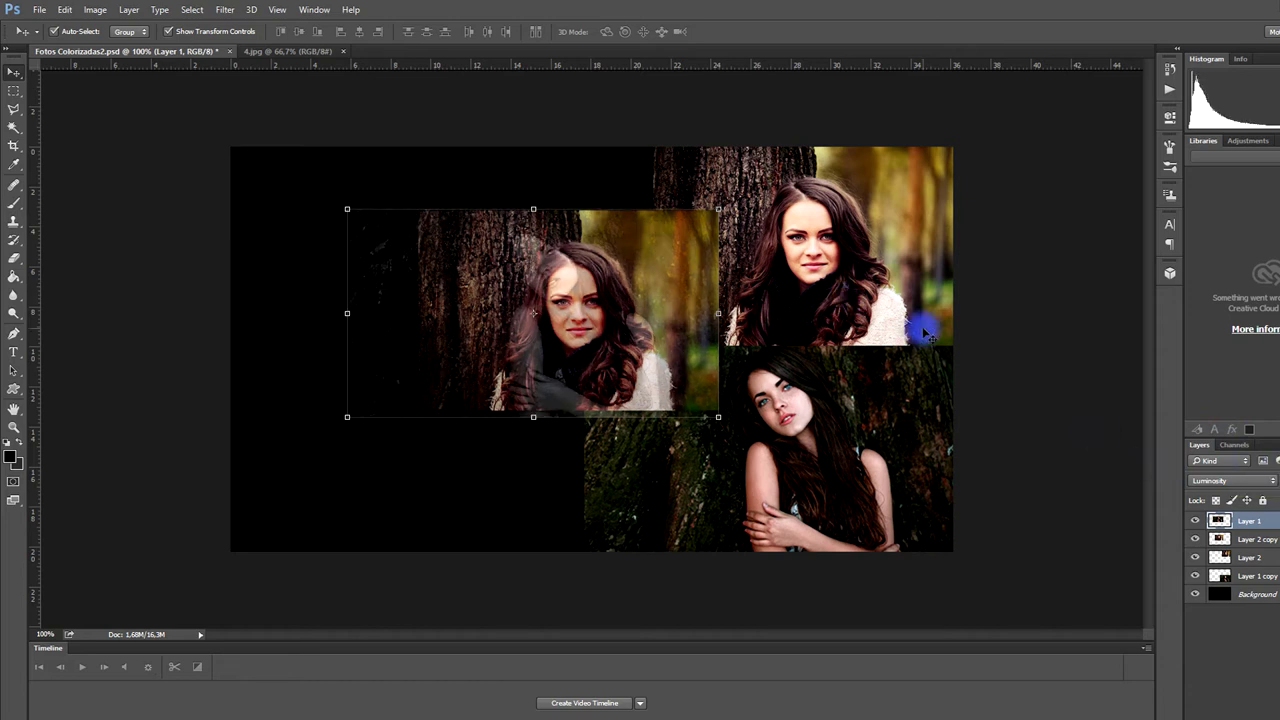
key(shift+plus)
key(shift+minus)
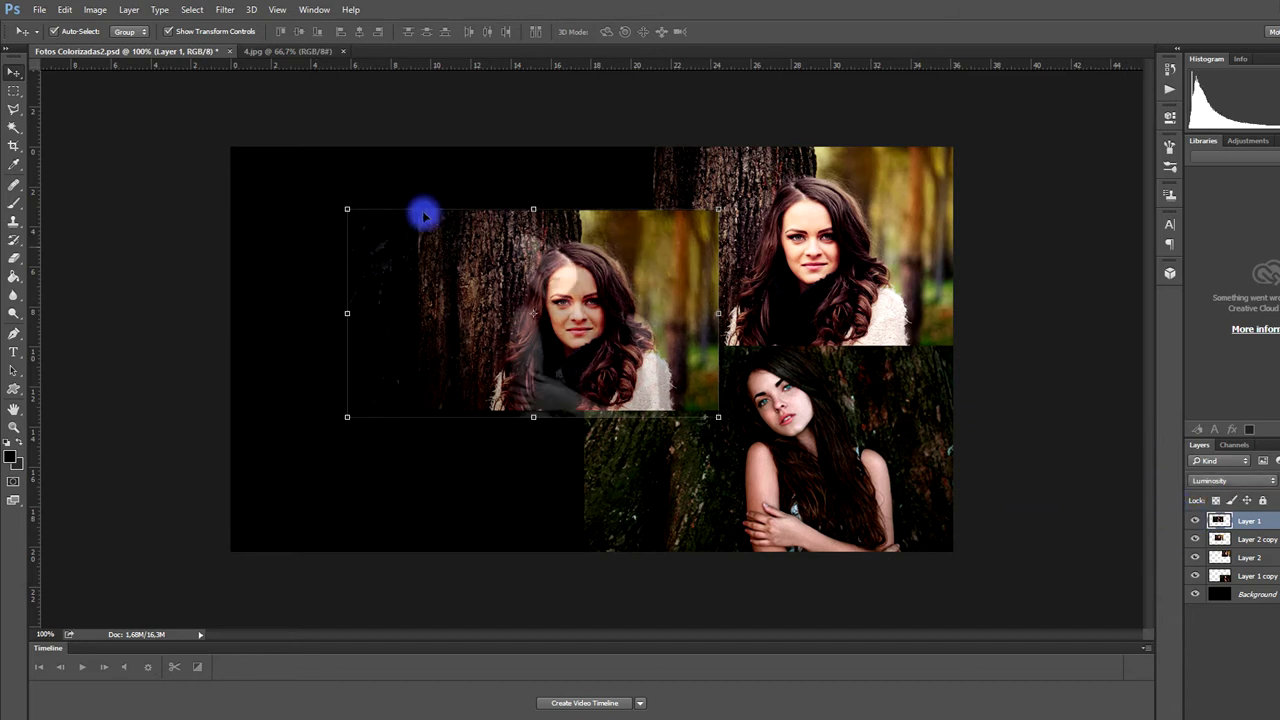
click(18, 151)
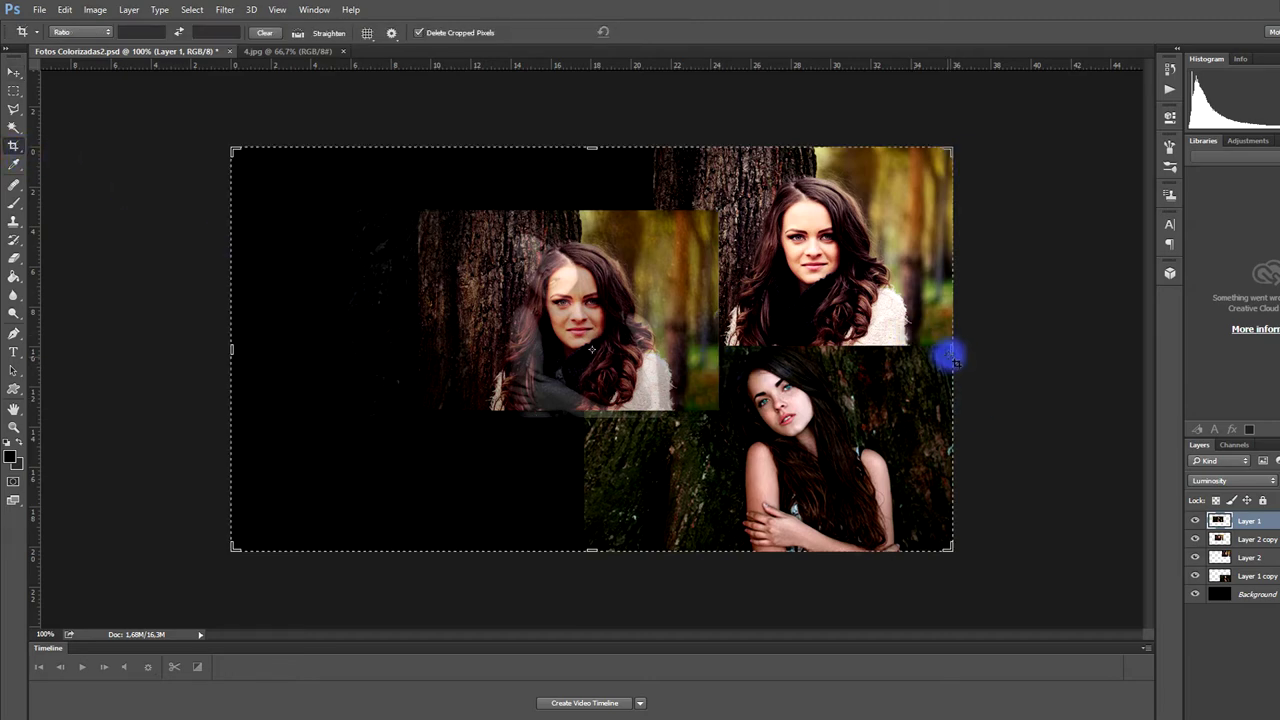
drag(951, 352, 737, 325)
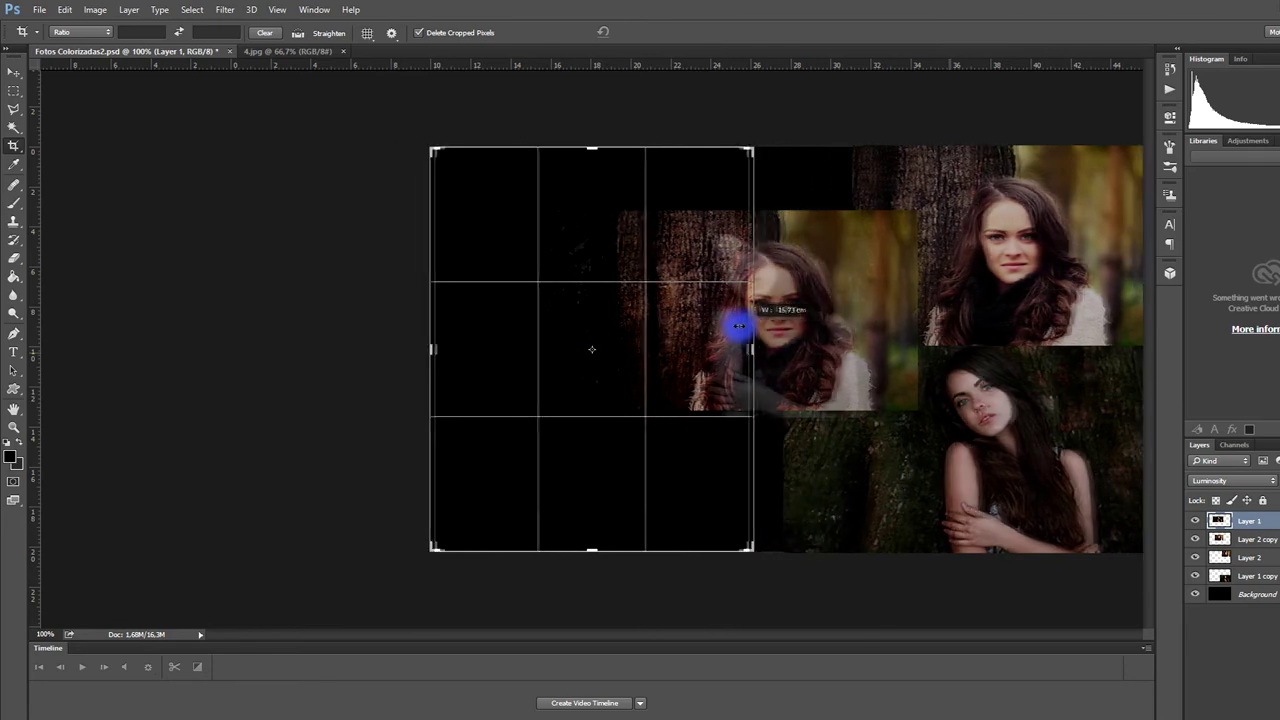
mouse_move(737, 325)
mouse_down()
mouse_move(651, 309)
mouse_move(831, 324)
mouse_up()
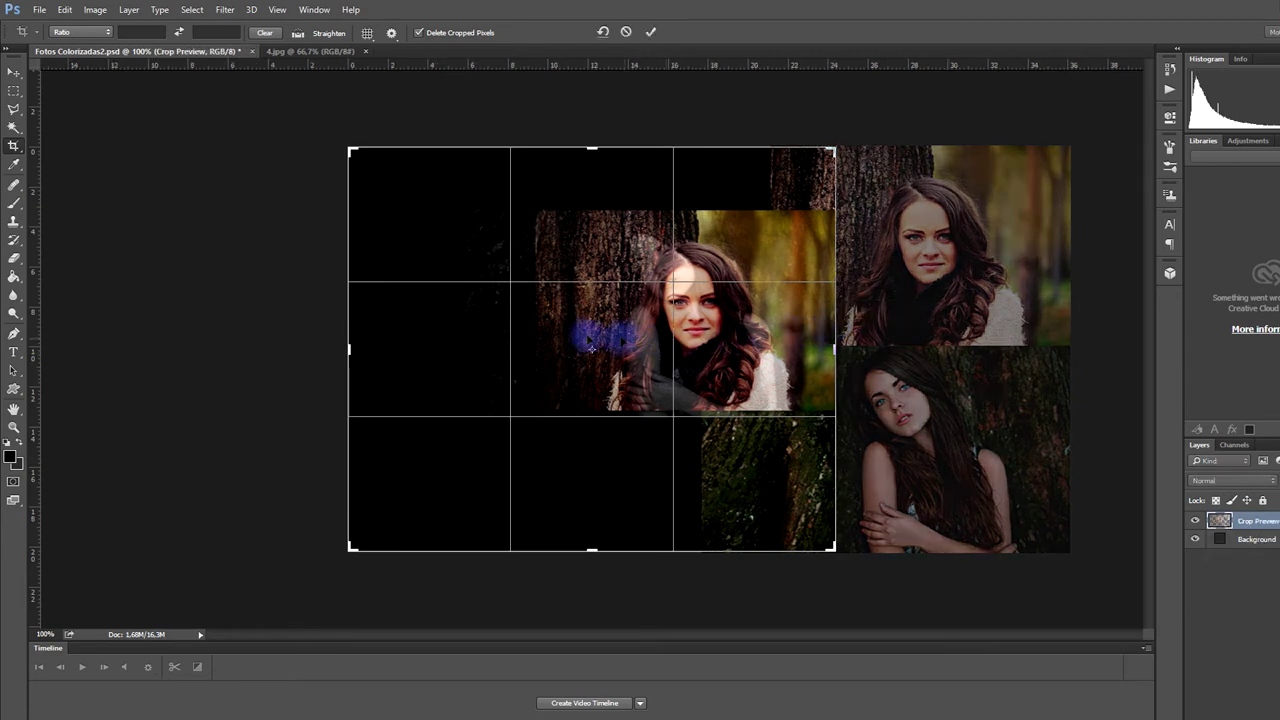
drag(349, 351, 443, 346)
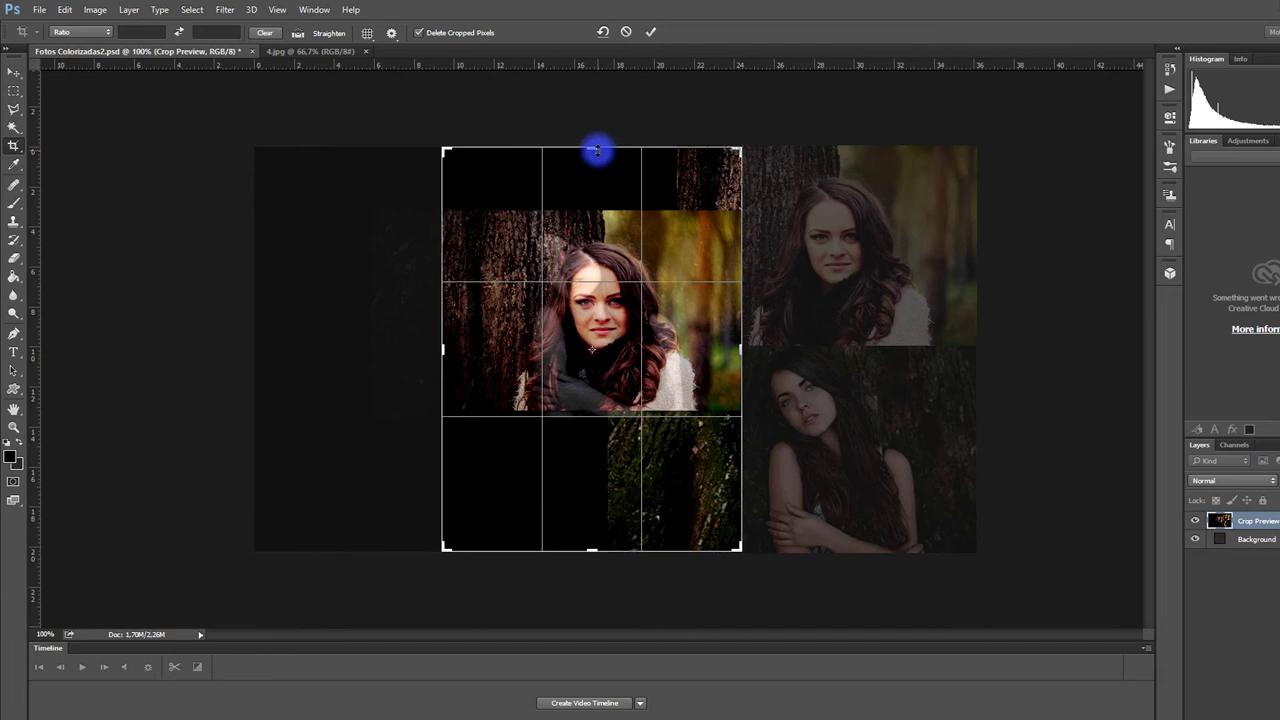
drag(596, 151, 592, 181)
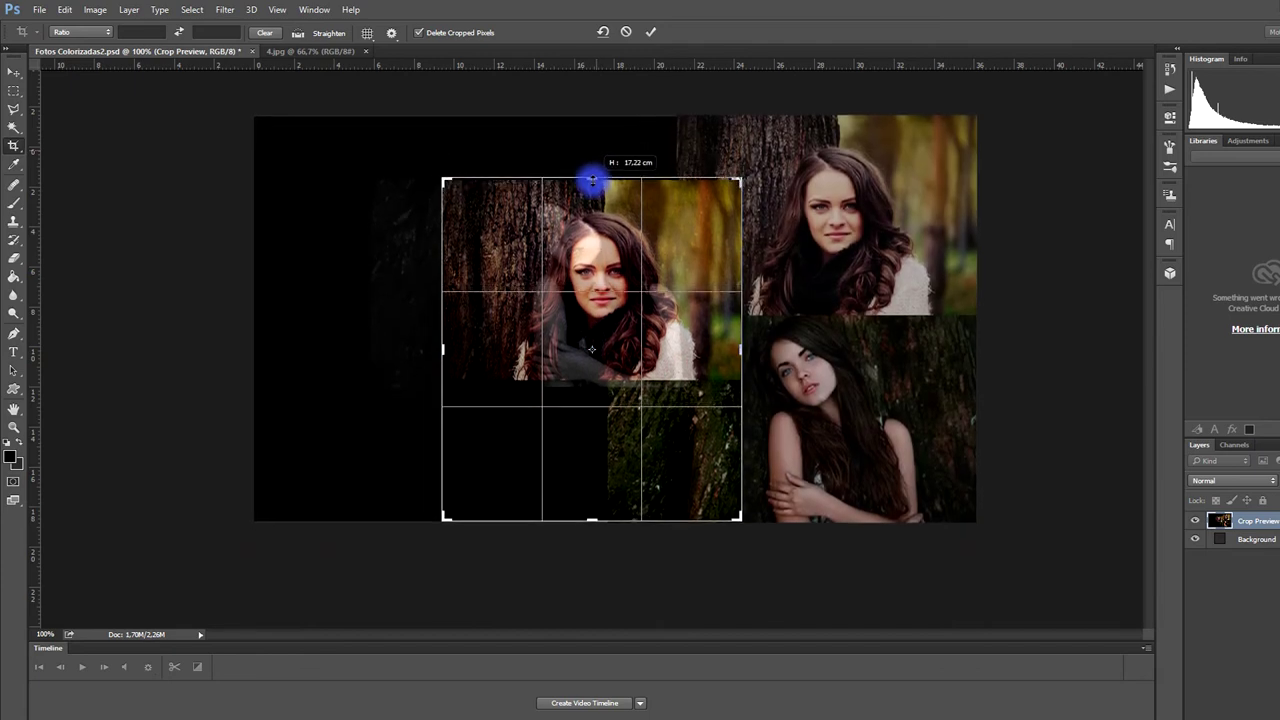
drag(592, 180, 592, 180)
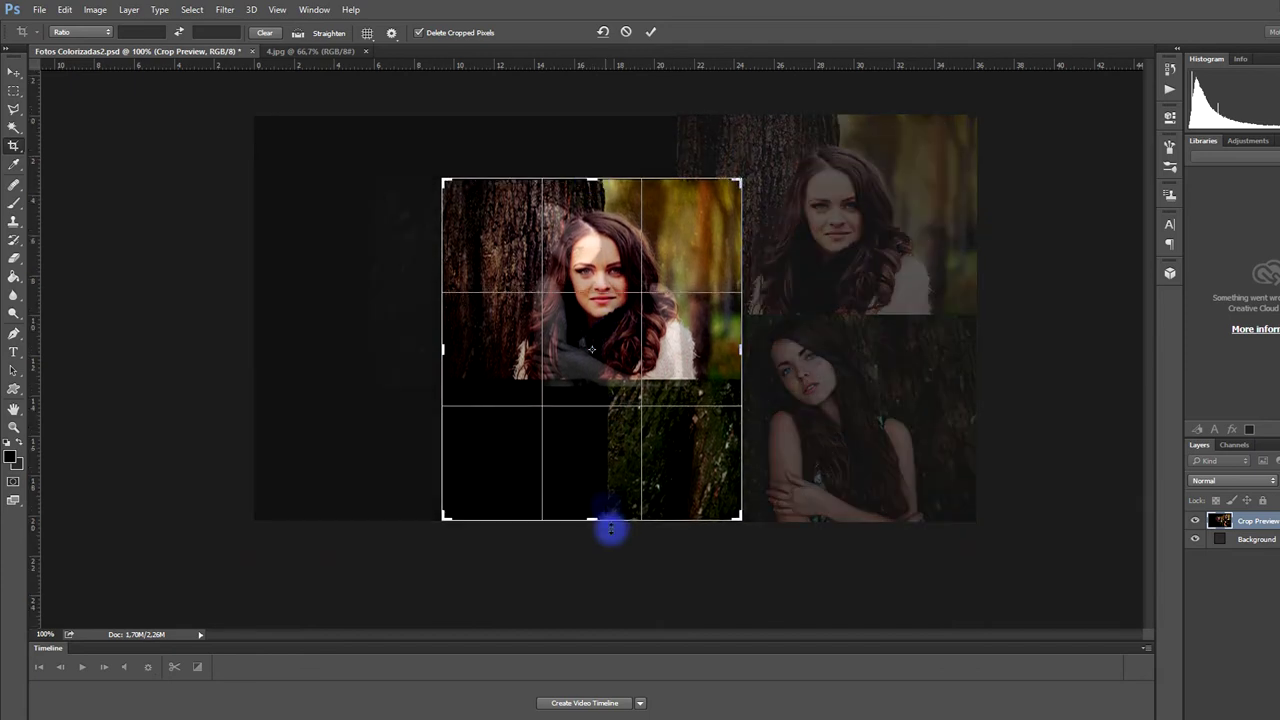
mouse_move(595, 519)
mouse_down()
mouse_move(589, 449)
mouse_move(597, 473)
mouse_up()
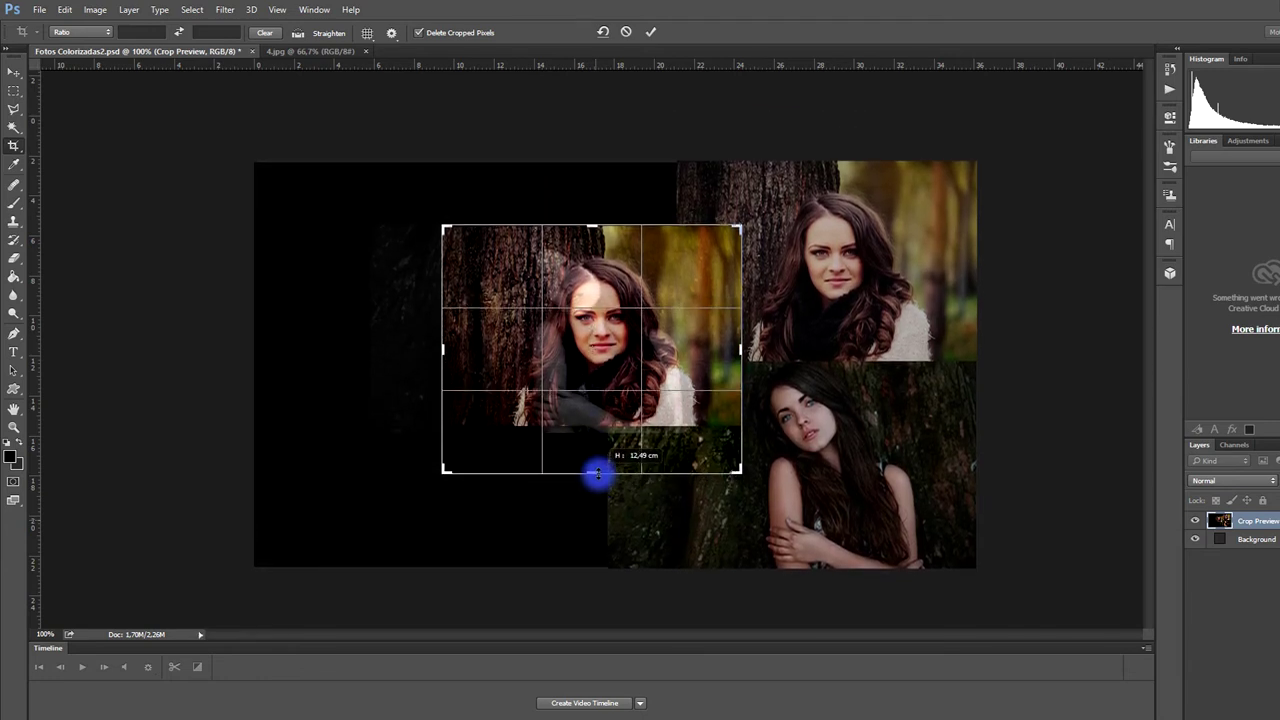
mouse_move(596, 483)
mouse_down()
mouse_move(594, 454)
mouse_move(603, 517)
mouse_move(594, 449)
mouse_up()
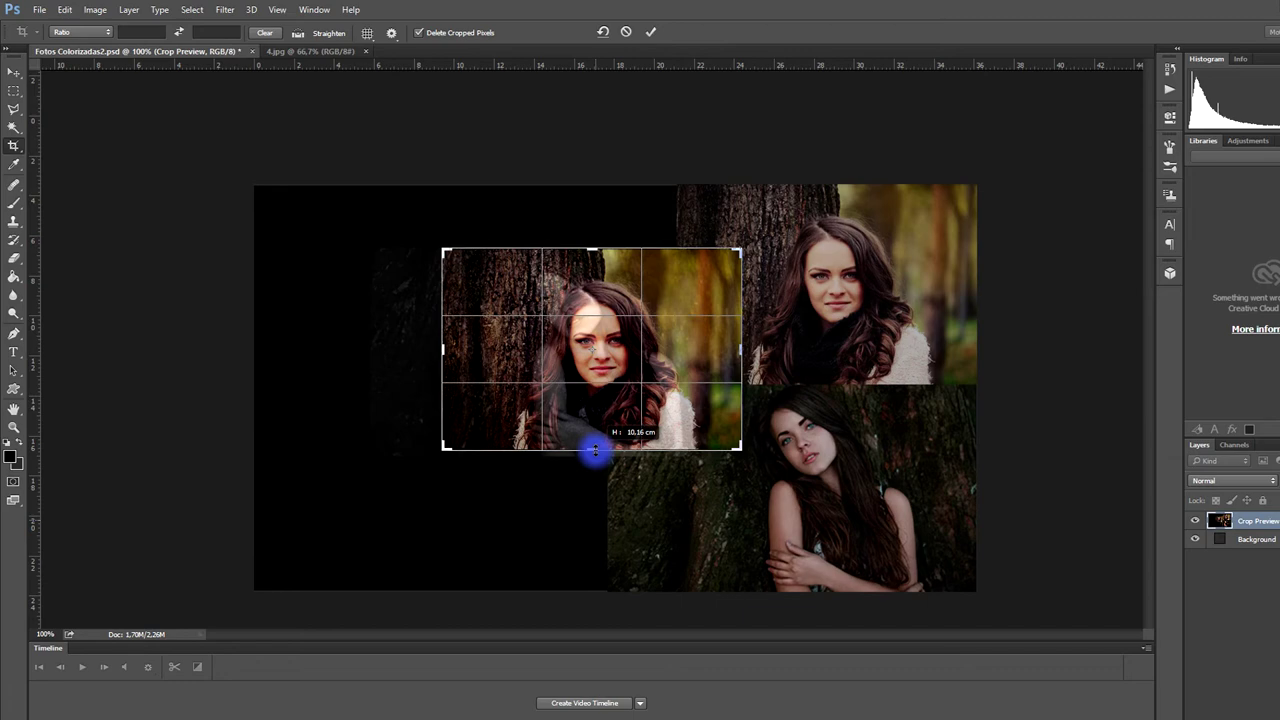
click(655, 37)
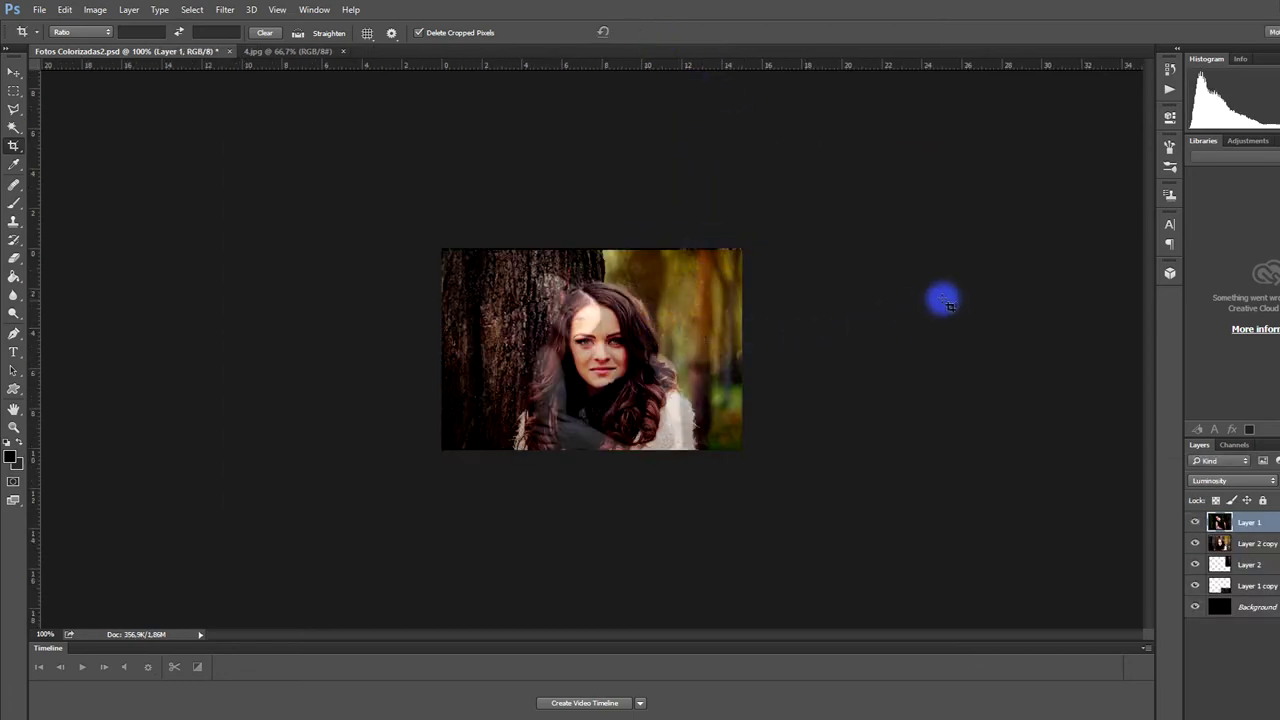
key(ctrl+z)
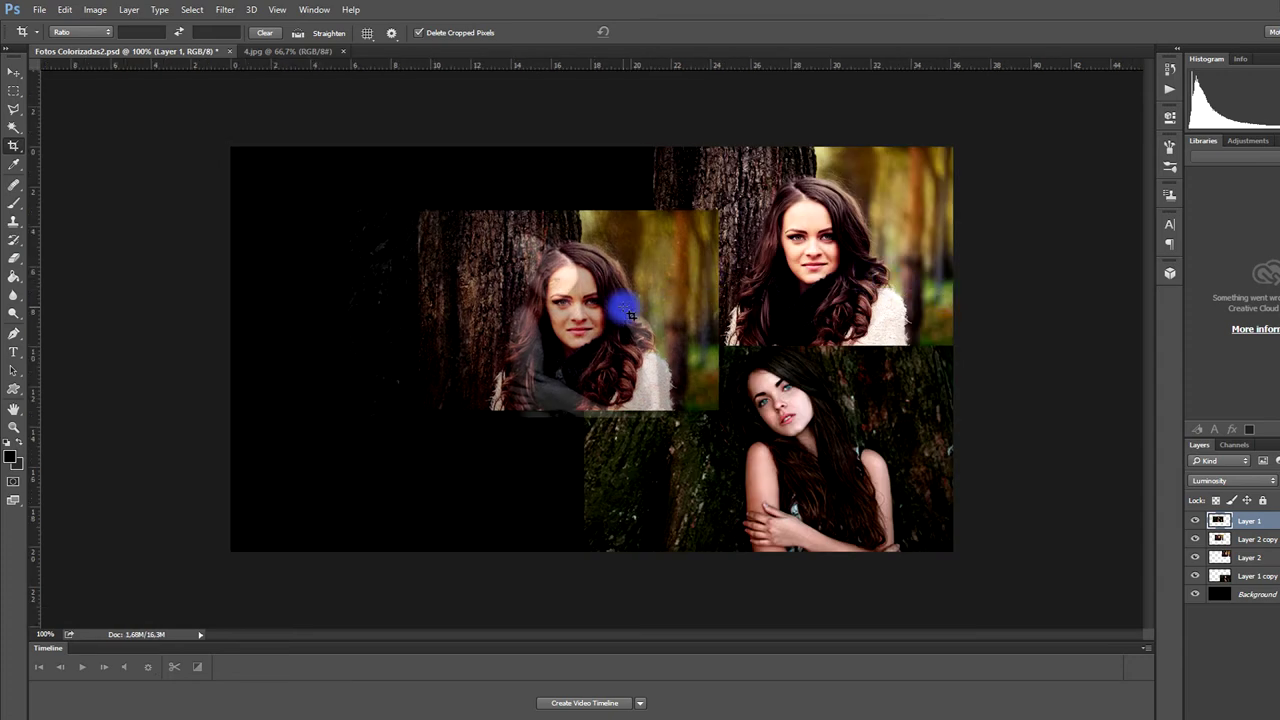
Shrink the central Layer 1 portrait to about 97%
click(14, 72)
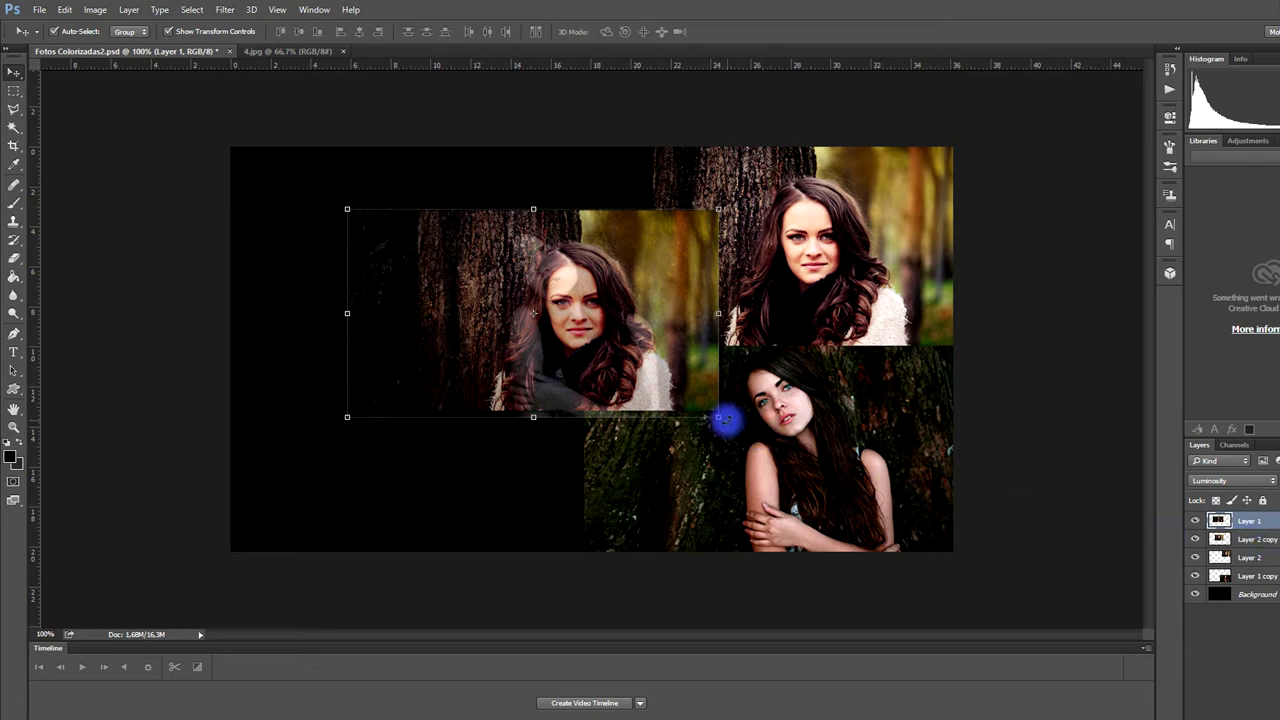
click(718, 417)
drag(718, 417, 709, 410)
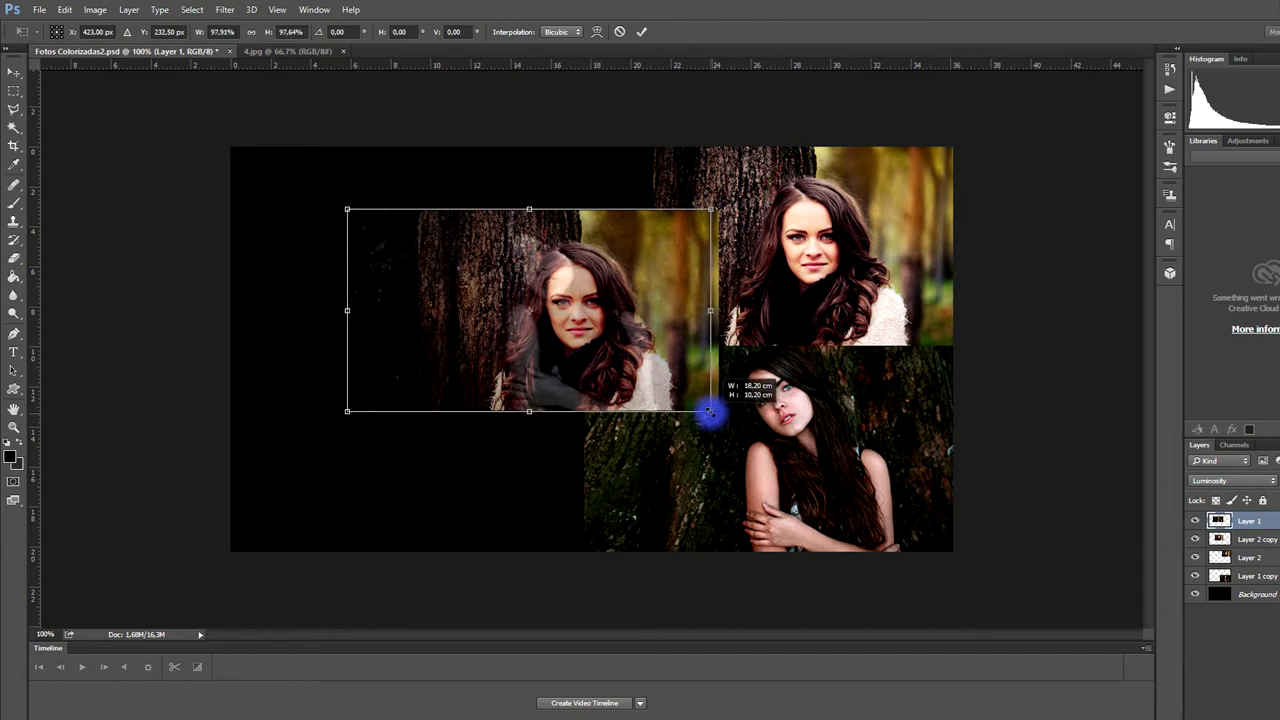
drag(709, 410, 701, 400)
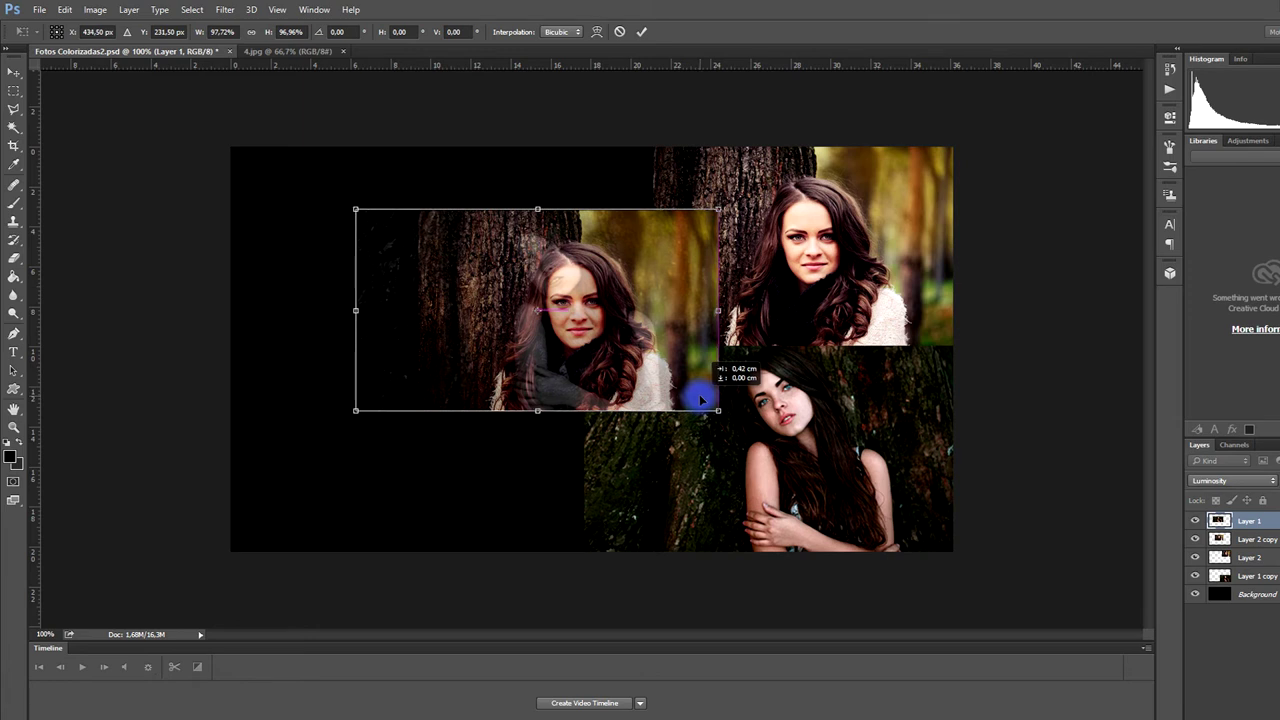
click(641, 32)
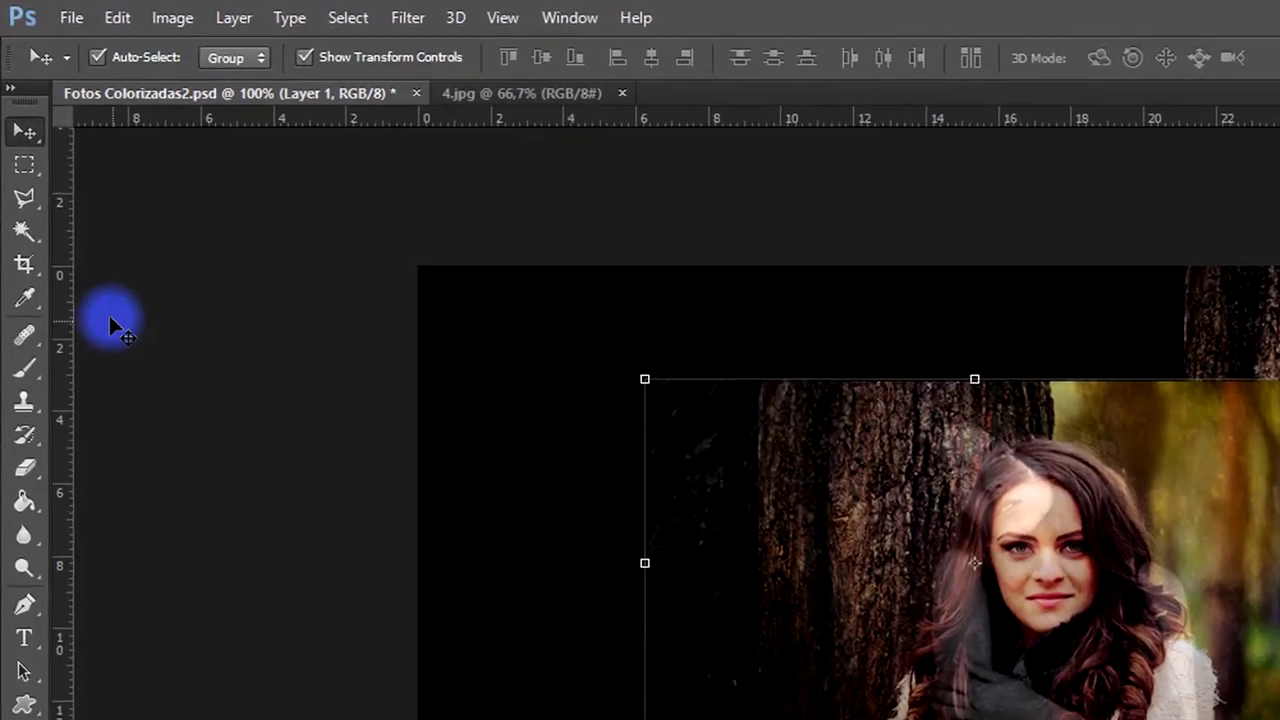
Copy a rectangular area of the central portrait to Layer 3 and move it lower
click(27, 183)
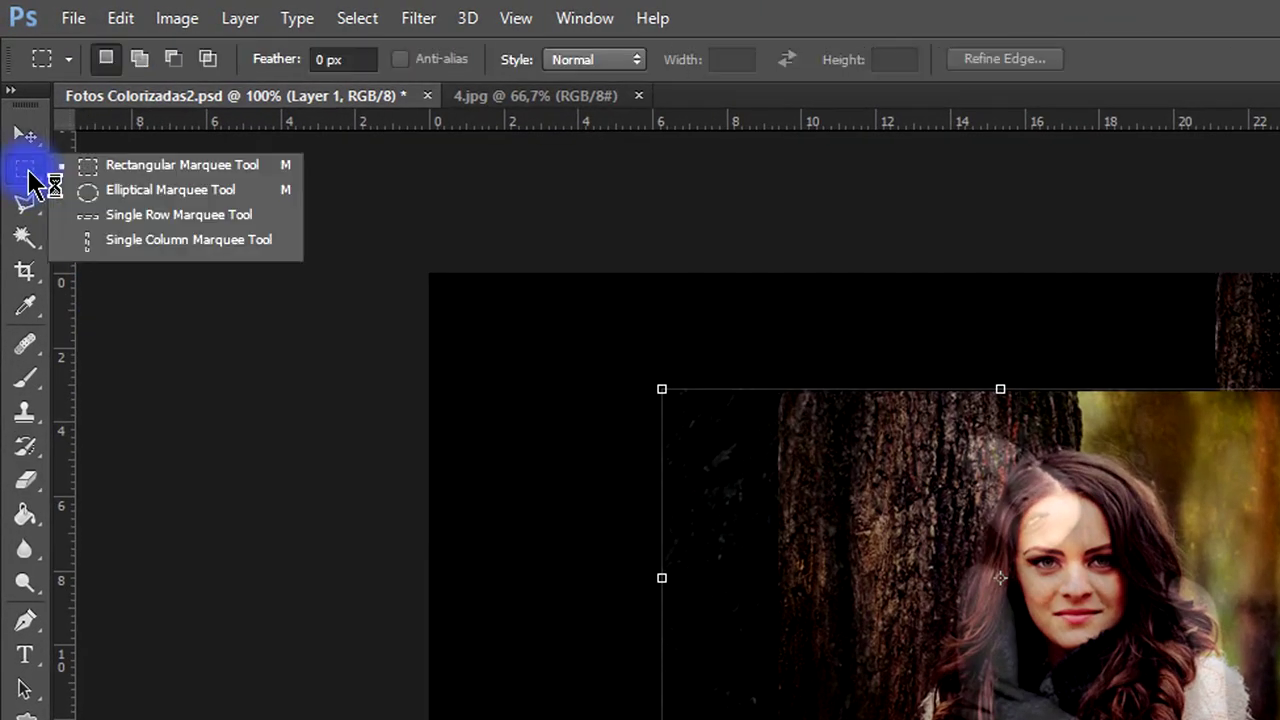
click(97, 163)
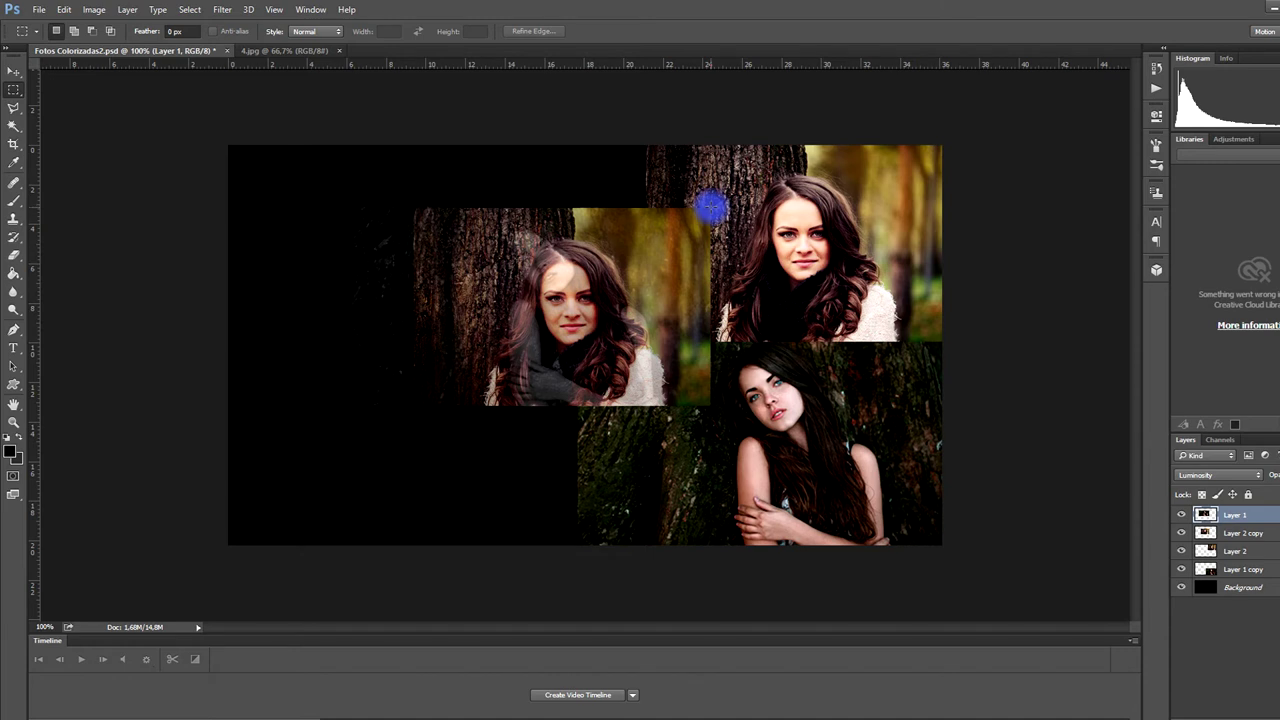
mouse_move(710, 210)
mouse_down()
mouse_move(556, 378)
mouse_move(506, 400)
mouse_move(414, 405)
mouse_up()
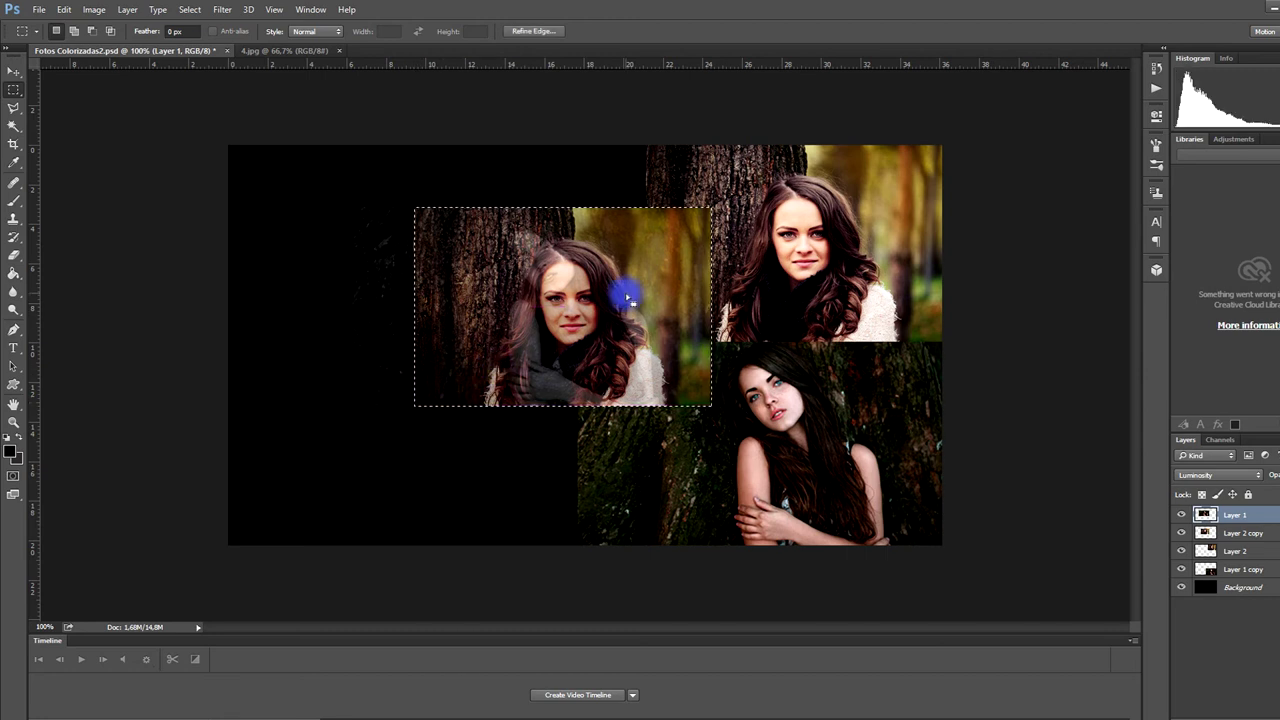
key(ctrl+j)
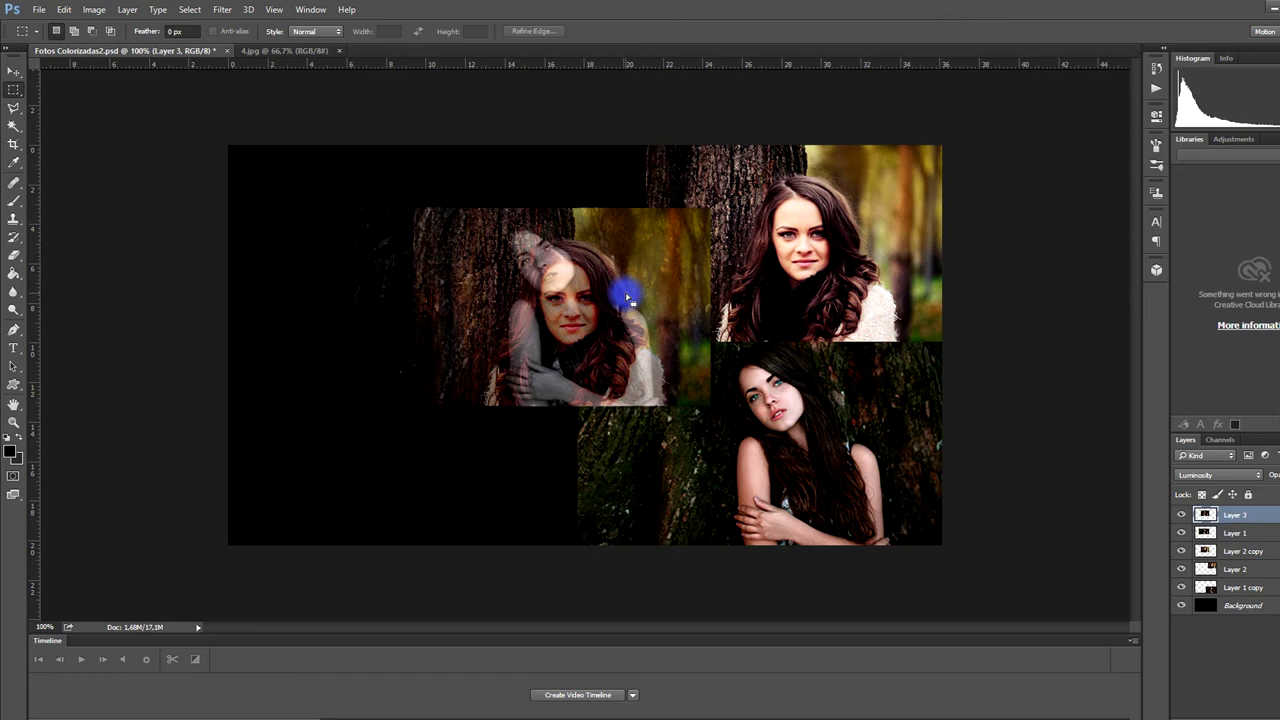
click(13, 72)
mouse_move(547, 278)
mouse_down()
mouse_move(601, 417)
mouse_move(543, 449)
mouse_up()
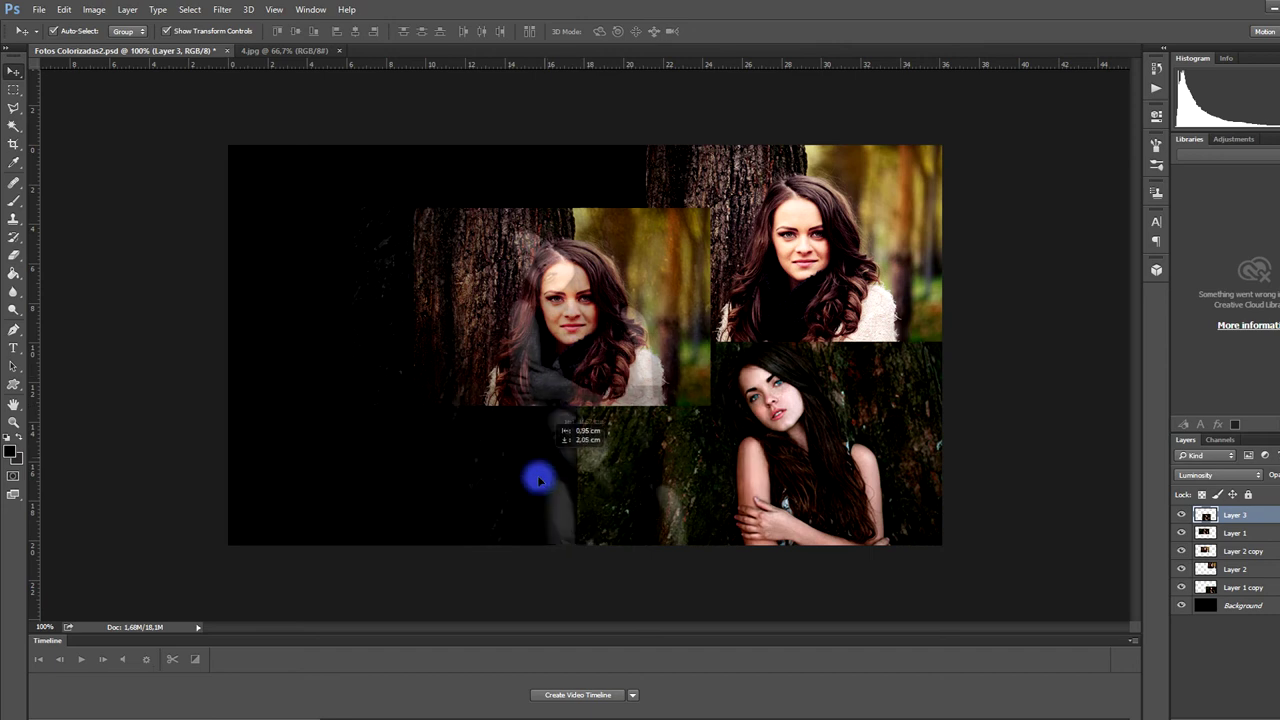
click(507, 284)
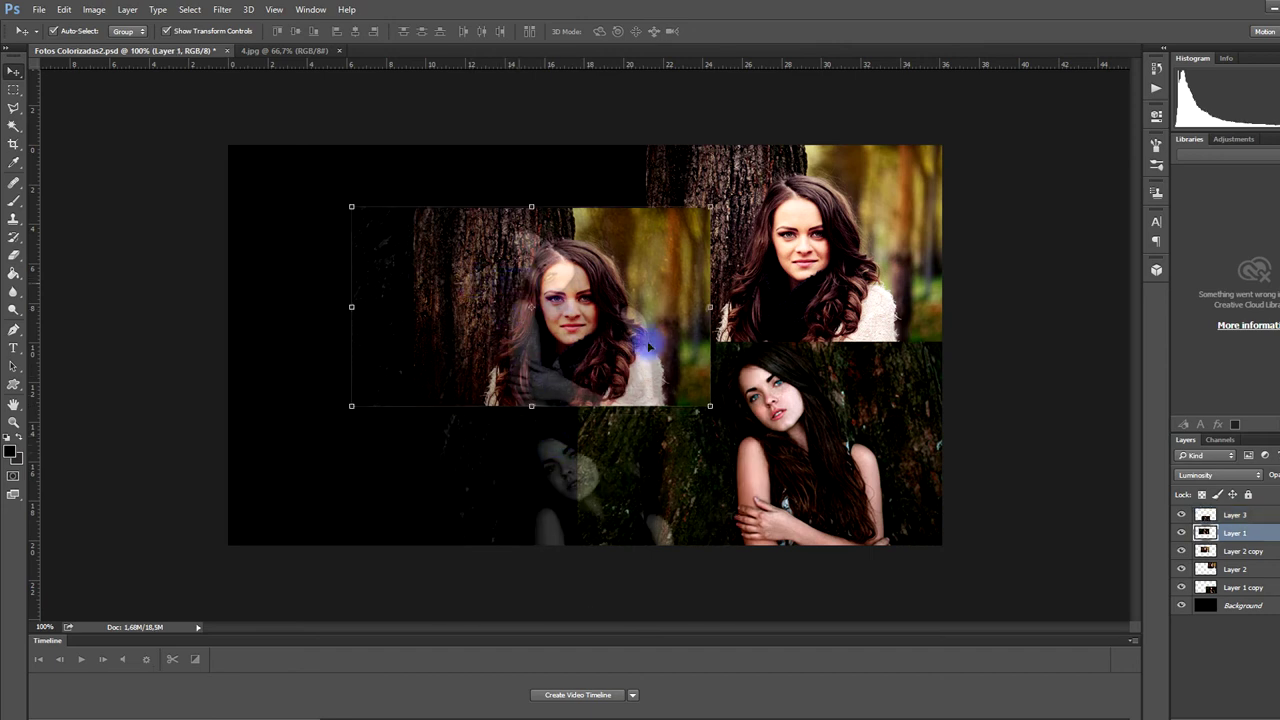
Delete the extra bottom-right photo layer
click(843, 434)
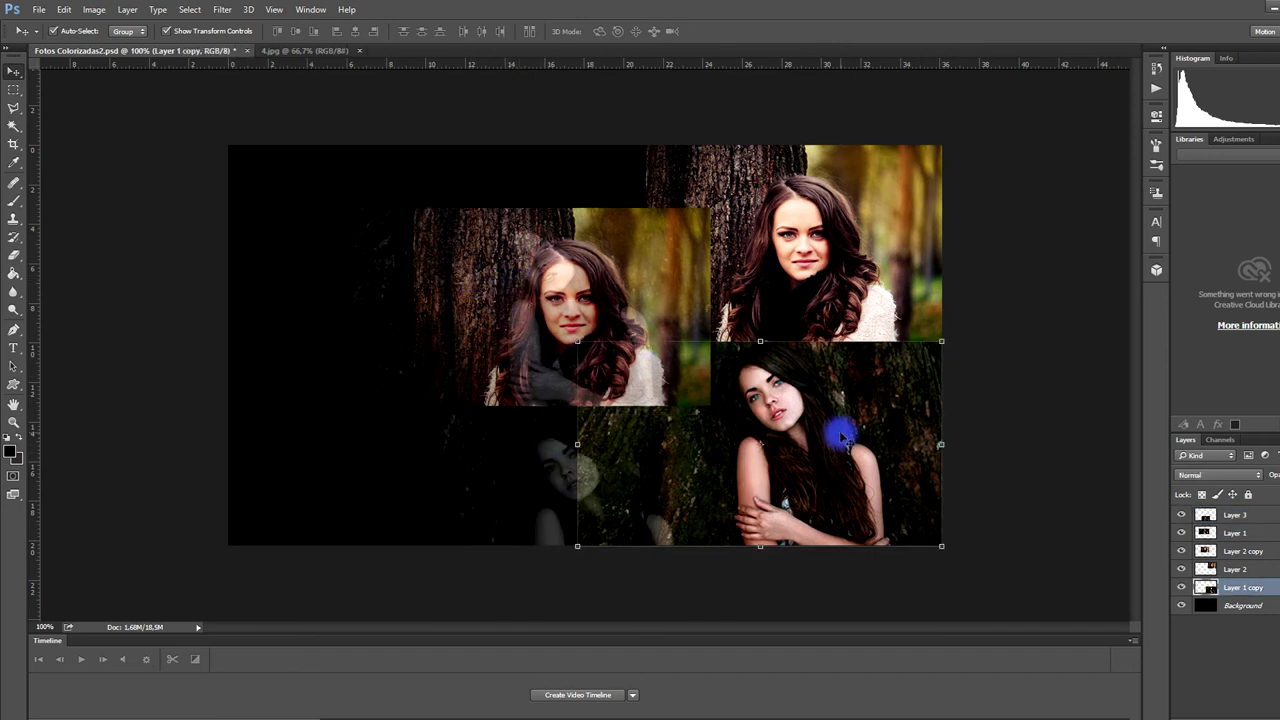
key(Delete)
click(471, 437)
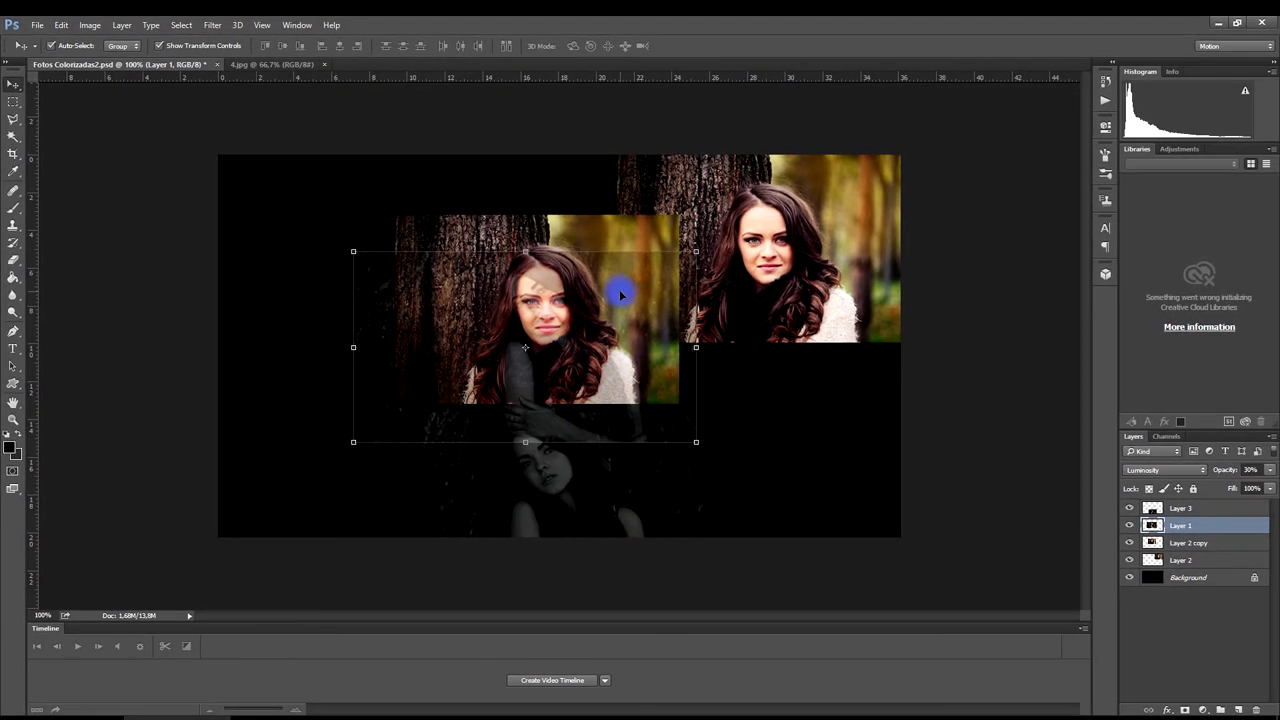
mouse_move(608, 294)
mouse_down()
mouse_move(779, 385)
mouse_move(755, 282)
mouse_up()
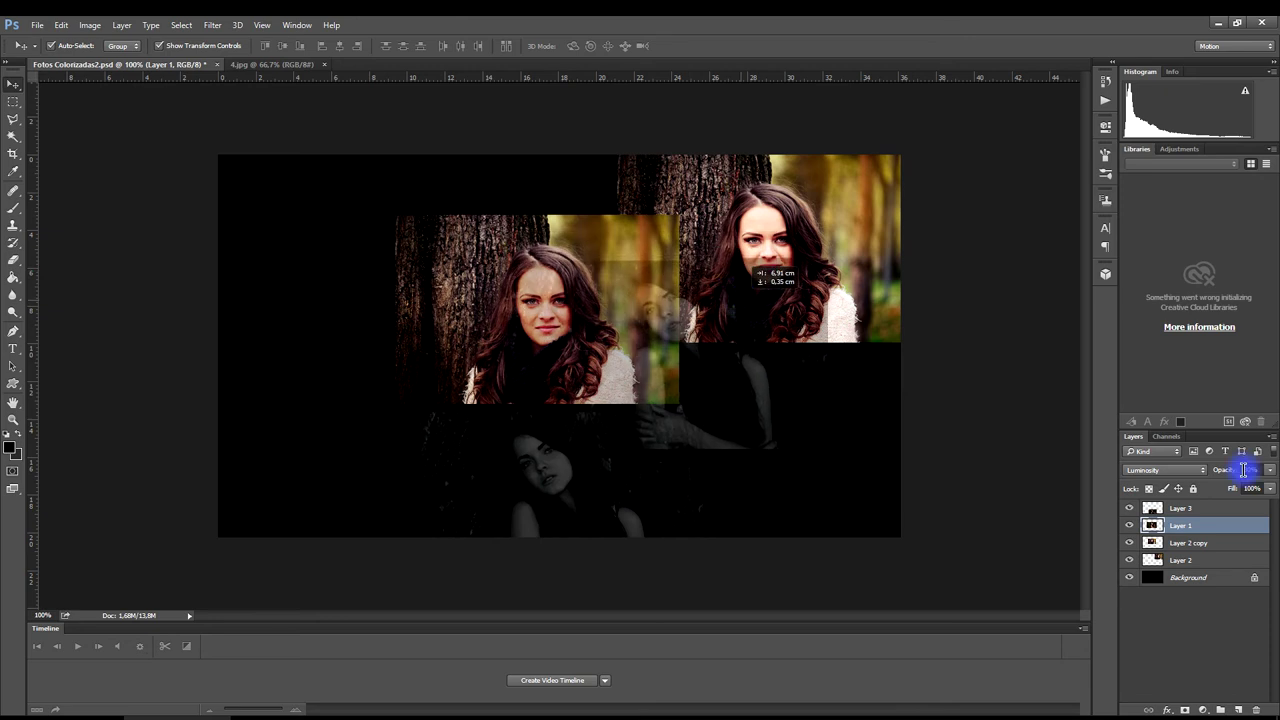
Raise the faded photo's opacity to 100 and check its blend mode while repositioning it
drag(1243, 470, 1277, 470)
text(100)
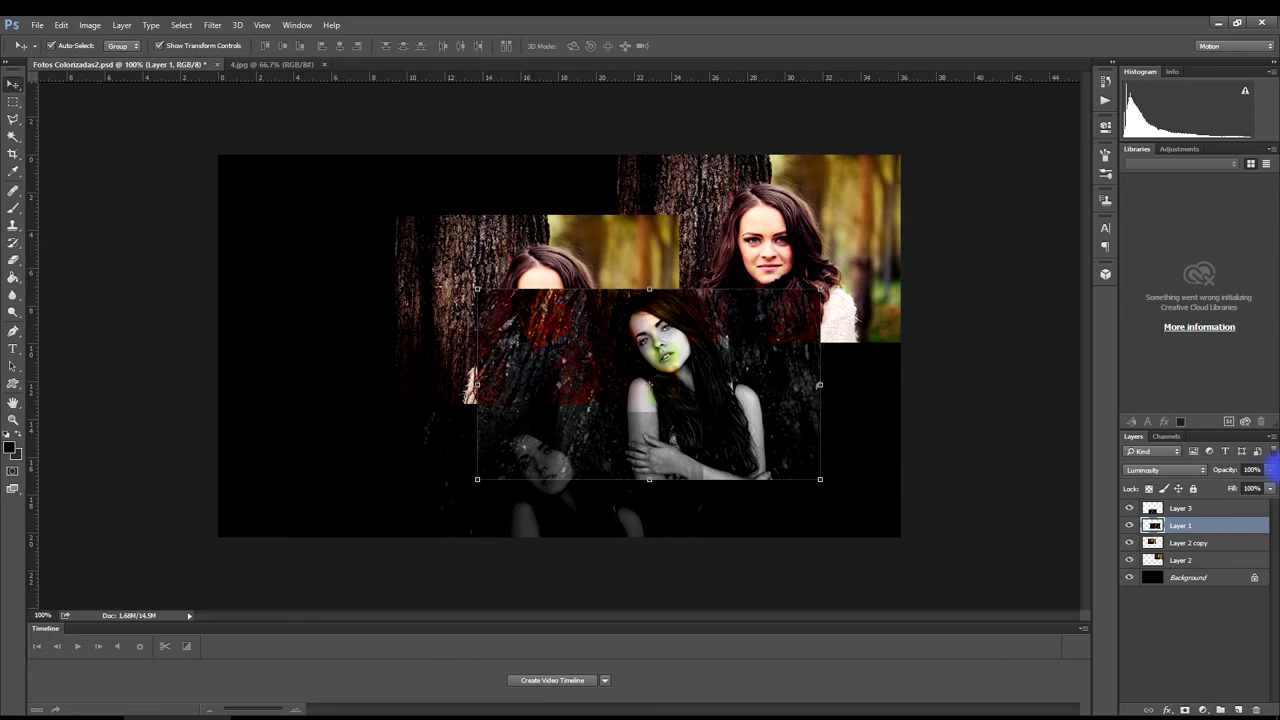
drag(729, 406, 550, 355)
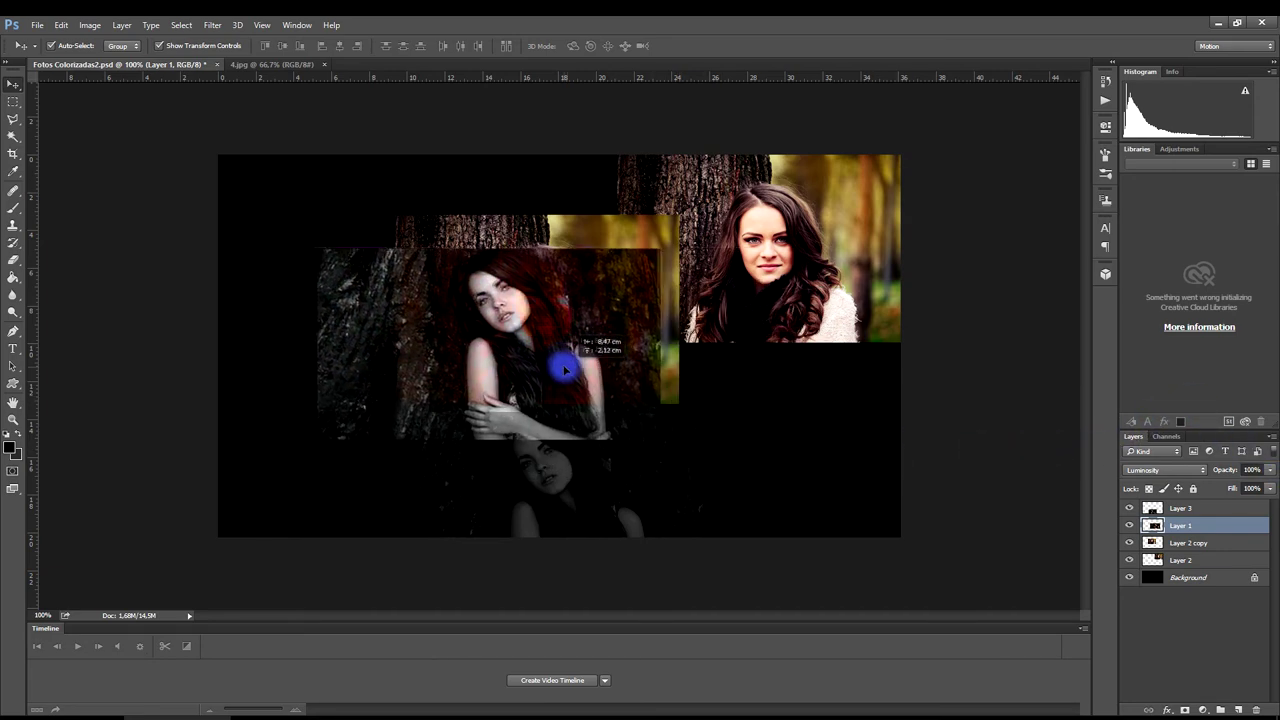
click(1192, 470)
click(1157, 489)
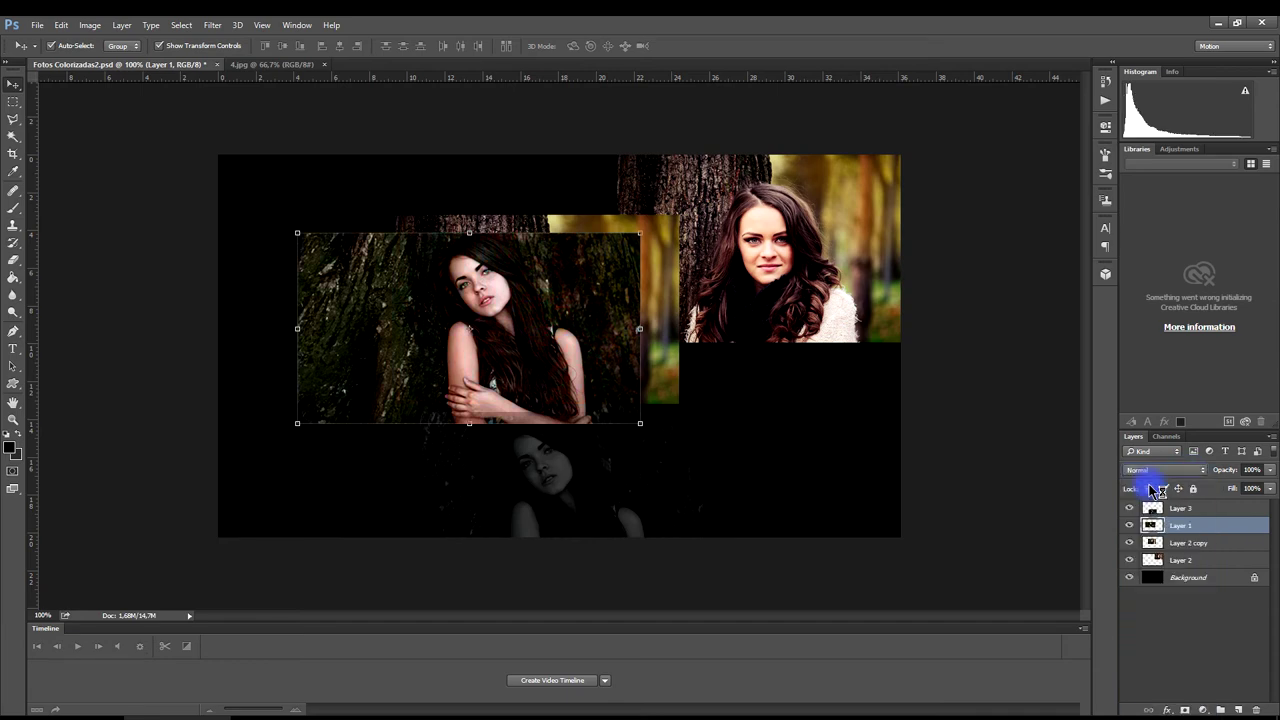
mouse_move(543, 294)
mouse_down()
mouse_move(627, 371)
mouse_move(580, 334)
mouse_move(593, 285)
mouse_move(503, 306)
mouse_move(502, 268)
mouse_up()
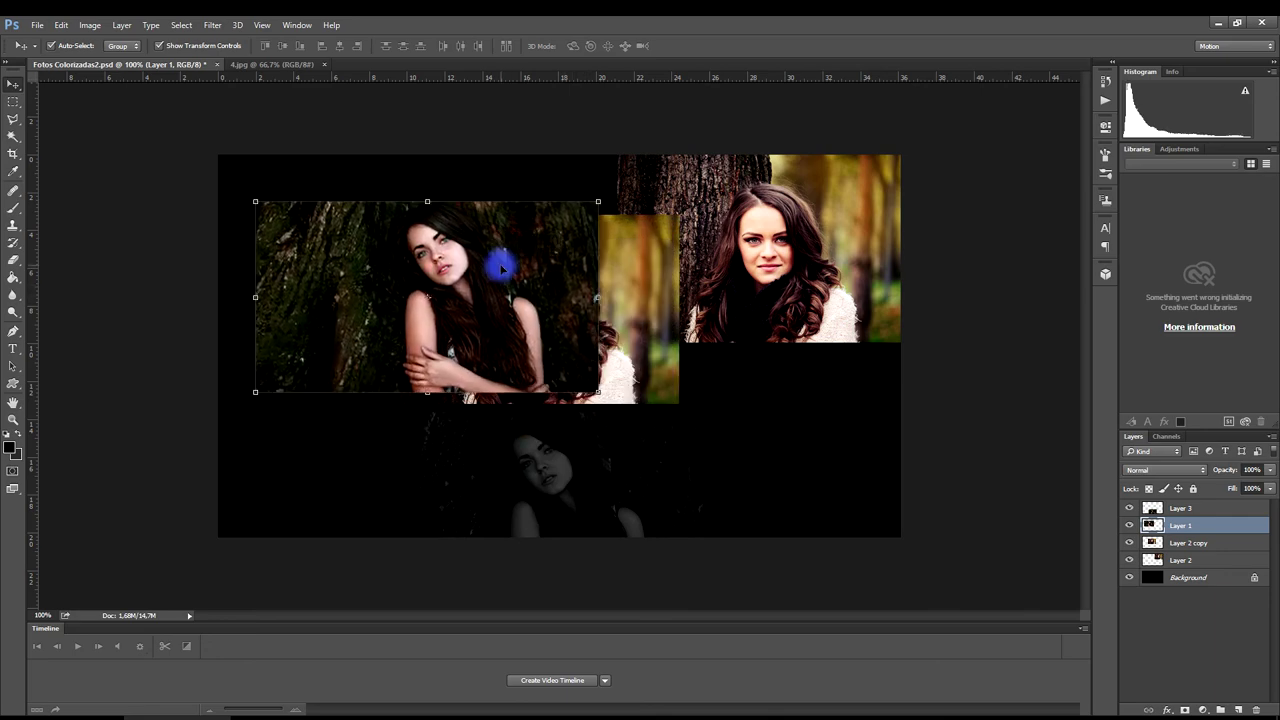
Delete the duplicate hugging-girl photo and set Layer 3 to 100% opacity, Normal blending, lower middle
key(Delete)
click(578, 435)
mouse_move(585, 461)
mouse_down()
mouse_move(543, 271)
mouse_move(562, 262)
mouse_move(586, 349)
mouse_move(585, 460)
mouse_up()
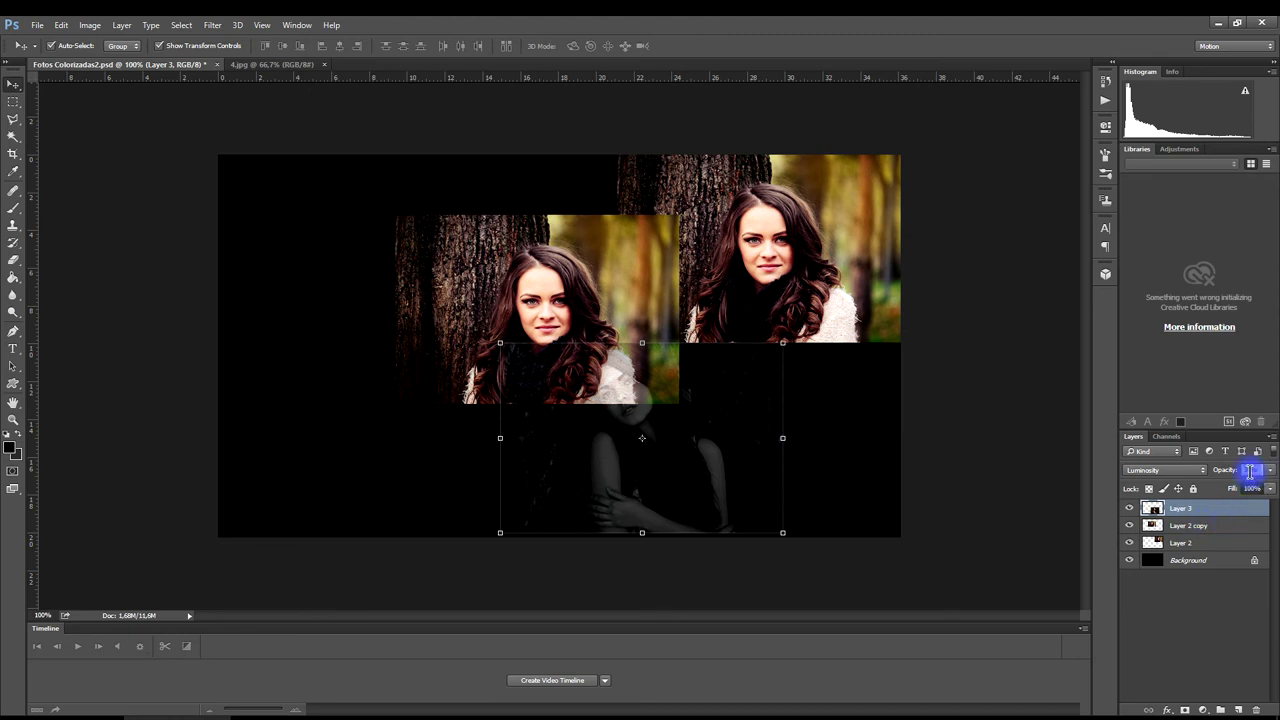
text(100)
key(Return)
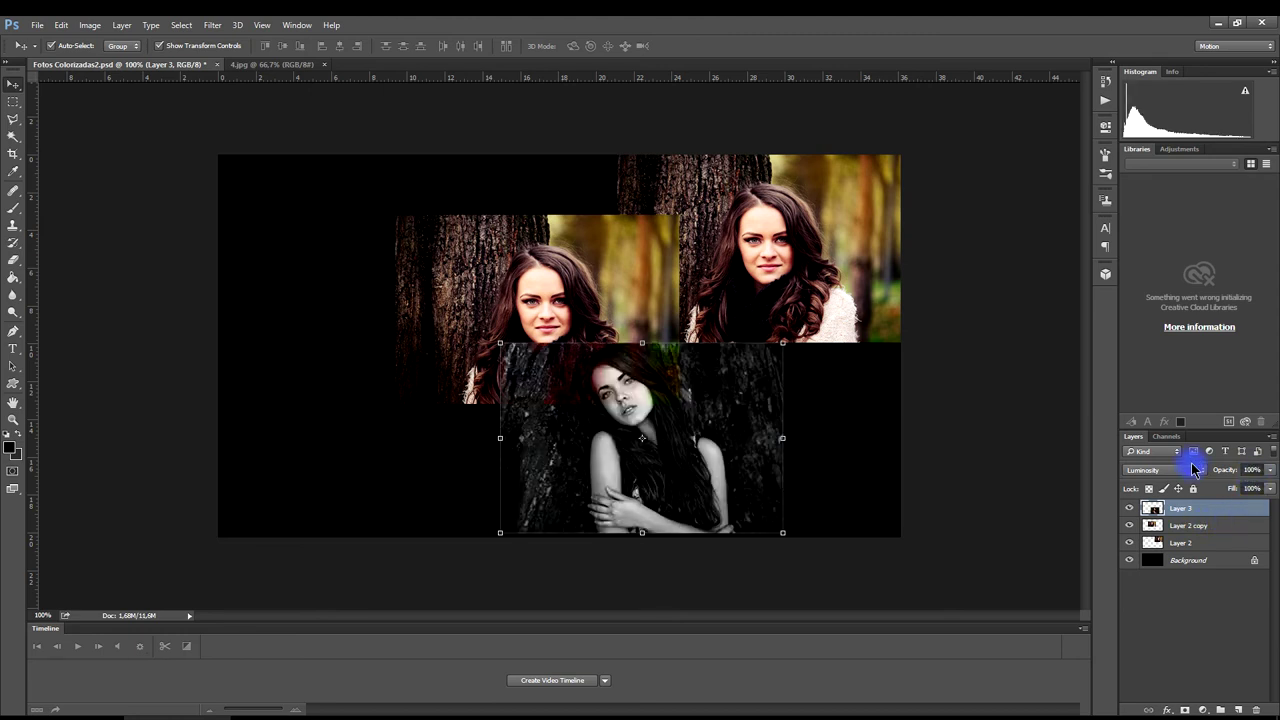
click(1190, 471)
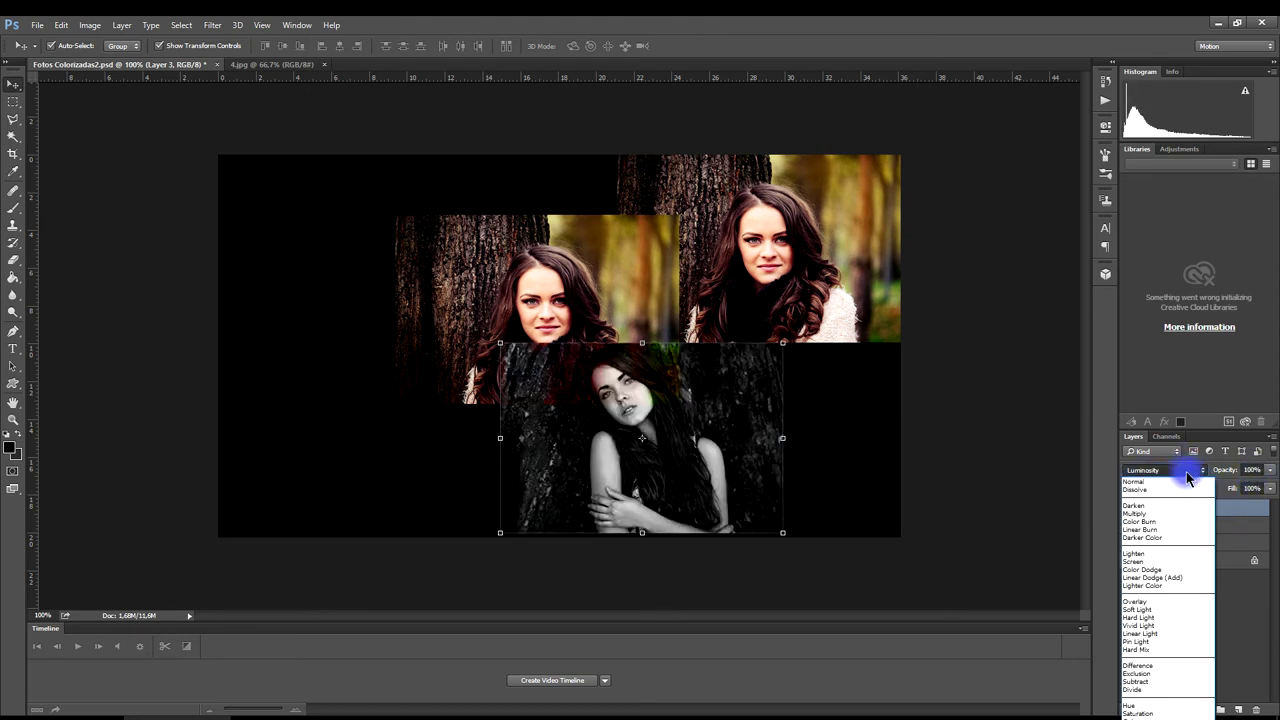
click(1170, 482)
drag(726, 430, 713, 486)
drag(485, 293, 703, 235)
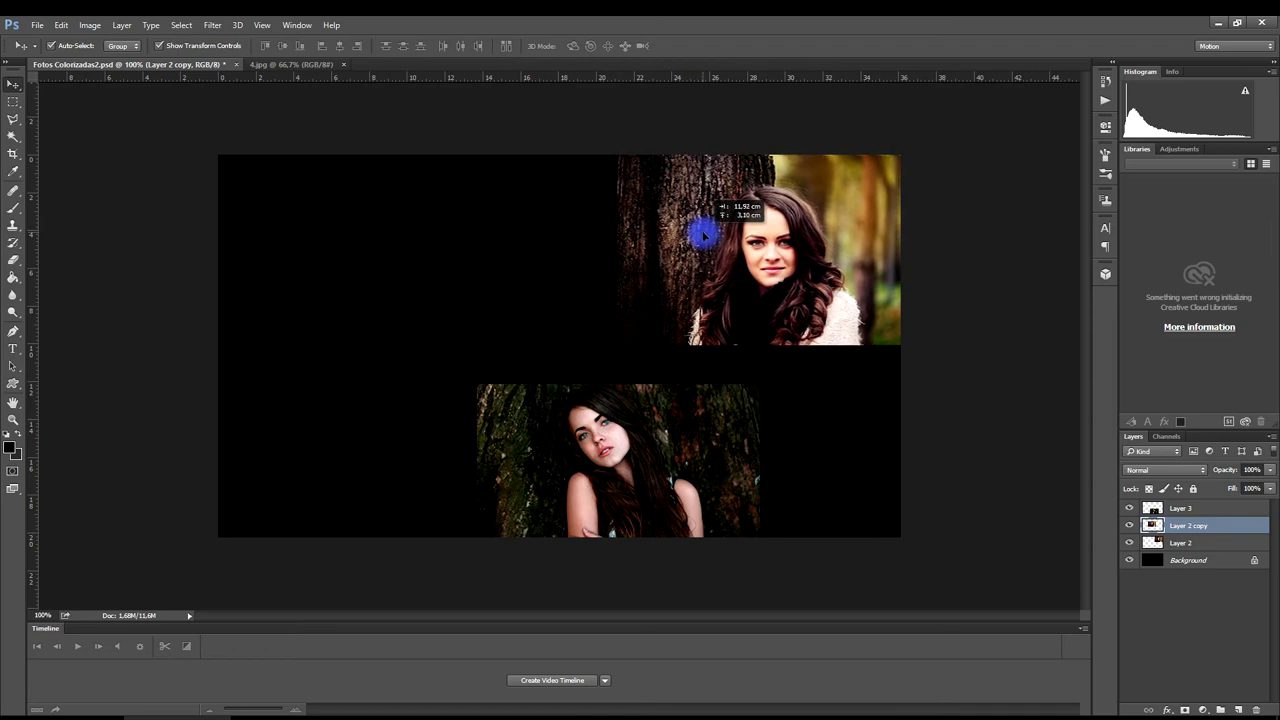
Move photos into the bottom-left and bottom-right corners and duplicate the girl photo into the top-left
mouse_move(703, 235)
mouse_down()
mouse_move(315, 395)
mouse_move(300, 427)
mouse_up()
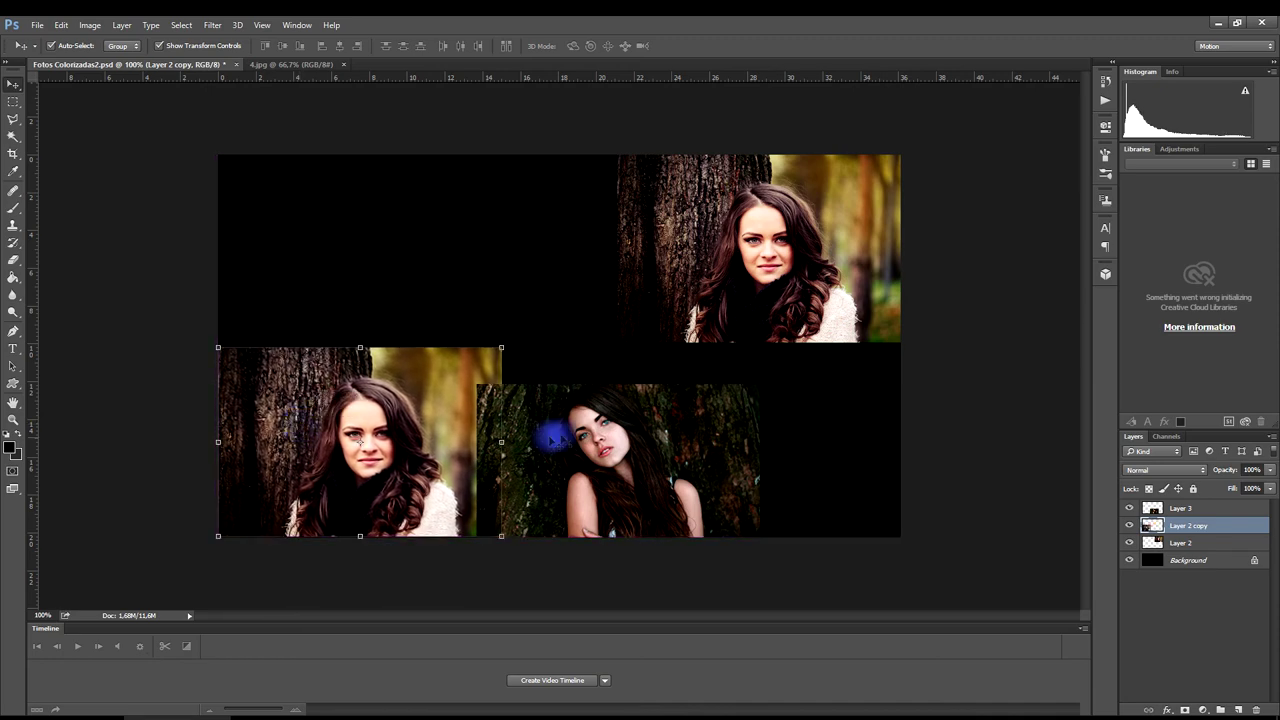
click(604, 428)
mouse_move(604, 428)
mouse_down()
mouse_move(663, 371)
mouse_move(734, 380)
mouse_move(742, 402)
mouse_up()
key(ctrl+j)
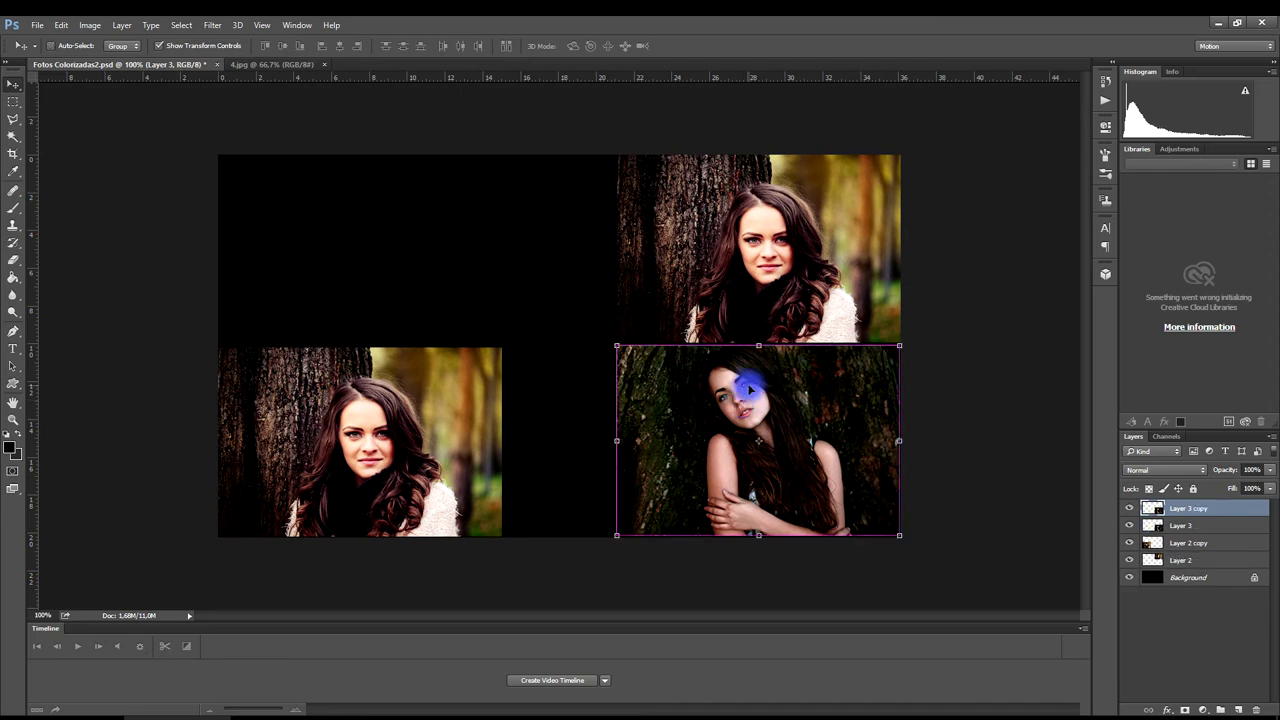
mouse_move(666, 368)
mouse_down()
mouse_move(306, 143)
mouse_move(306, 205)
mouse_up()
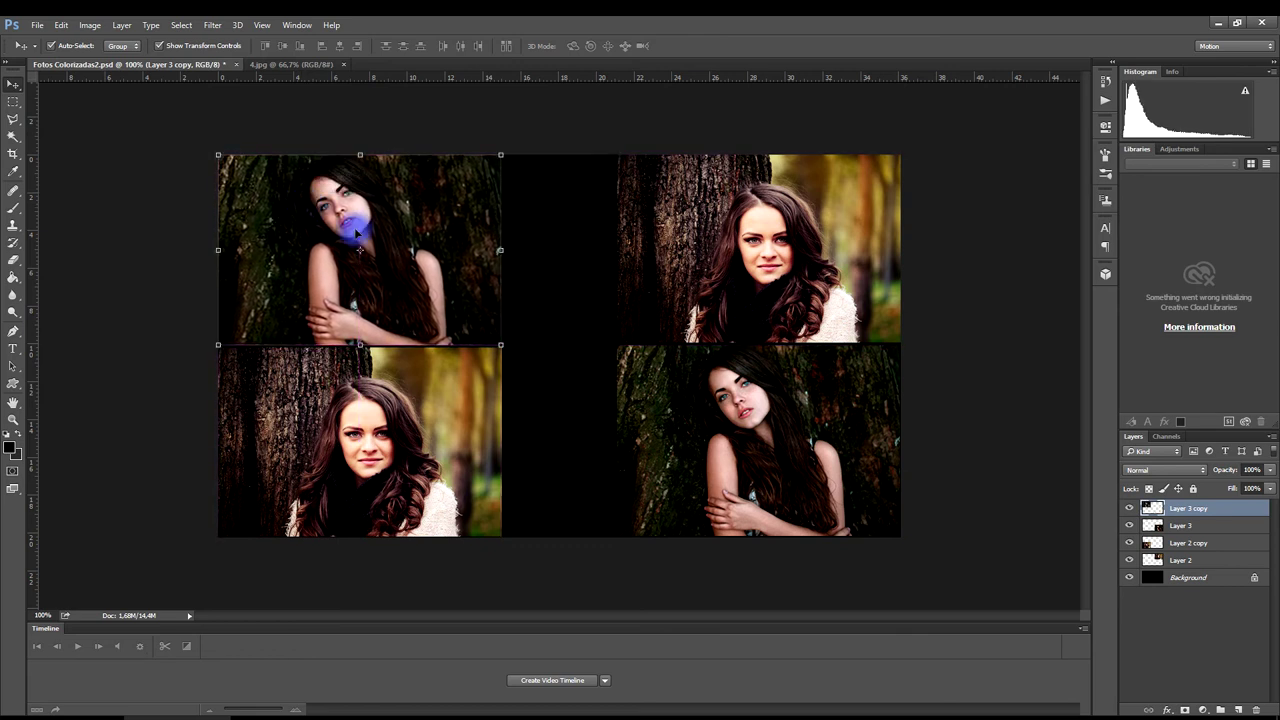
click(981, 239)
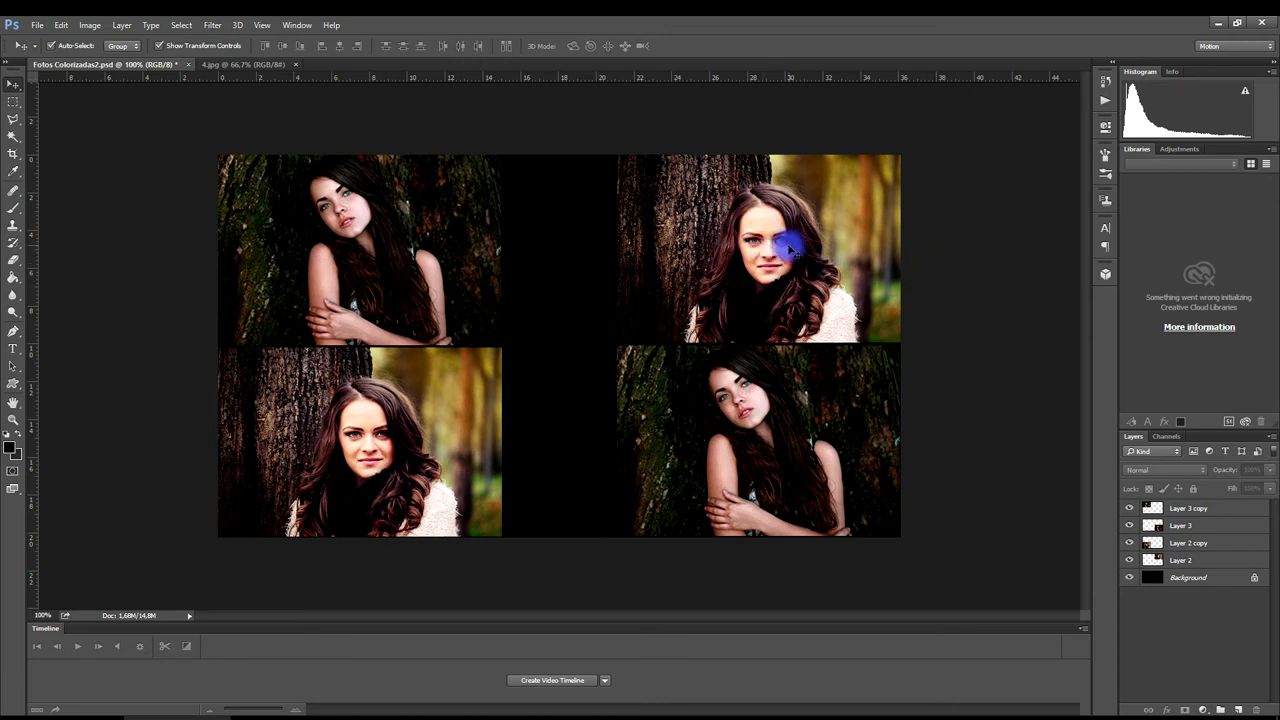
Duplicate the top-right smiling woman as Layer 2 copy 2, centred and on top of the stack
click(788, 246)
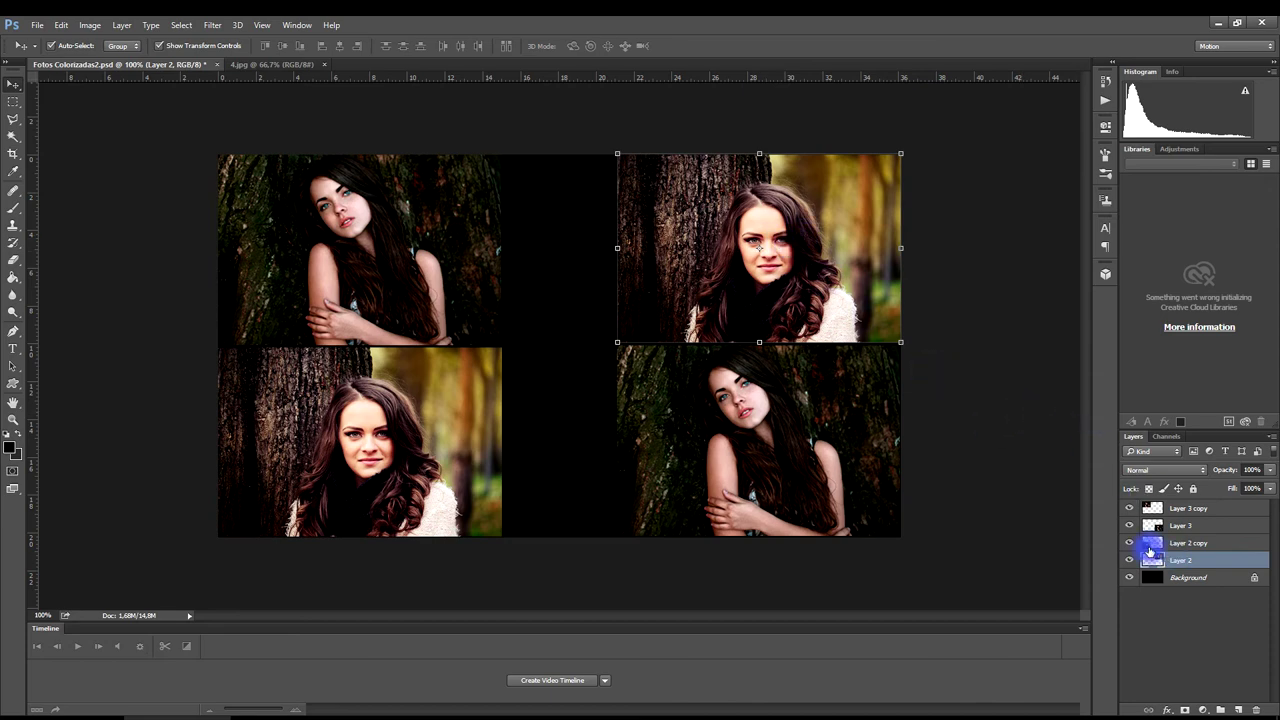
key(ctrl+j)
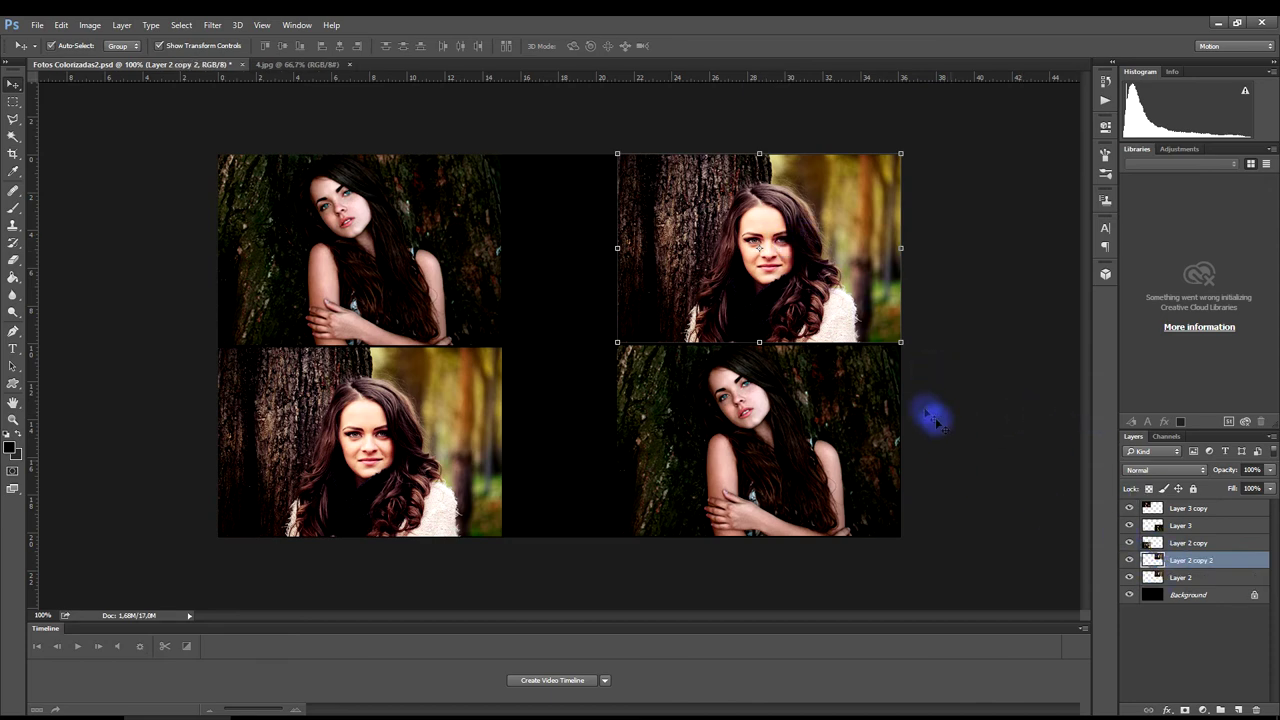
mouse_move(805, 262)
mouse_down()
mouse_move(724, 285)
mouse_move(663, 323)
mouse_up()
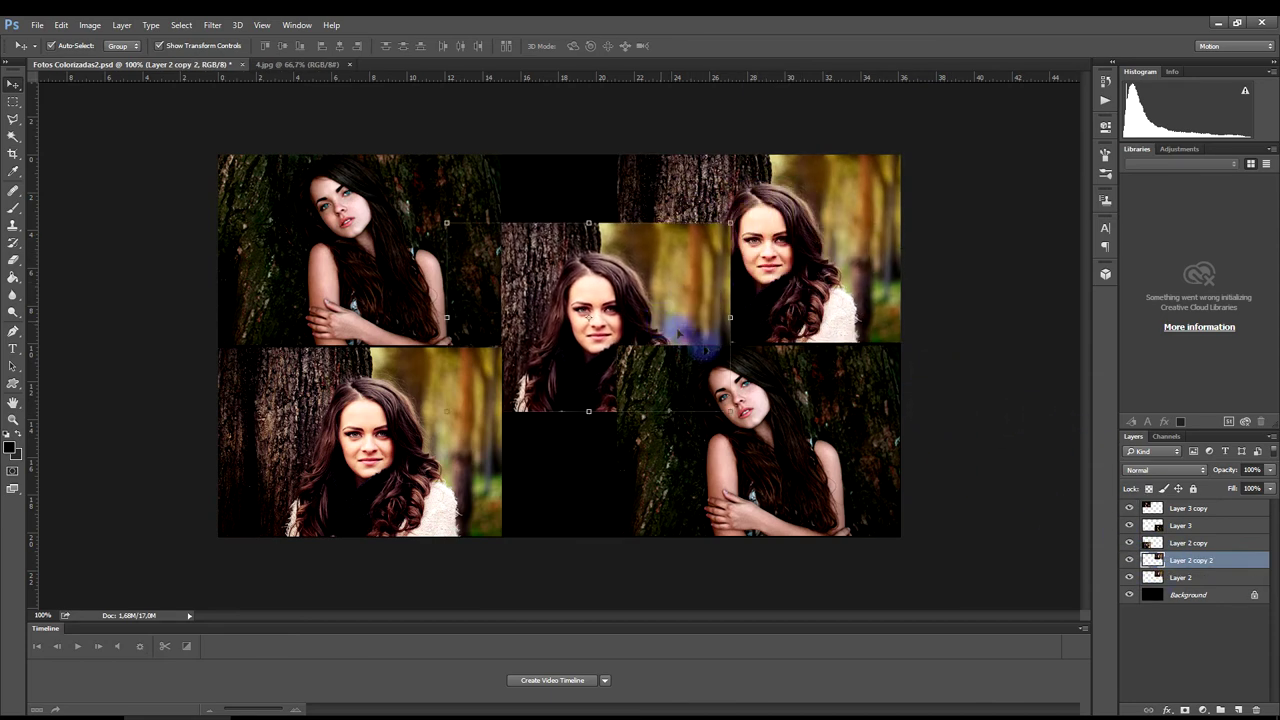
drag(1190, 560, 1188, 507)
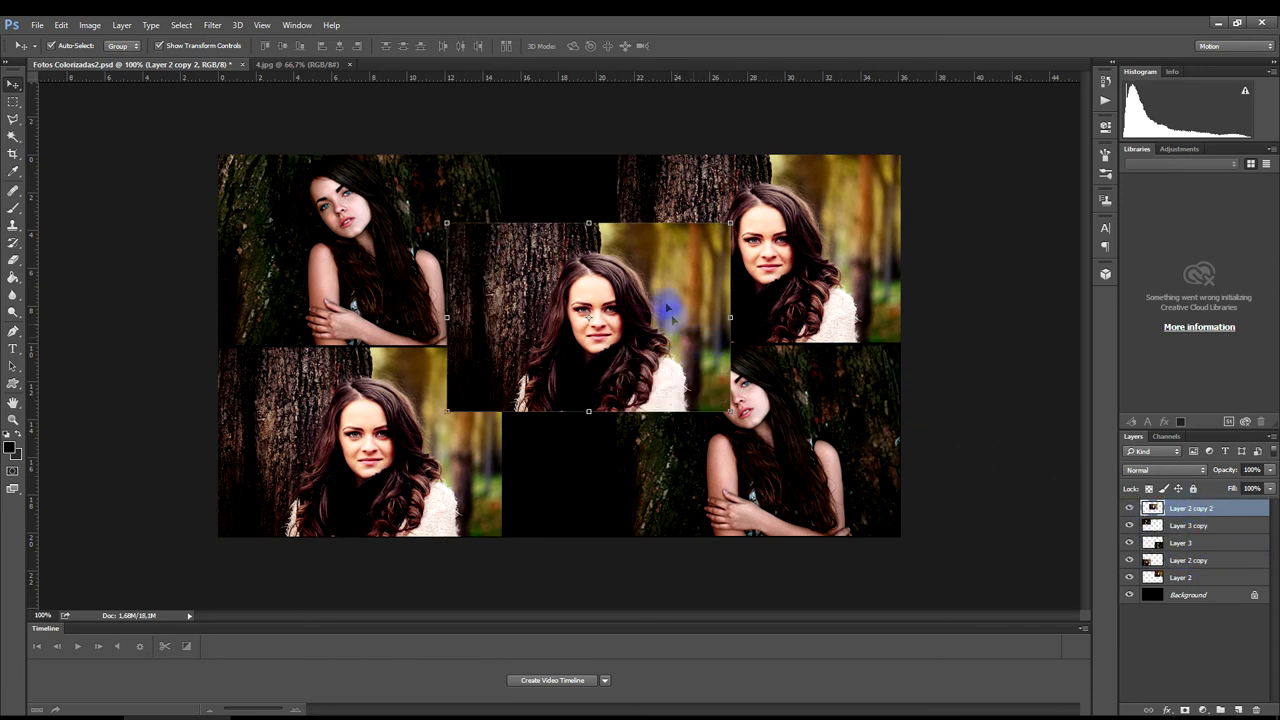
With an enlarged Eraser brush, erase the bark around the centre woman's edges and corners
click(14, 263)
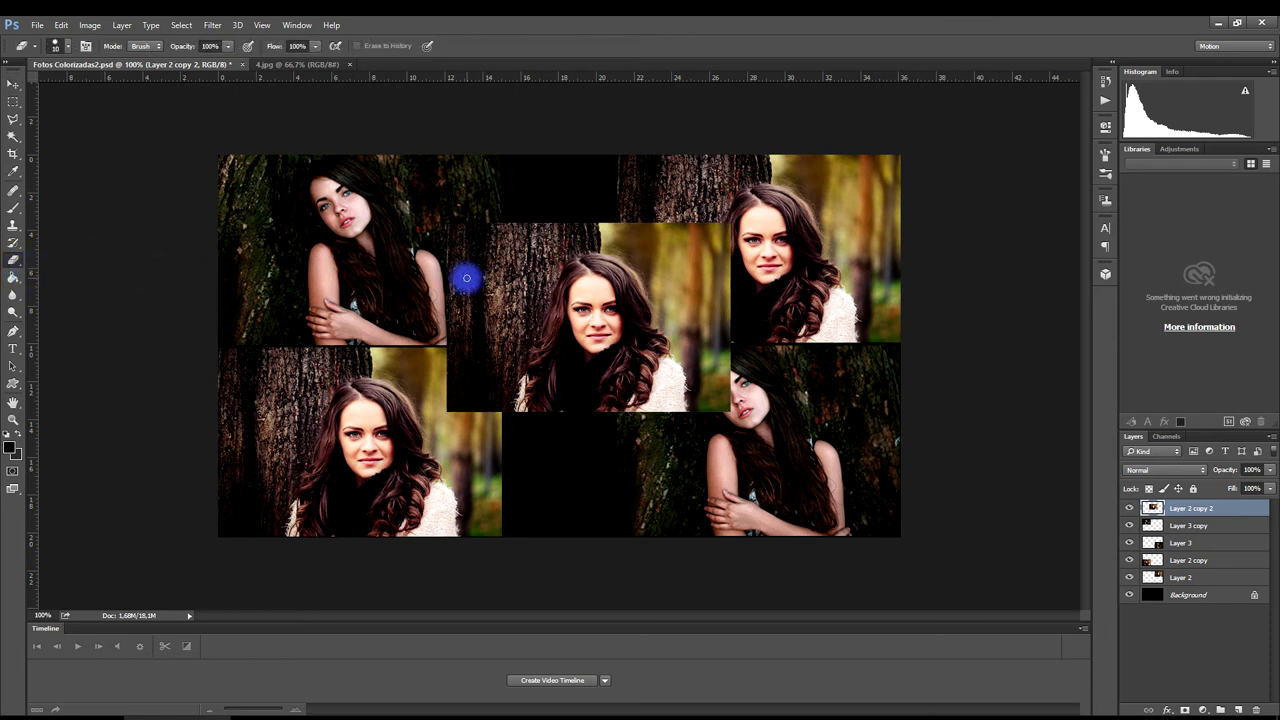
right_click(505, 256)
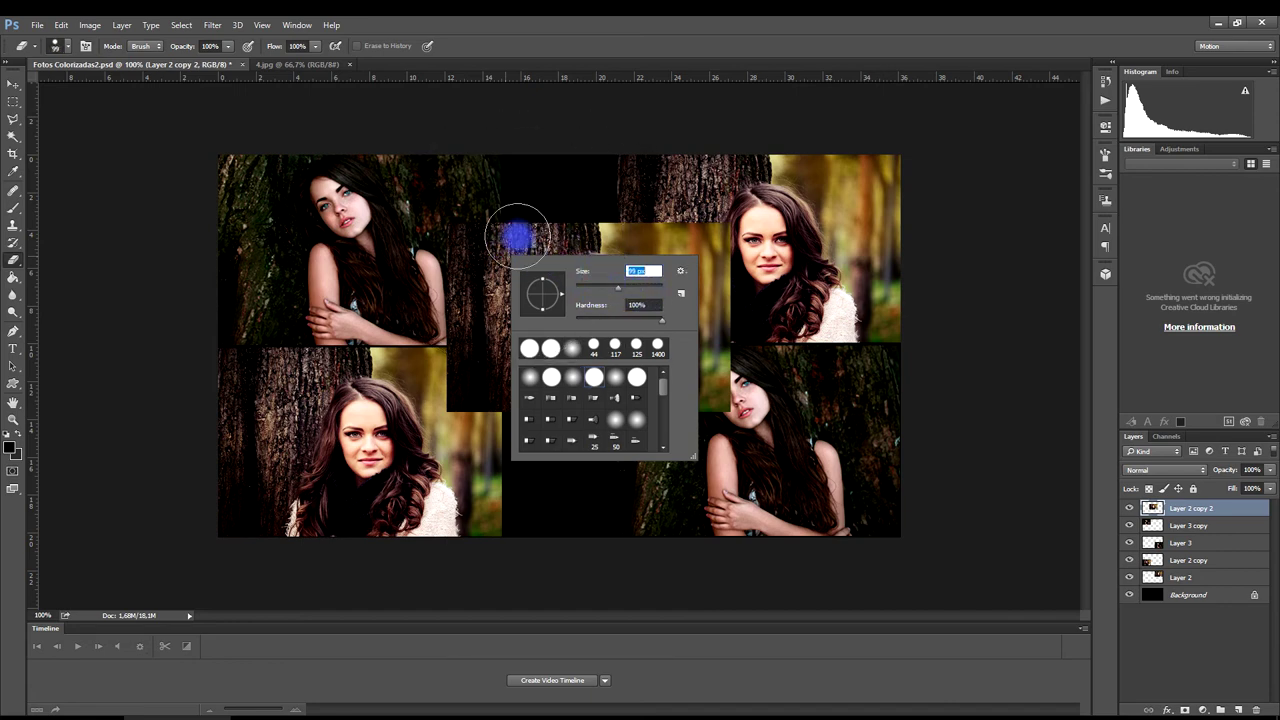
click(468, 220)
drag(449, 291, 473, 408)
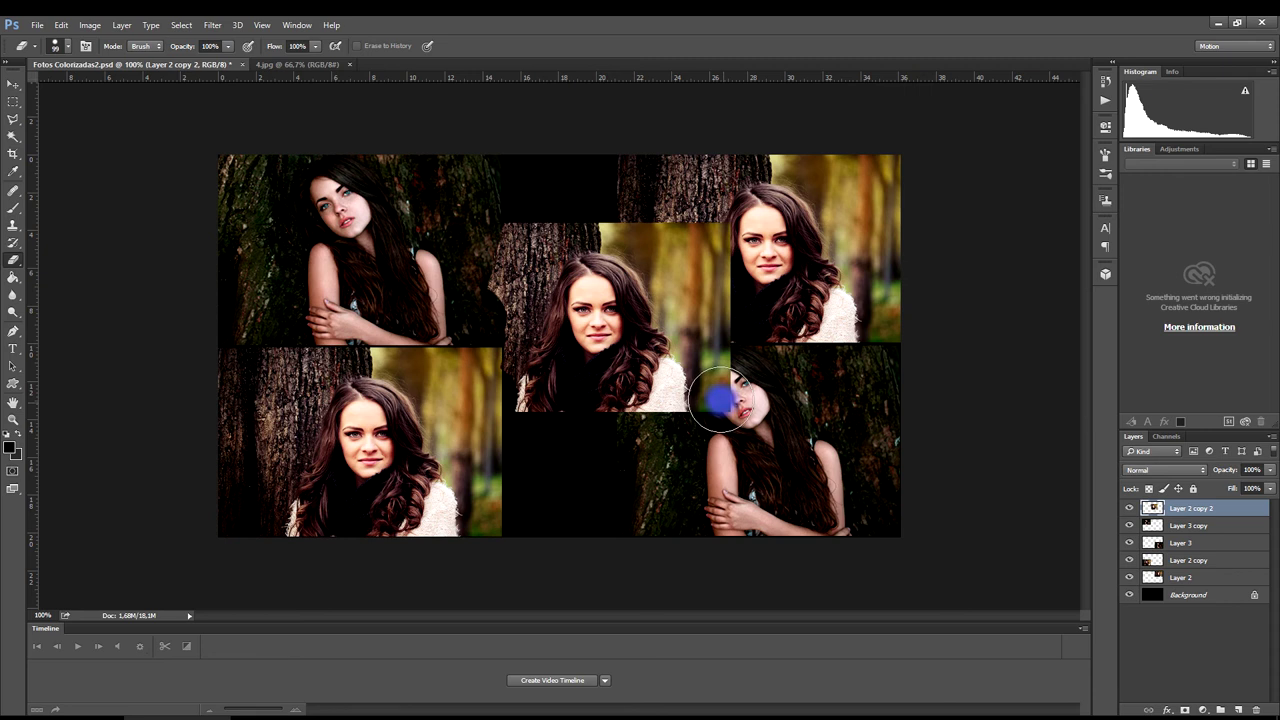
drag(718, 390, 706, 342)
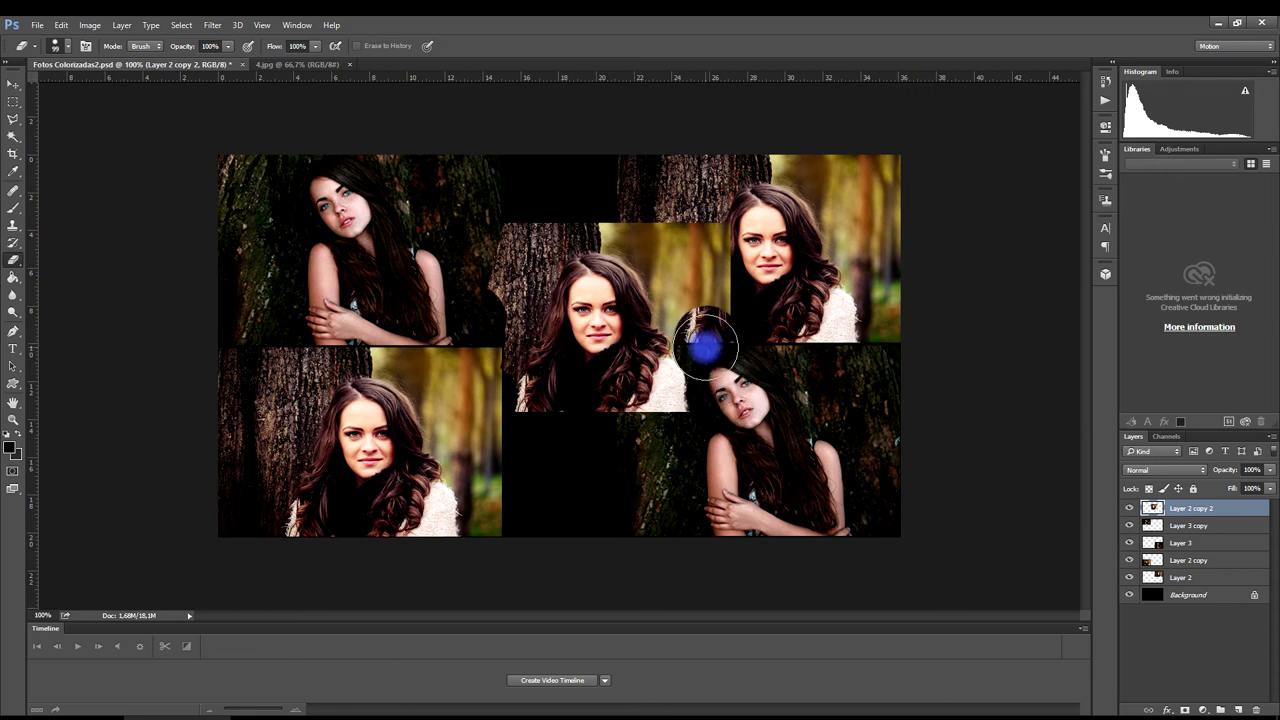
mouse_move(703, 340)
mouse_down()
mouse_move(706, 245)
mouse_move(664, 258)
mouse_move(674, 266)
mouse_move(623, 222)
mouse_move(576, 220)
mouse_move(531, 231)
mouse_move(500, 271)
mouse_move(533, 250)
mouse_move(526, 265)
mouse_move(539, 241)
mouse_move(520, 283)
mouse_move(497, 294)
mouse_move(515, 298)
mouse_move(496, 362)
mouse_up()
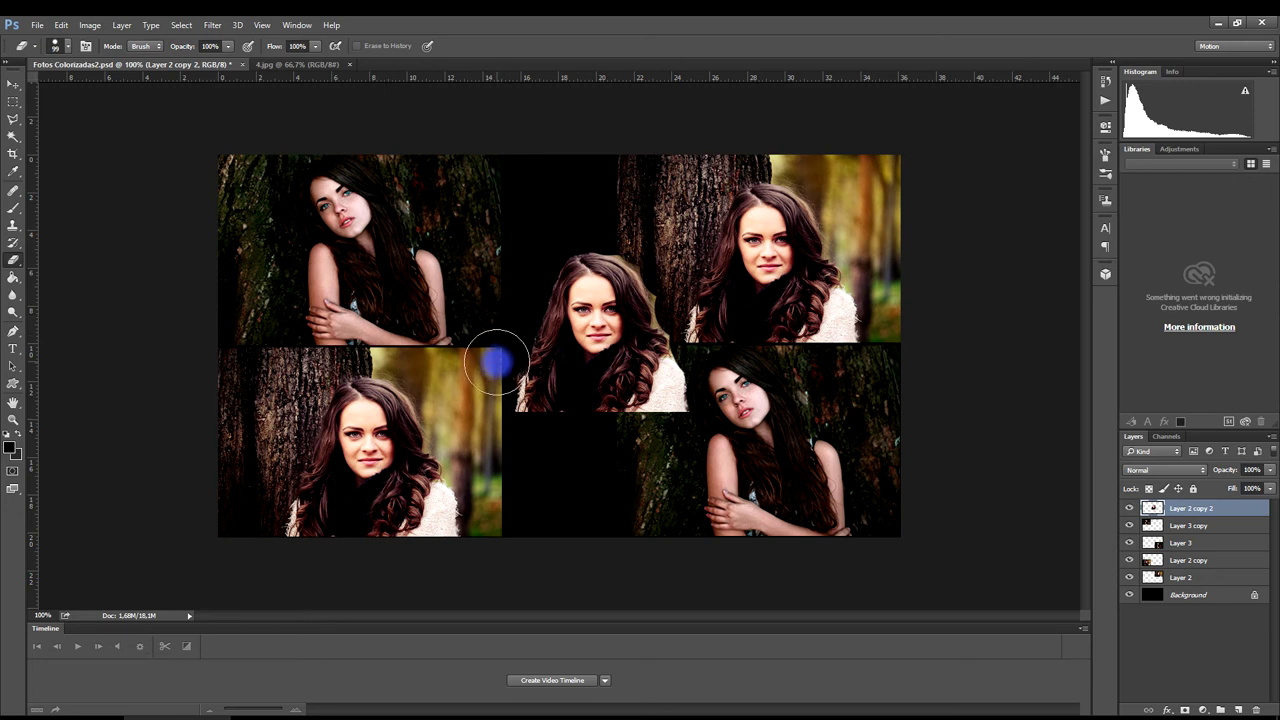
drag(709, 314, 696, 323)
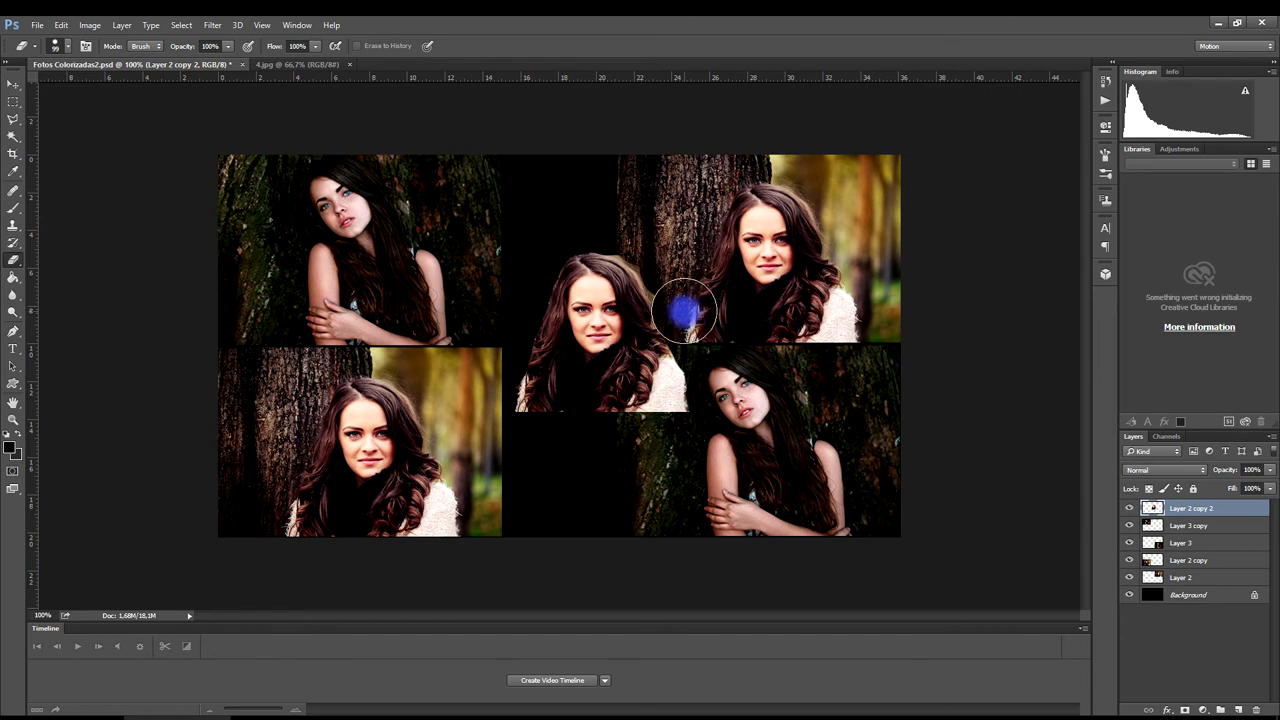
mouse_move(685, 313)
mouse_down()
mouse_move(650, 241)
mouse_move(603, 217)
mouse_move(627, 210)
mouse_move(675, 270)
mouse_move(737, 277)
mouse_move(760, 209)
mouse_up()
mouse_move(326, 155)
mouse_down()
mouse_move(256, 155)
mouse_move(38, 95)
mouse_up()
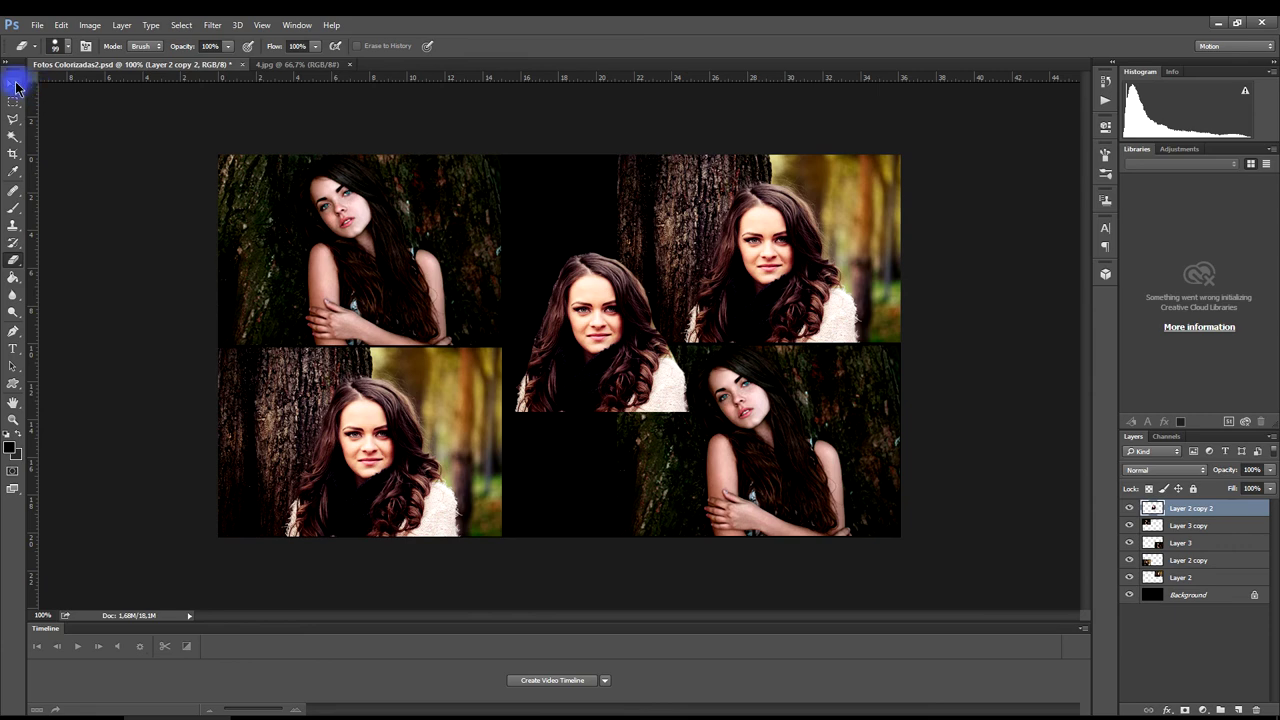
Scale Layer 2 copy 2 to about 242%, commit, and drag it just above Background
click(16, 86)
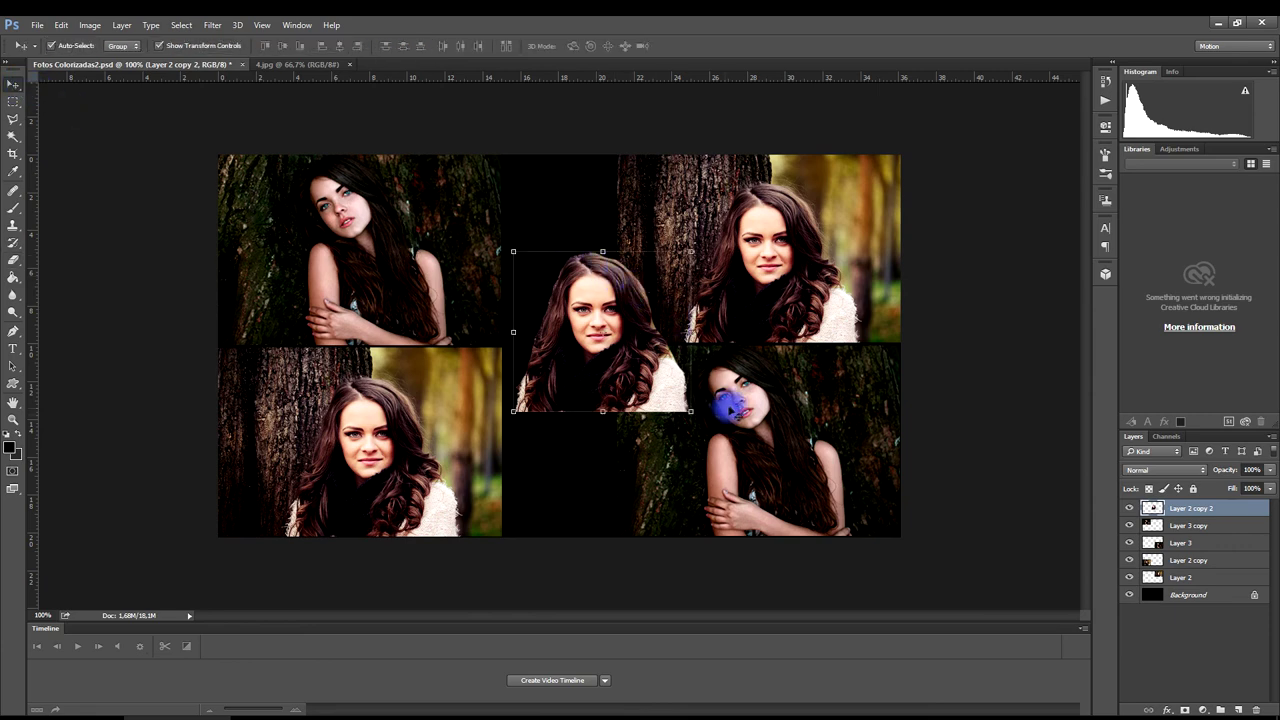
drag(690, 410, 880, 535)
mouse_move(729, 449)
mouse_down()
mouse_move(633, 378)
mouse_move(628, 422)
mouse_up()
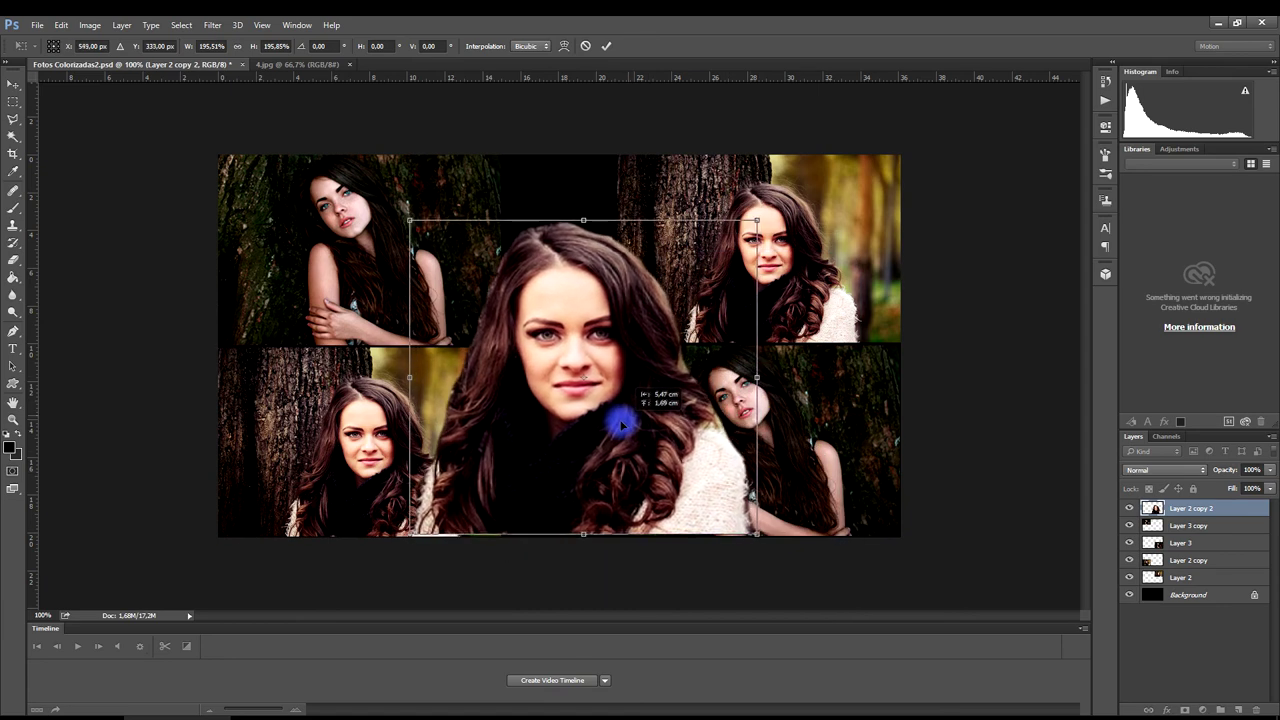
drag(628, 422, 602, 421)
drag(742, 221, 809, 160)
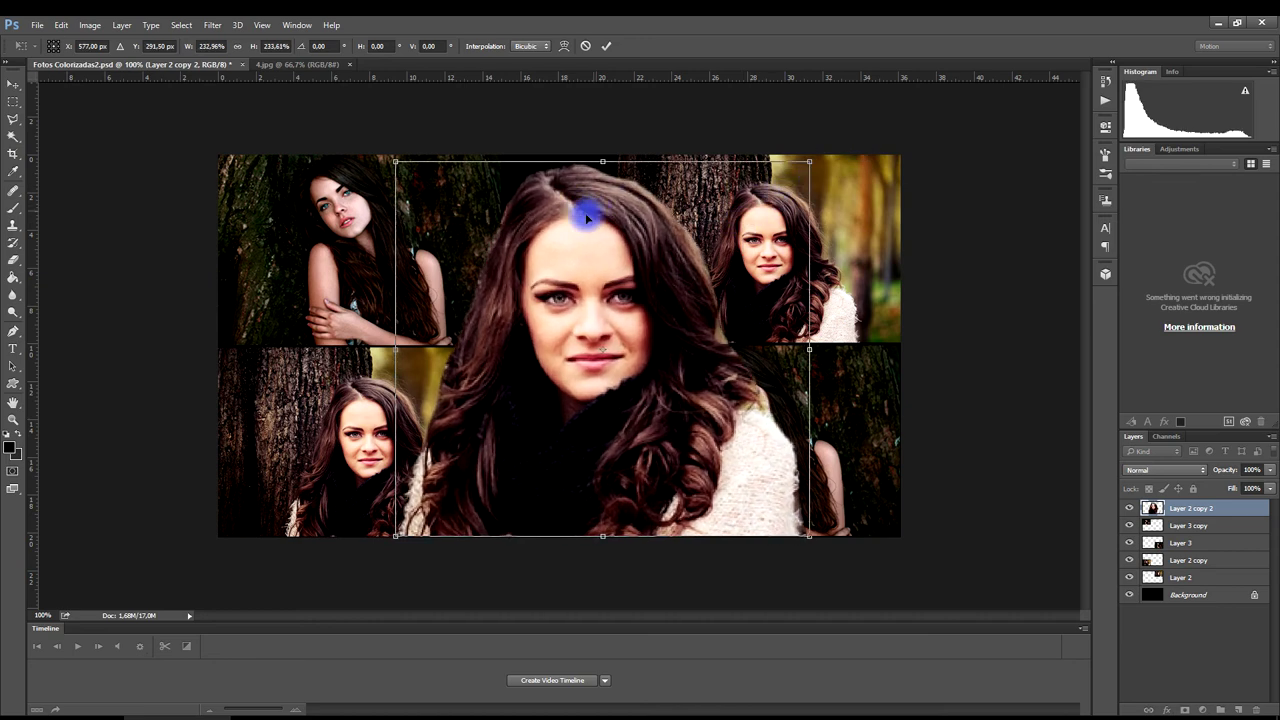
drag(396, 162, 379, 148)
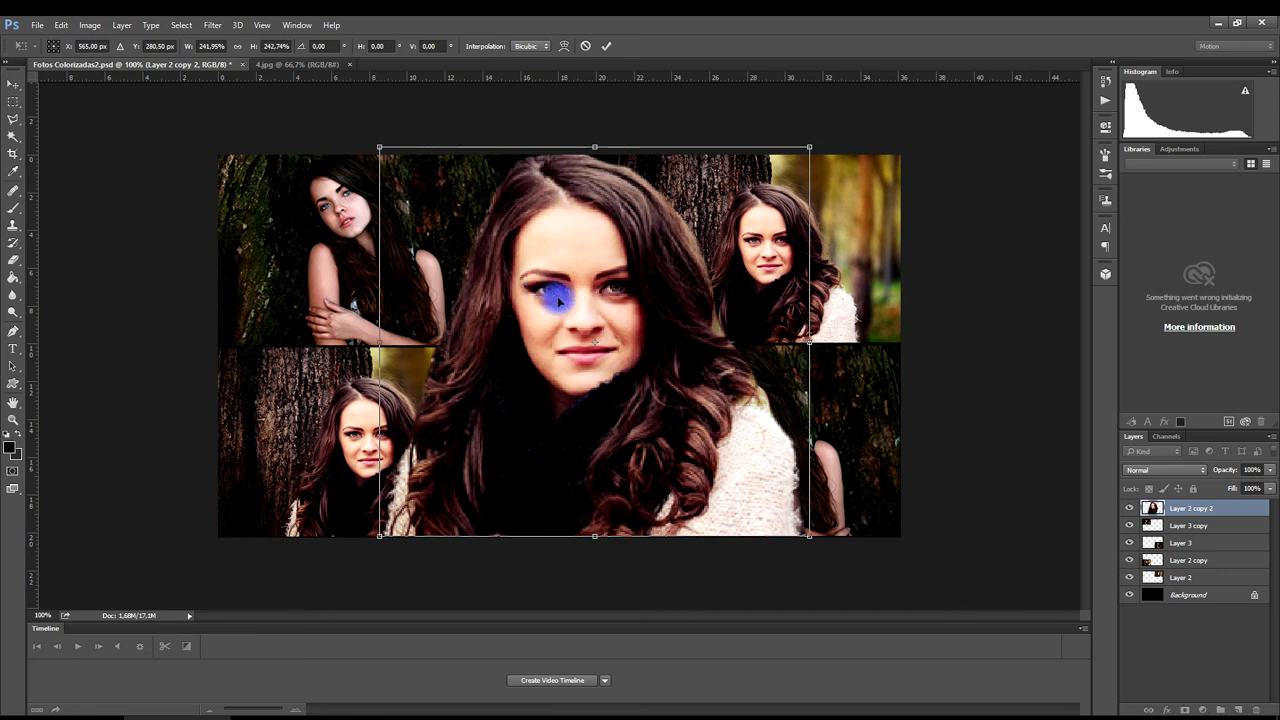
click(607, 46)
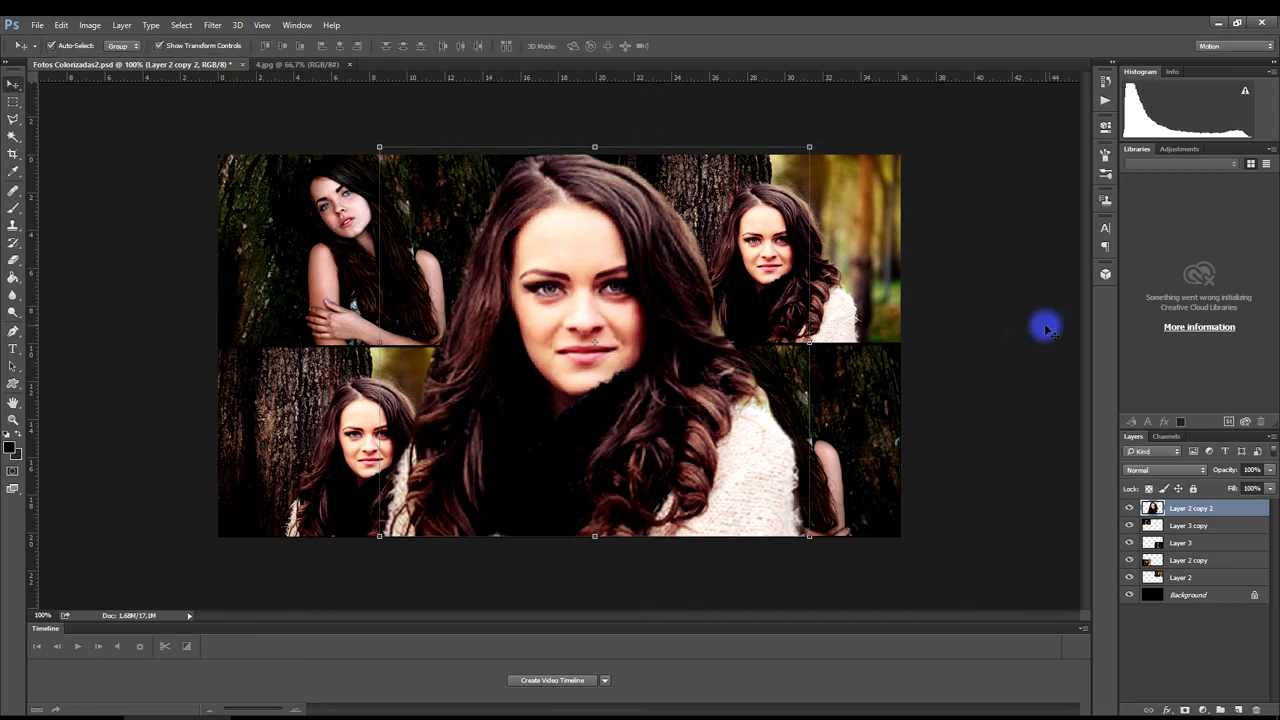
drag(1190, 514, 1183, 580)
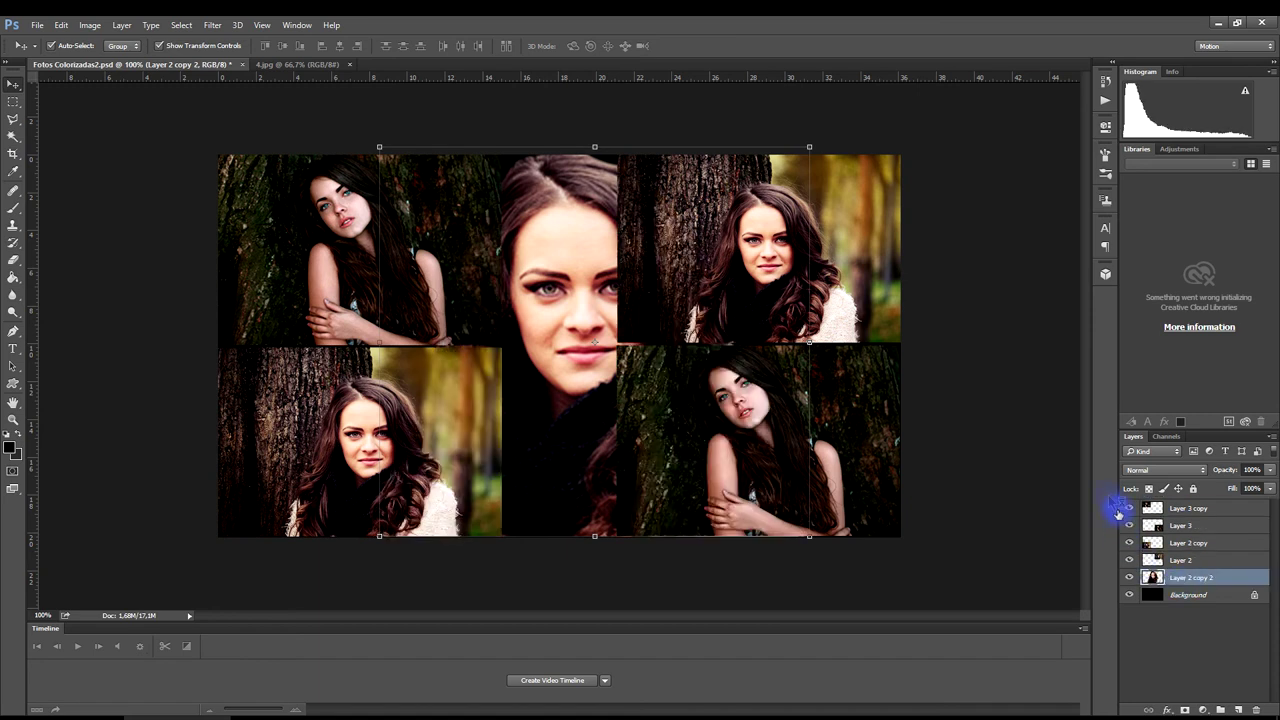
Set the top-left girl-by-tree photo's layer to Luminosity blend mode
click(1015, 172)
click(406, 243)
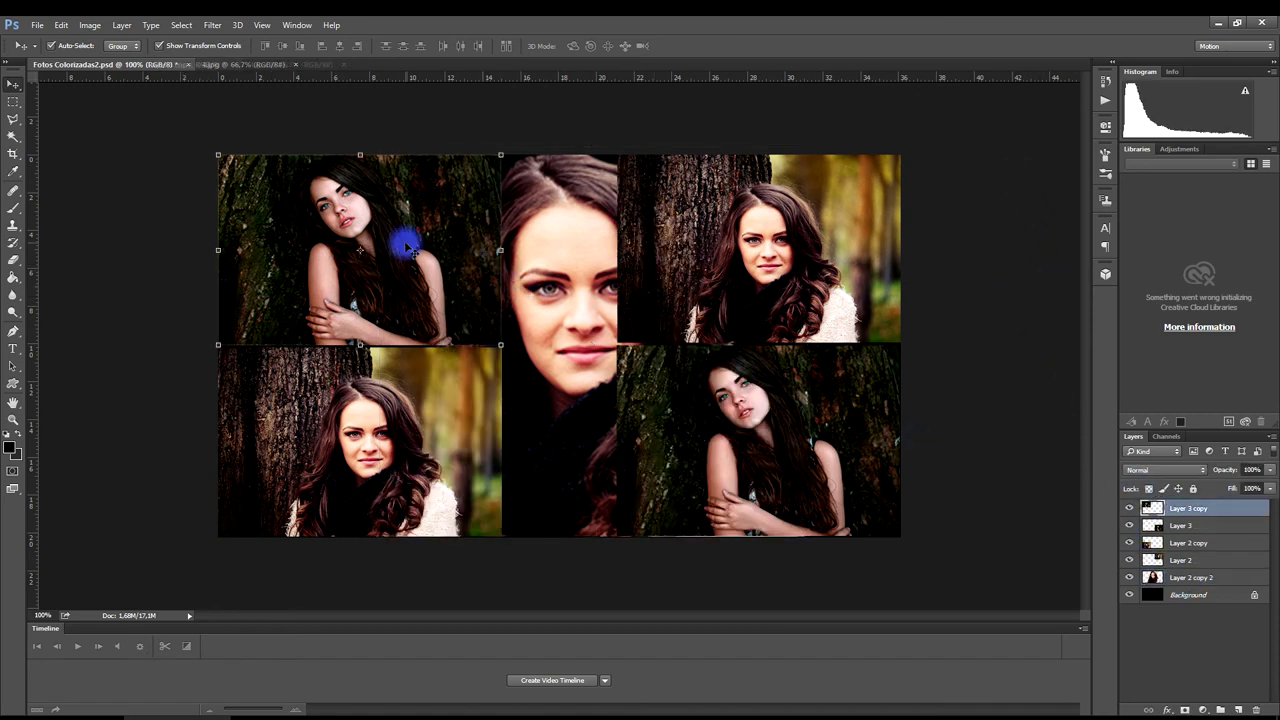
click(1180, 474)
click(1163, 715)
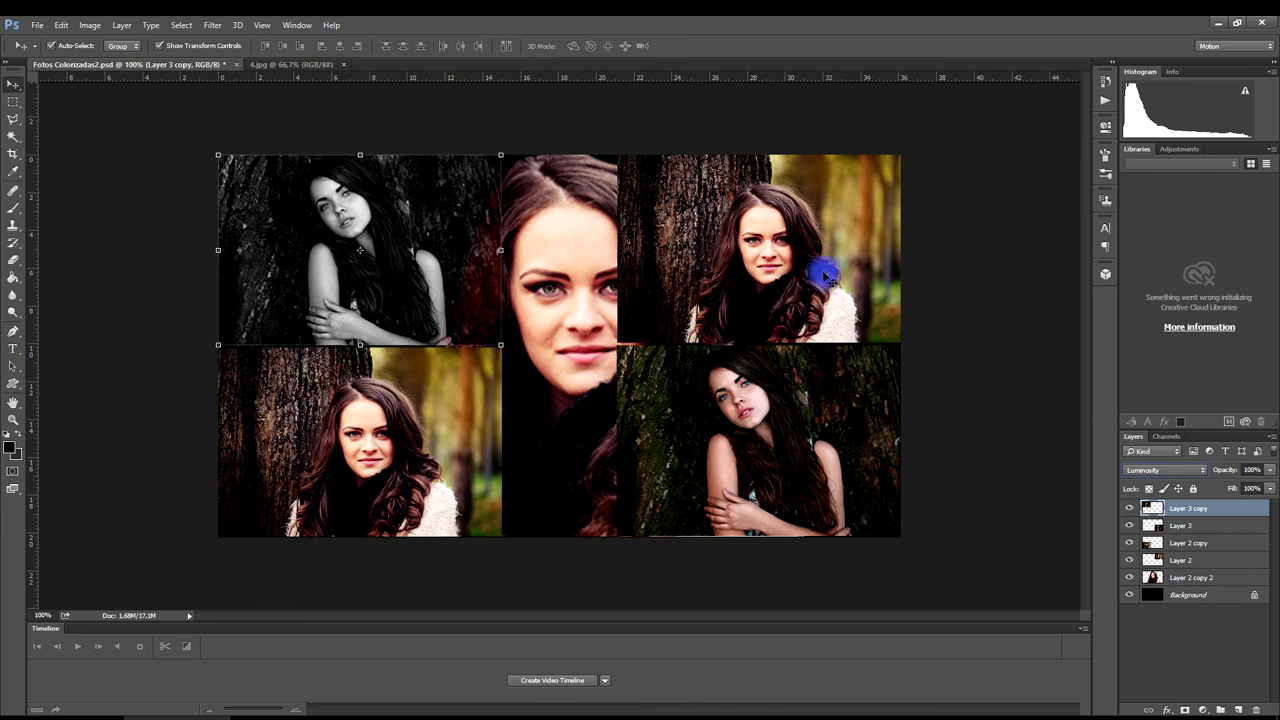
Set the upper-right smiling woman photo's layer to Saturation blend mode
click(803, 287)
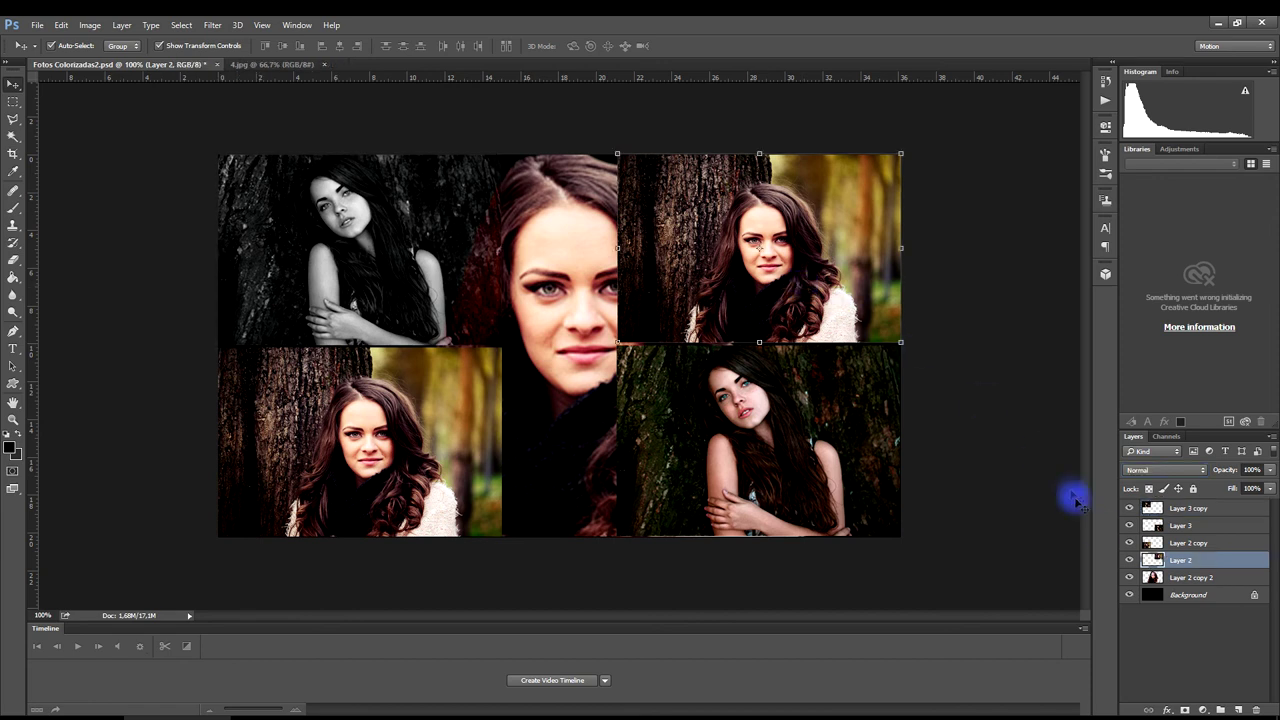
click(1160, 471)
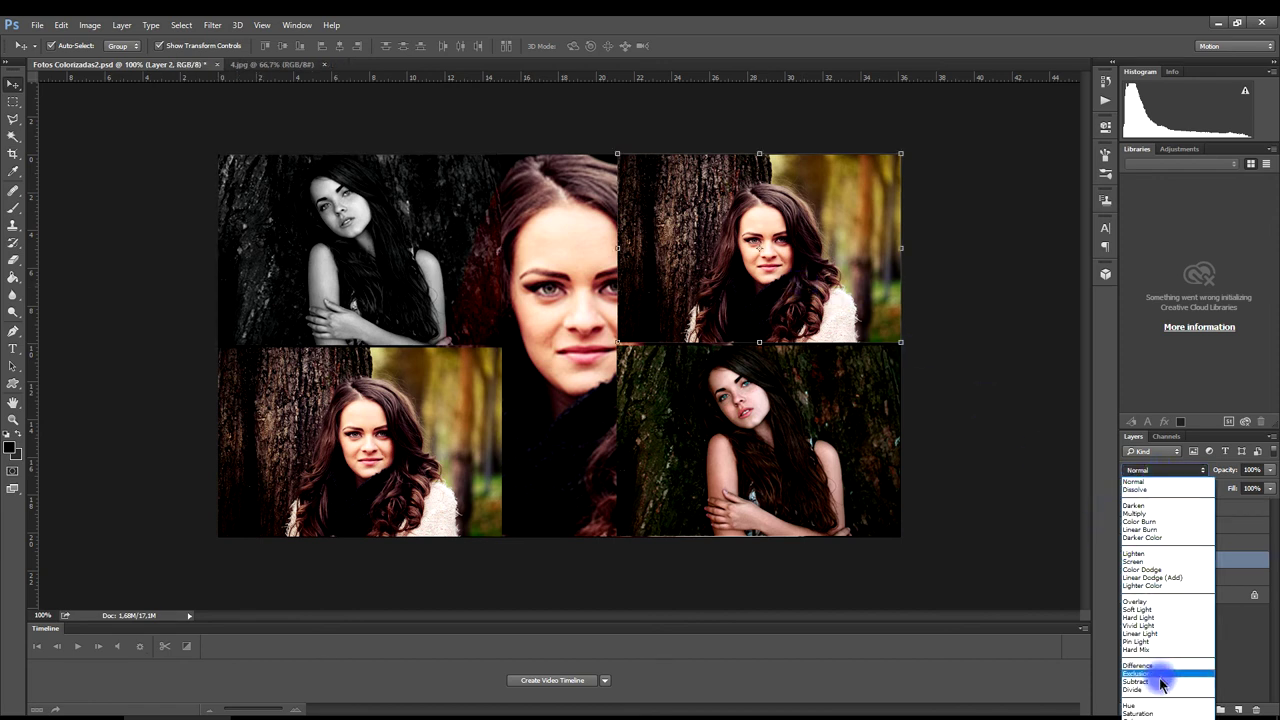
click(1137, 713)
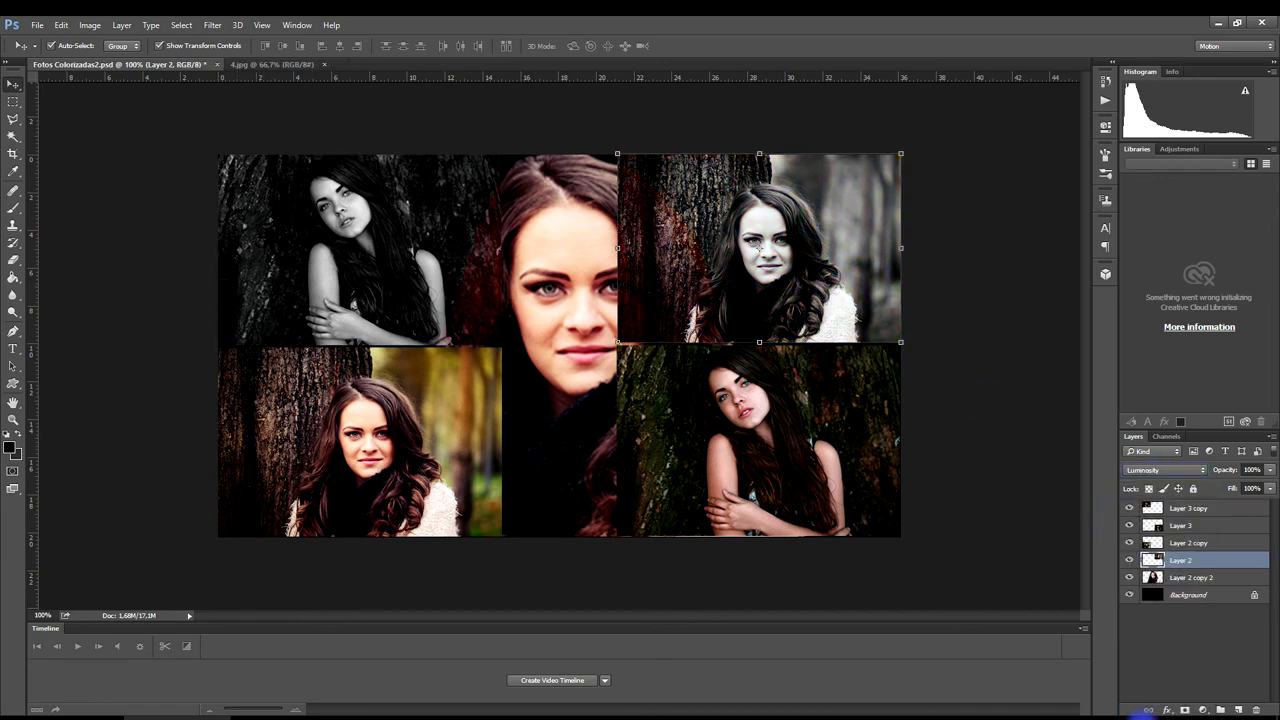
click(1008, 408)
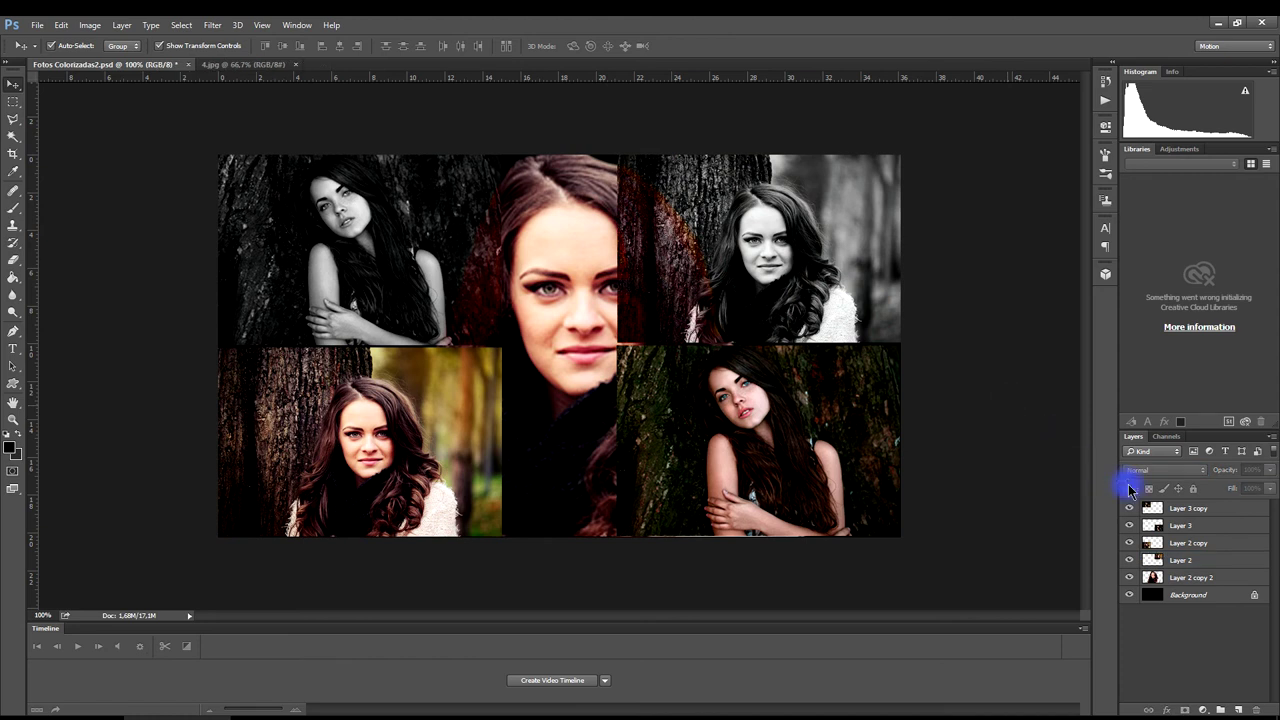
Set the enlarged central face layer to Luminosity, leaving the bottom-right photo unchanged
click(1206, 584)
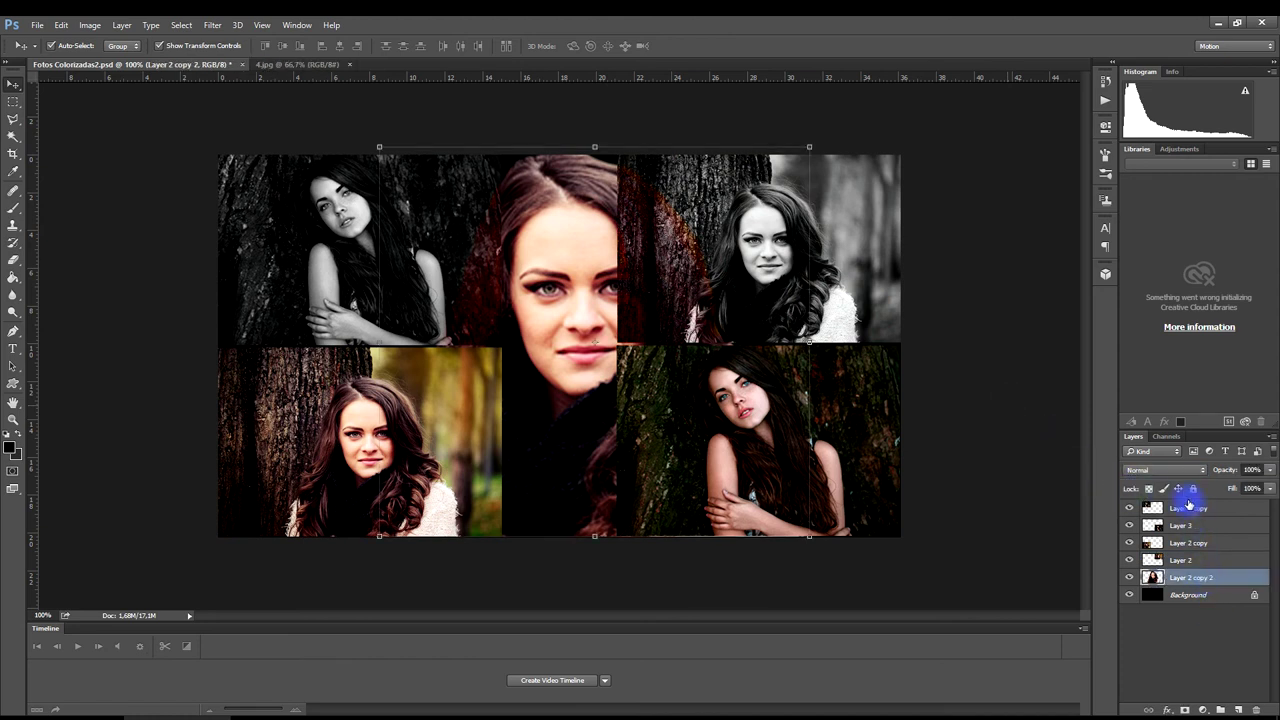
click(1175, 471)
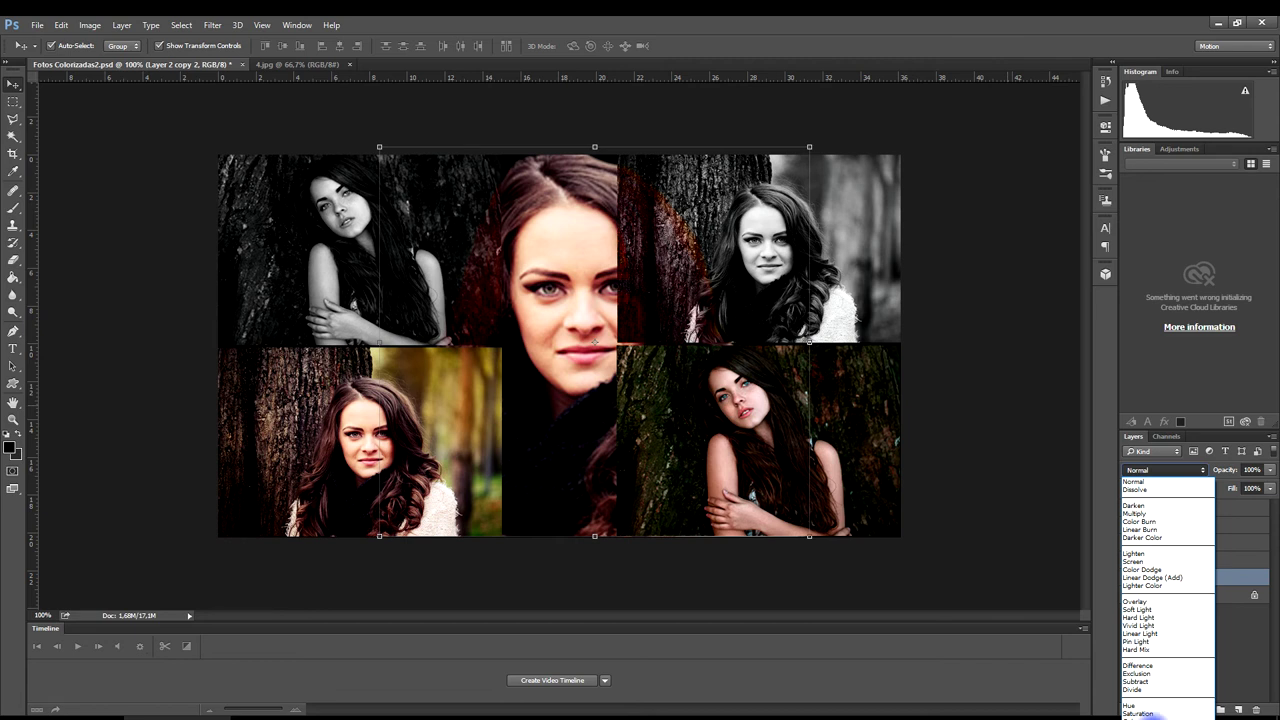
click(1148, 715)
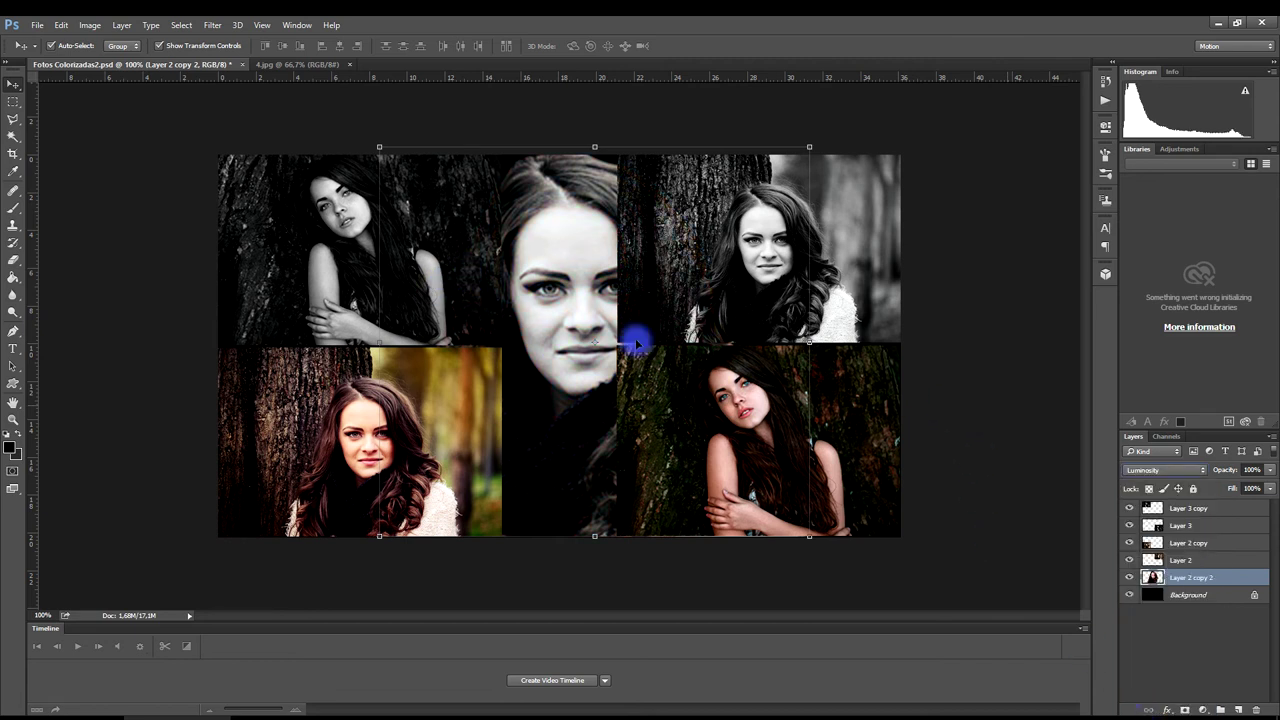
click(996, 250)
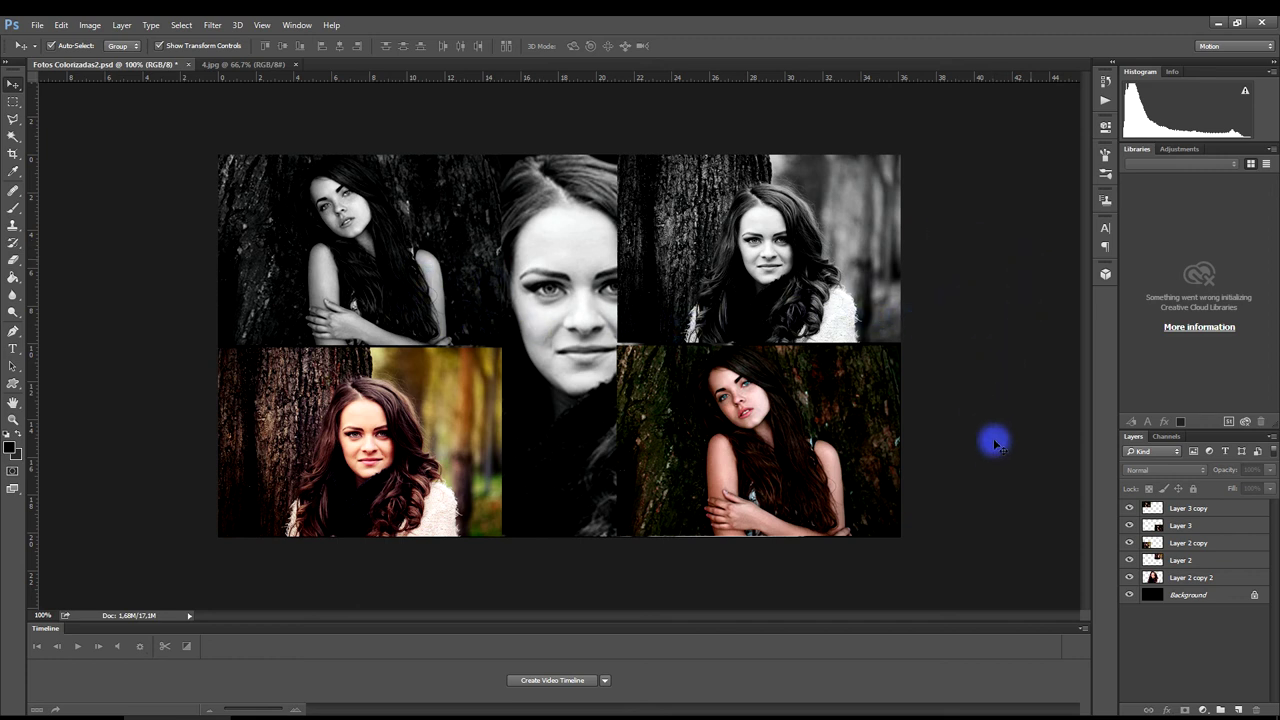
click(880, 443)
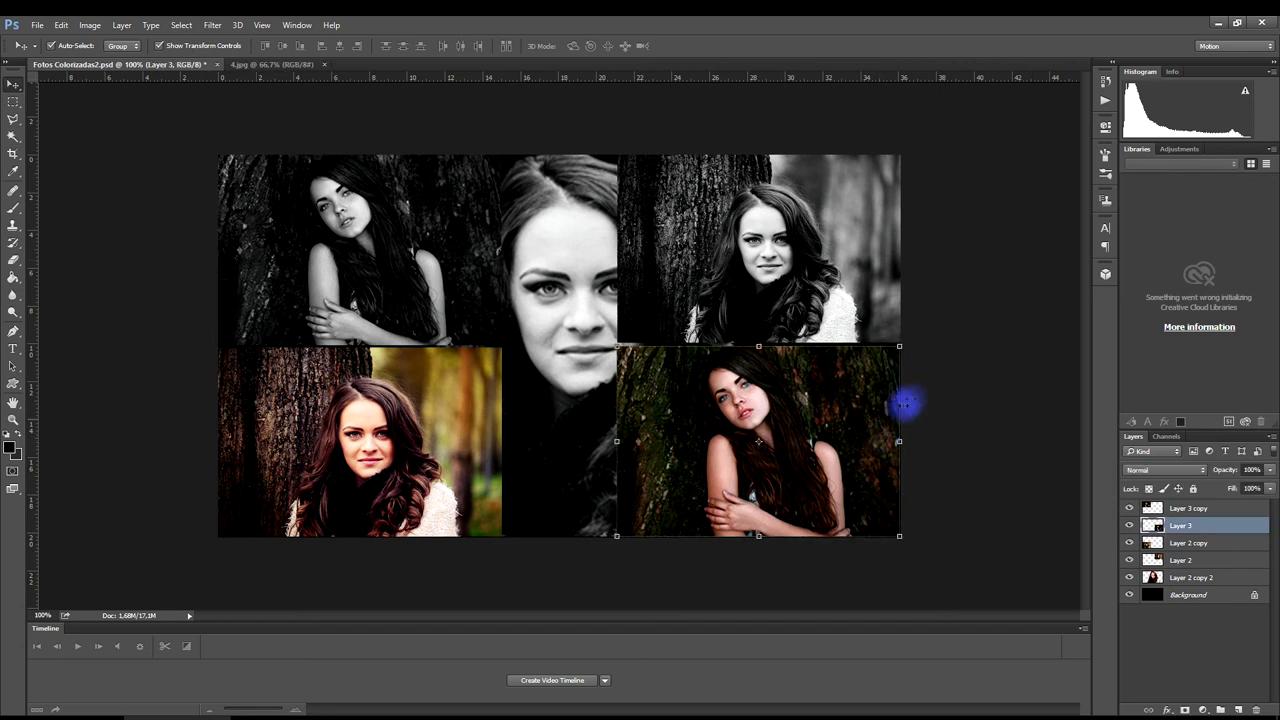
click(972, 345)
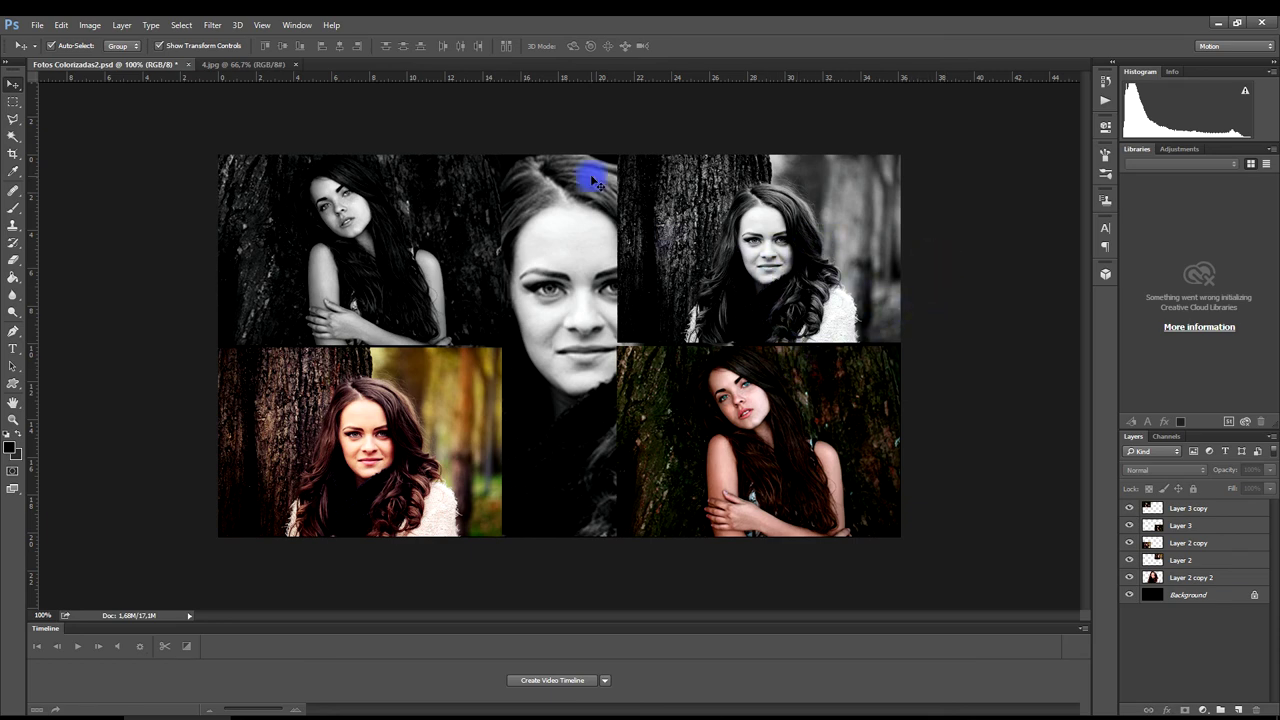
Save the collage over the existing Fotos Colorizadas2 PSD in Aula3
click(37, 25)
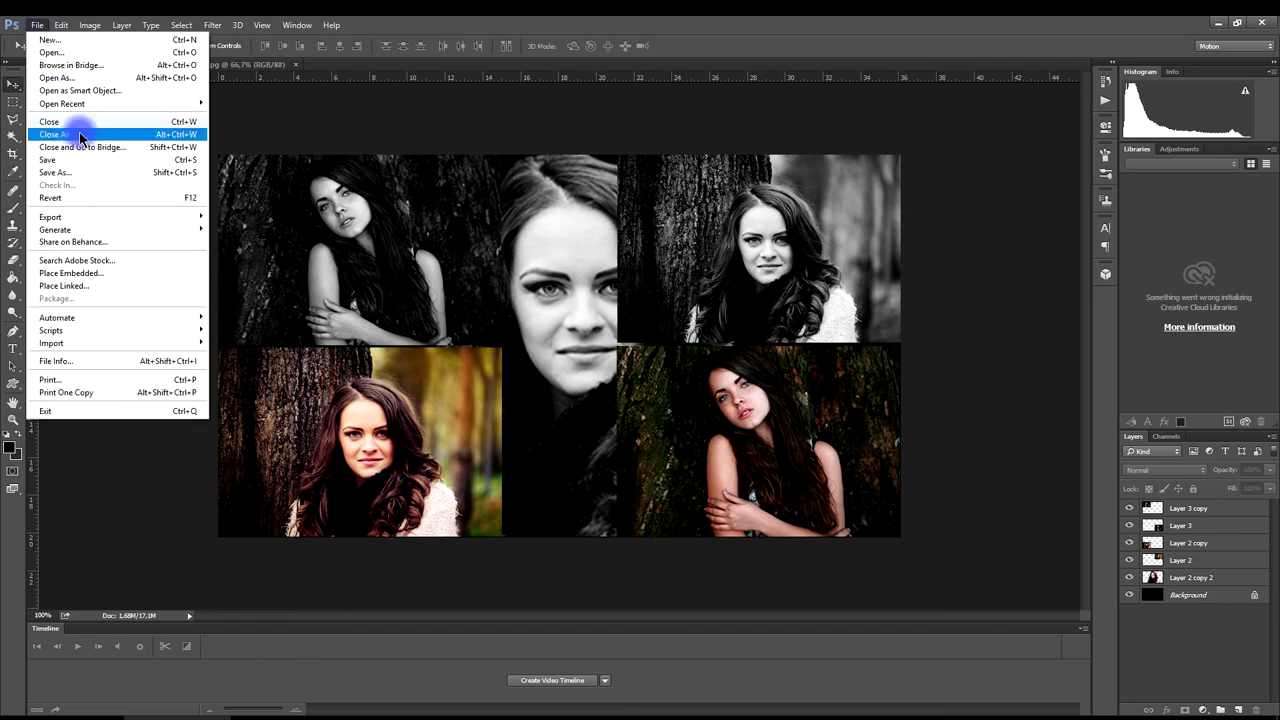
click(78, 178)
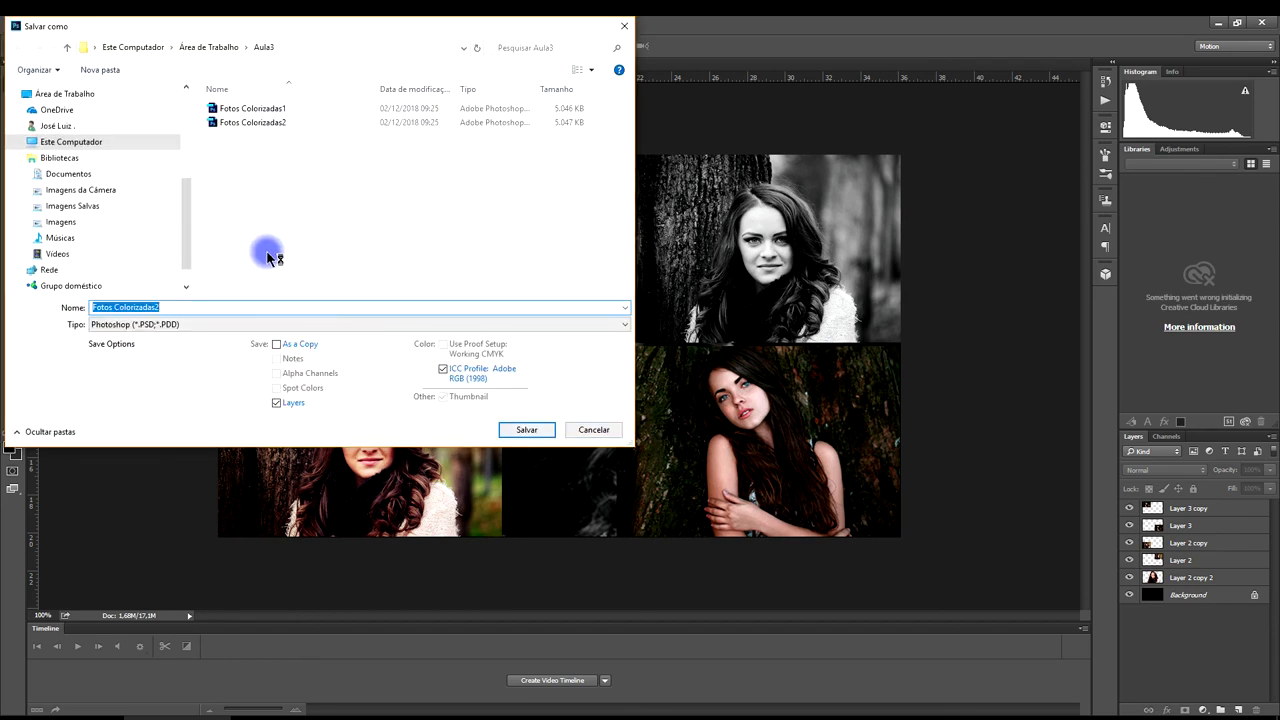
click(529, 429)
click(670, 372)
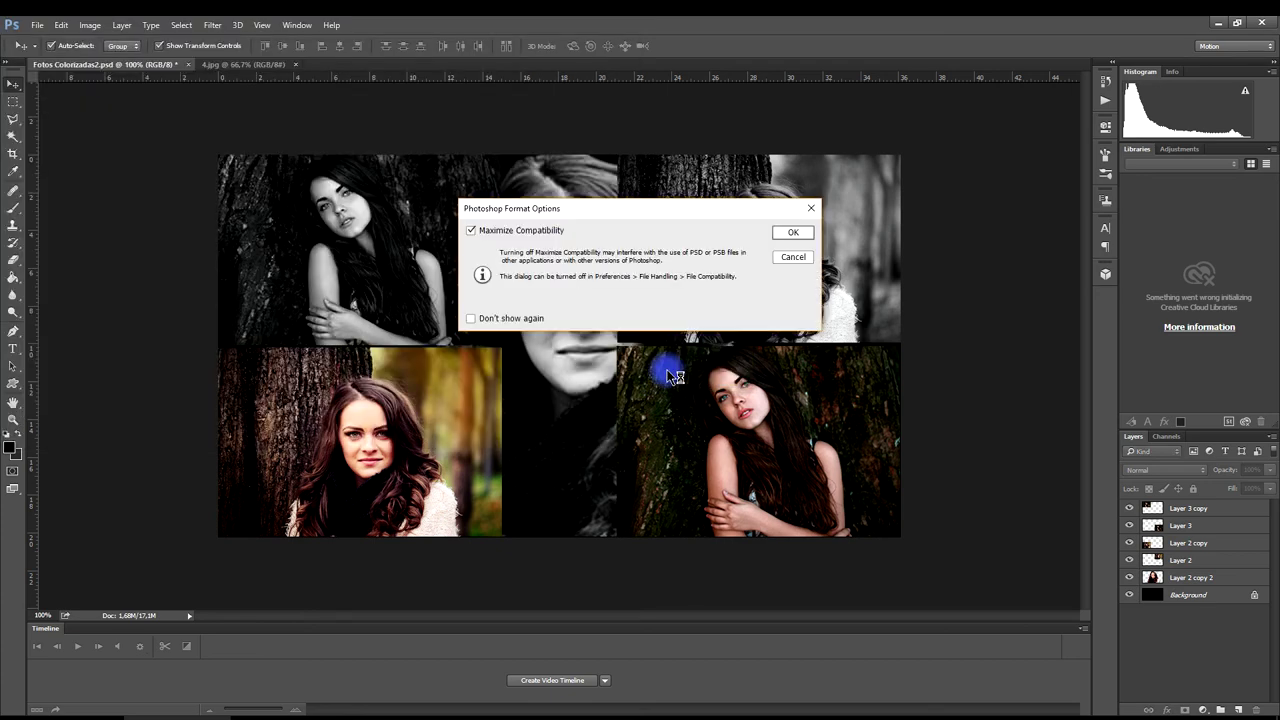
click(790, 234)
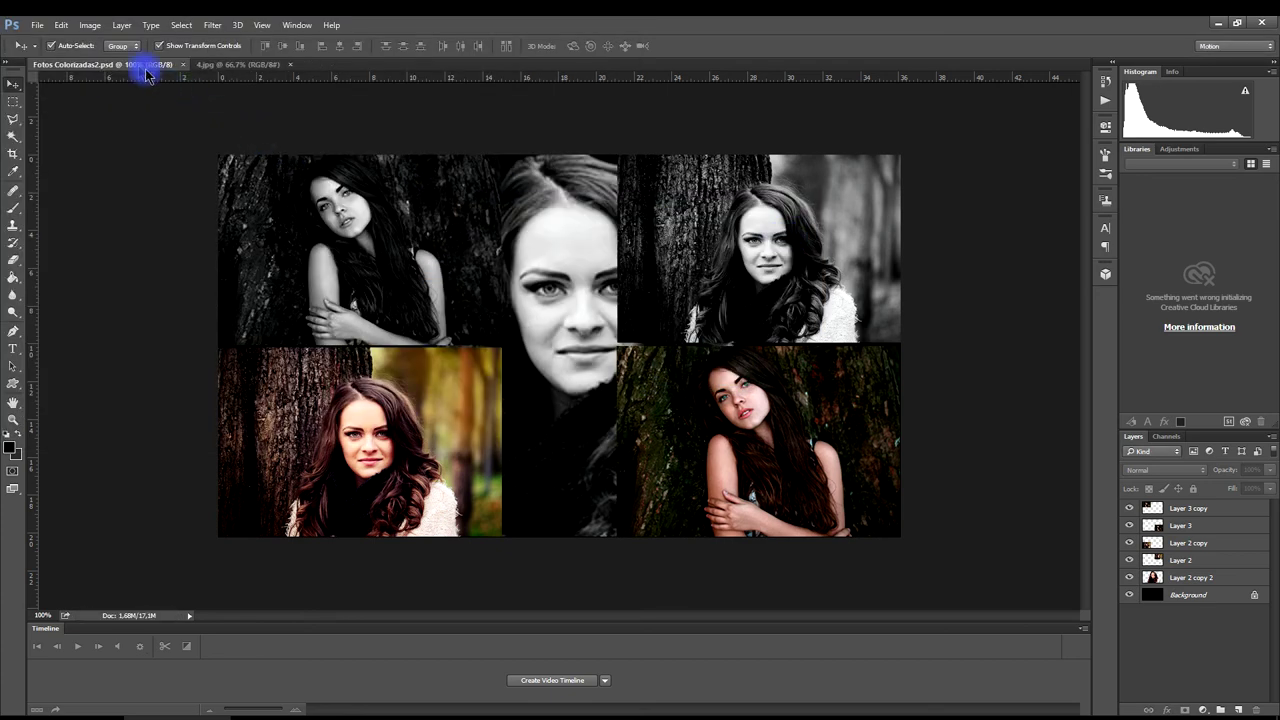
Save a JPEG copy named Fotos Colorizadas2 at maximum quality, then close Photoshop
click(37, 24)
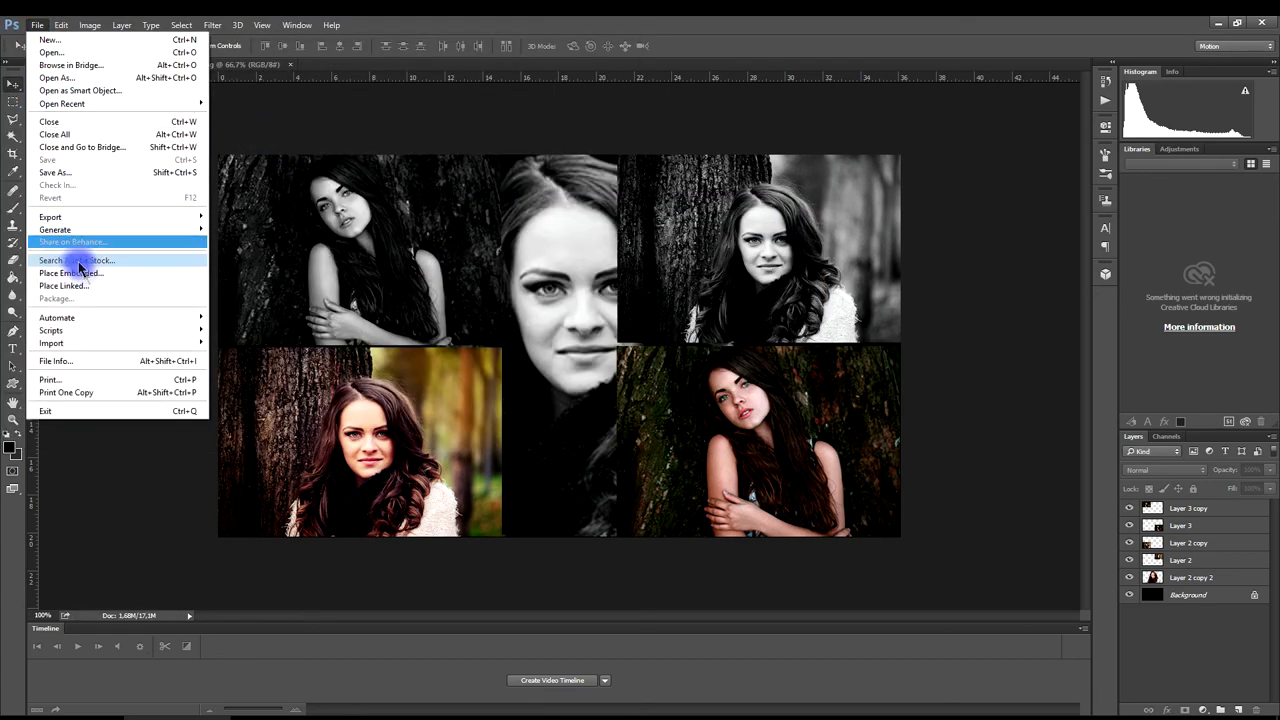
click(55, 172)
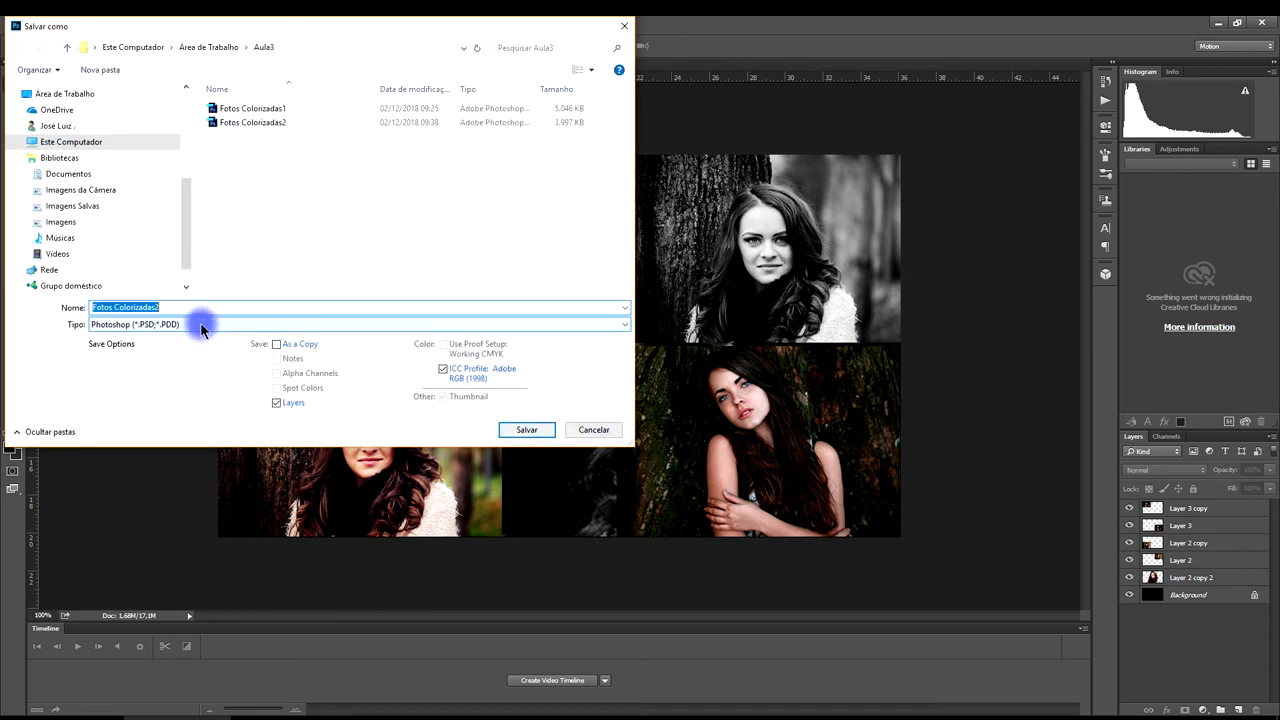
click(200, 324)
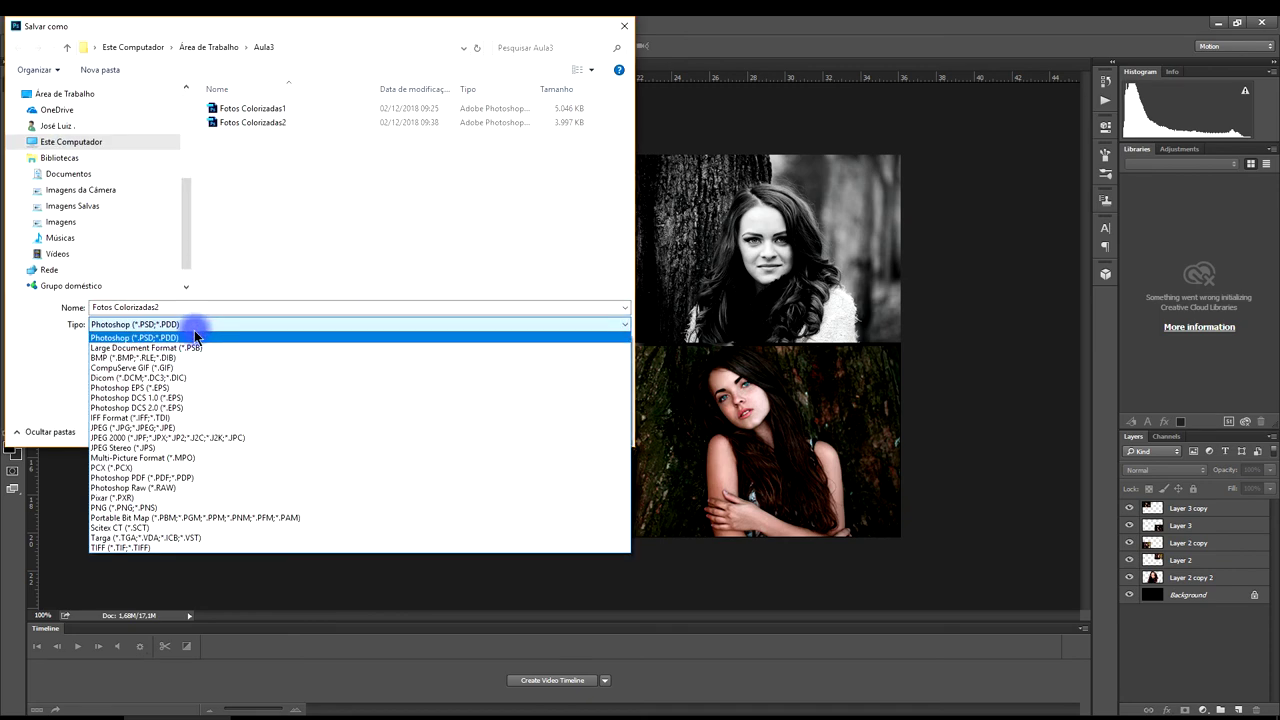
click(185, 428)
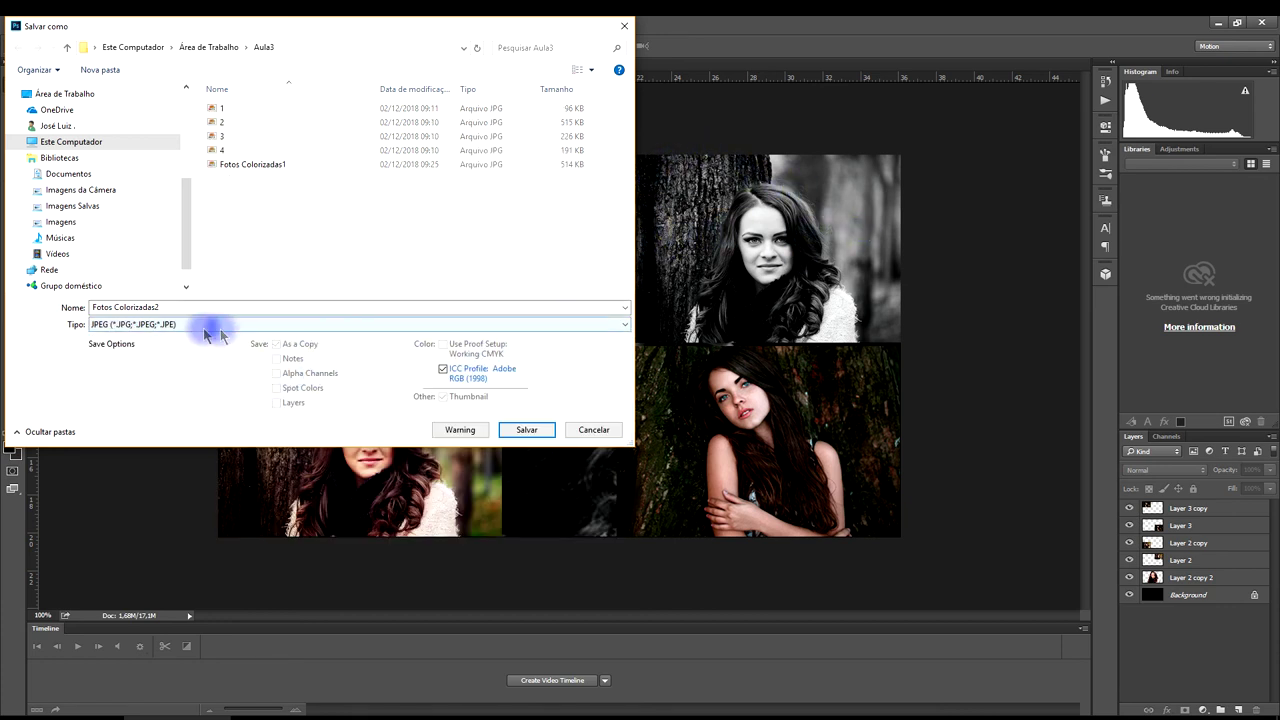
click(172, 324)
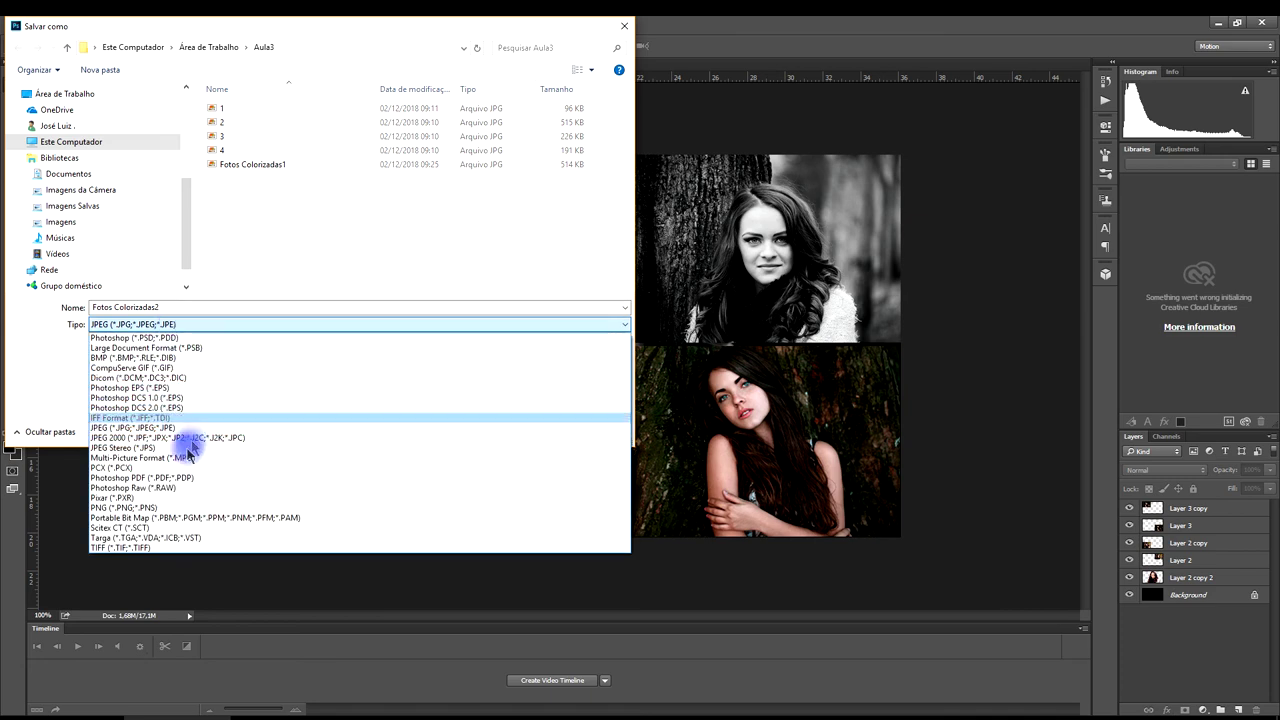
click(196, 324)
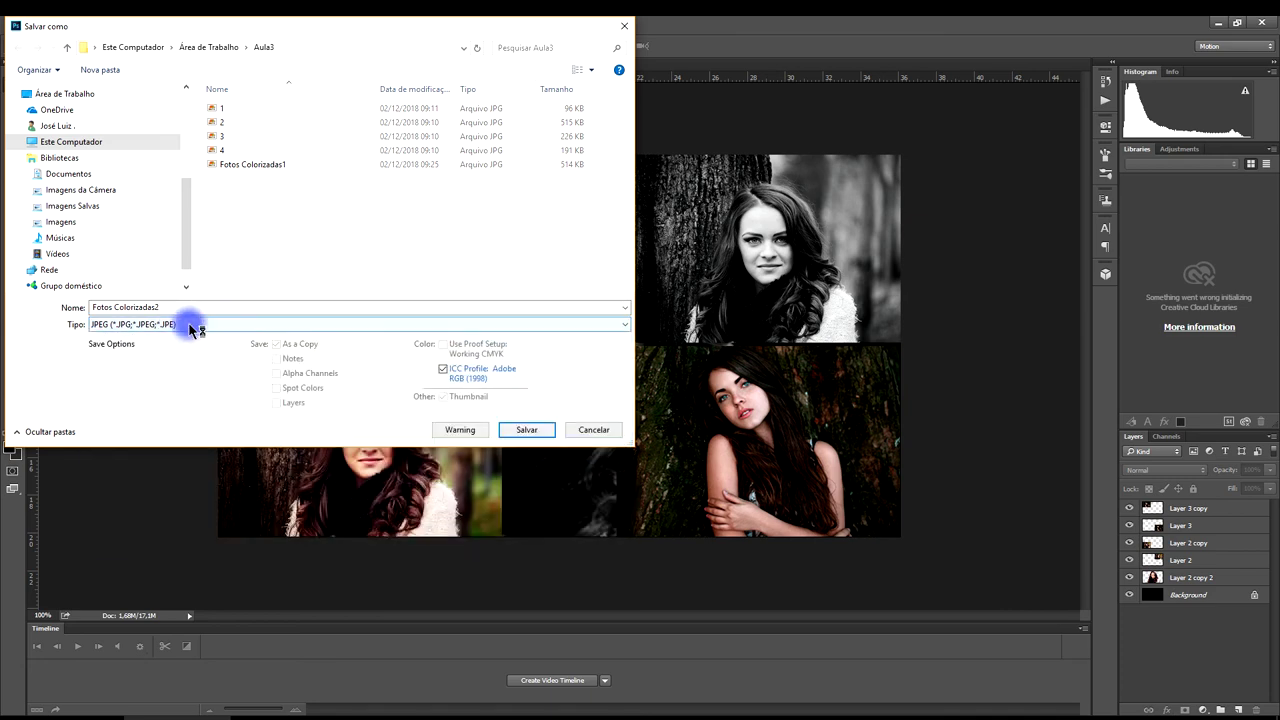
click(530, 430)
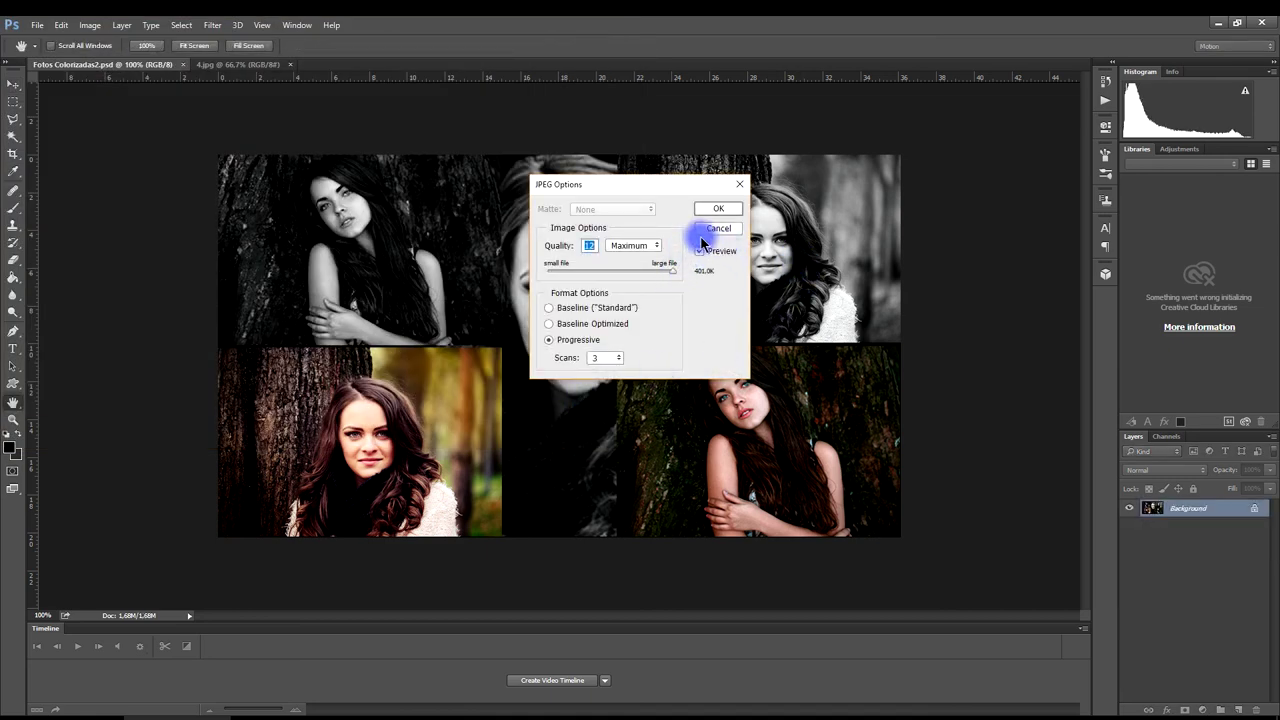
click(716, 218)
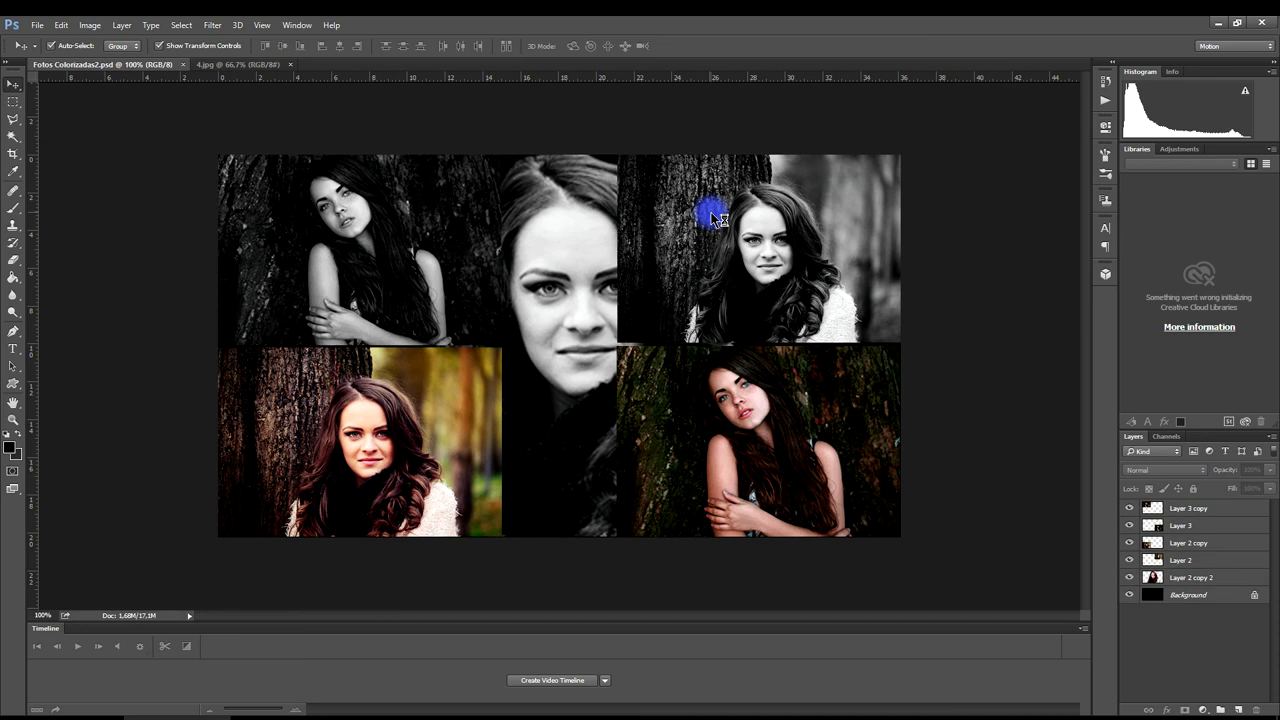
click(1265, 27)
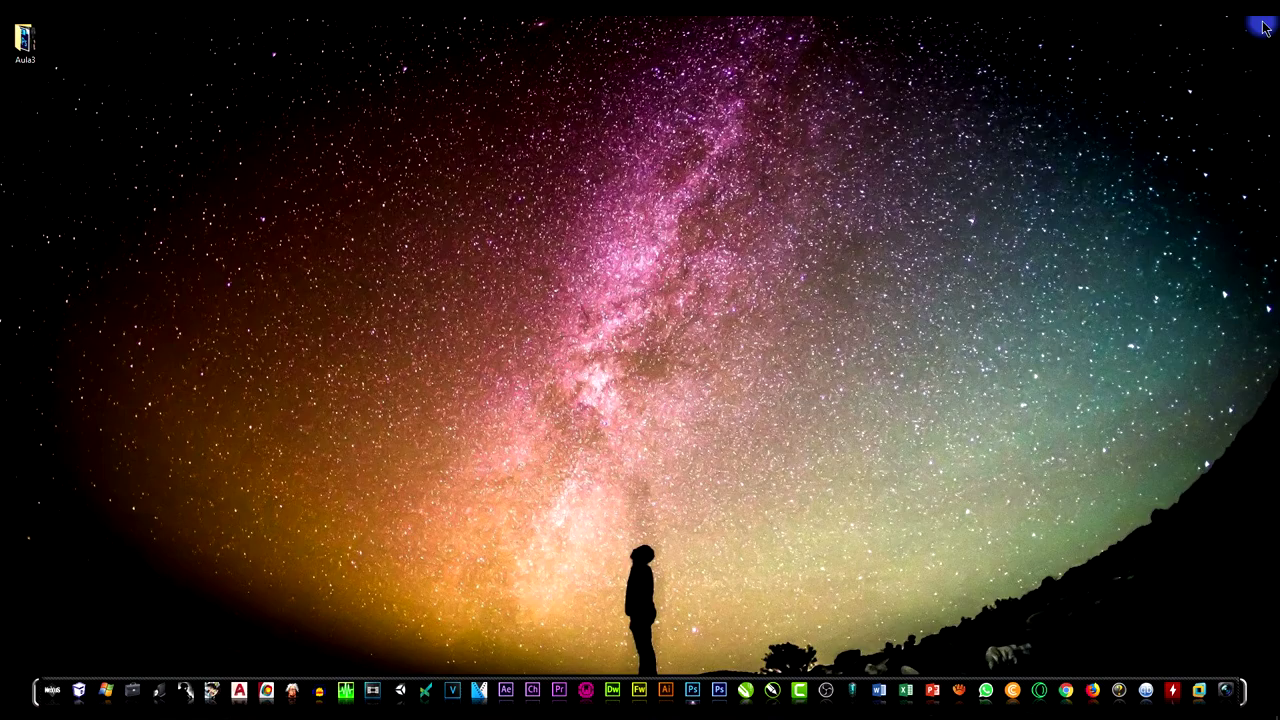
Open the Aula3 desktop folder and the Fotos Colorizadas1 JPEG inside it
click(28, 40)
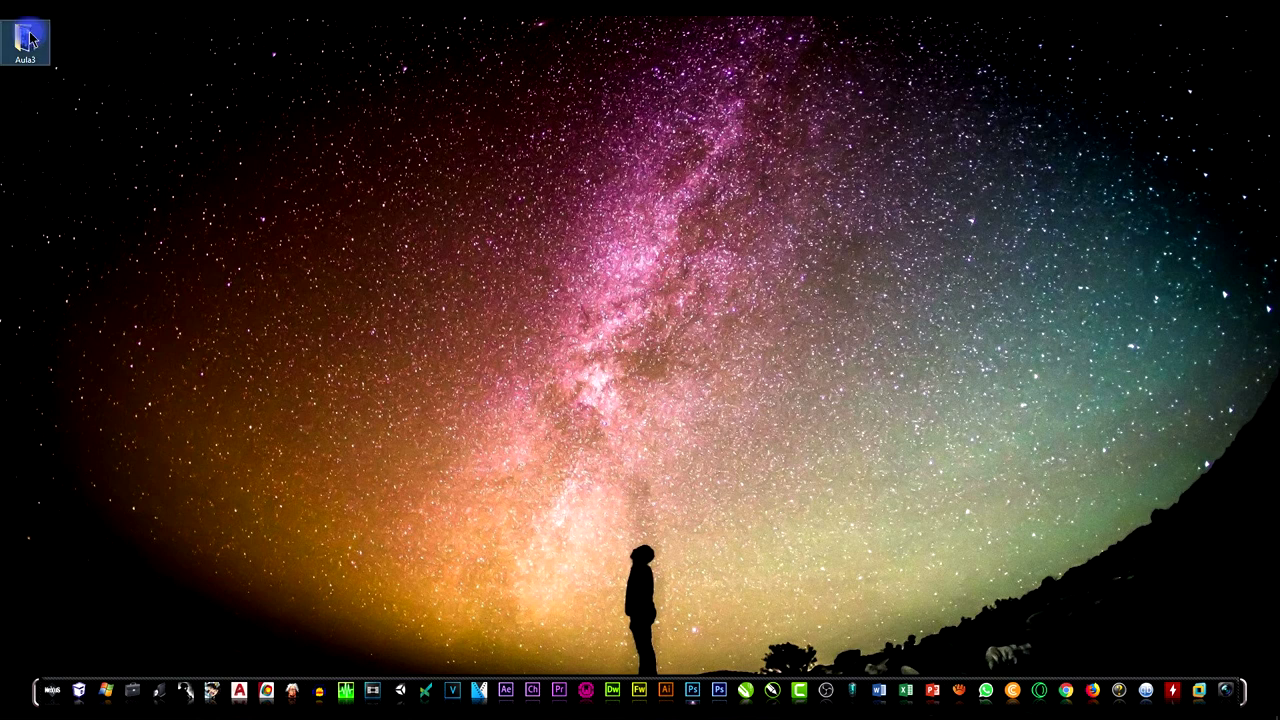
double_click(28, 40)
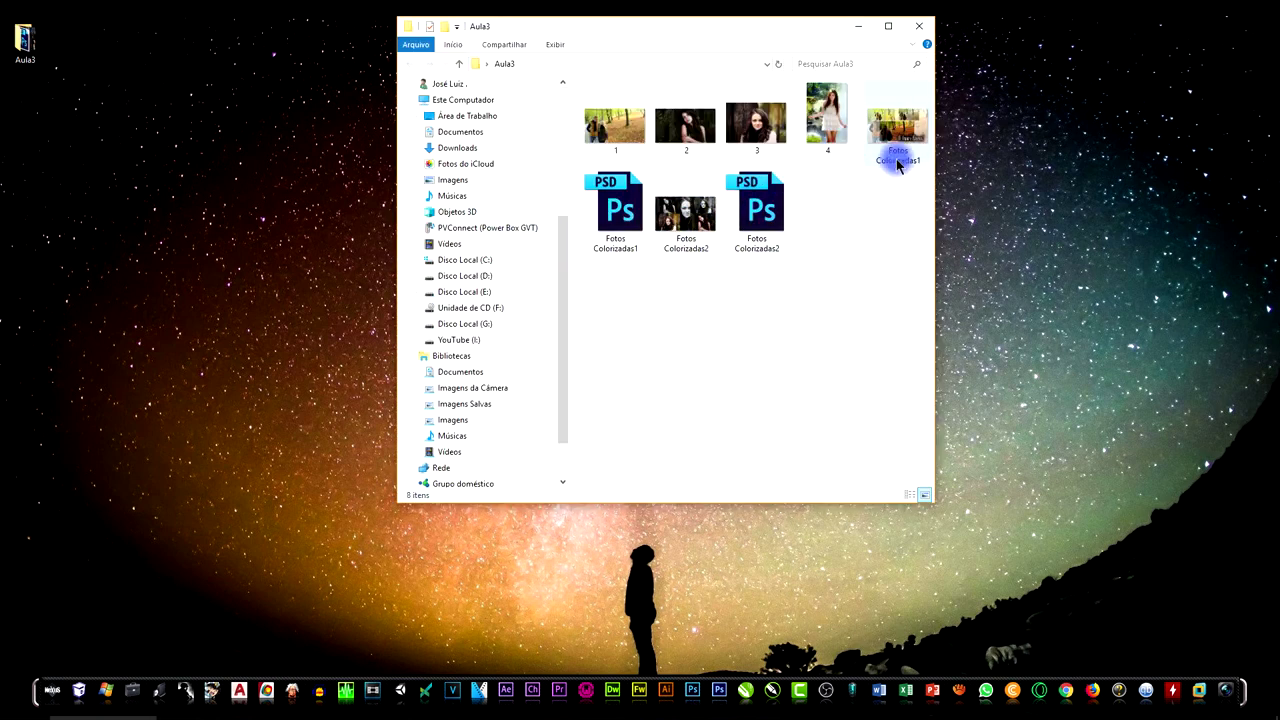
double_click(898, 125)
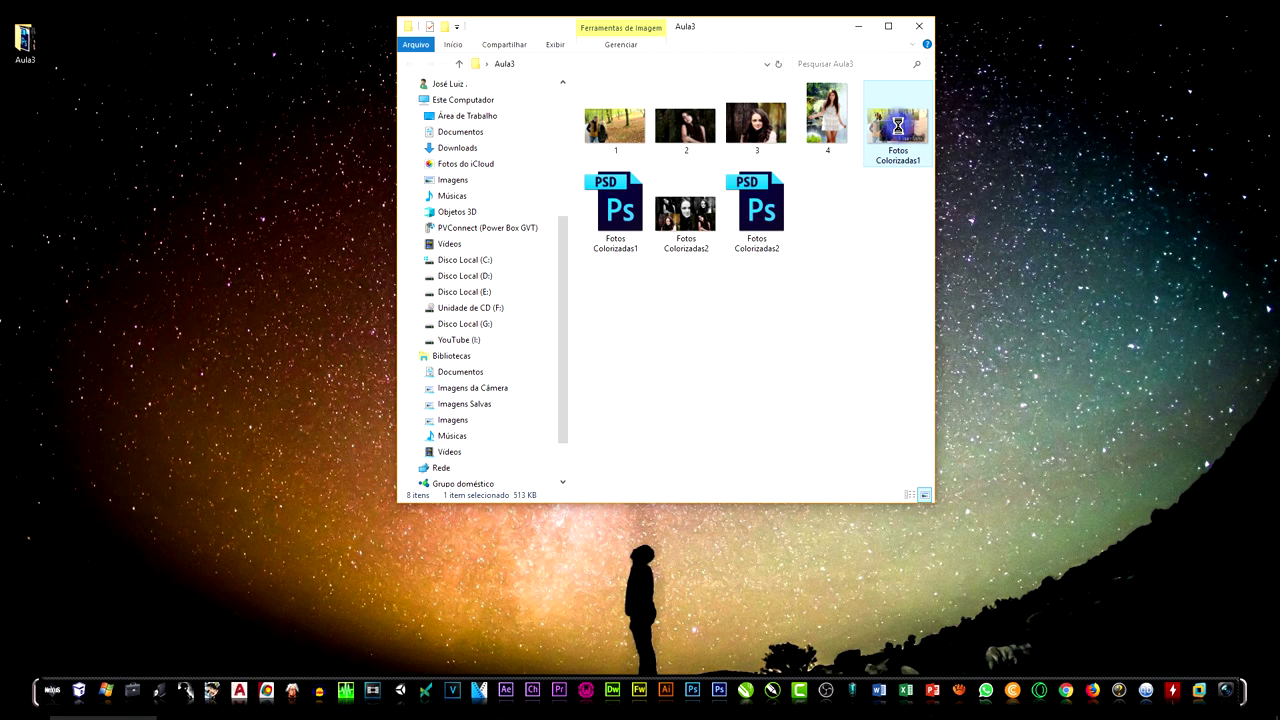
right_click(897, 125)
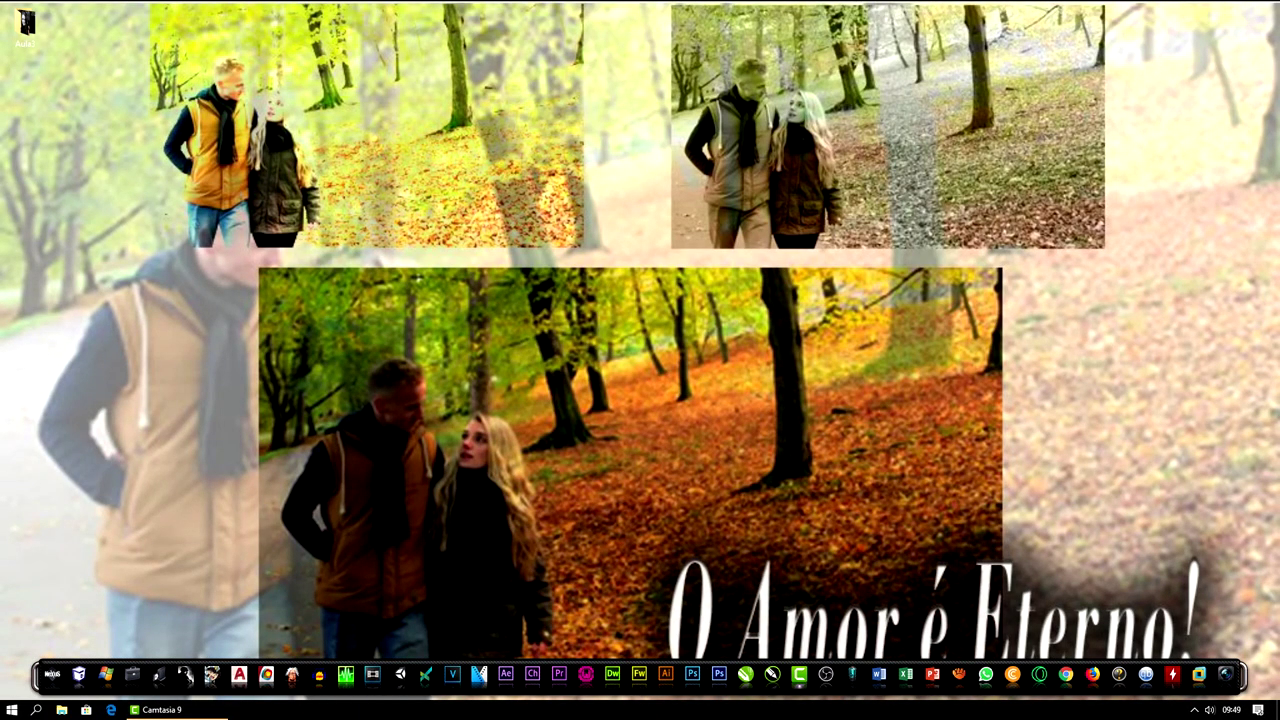